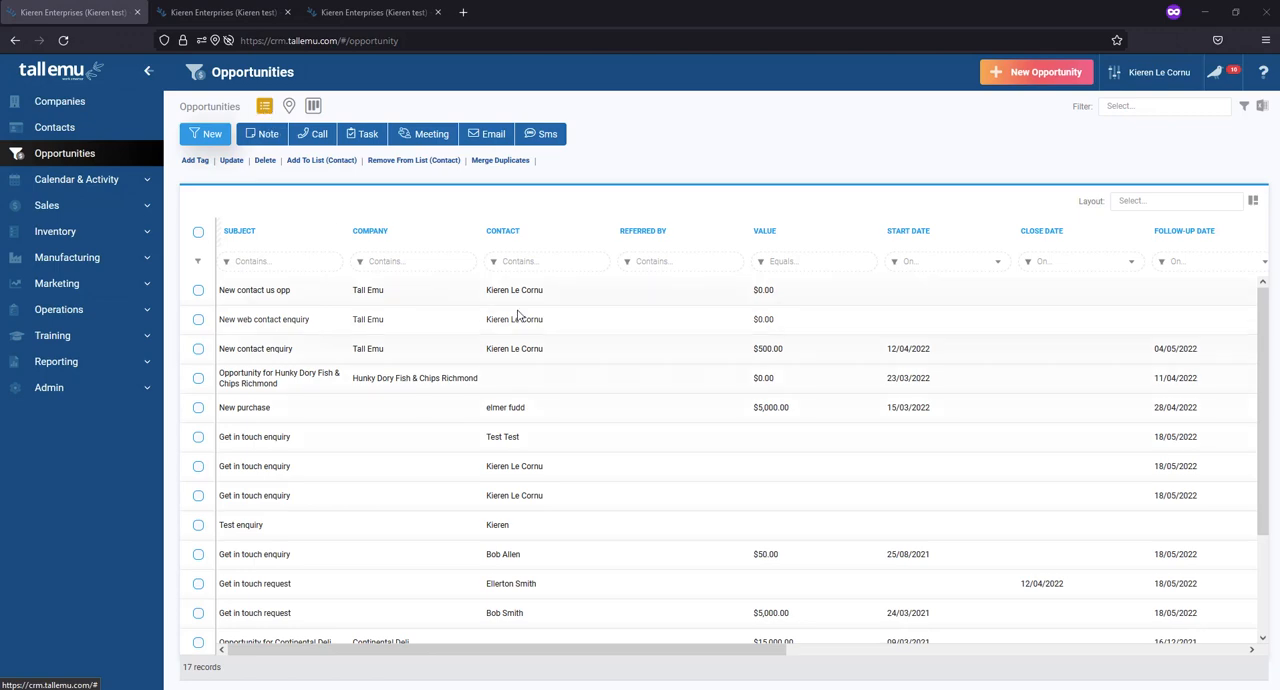
- Show the opportunities on the map and preview the Hunky Dory Fish & Chips Richmond opportunity within the Melbourne cluster
{"action": "scroll", "coordinate": [517, 316], "scroll_direction": "down", "scroll_amount": 3}
{"action": "scroll", "coordinate": [517, 316], "scroll_direction": "up", "scroll_amount": 3}
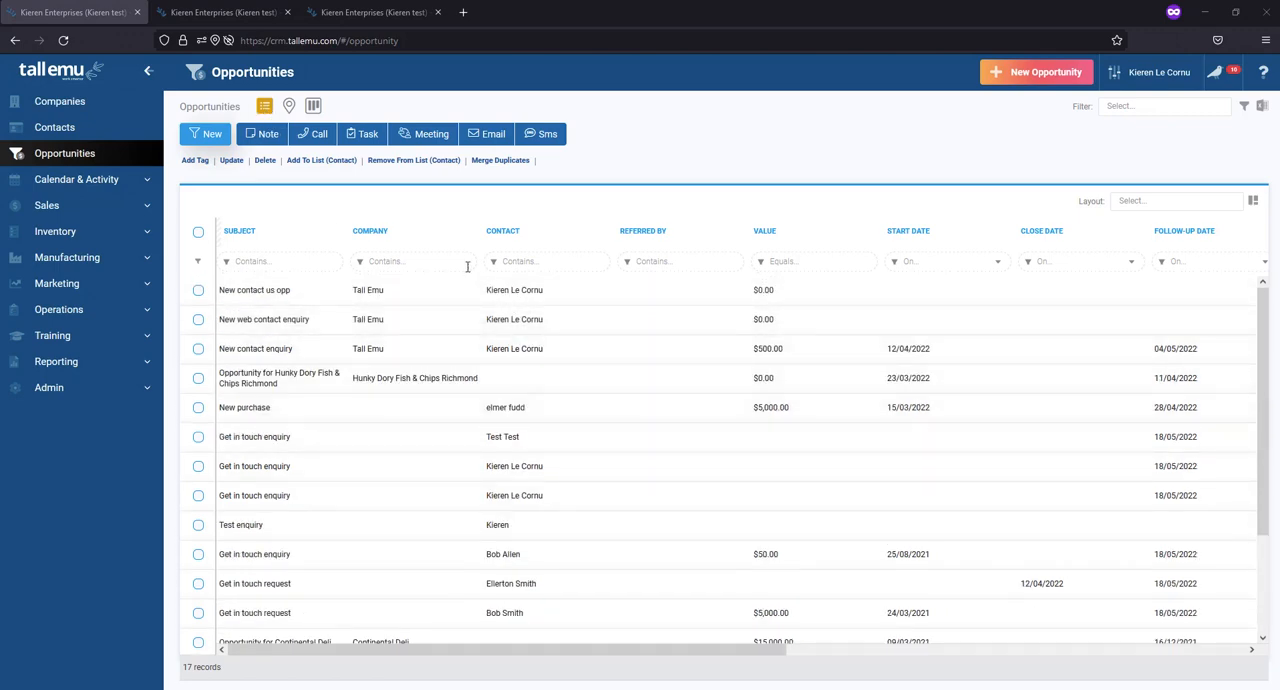
{"action": "left_click", "coordinate": [289, 107]}
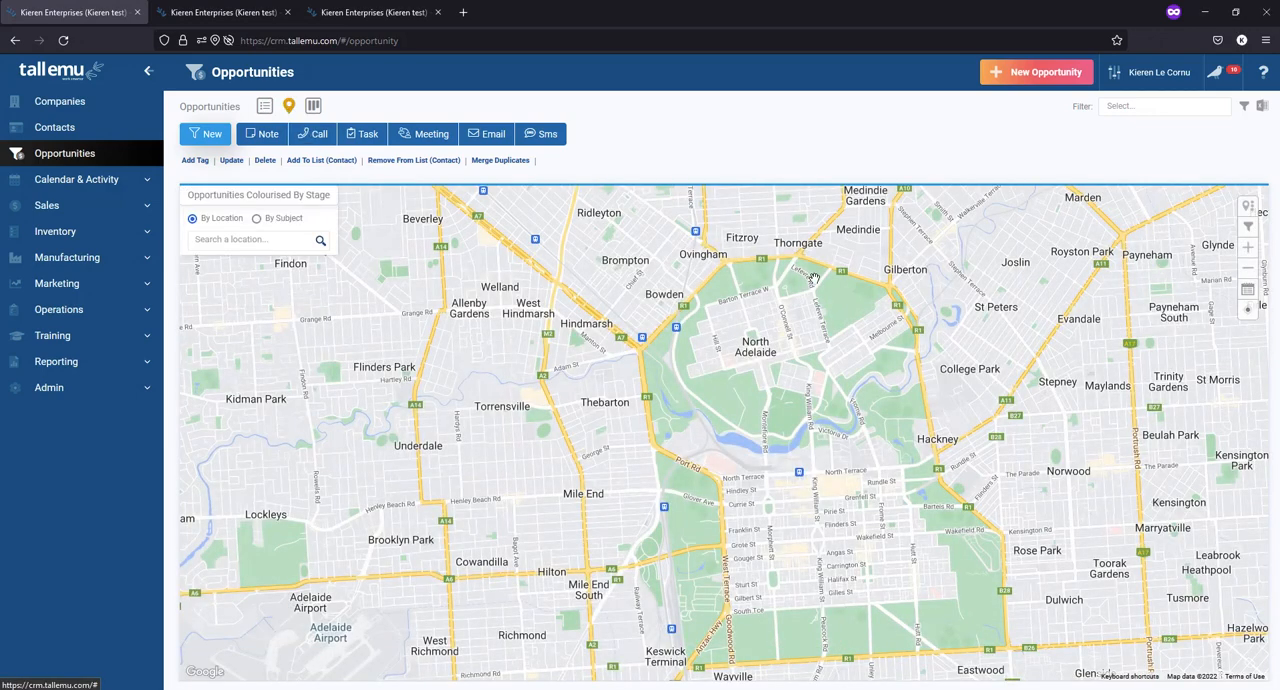
{"action": "left_click", "coordinate": [1247, 272]}
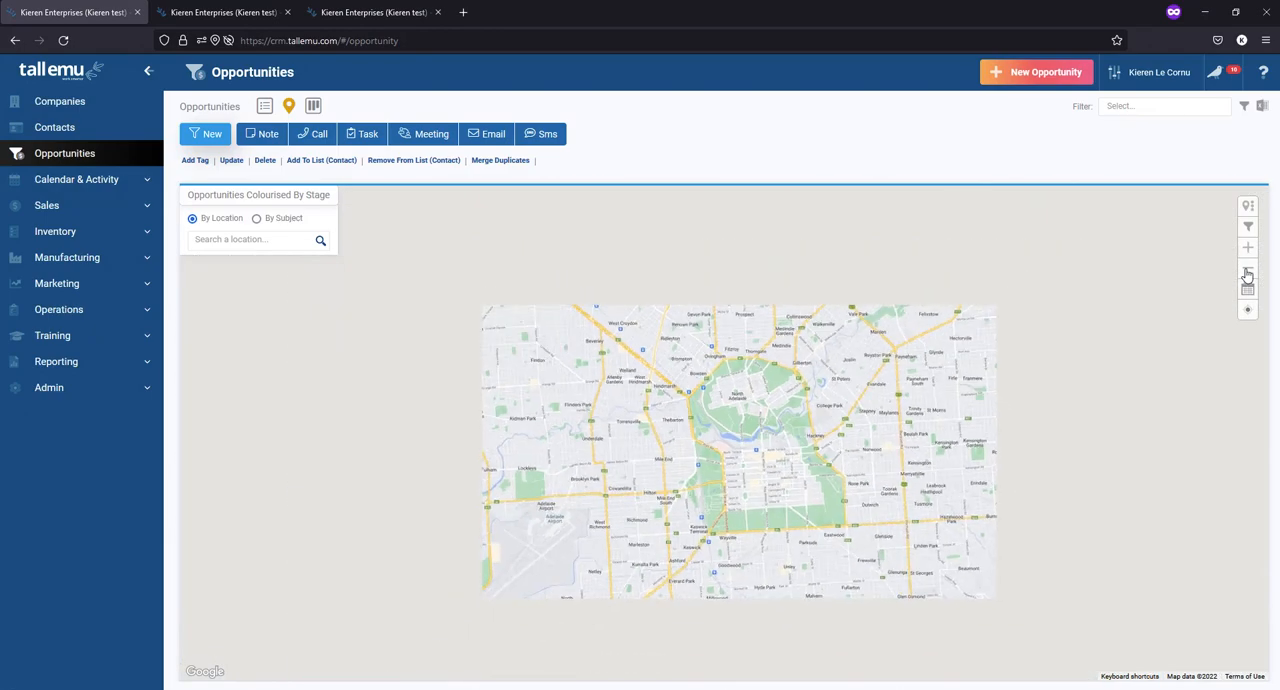
{"action": "left_click", "coordinate": [1247, 272]}
{"action": "left_click", "coordinate": [1247, 272]}
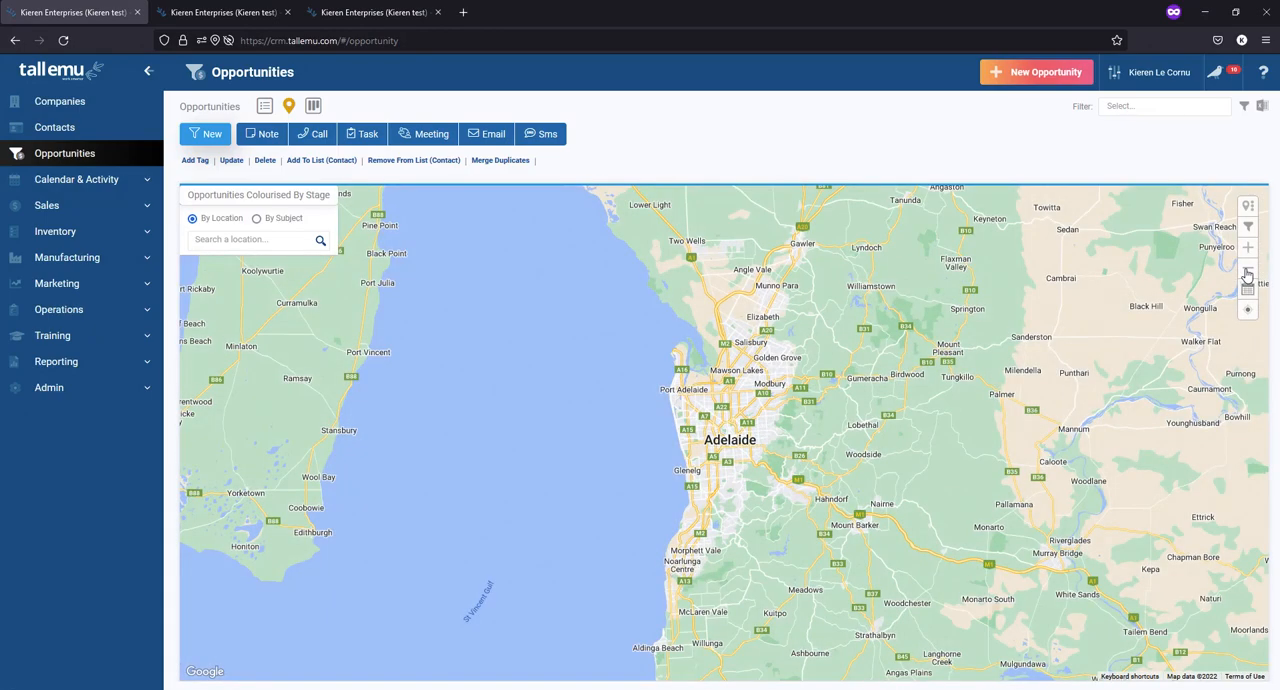
{"action": "left_click", "coordinate": [1247, 272]}
{"action": "left_click", "coordinate": [1247, 272]}
{"action": "left_click", "coordinate": [1247, 272]}
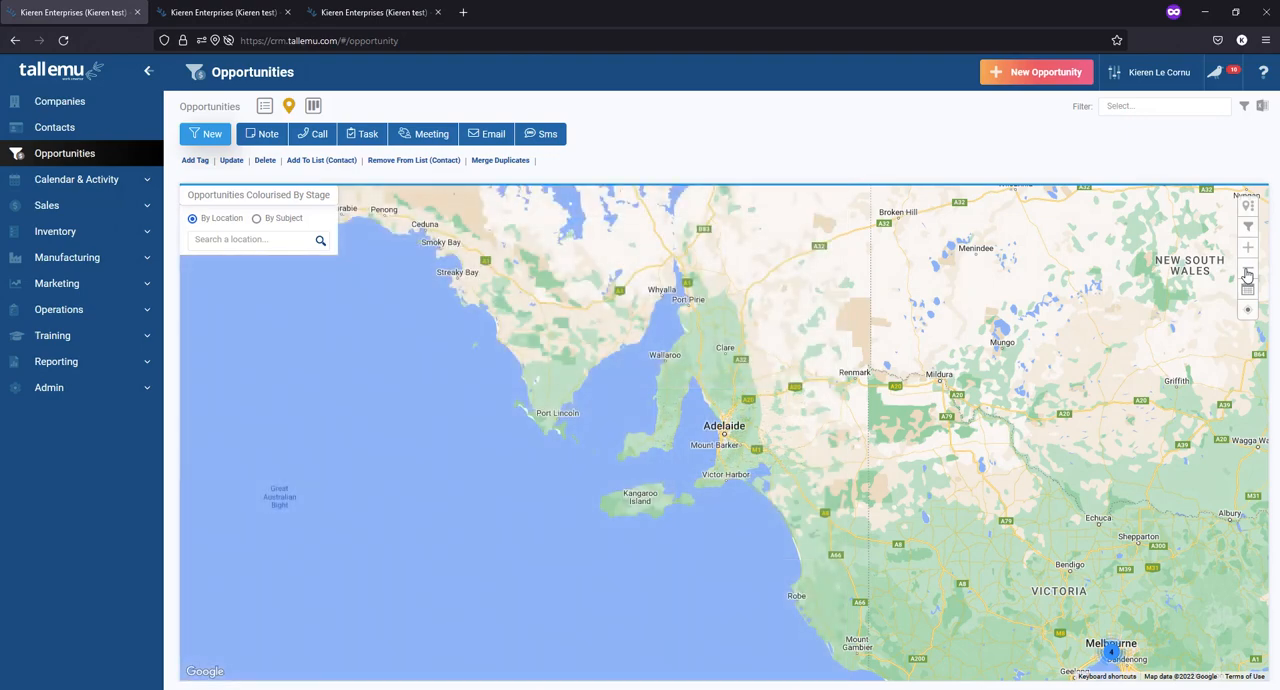
{"action": "left_click", "coordinate": [1247, 272]}
{"action": "left_click", "coordinate": [1247, 272]}
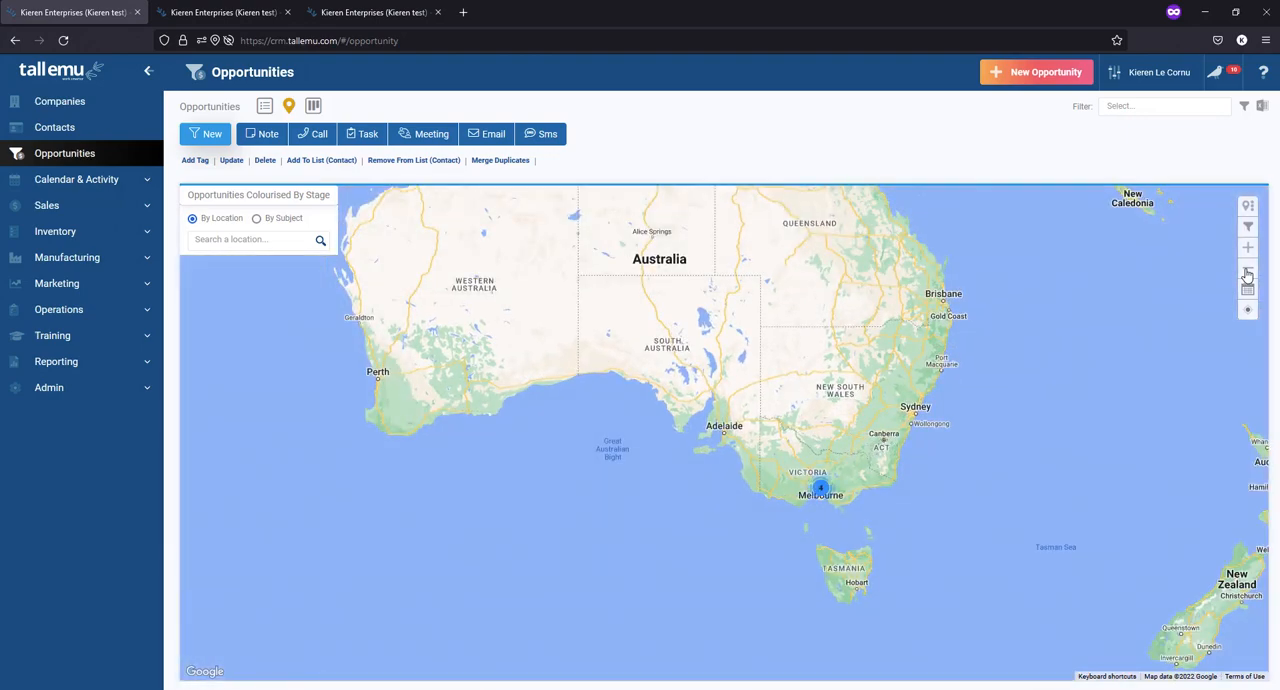
{"action": "left_click", "coordinate": [821, 491]}
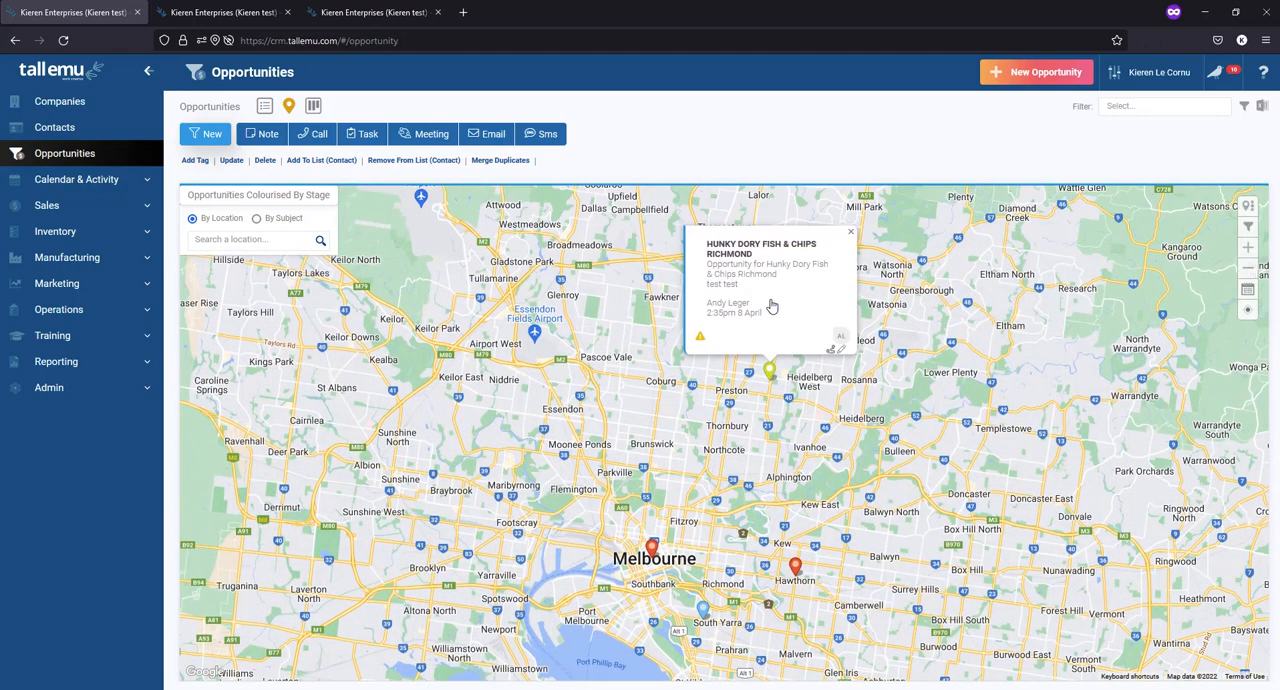
{"action": "mouse_move", "coordinate": [768, 373]}
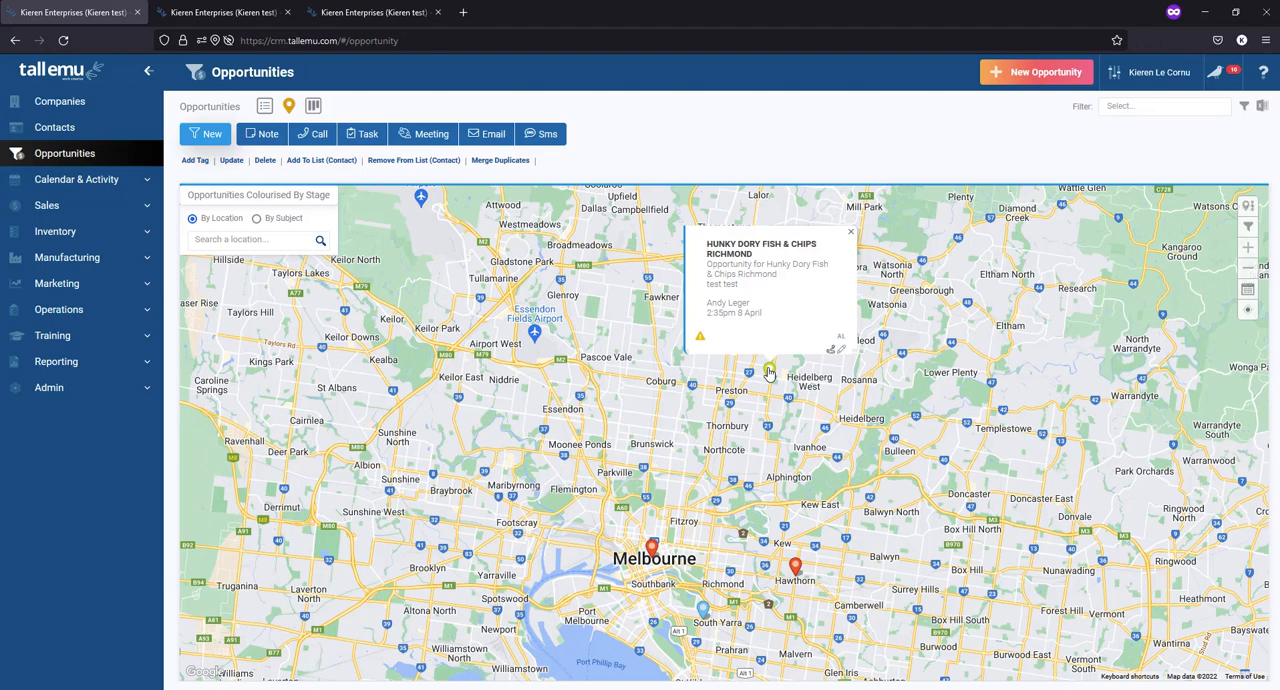
- Display the opportunities as a board of cards grouped by salesperson
{"action": "left_click", "coordinate": [313, 106]}
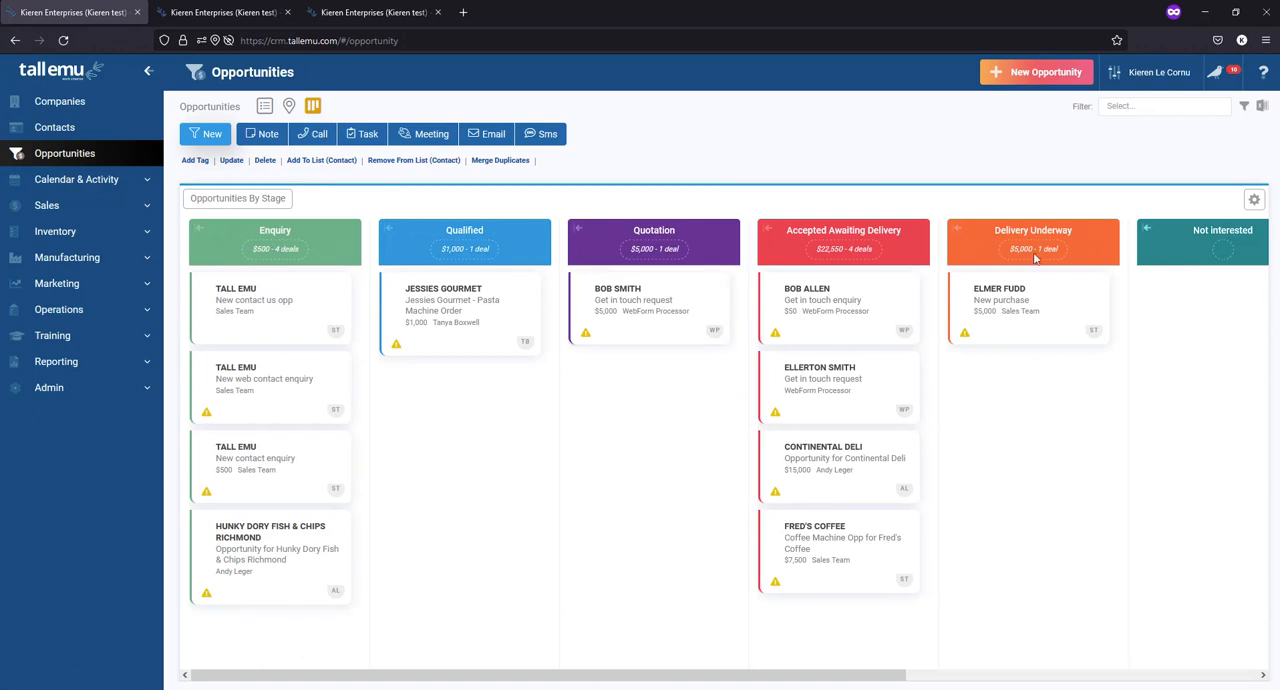
{"action": "left_click", "coordinate": [1254, 199]}
{"action": "left_click", "coordinate": [1128, 410]}
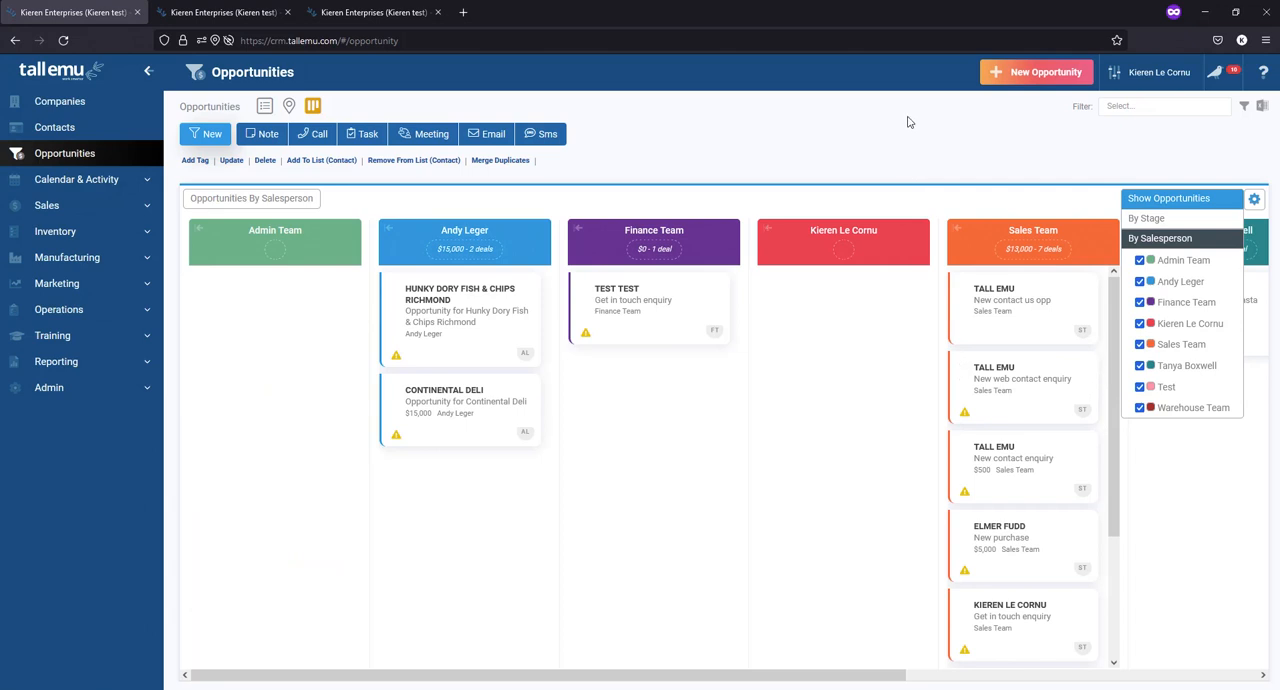
{"action": "left_click", "coordinate": [1255, 202]}
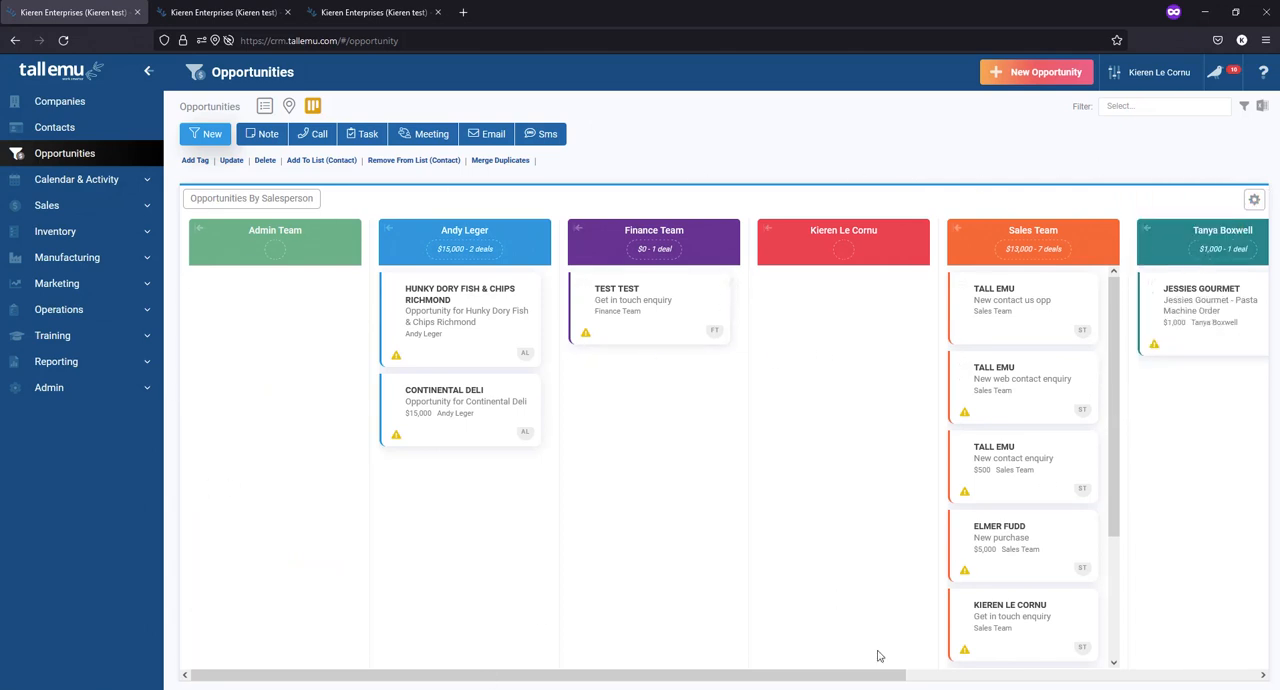
- Reassign "New contact us opp", "New contact enquiry" and the first "Get in touch enquiry" from Sales Team to the signed-in user
{"action": "mouse_move", "coordinate": [760, 677]}
{"action": "left_mouse_down"}
{"action": "mouse_move", "coordinate": [1117, 676]}
{"action": "mouse_move", "coordinate": [737, 683]}
{"action": "left_mouse_up"}
{"action": "left_click_drag", "start_coordinate": [1041, 298], "coordinate": [850, 315]}
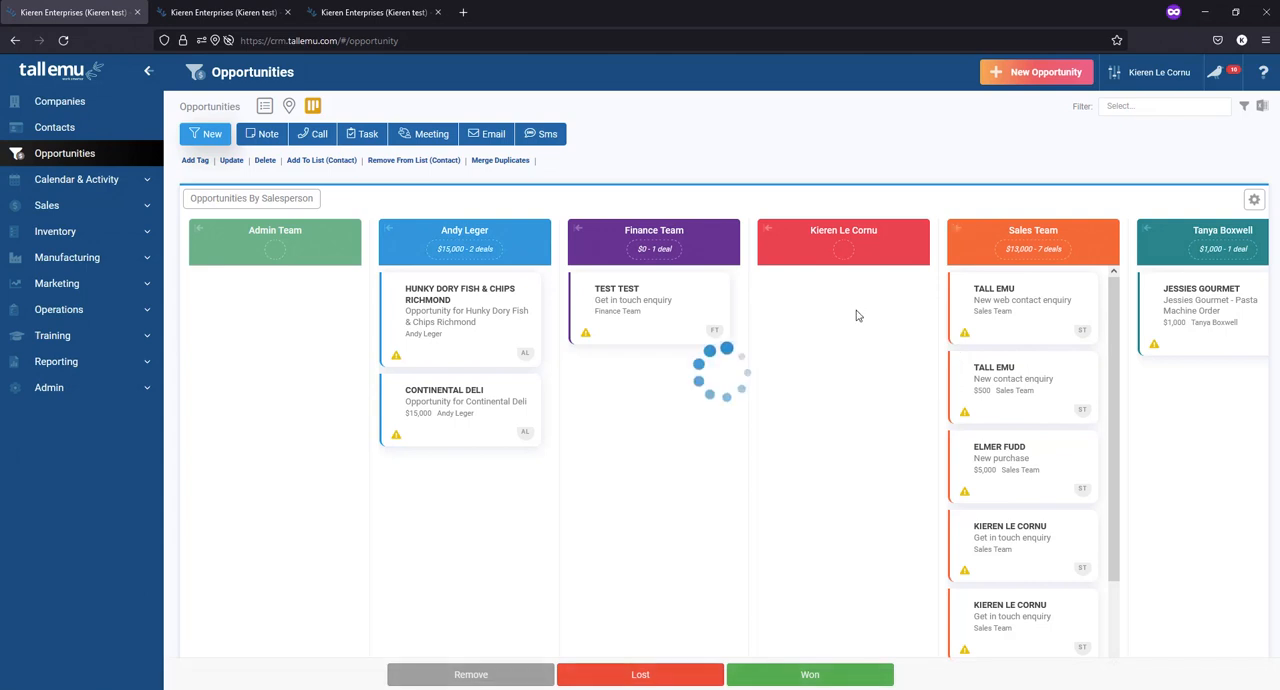
{"action": "left_click_drag", "start_coordinate": [1020, 378], "coordinate": [845, 400]}
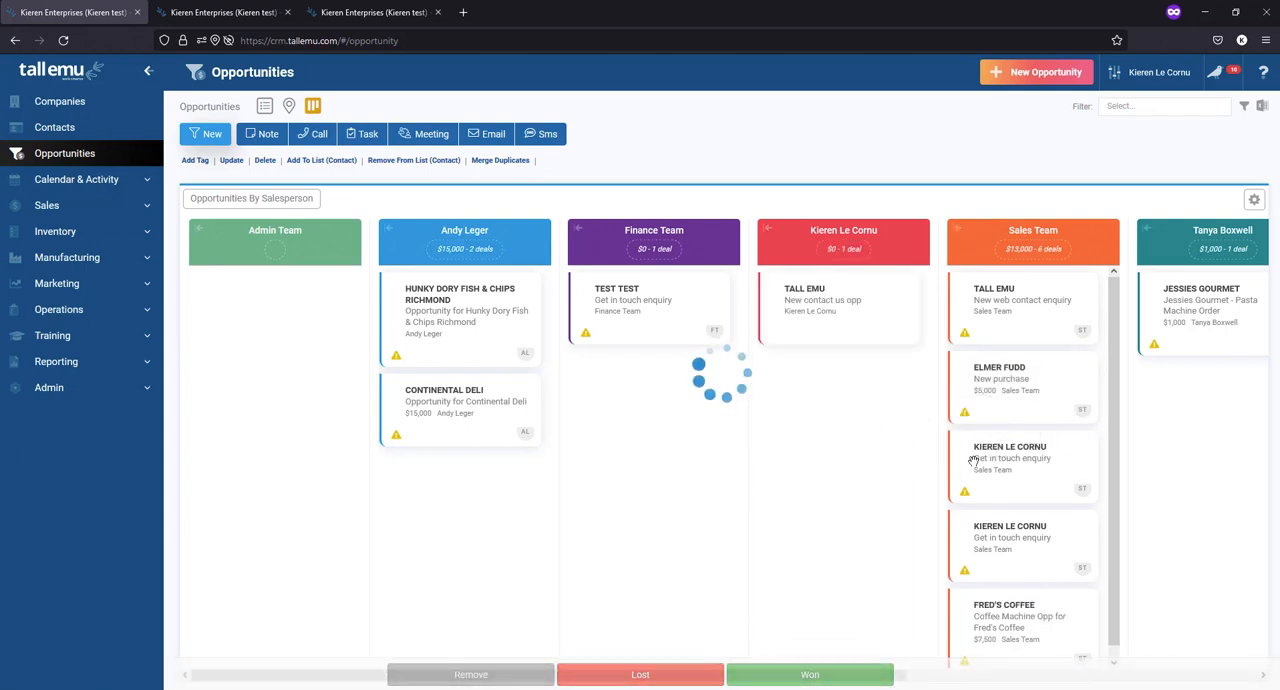
{"action": "left_click_drag", "start_coordinate": [1018, 457], "coordinate": [843, 494]}
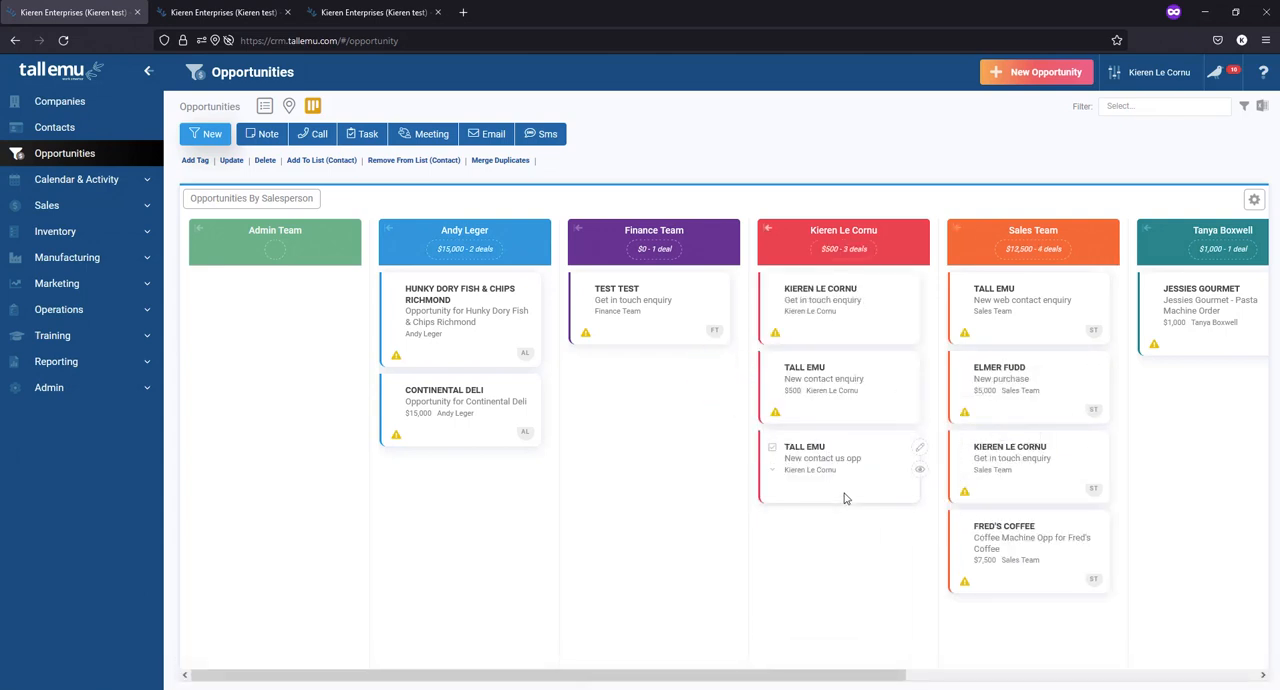
- Reassign the Continental Deli opportunity to Admin Team and the Fred's Coffee opportunity to Finance Team
{"action": "left_click_drag", "start_coordinate": [478, 424], "coordinate": [283, 366]}
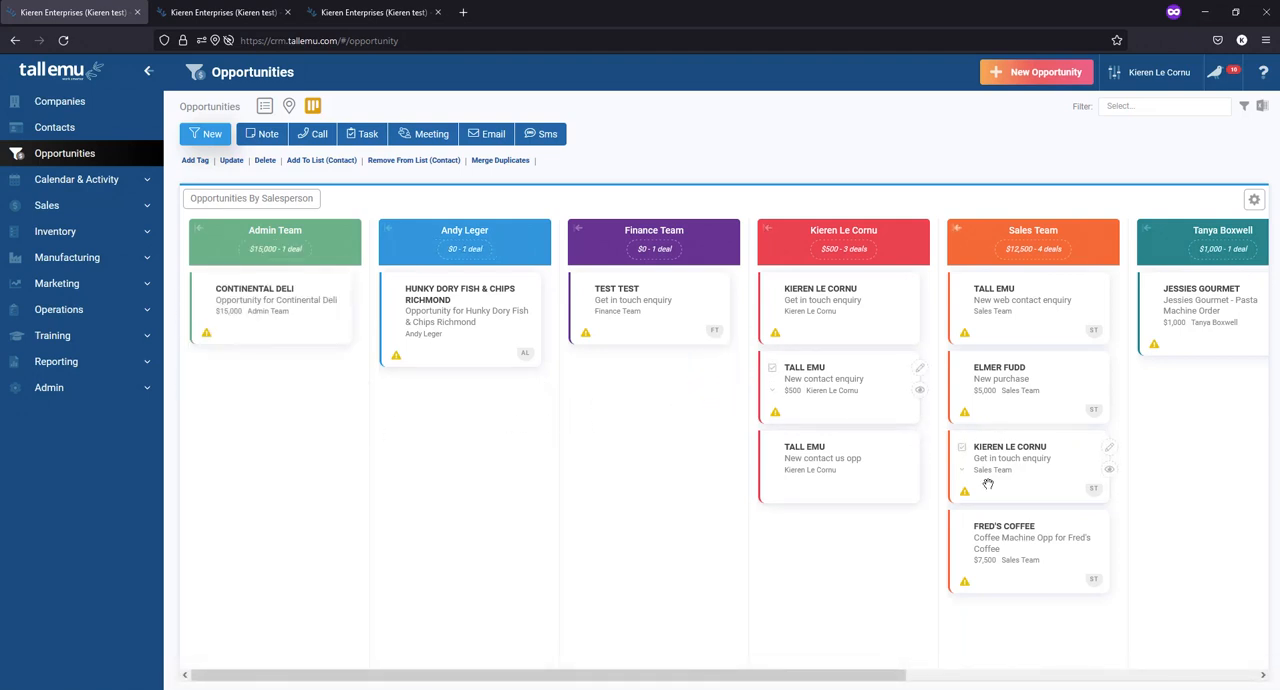
{"action": "left_click_drag", "start_coordinate": [997, 546], "coordinate": [612, 402]}
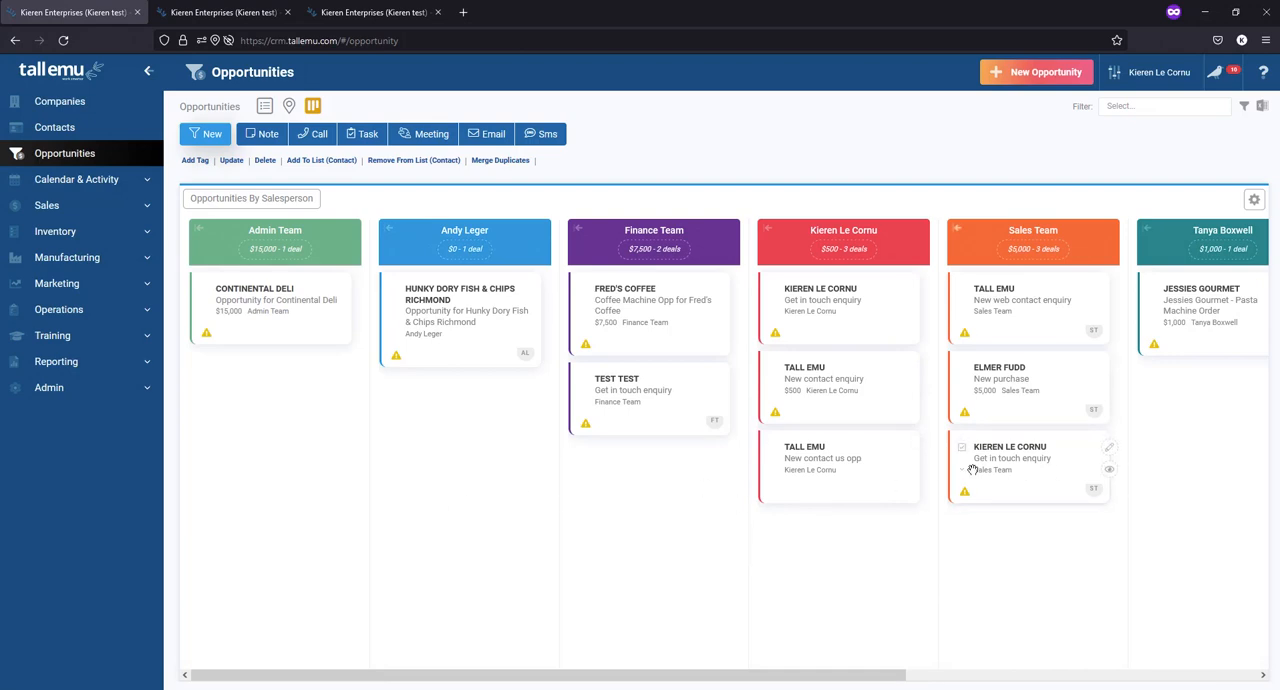
- Group the opportunity board by stage
{"action": "left_click", "coordinate": [1261, 205]}
{"action": "left_click", "coordinate": [1110, 218]}
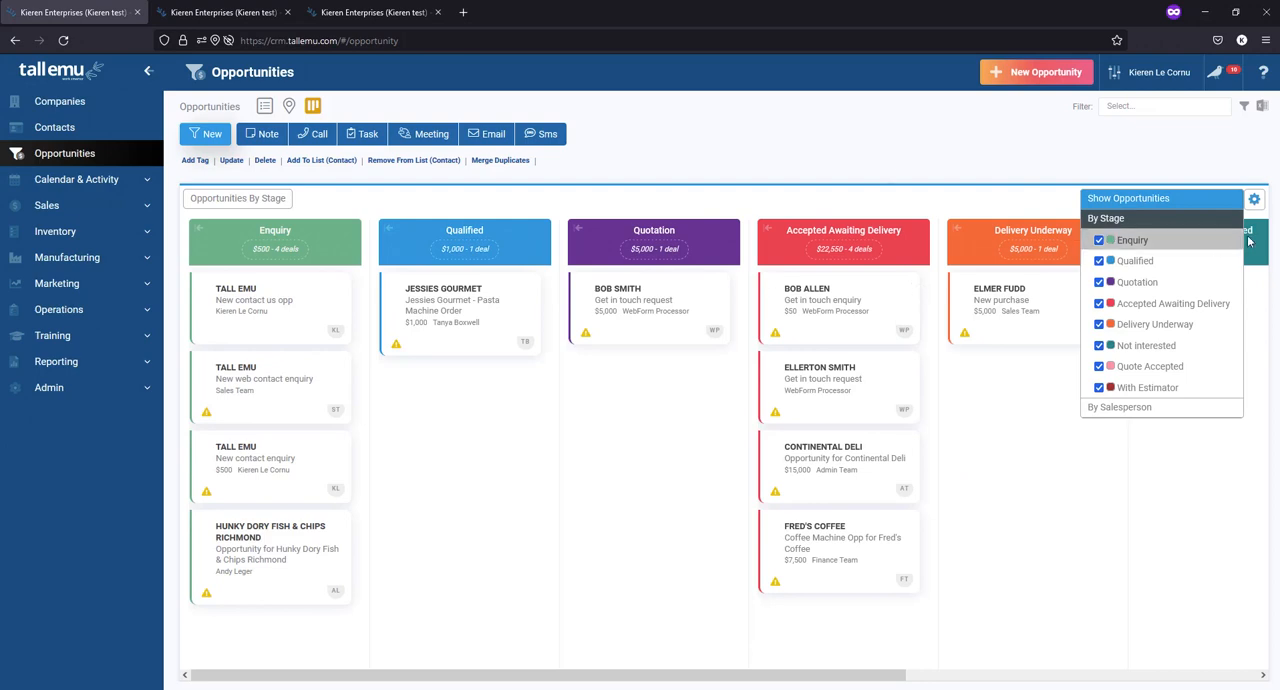
{"action": "left_click", "coordinate": [1254, 199]}
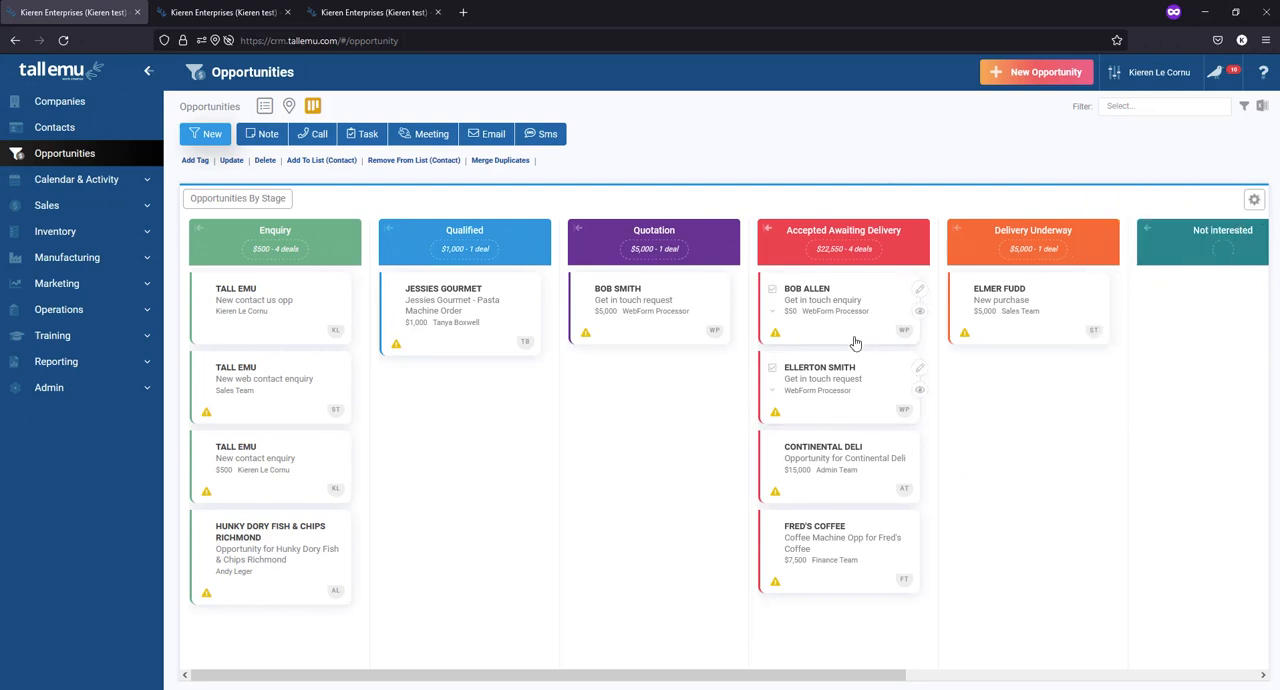
- Move the $50 "Get in touch enquiry" and the Continental Deli opportunity from Accepted Awaiting Delivery to the Not interested stage
{"action": "left_click_drag", "start_coordinate": [820, 312], "coordinate": [1200, 345]}
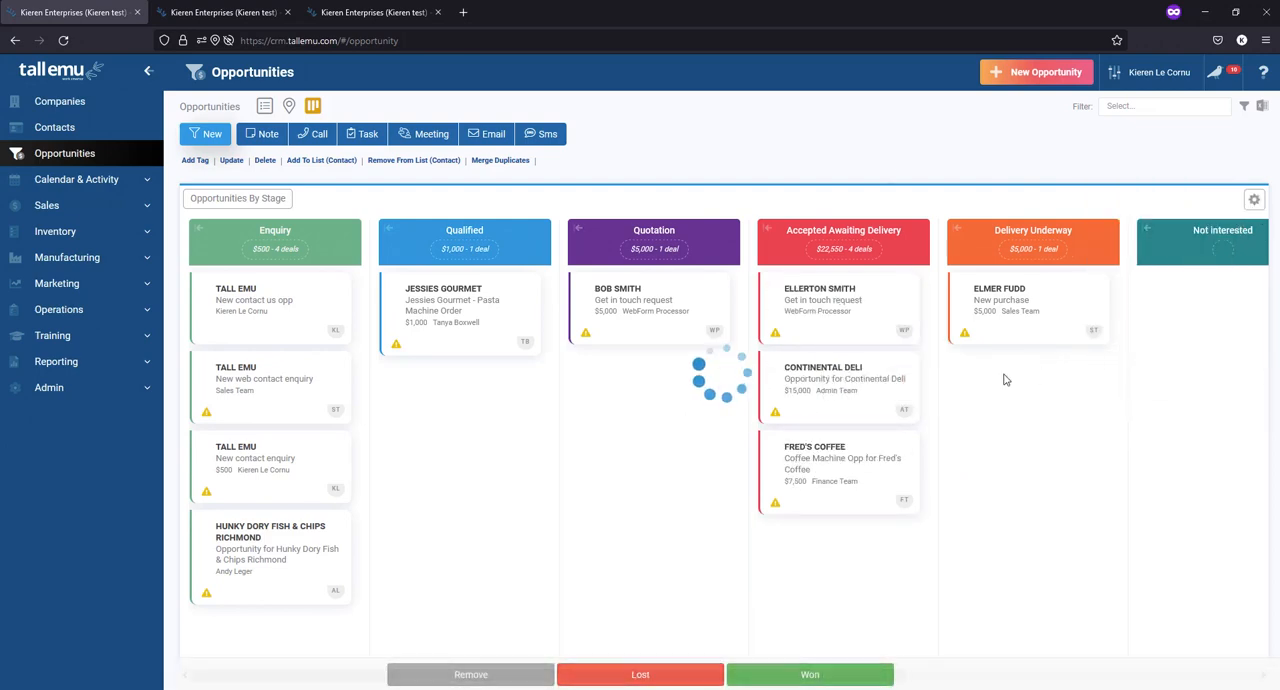
{"action": "left_click_drag", "start_coordinate": [829, 375], "coordinate": [1160, 430]}
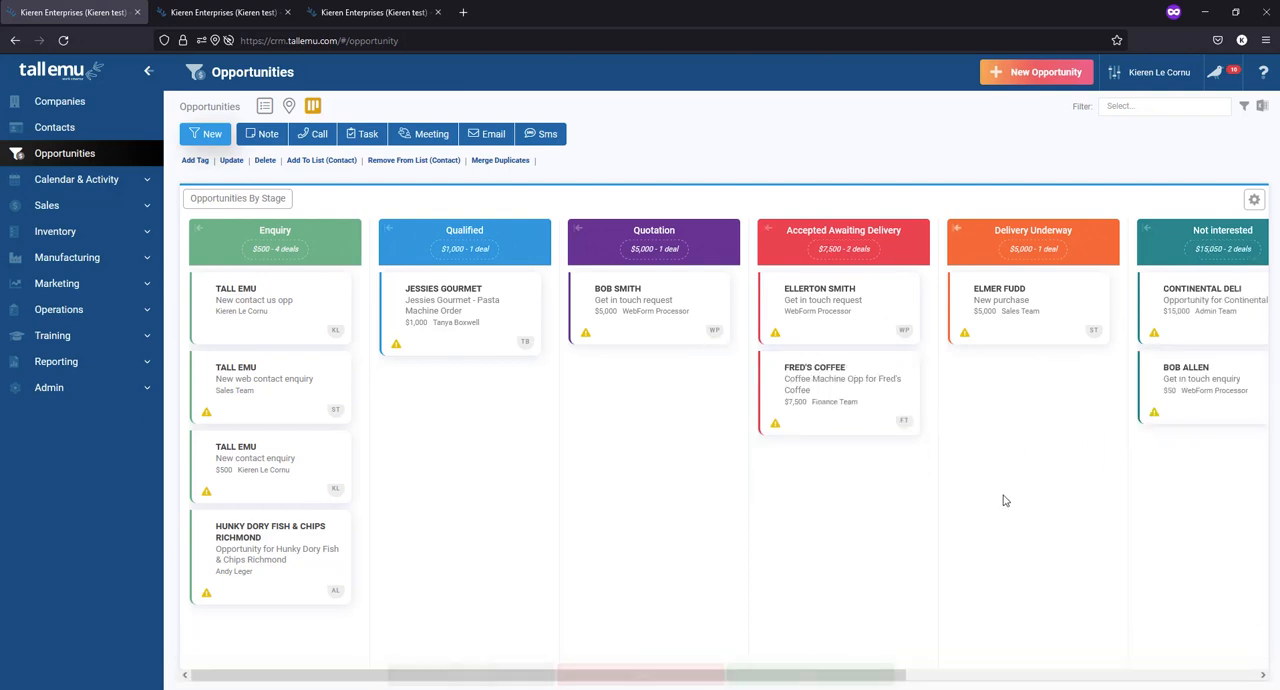
- Move the Fred's Coffee and Jessies Gourmet opportunities to the Quotation stage
{"action": "left_click_drag", "start_coordinate": [843, 395], "coordinate": [737, 517]}
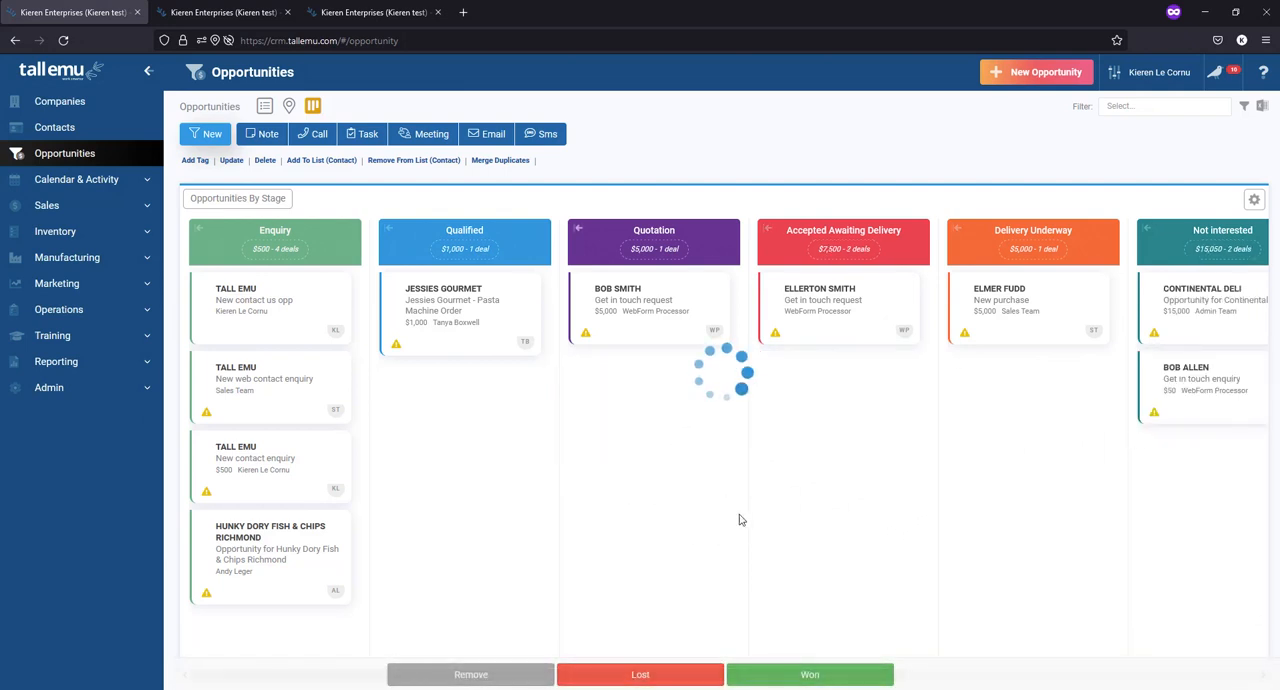
{"action": "left_click_drag", "start_coordinate": [455, 340], "coordinate": [720, 510]}
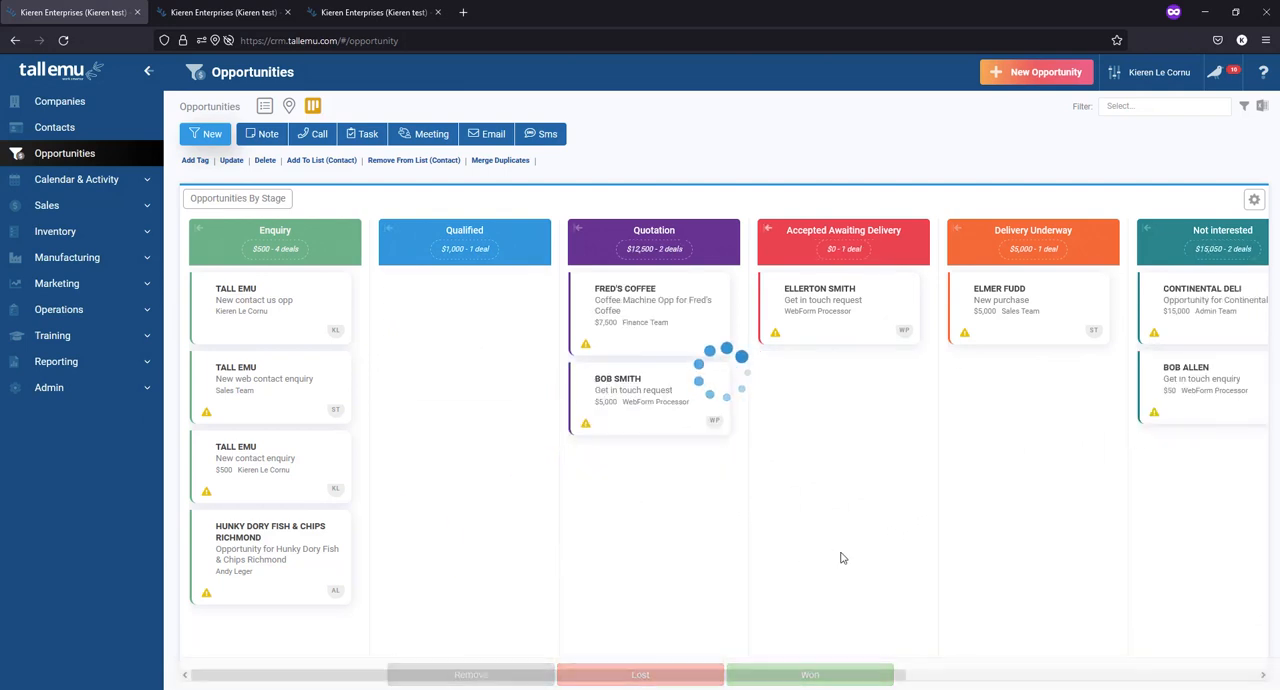
{"action": "left_click_drag", "start_coordinate": [757, 675], "coordinate": [690, 678]}
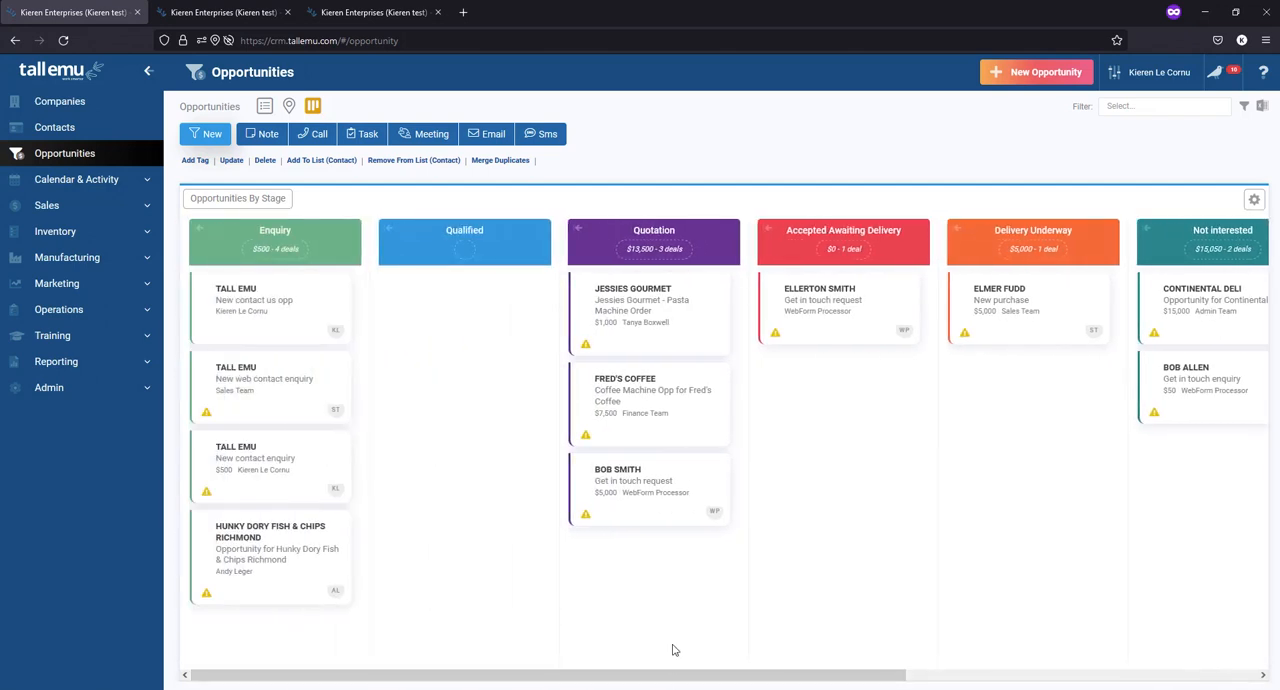
- Preview the board grouped by salesperson, and return it to grouping by stage
{"action": "left_click", "coordinate": [1254, 199]}
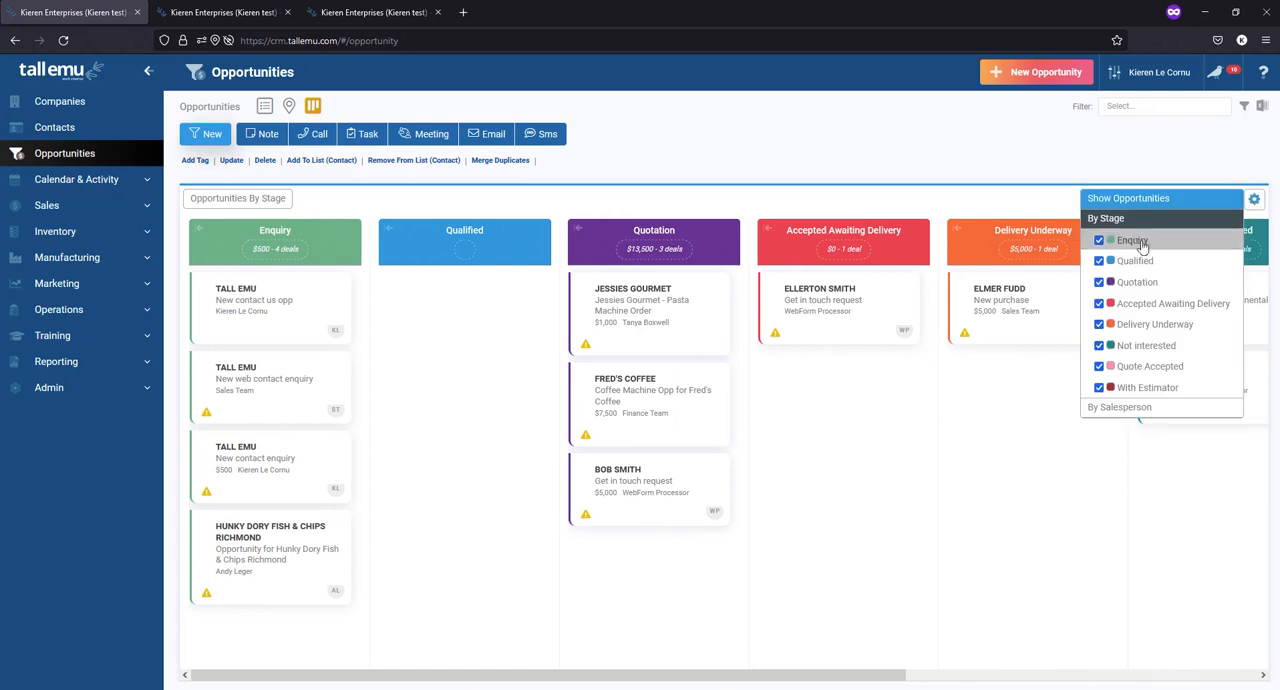
{"action": "left_click", "coordinate": [1128, 407]}
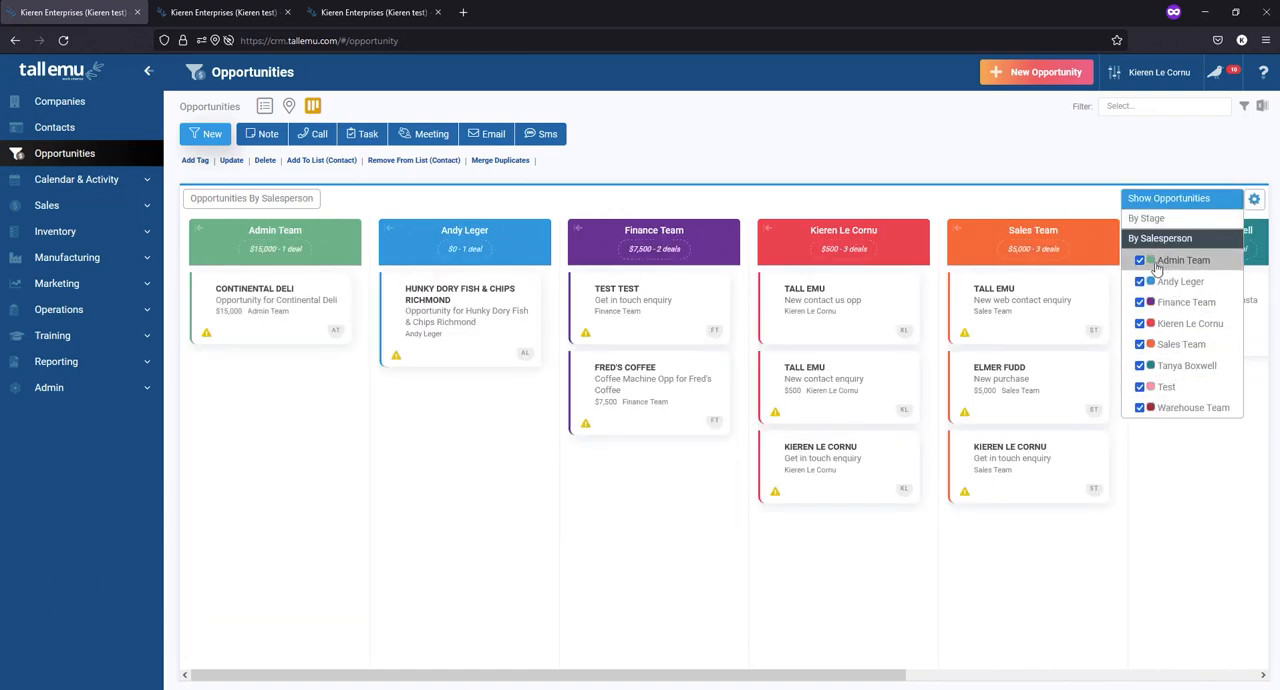
{"action": "left_click", "coordinate": [1201, 220]}
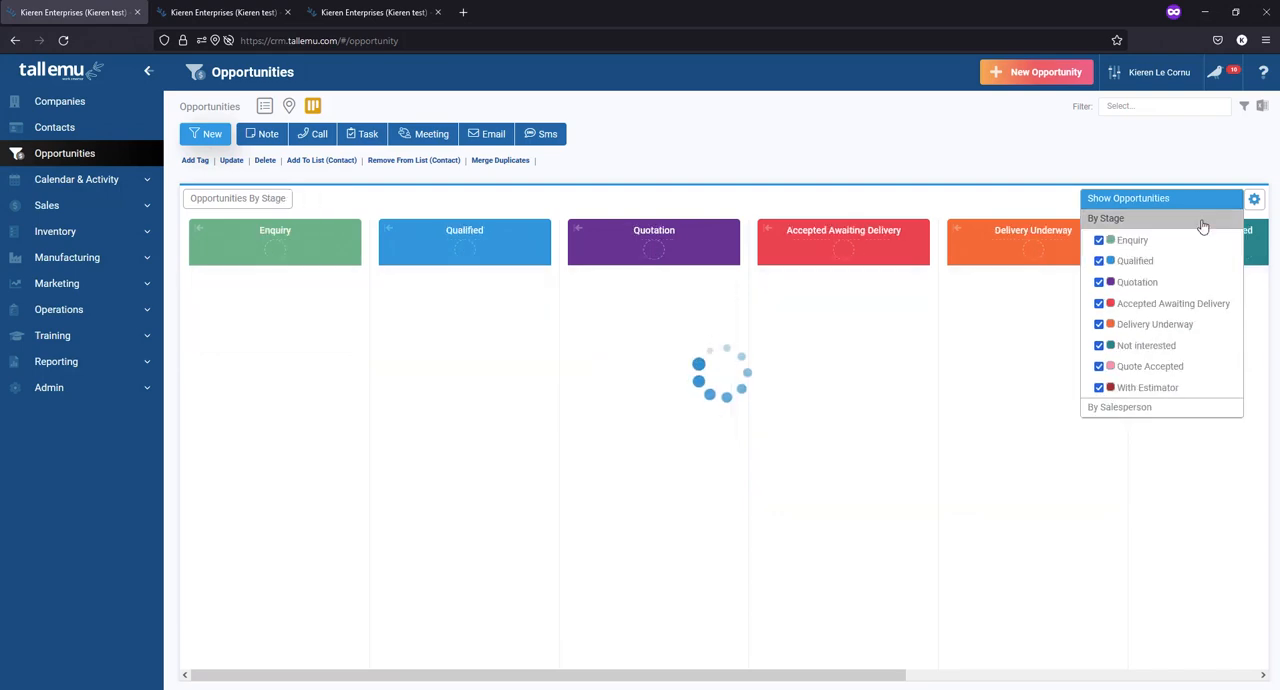
{"action": "left_click", "coordinate": [1253, 203]}
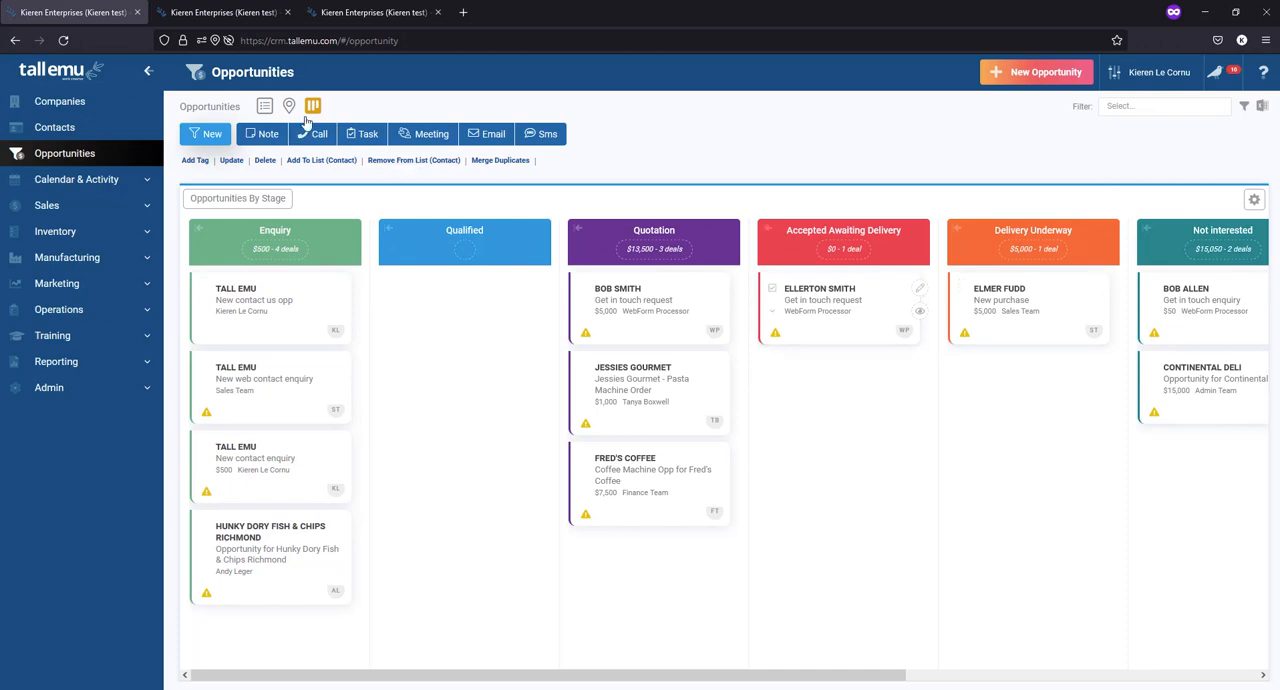
- Return to the list of opportunities and select the four "Get in touch enquiry" records
{"action": "left_click", "coordinate": [266, 107]}
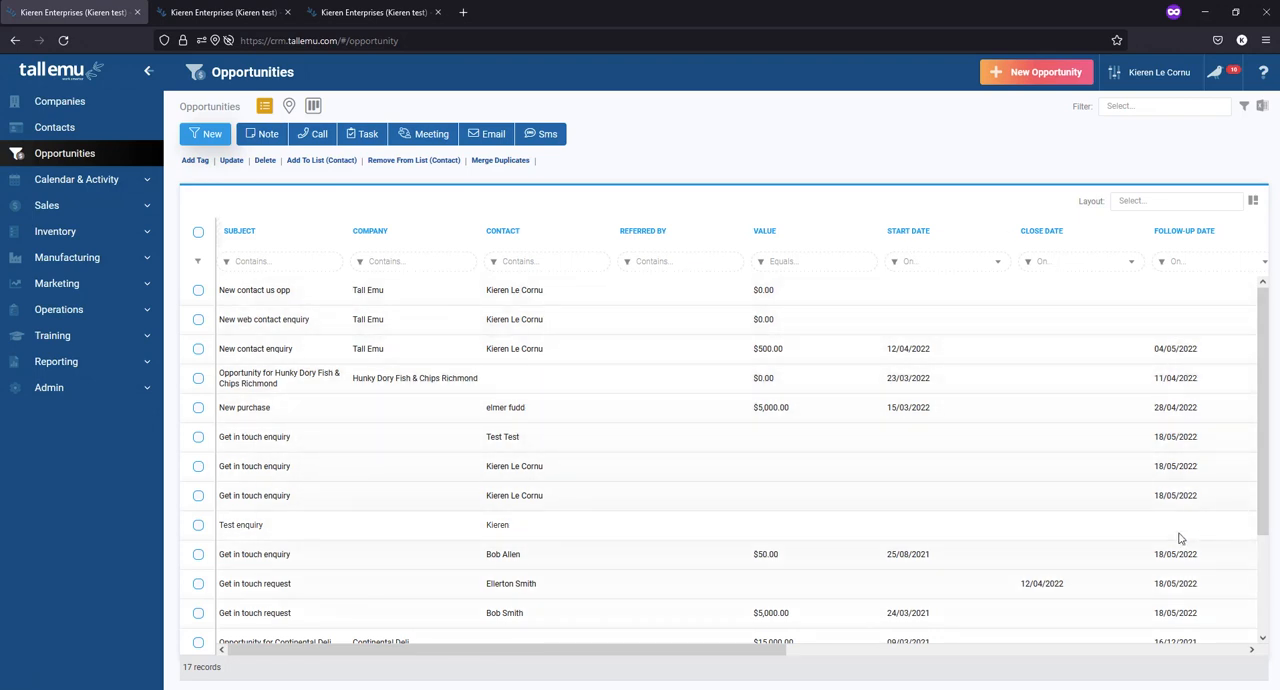
{"action": "left_click", "coordinate": [198, 437]}
{"action": "left_click", "coordinate": [198, 466]}
{"action": "left_click", "coordinate": [198, 495]}
{"action": "left_click", "coordinate": [198, 554]}
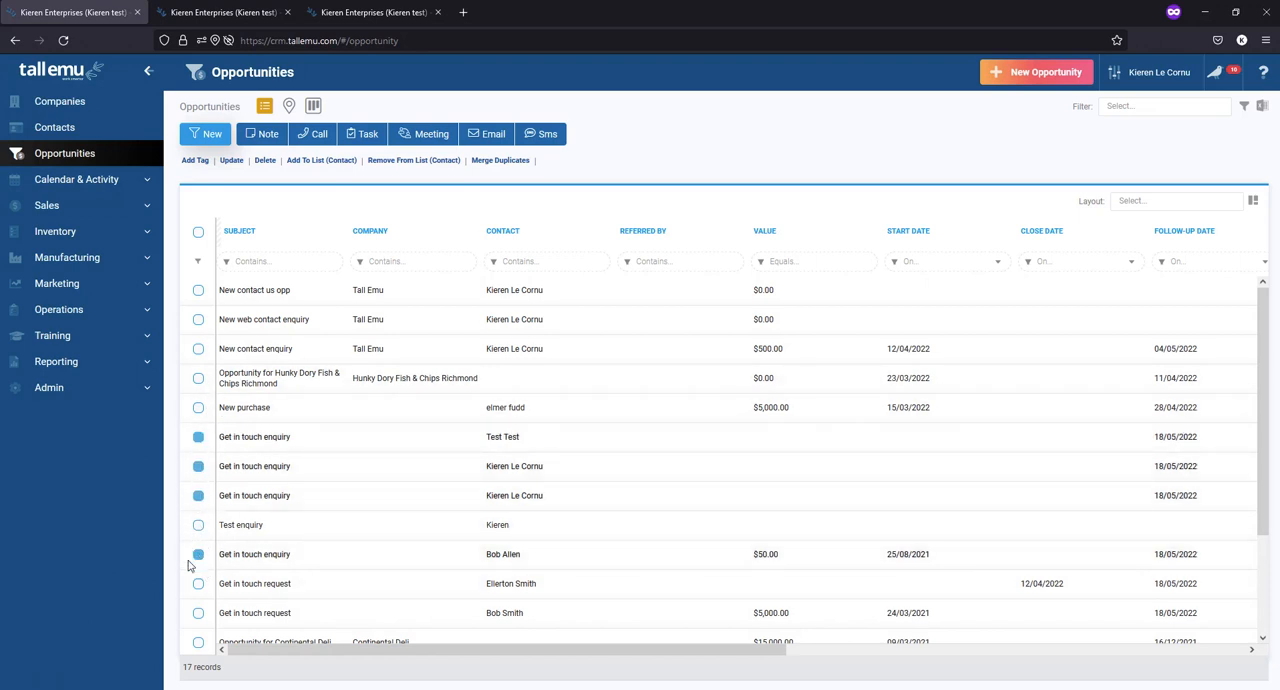
- Start a bulk update of the selected opportunities with Assigned To set to the signed-in user
{"action": "left_click", "coordinate": [232, 163]}
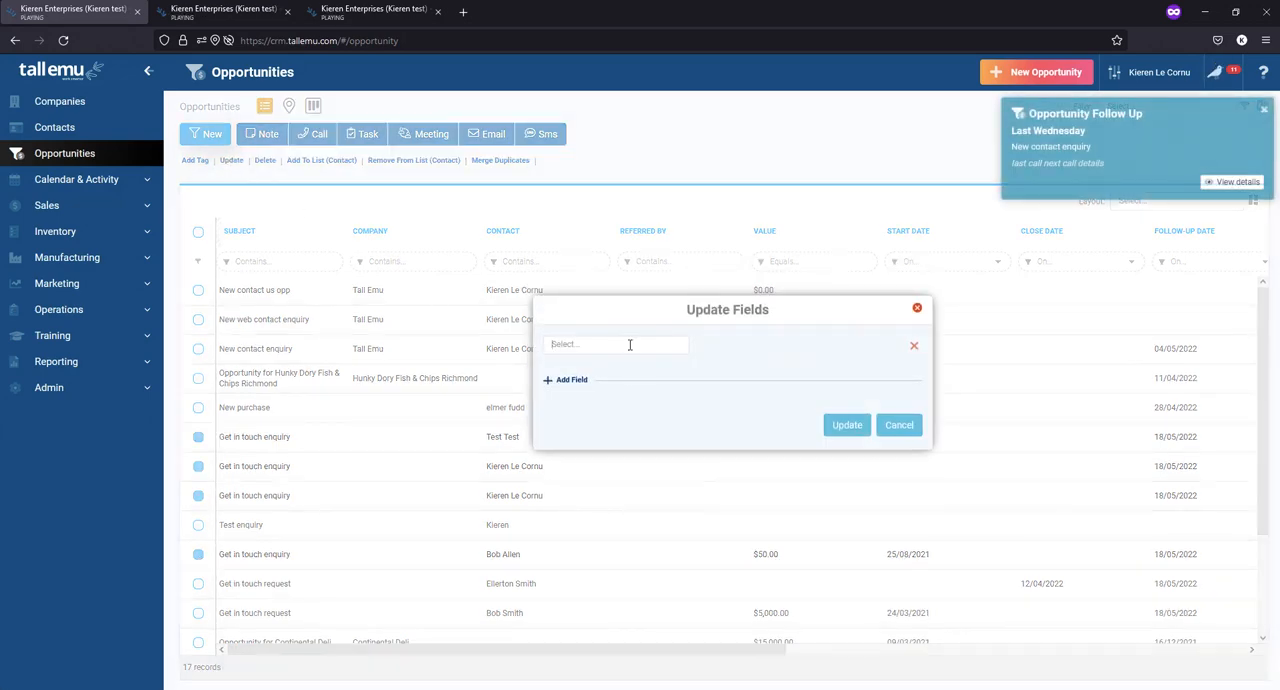
{"action": "left_click", "coordinate": [630, 345]}
{"action": "scroll", "coordinate": [618, 395], "scroll_direction": "down", "scroll_amount": 3}
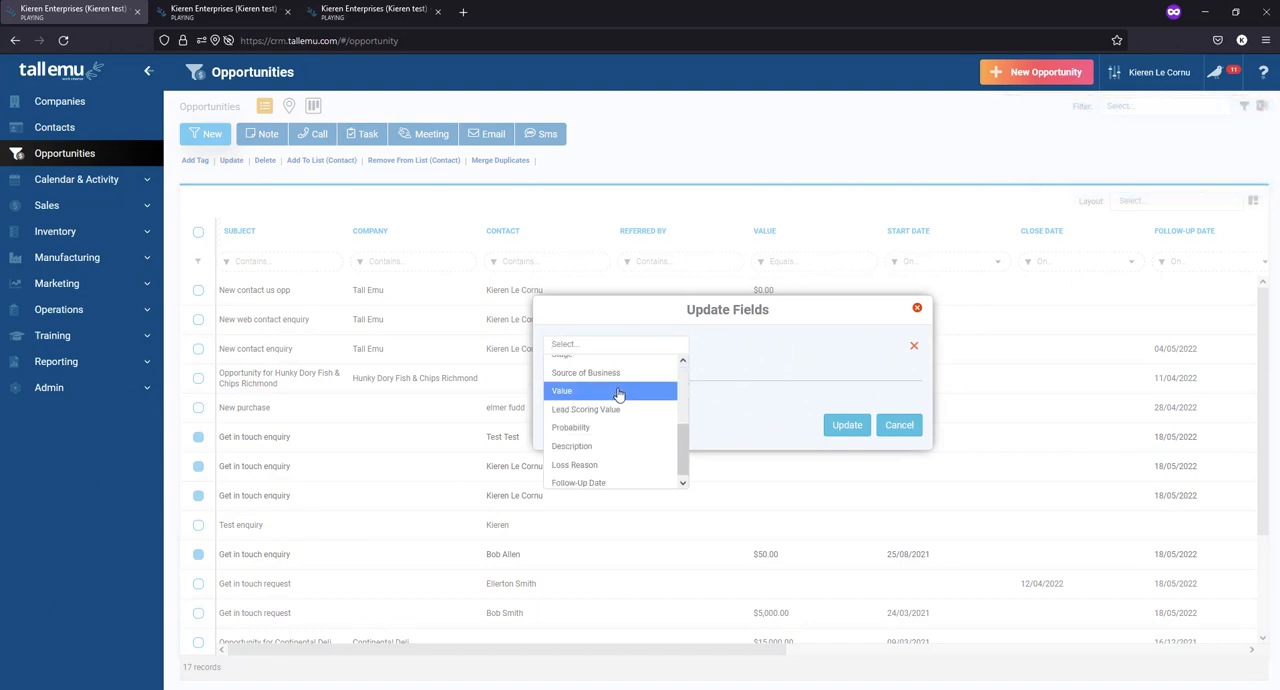
{"action": "scroll", "coordinate": [618, 395], "scroll_direction": "up", "scroll_amount": 4}
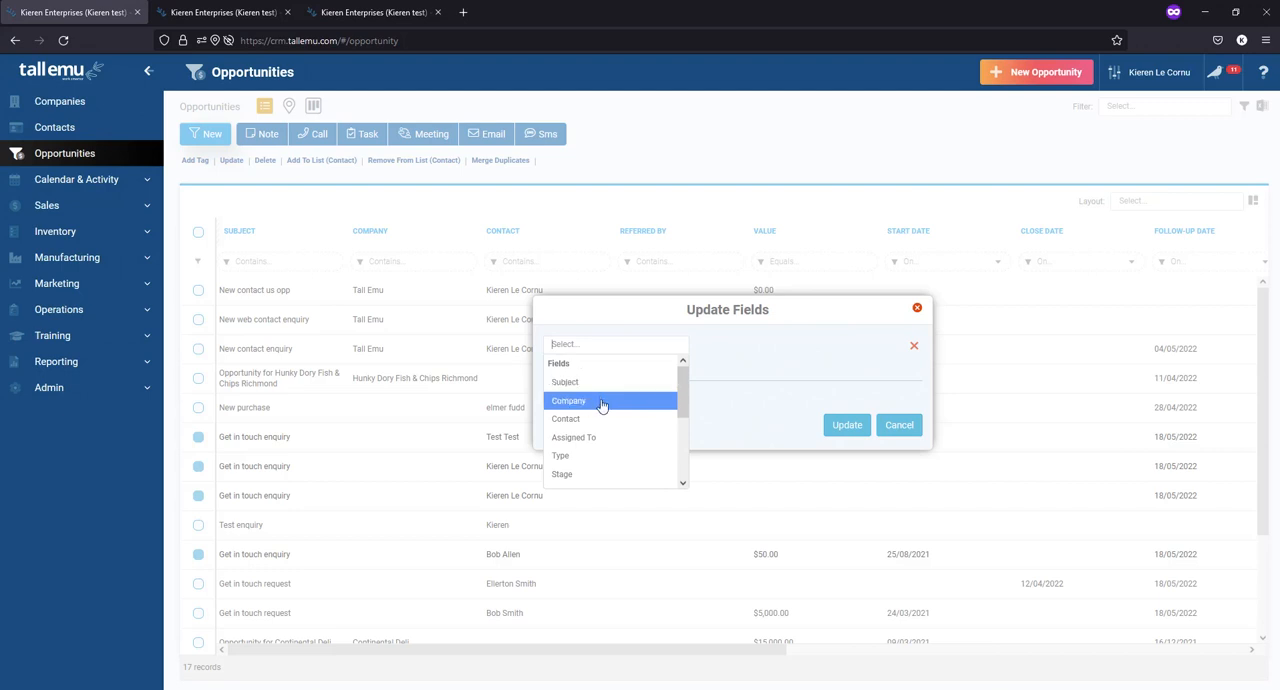
{"action": "left_click", "coordinate": [595, 438]}
{"action": "left_click", "coordinate": [746, 347]}
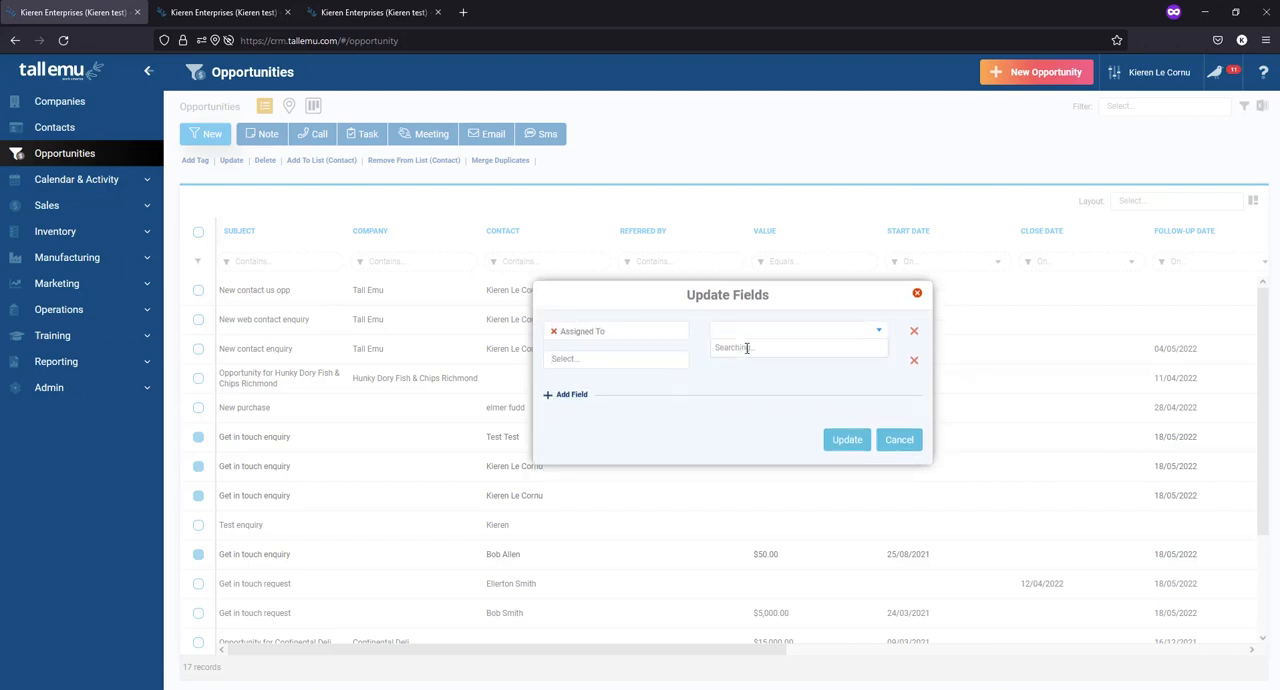
{"action": "left_click", "coordinate": [746, 406]}
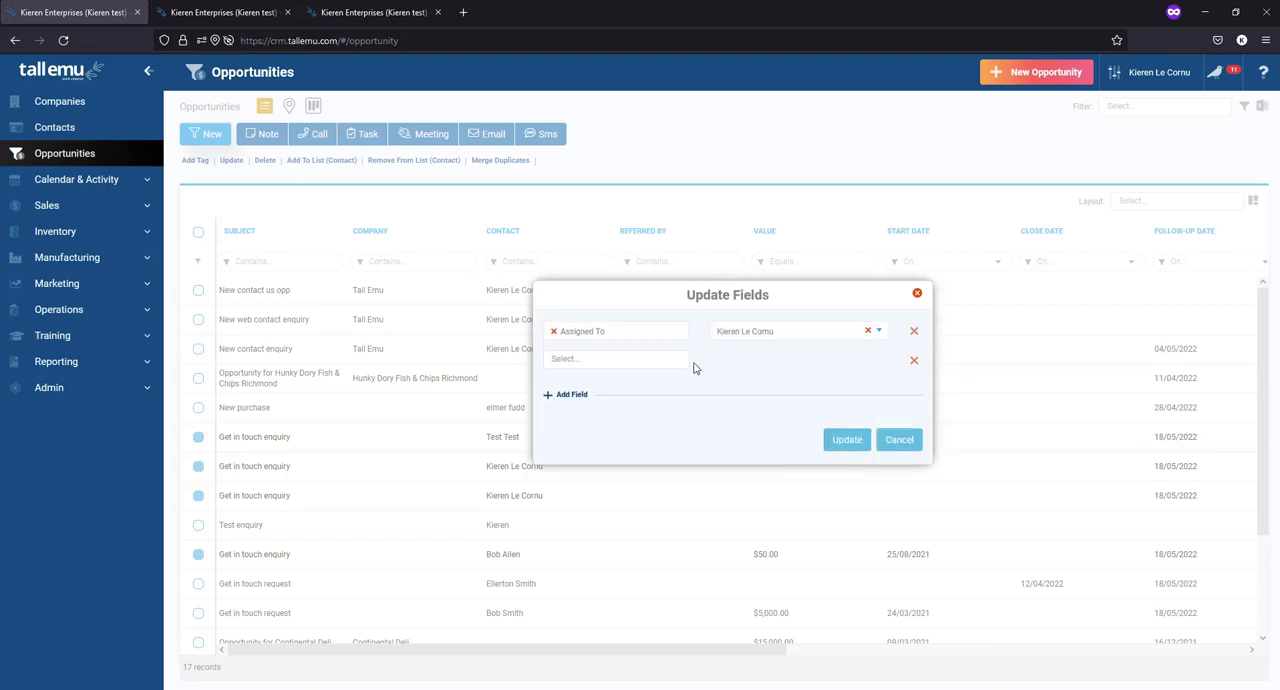
- Add Source of Business to the bulk update and set it to Website
{"action": "left_click", "coordinate": [607, 362]}
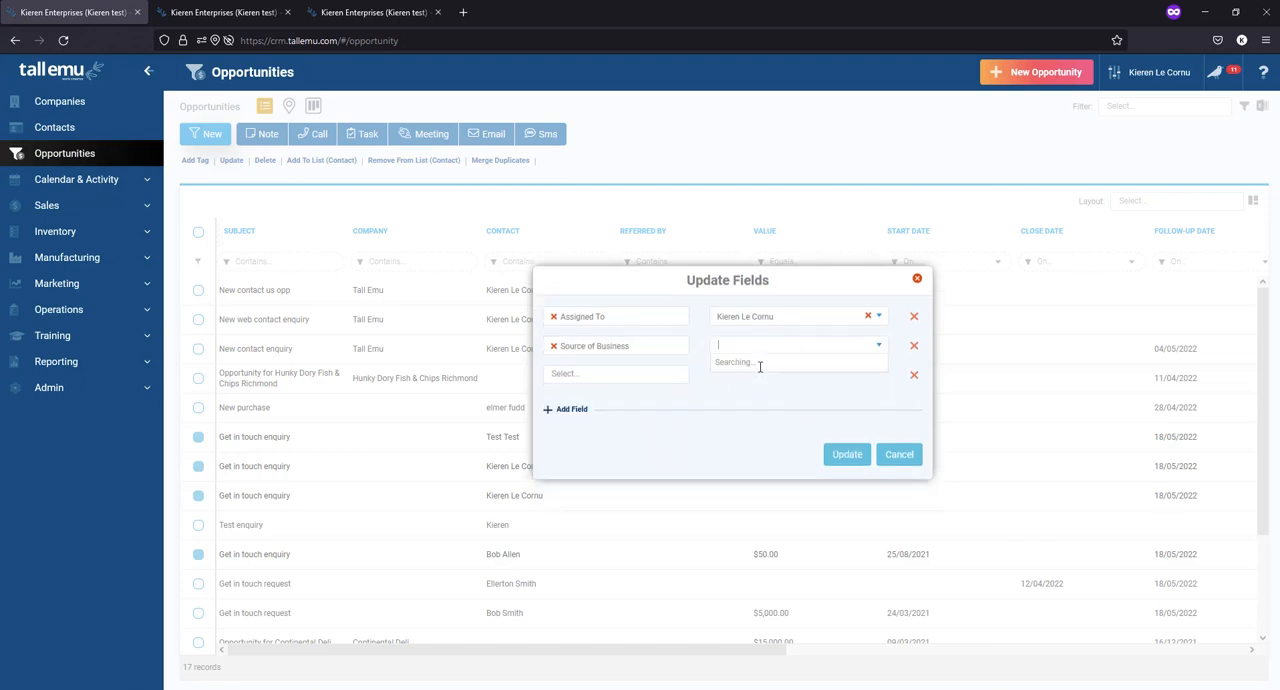
{"action": "left_click", "coordinate": [760, 350]}
{"action": "left_click", "coordinate": [758, 365]}
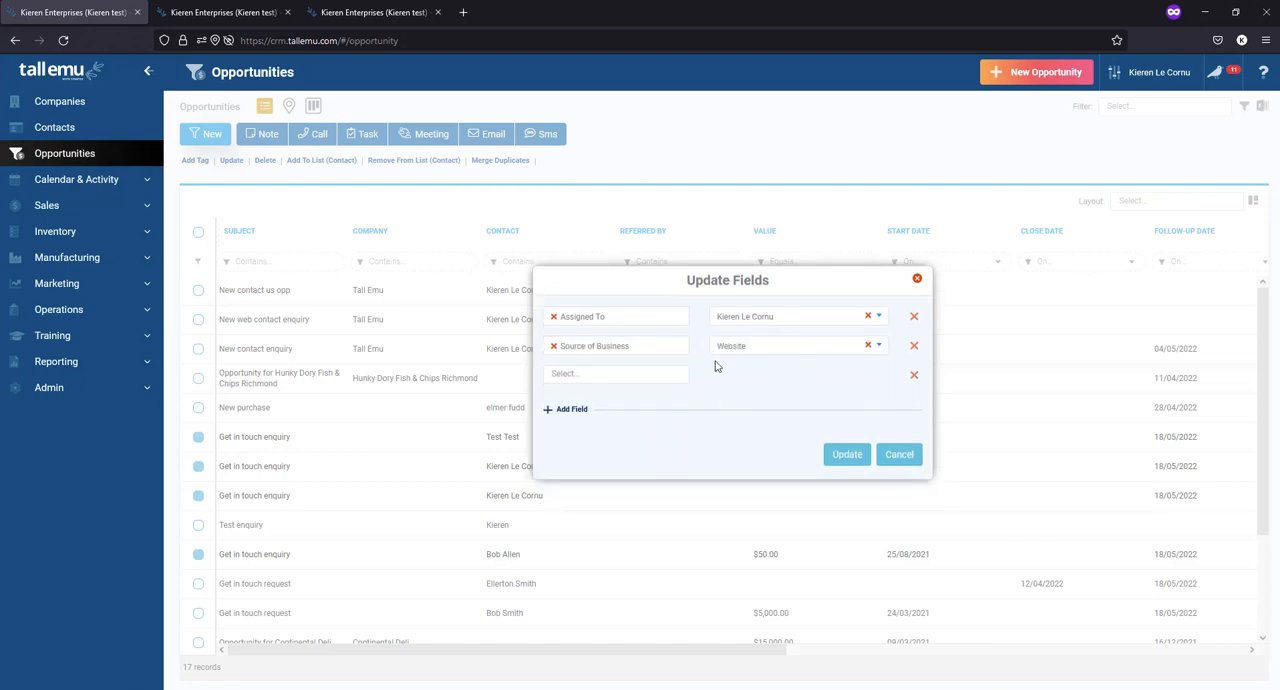
- Add Probability set to Possibly - 50% and apply the bulk update to the selected opportunities
{"action": "left_click", "coordinate": [602, 372]}
{"action": "scroll", "coordinate": [606, 440], "scroll_direction": "down", "scroll_amount": 3}
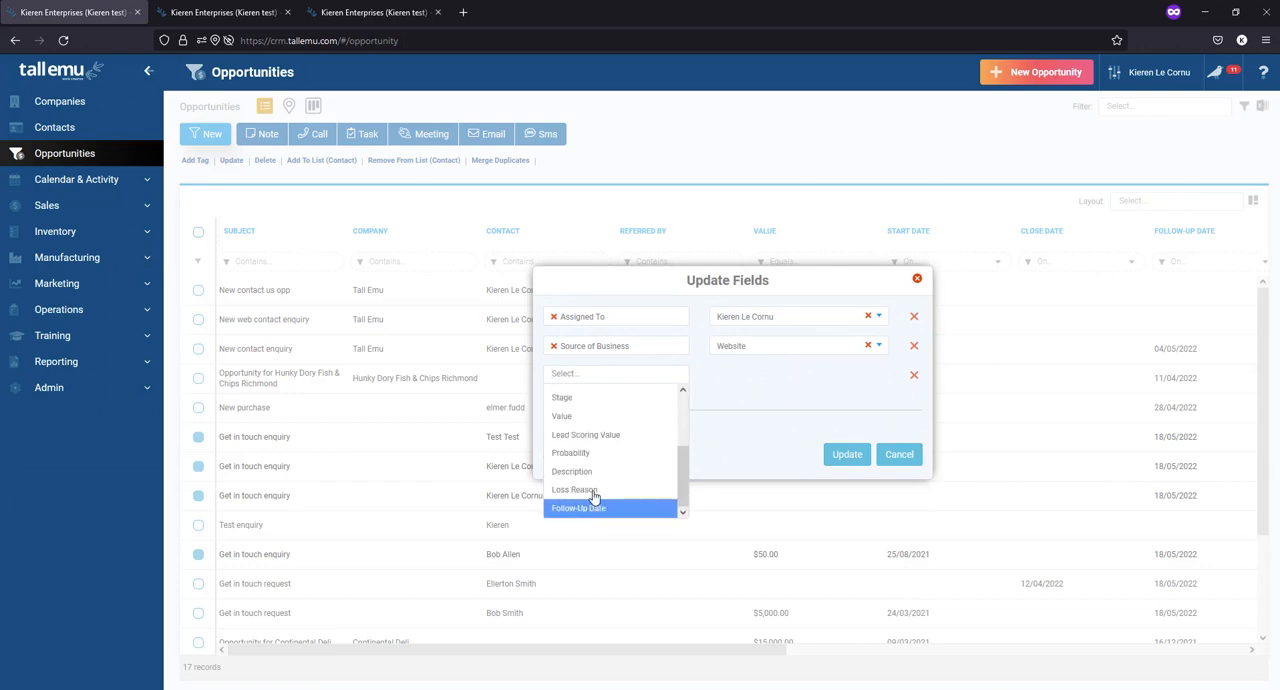
{"action": "left_click", "coordinate": [598, 453]}
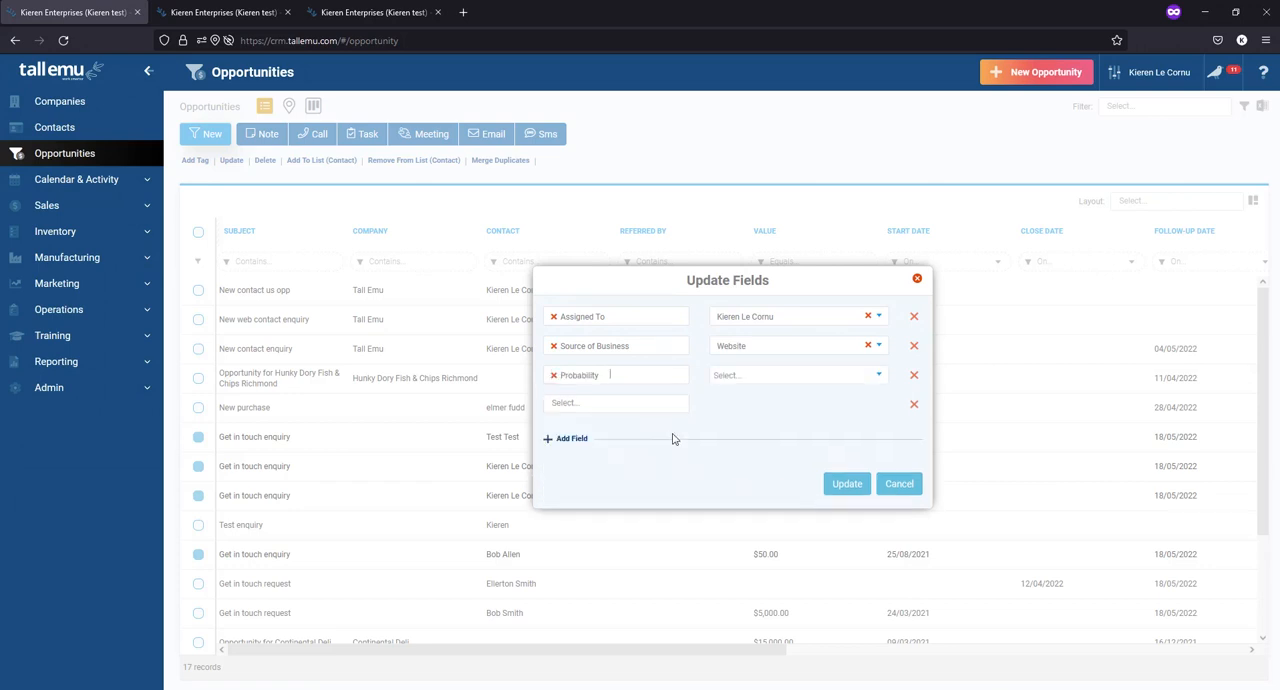
{"action": "left_click", "coordinate": [753, 374]}
{"action": "left_click", "coordinate": [746, 460]}
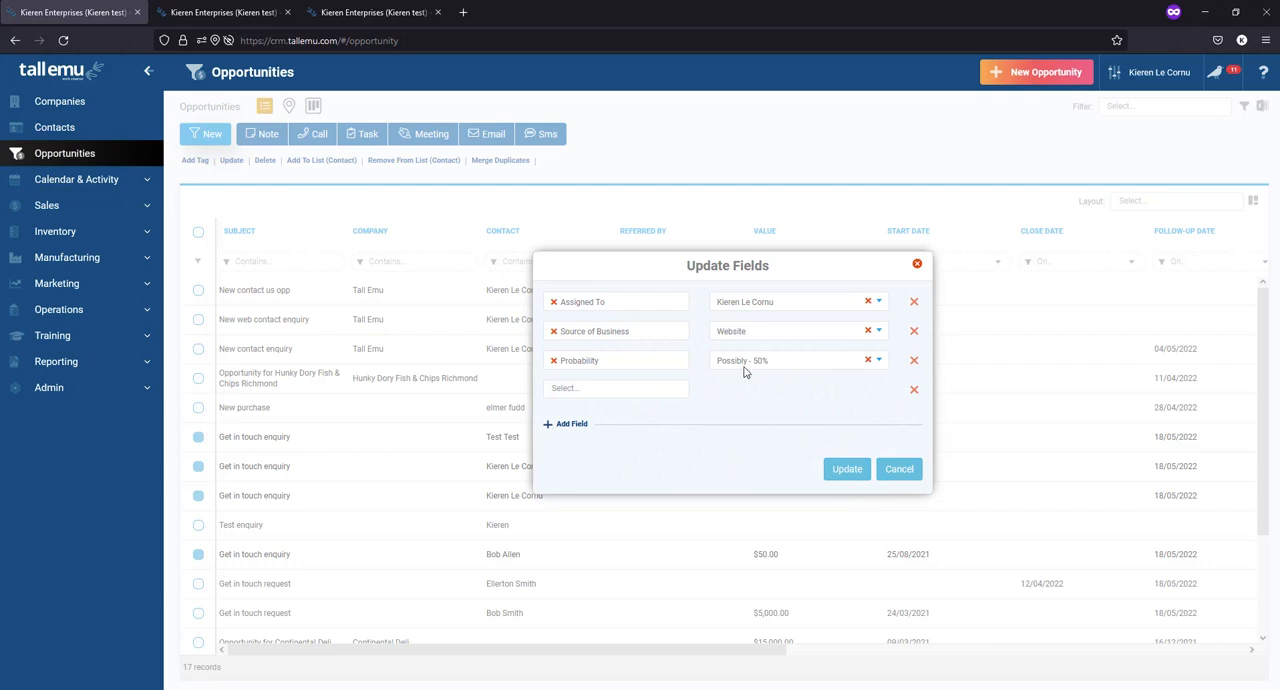
{"action": "left_click", "coordinate": [840, 470]}
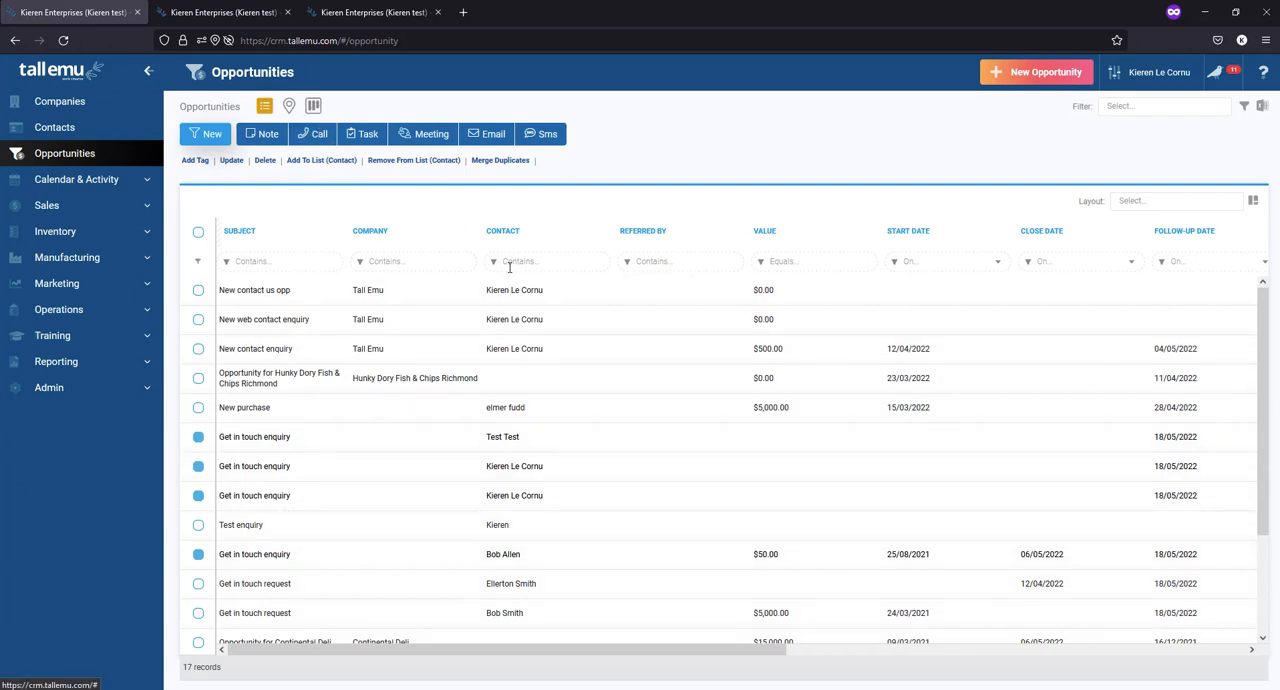
- Deselect the four "Get in touch enquiry" opportunities in the list
{"action": "left_click", "coordinate": [198, 440]}
{"action": "left_click", "coordinate": [198, 466]}
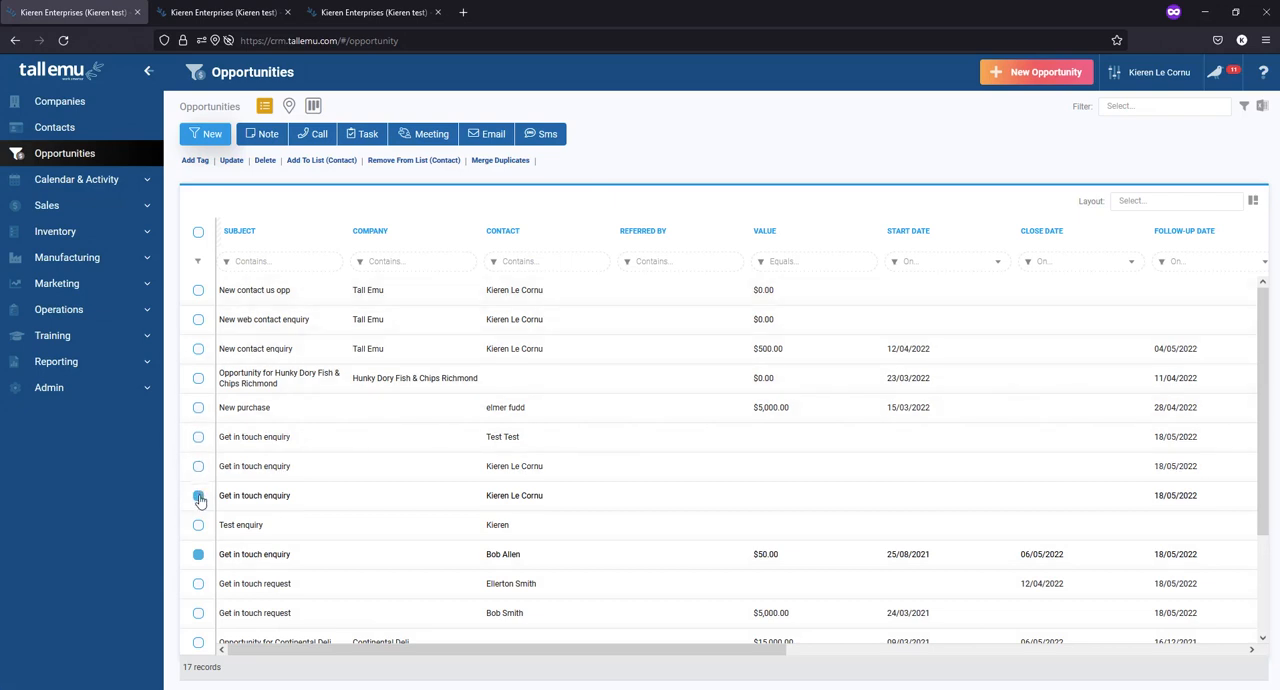
{"action": "left_click", "coordinate": [198, 495]}
{"action": "left_click", "coordinate": [198, 554]}
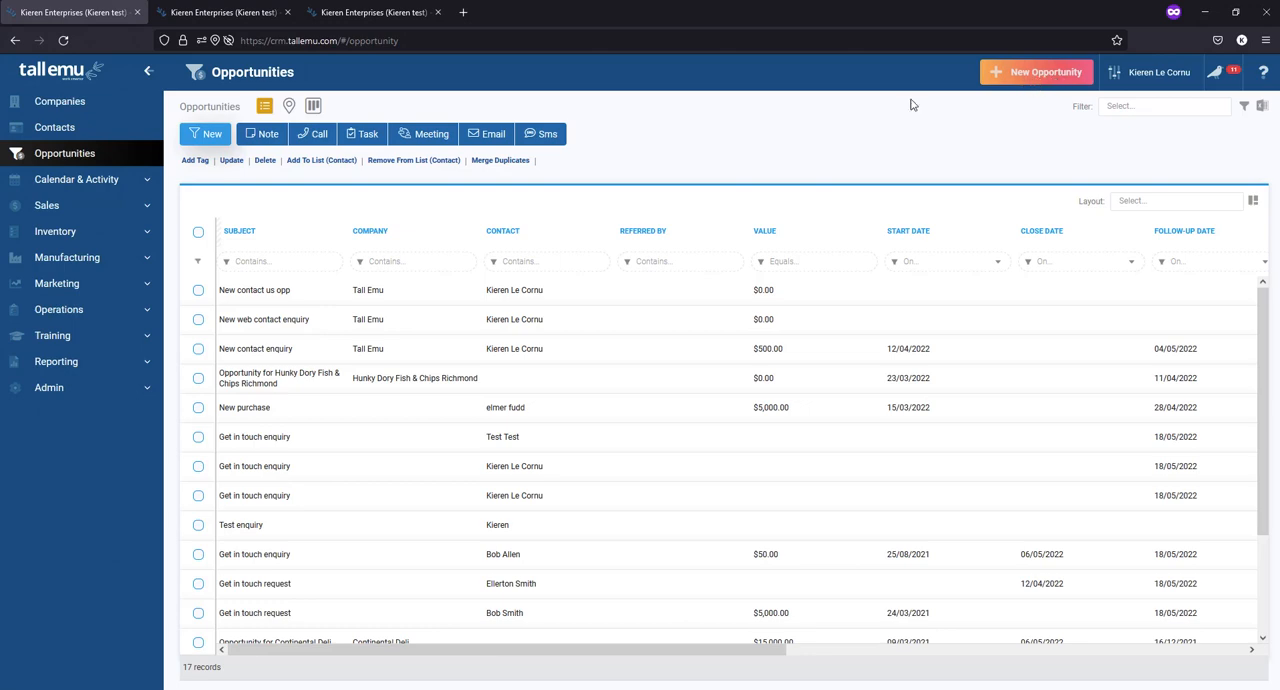
- Examine the quick-entry and full-page forms for a new opportunity, leaving each without saving
{"action": "left_click", "coordinate": [210, 138]}
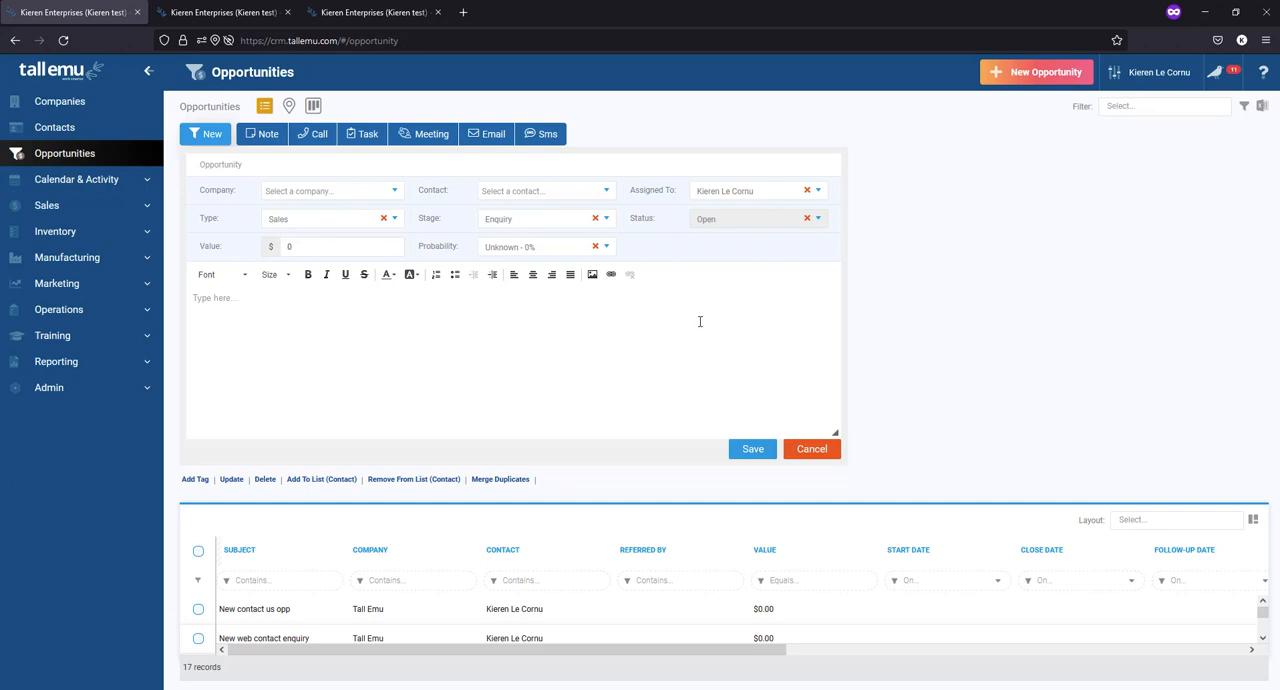
{"action": "left_click", "coordinate": [822, 457]}
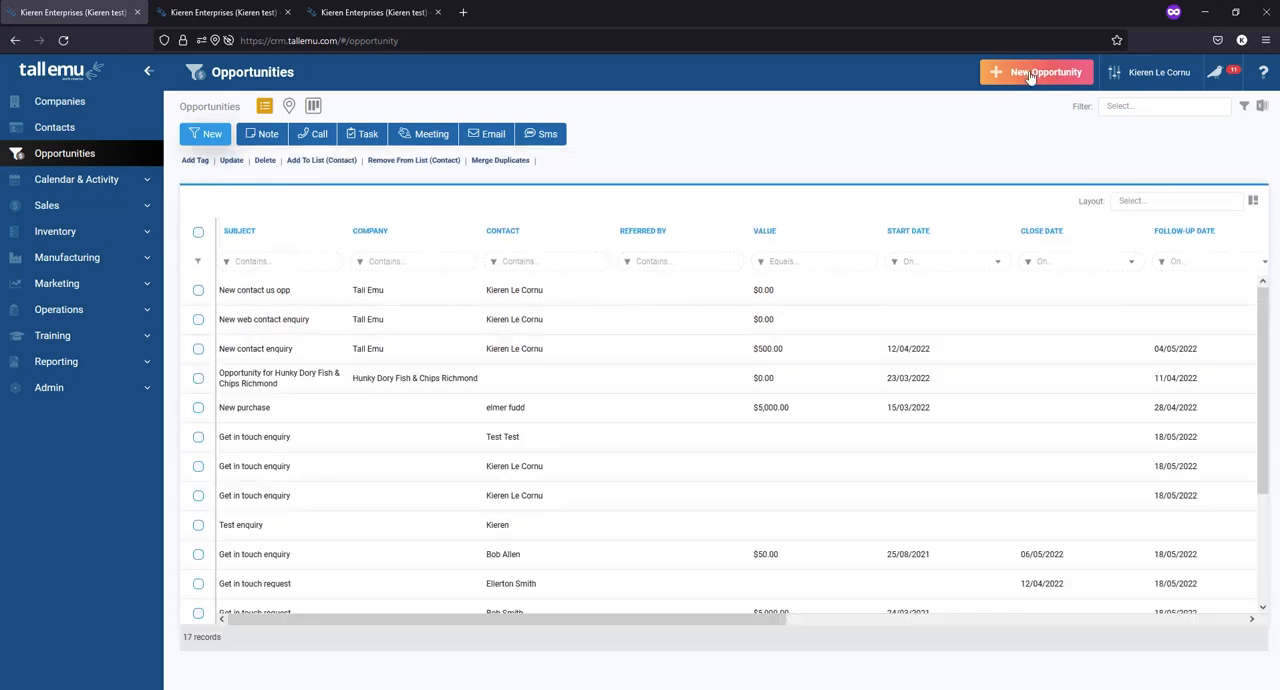
{"action": "left_click", "coordinate": [1031, 78]}
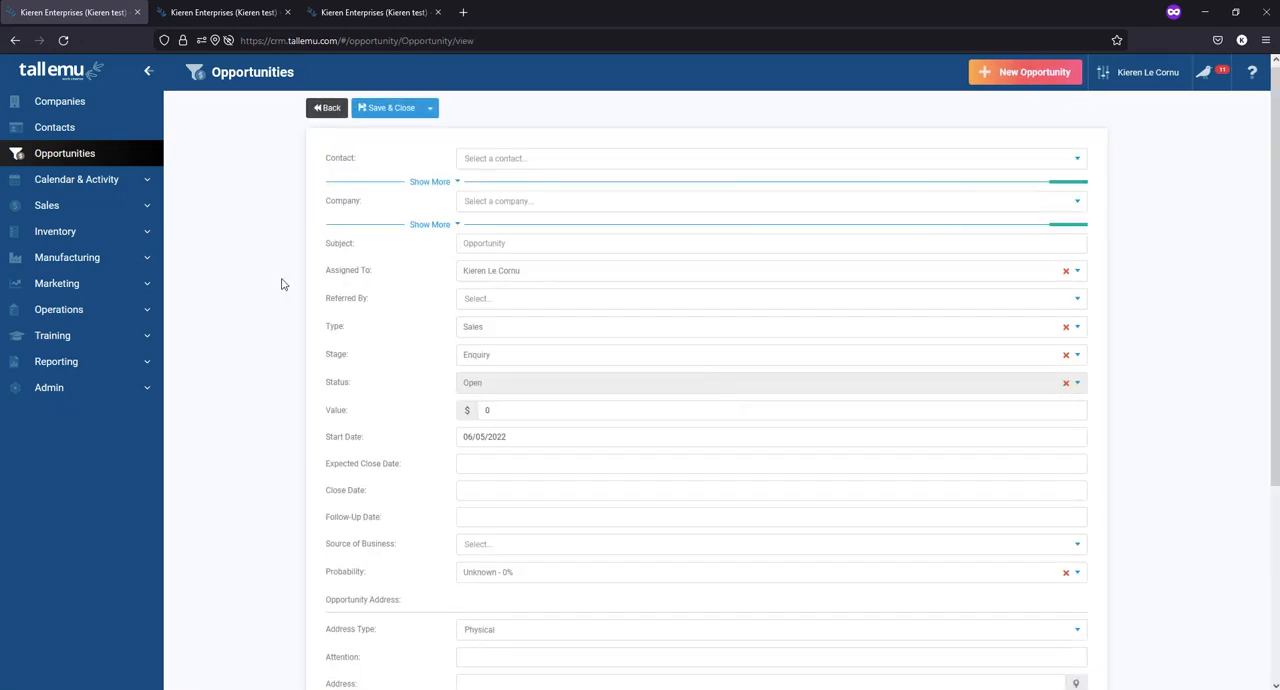
{"action": "scroll", "coordinate": [281, 285], "scroll_direction": "down", "scroll_amount": 3}
{"action": "scroll", "coordinate": [281, 285], "scroll_direction": "up", "scroll_amount": 3}
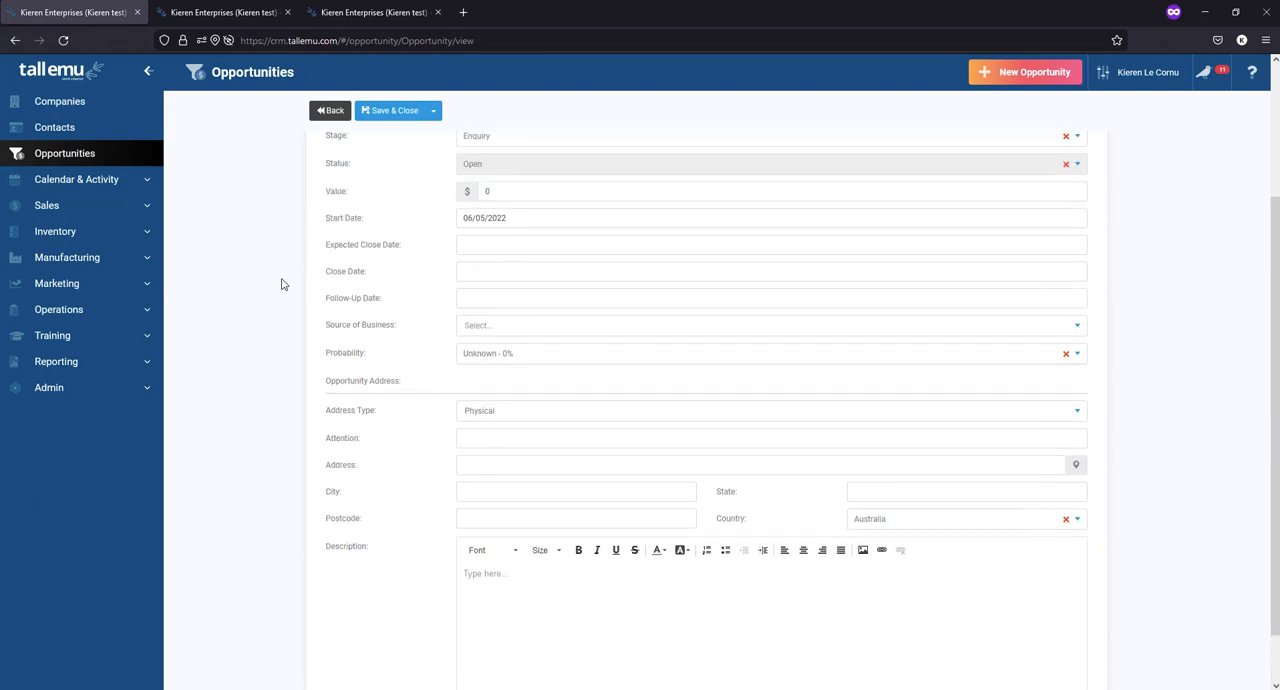
{"action": "scroll", "coordinate": [563, 369], "scroll_direction": "down", "scroll_amount": 3}
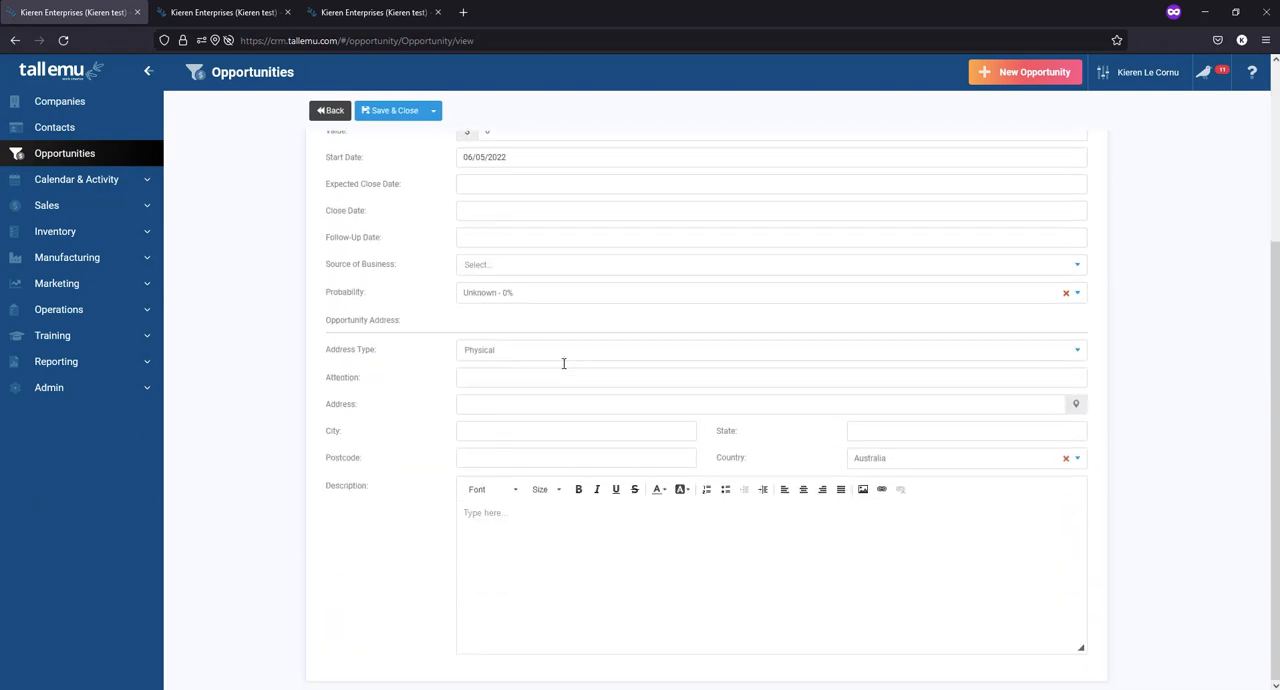
{"action": "scroll", "coordinate": [561, 216], "scroll_direction": "up", "scroll_amount": 3}
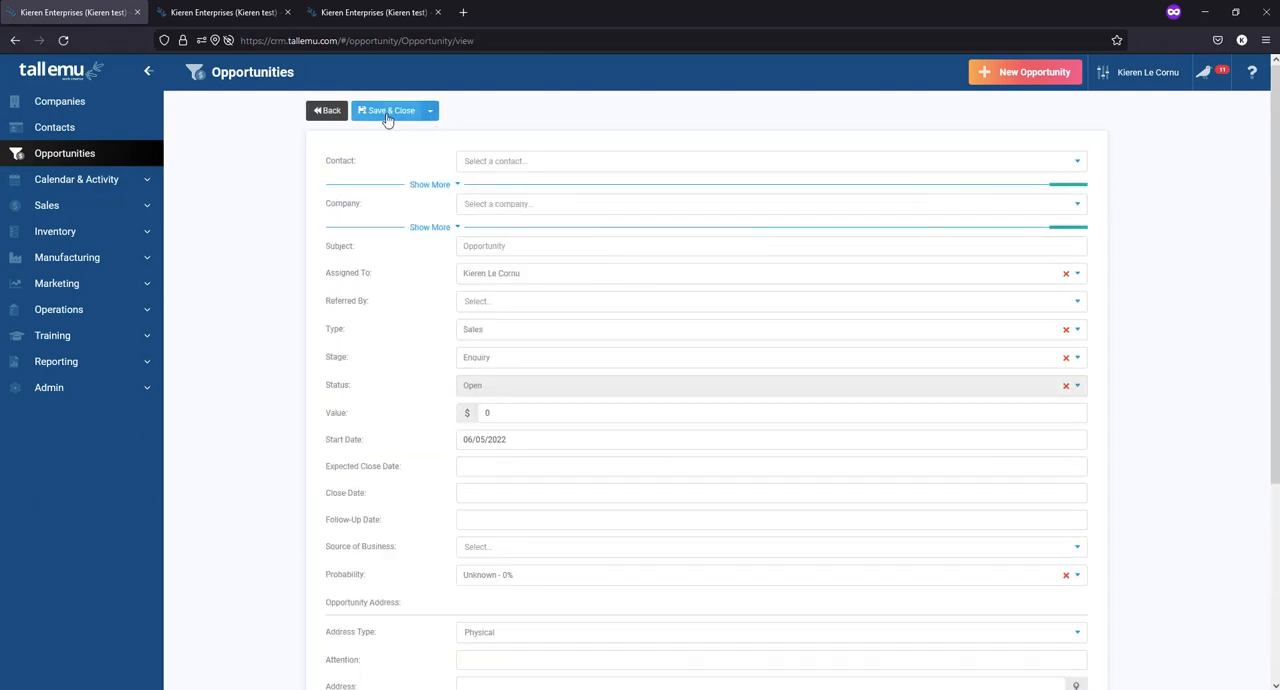
{"action": "left_click", "coordinate": [327, 111]}
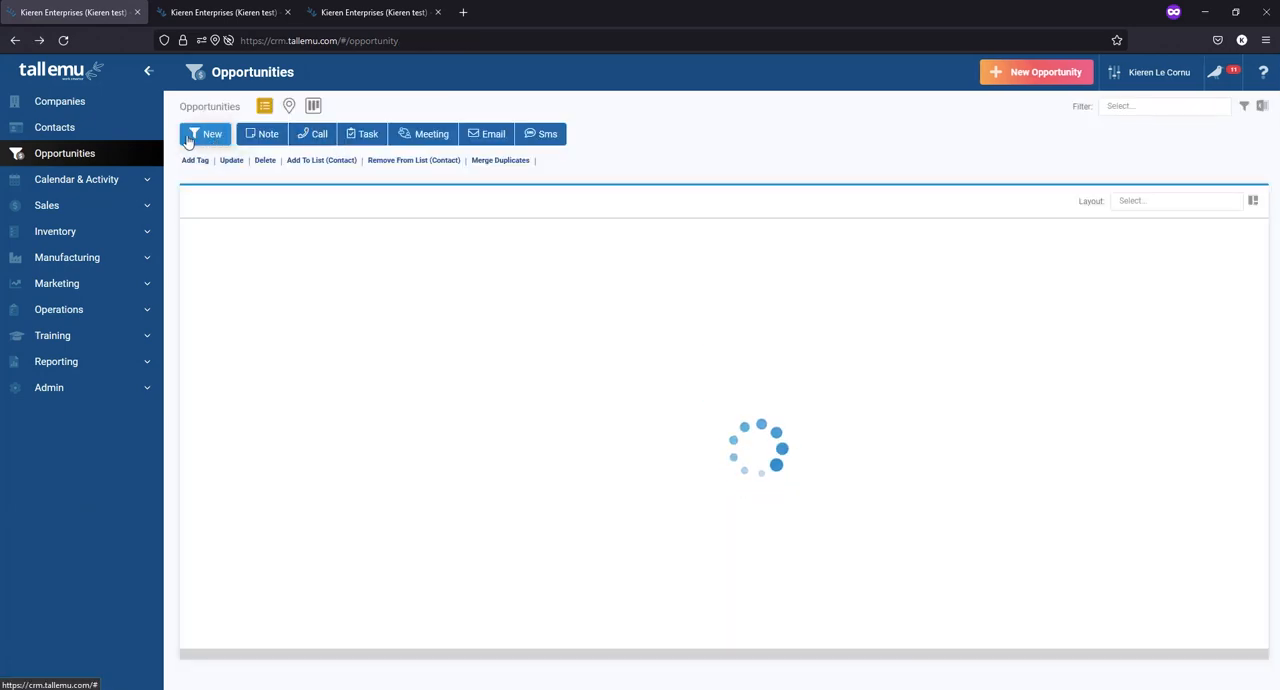
{"action": "left_click", "coordinate": [193, 138]}
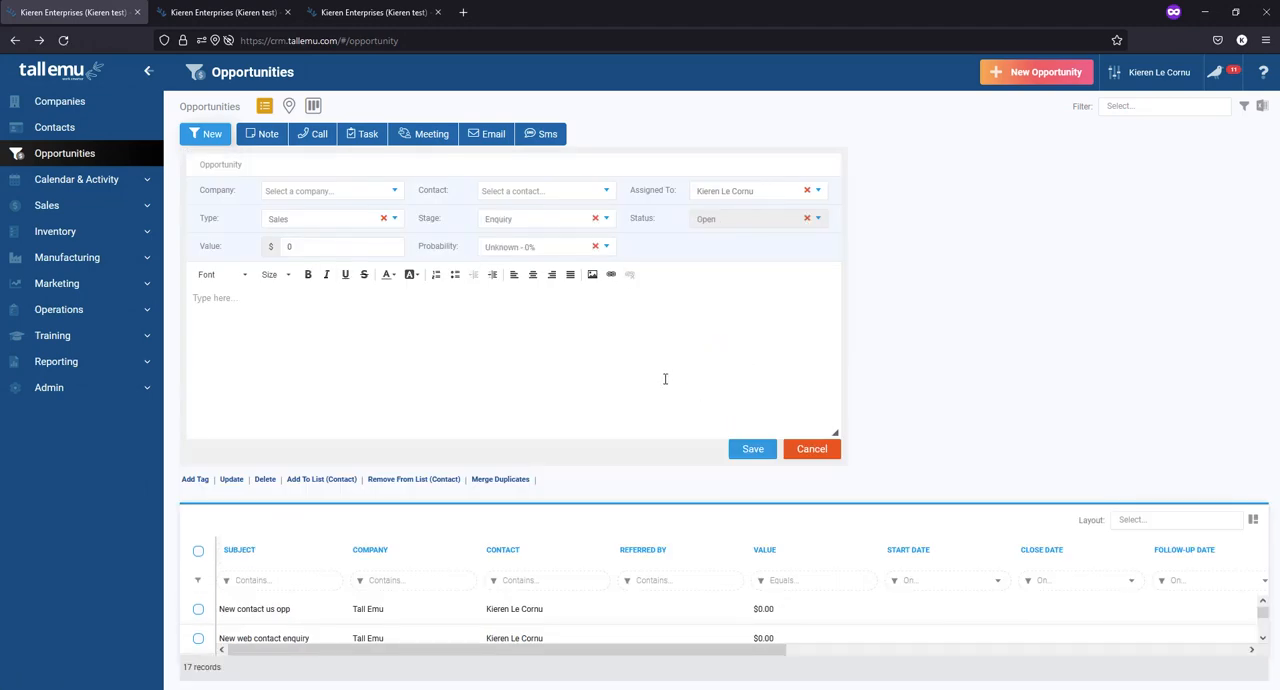
{"action": "left_click", "coordinate": [812, 449]}
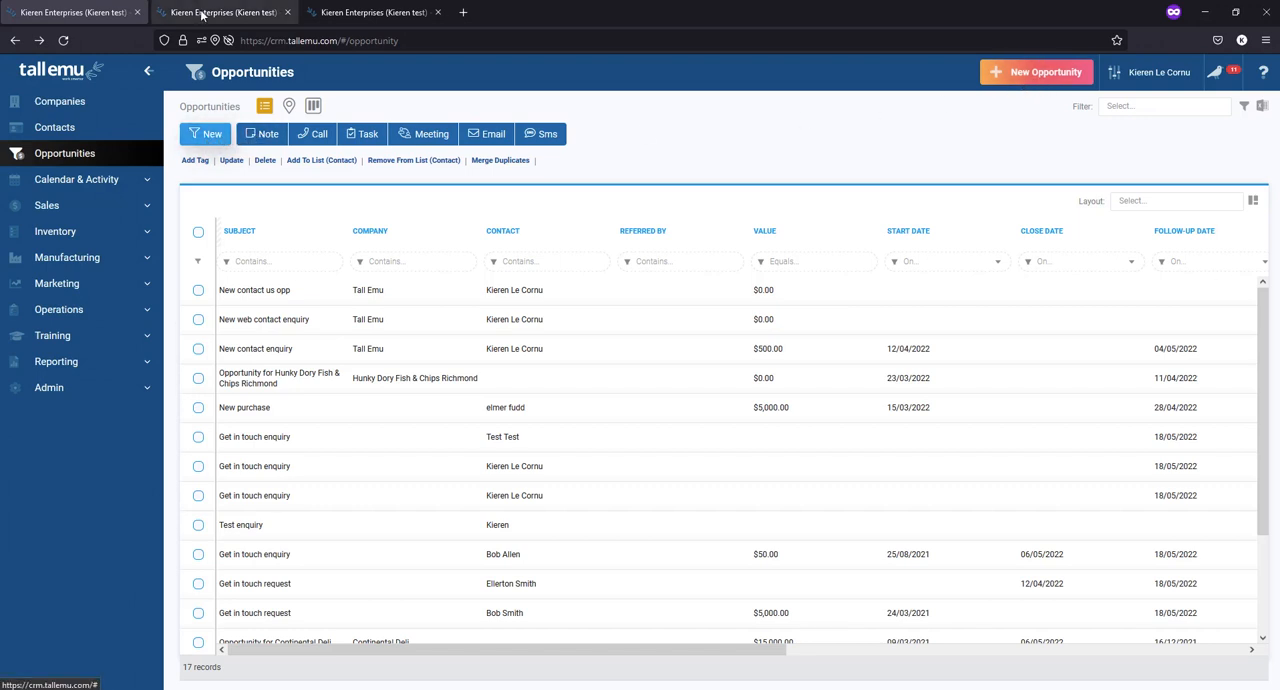
- View the Death Star company record in the second browser tab and open its new opportunity form
{"action": "left_click", "coordinate": [266, 14]}
{"action": "left_click", "coordinate": [252, 291]}
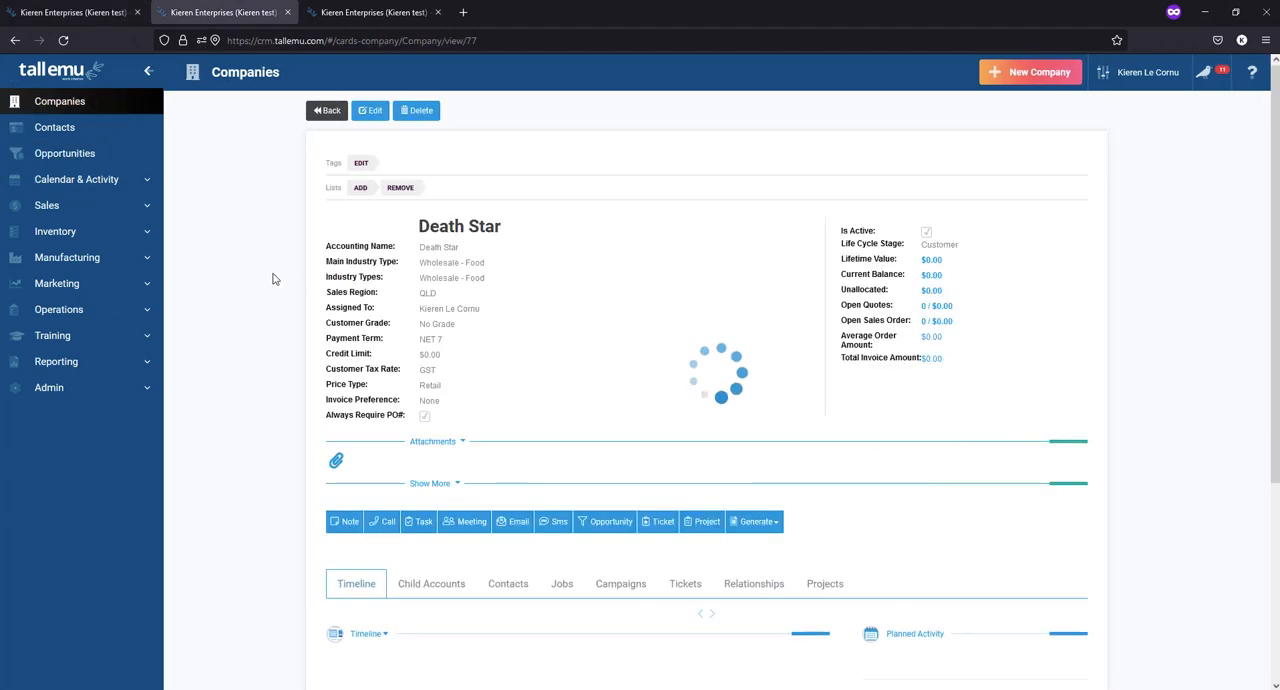
{"action": "scroll", "coordinate": [345, 300], "scroll_direction": "down", "scroll_amount": 2}
{"action": "left_click", "coordinate": [600, 378]}
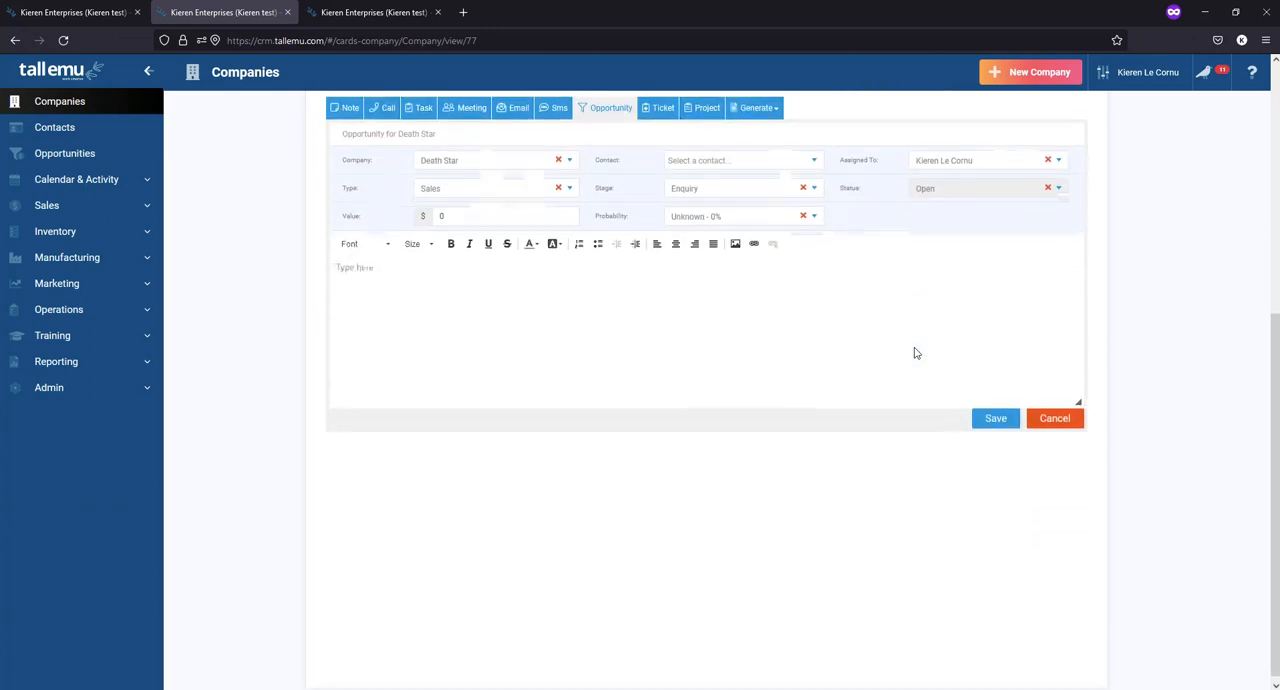
{"action": "scroll", "coordinate": [554, 471], "scroll_direction": "up", "scroll_amount": 2}
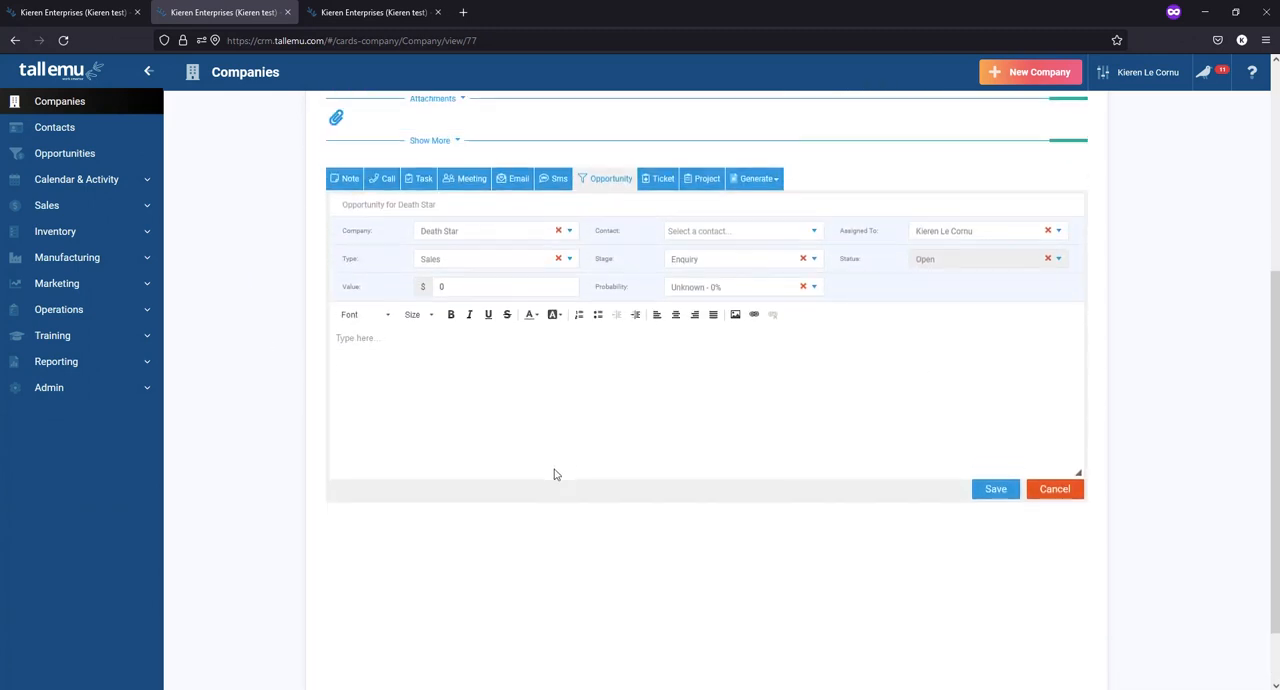
{"action": "scroll", "coordinate": [555, 474], "scroll_direction": "up", "scroll_amount": 2}
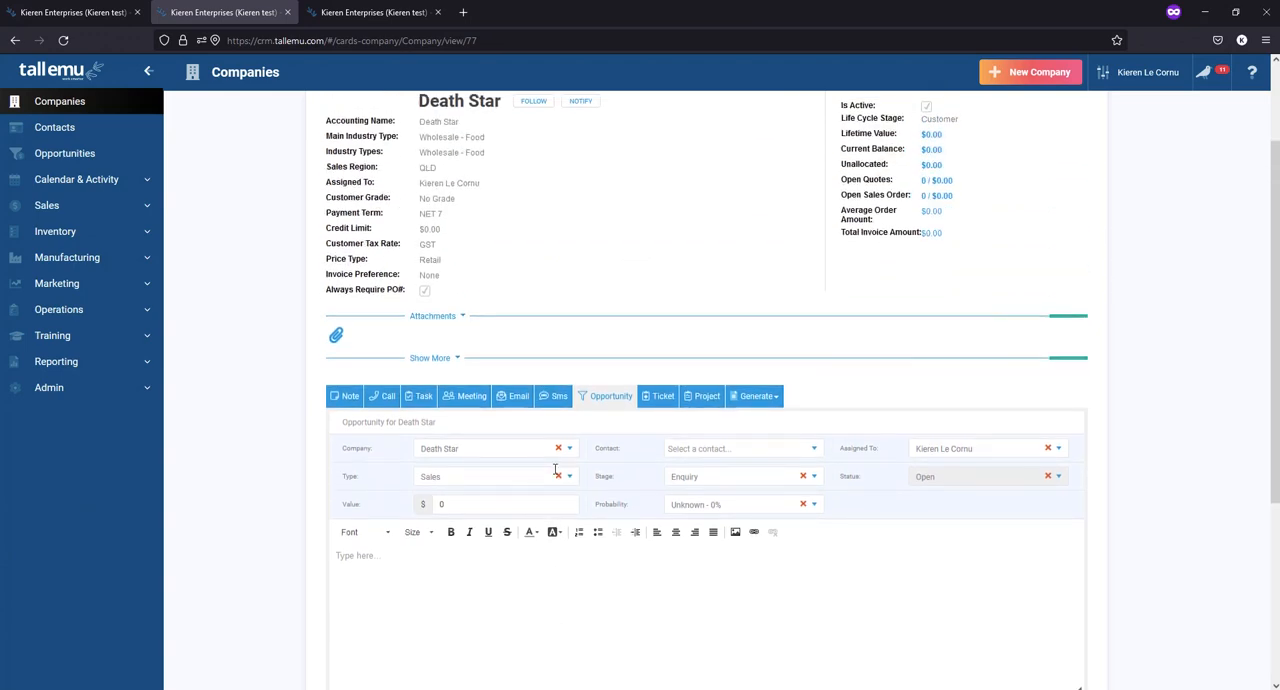
{"action": "scroll", "coordinate": [554, 471], "scroll_direction": "up", "scroll_amount": 2}
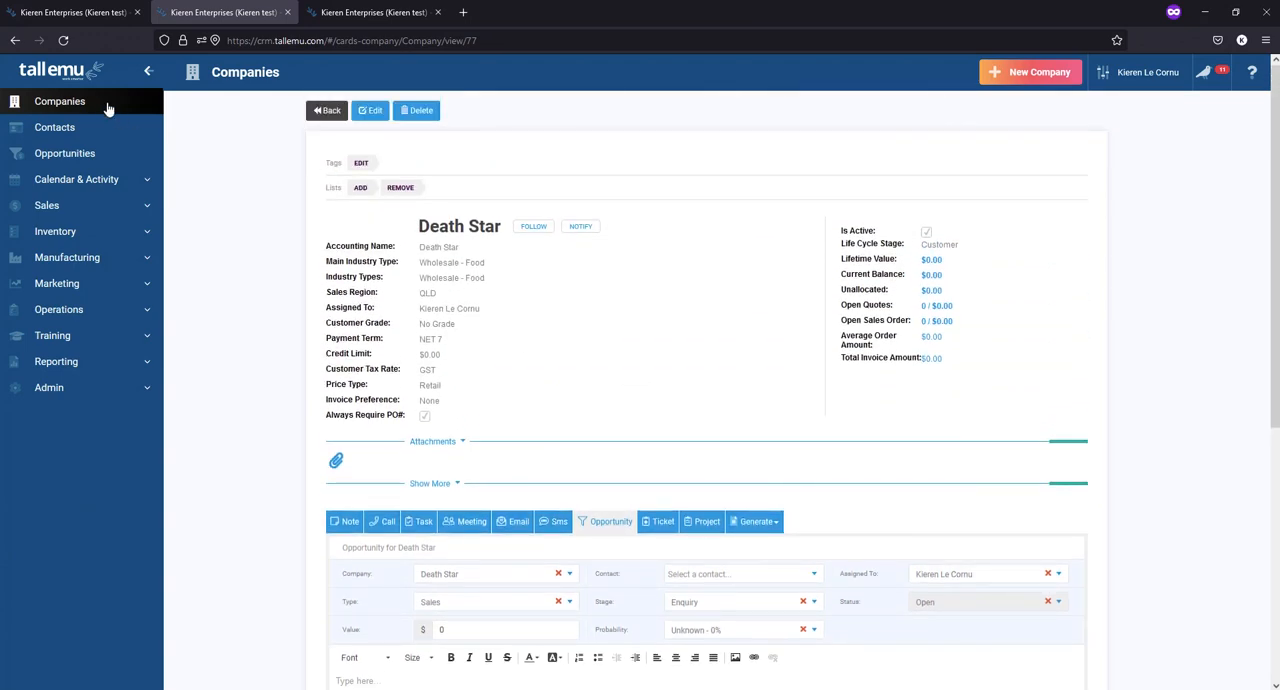
- Return to the companies list, view its quick opportunity form and close it without saving
{"action": "left_click", "coordinate": [320, 112]}
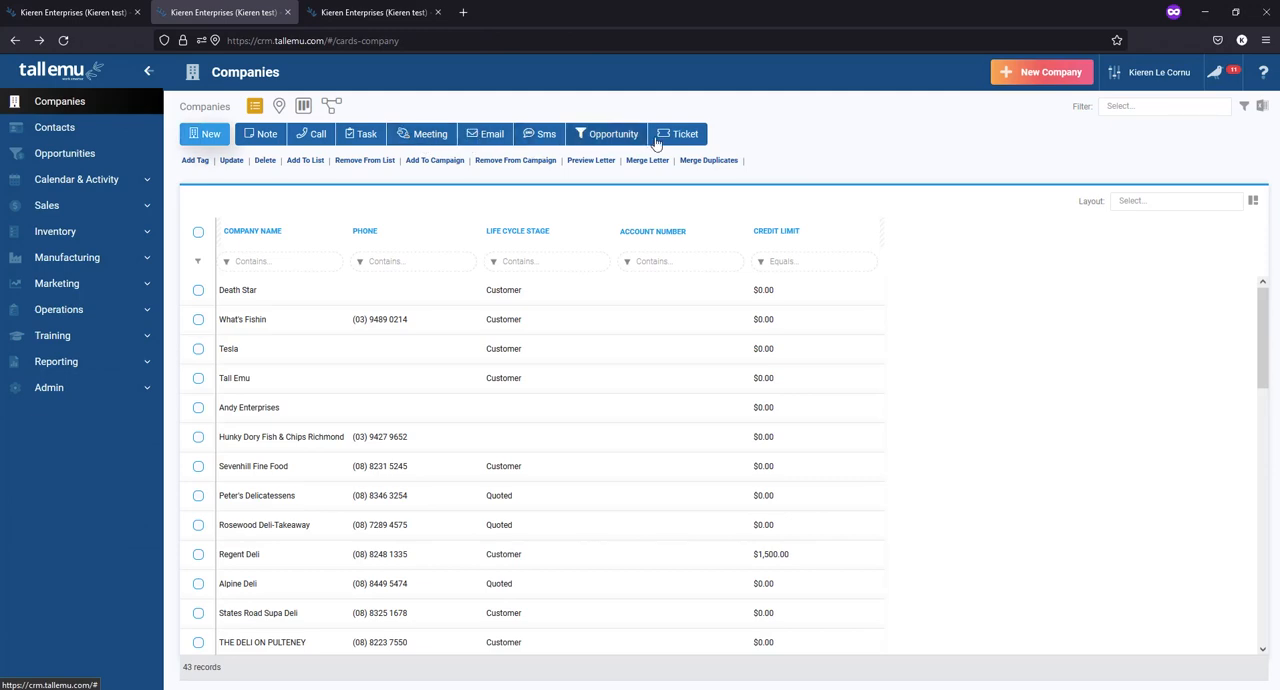
{"action": "left_click", "coordinate": [610, 136]}
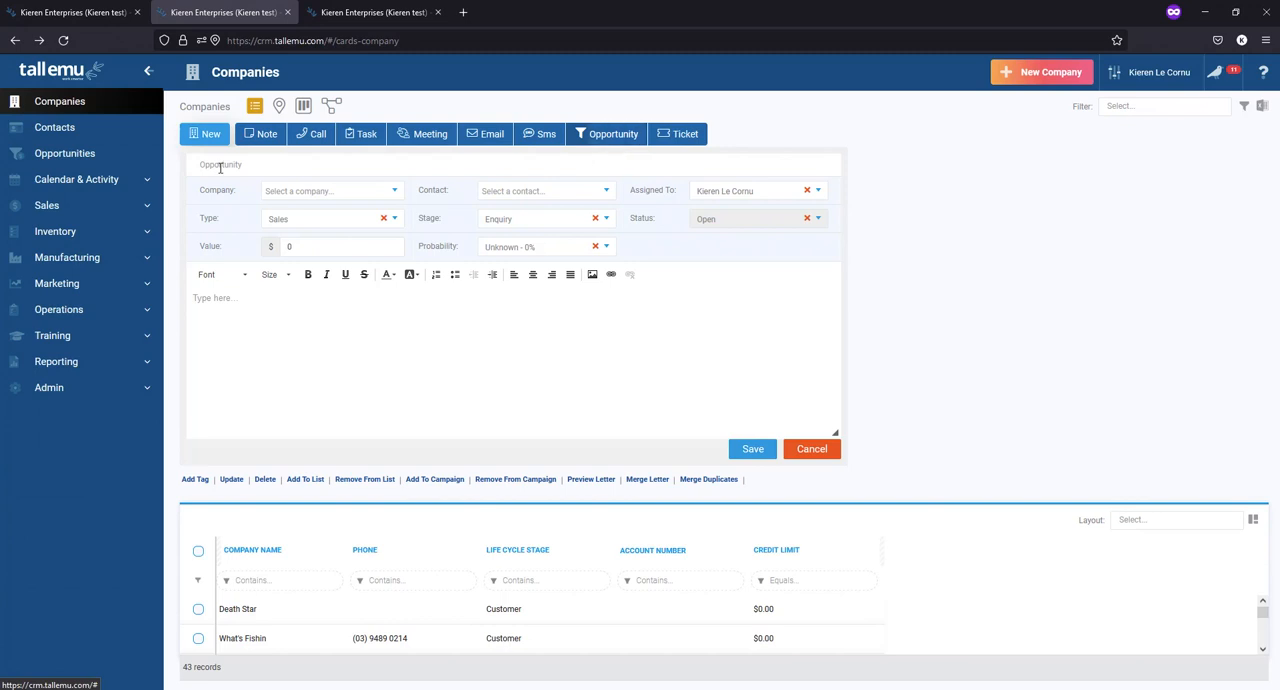
{"action": "left_click", "coordinate": [812, 449]}
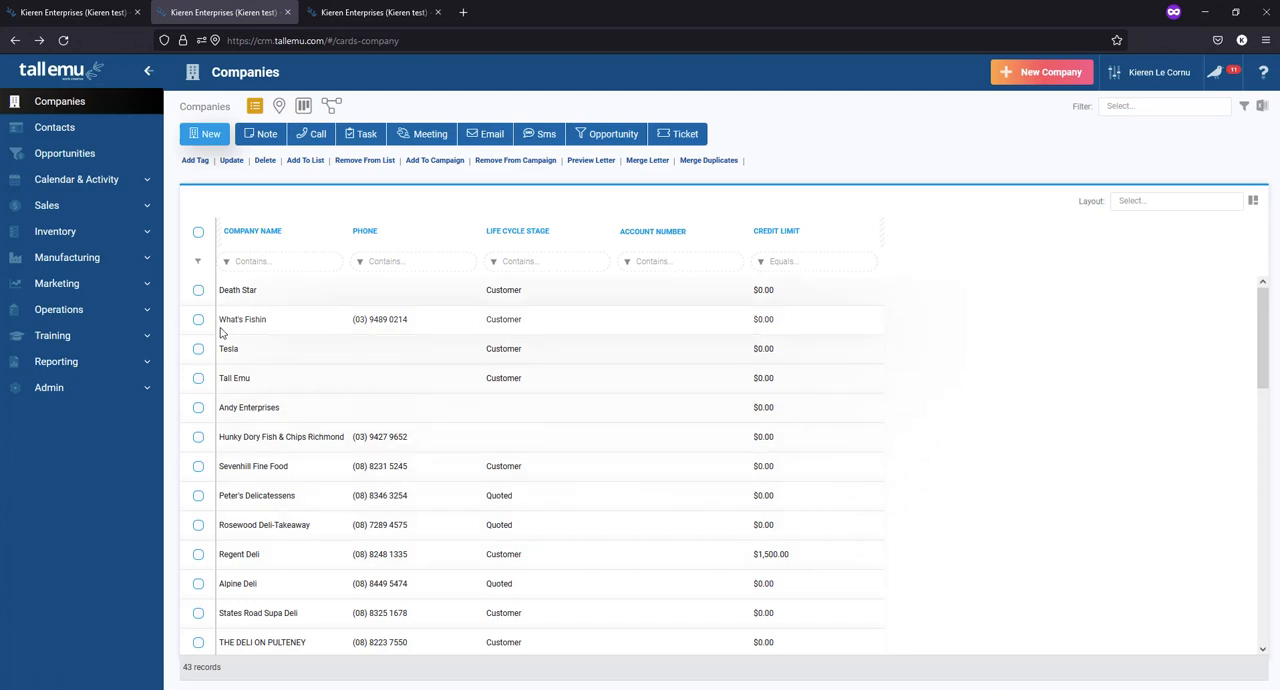
- Open the Contact Us web form from the marketing web forms and preview its HTML page
{"action": "left_click", "coordinate": [68, 286]}
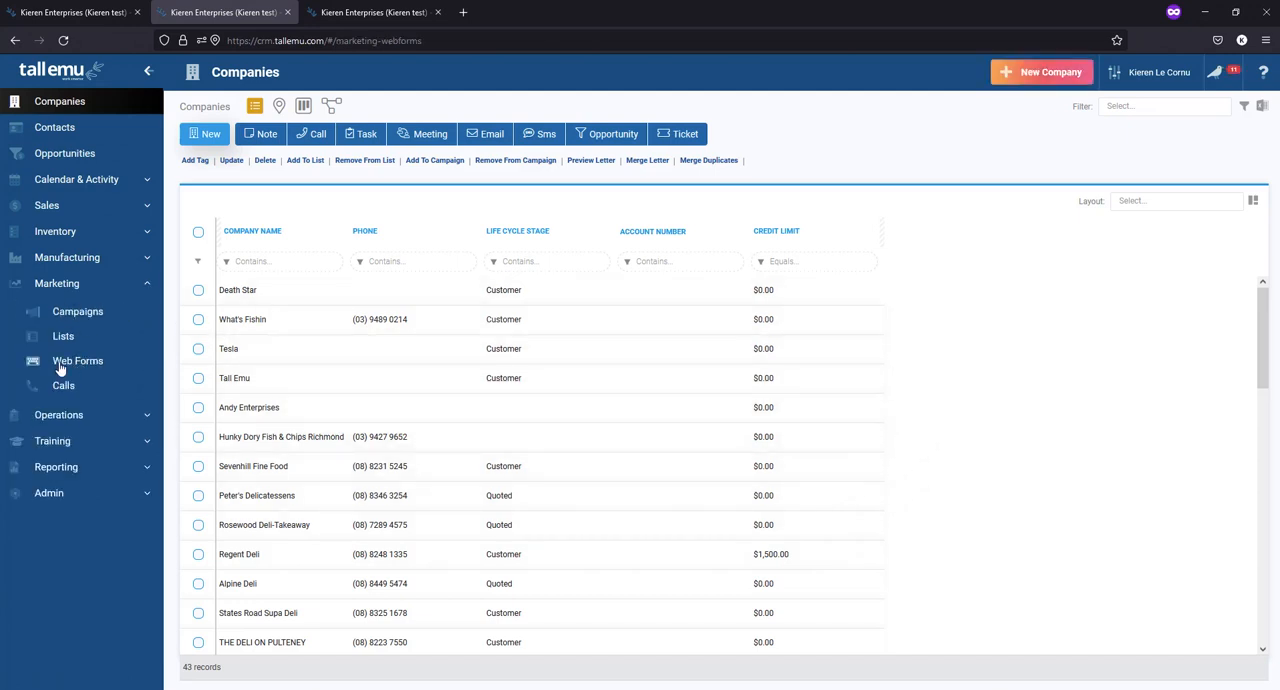
{"action": "left_click", "coordinate": [62, 362]}
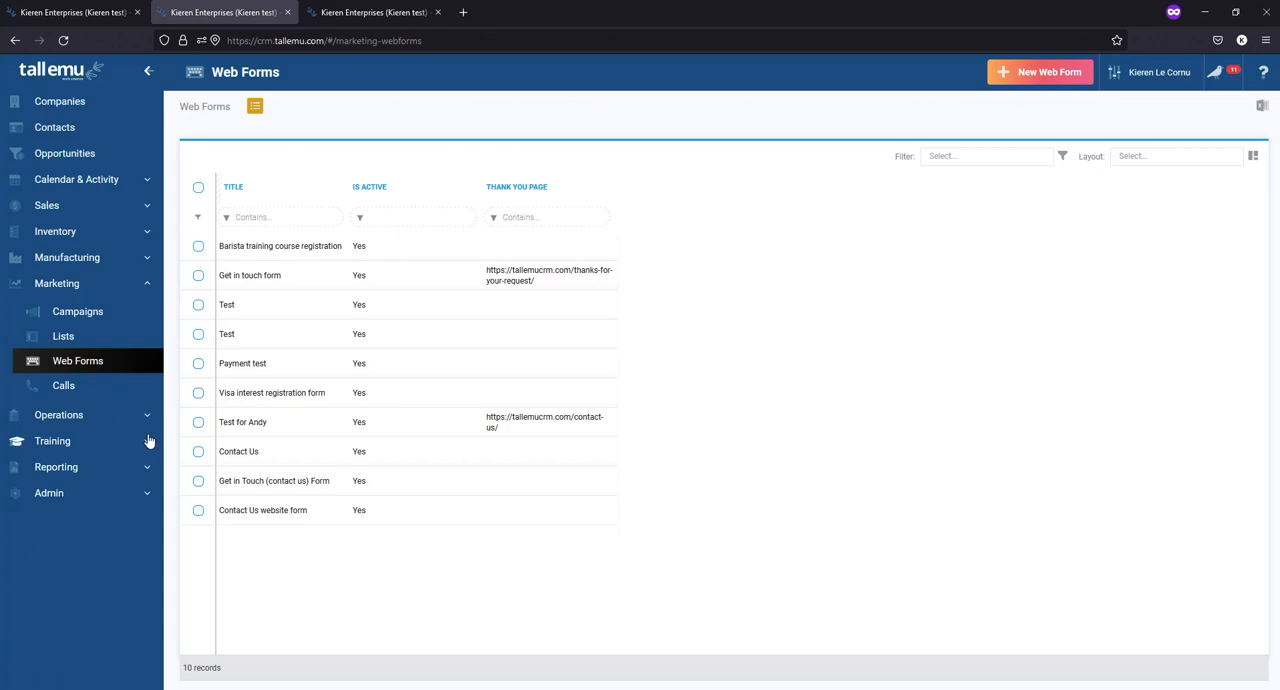
{"action": "left_click", "coordinate": [244, 452]}
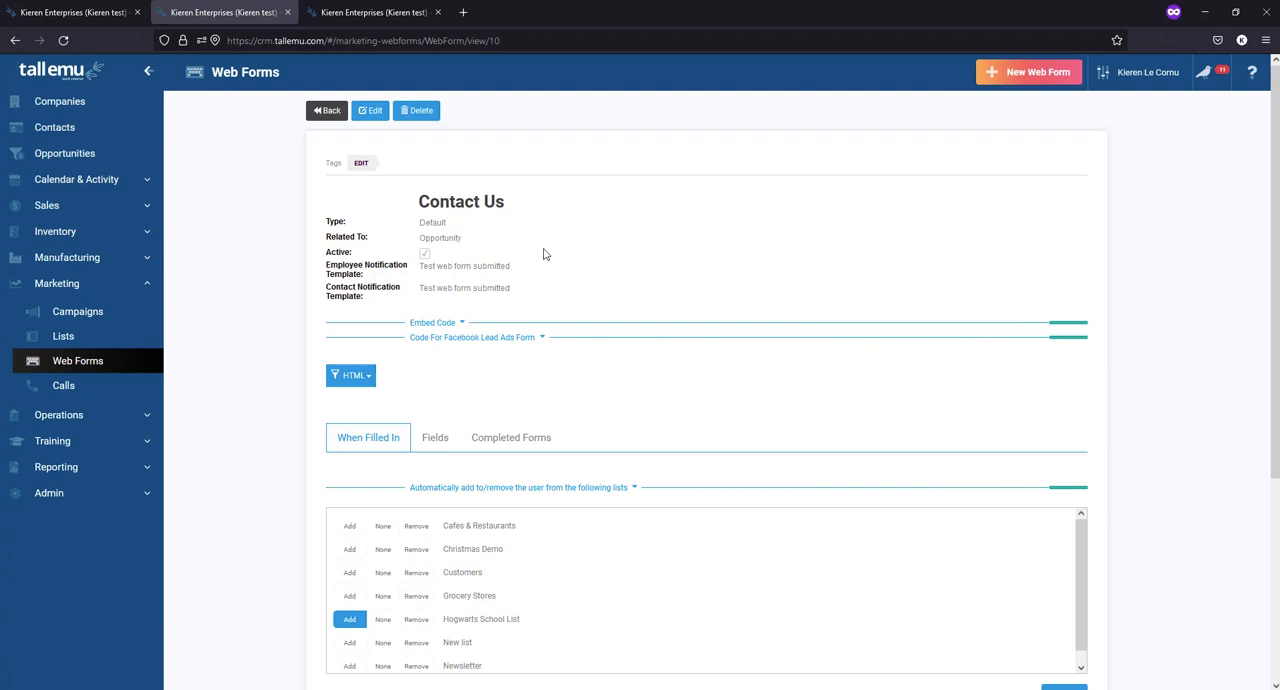
{"action": "left_click", "coordinate": [366, 383]}
{"action": "left_click", "coordinate": [340, 418]}
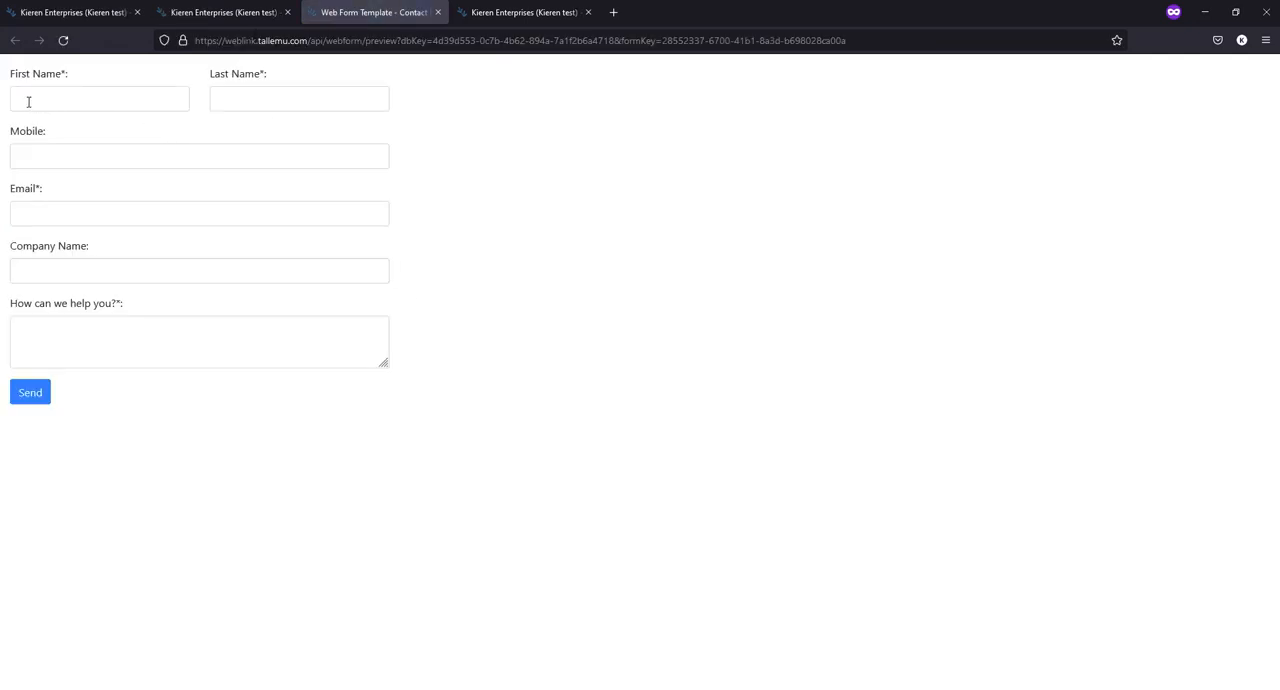
{"action": "left_click", "coordinate": [64, 157]}
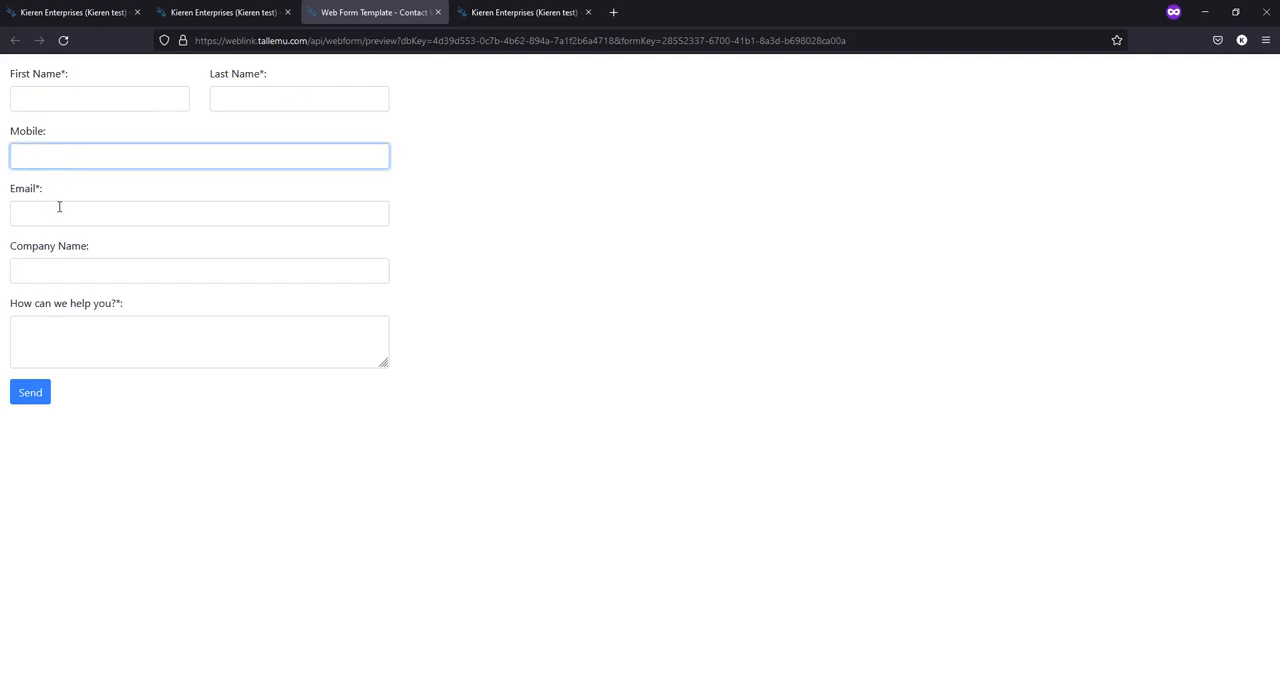
{"action": "left_click", "coordinate": [47, 213]}
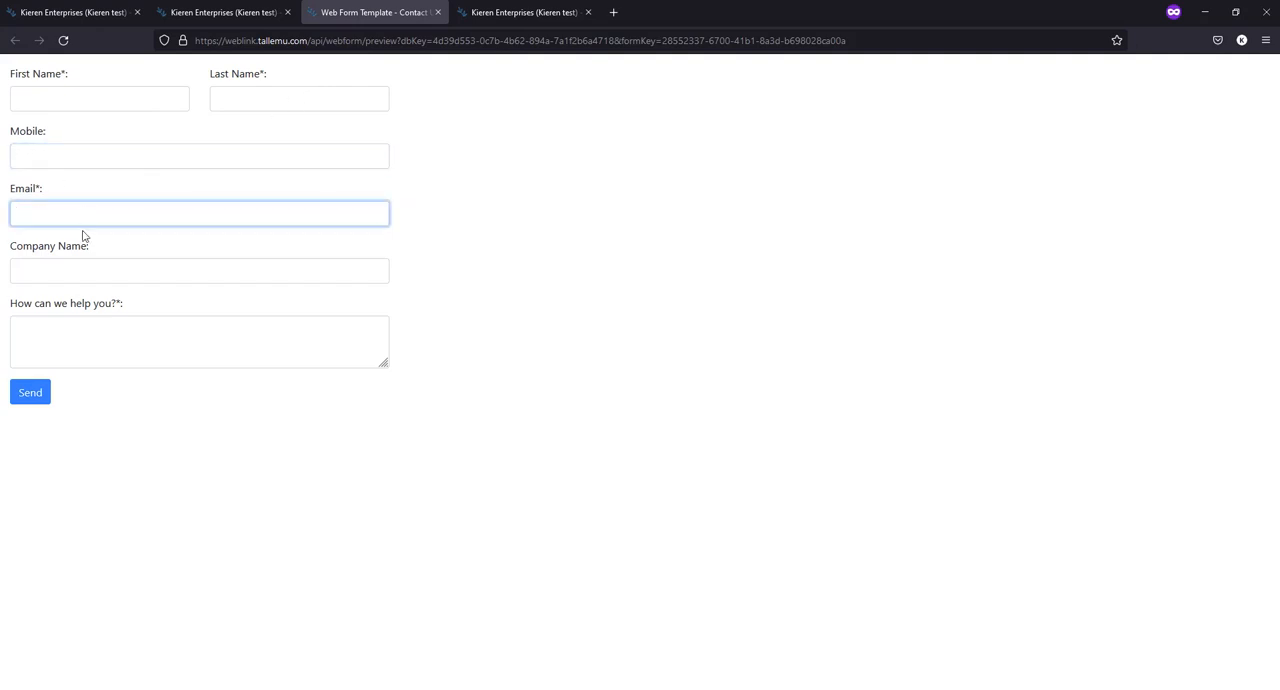
{"action": "left_click", "coordinate": [66, 270]}
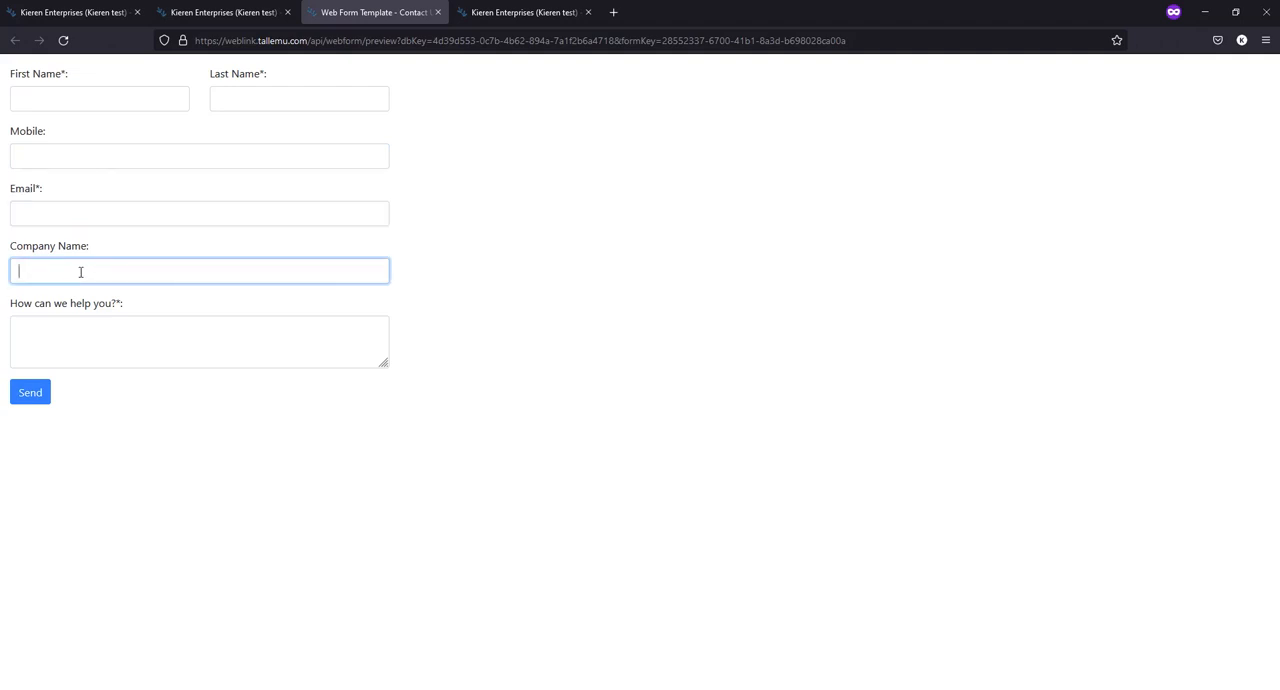
{"action": "left_click", "coordinate": [71, 331]}
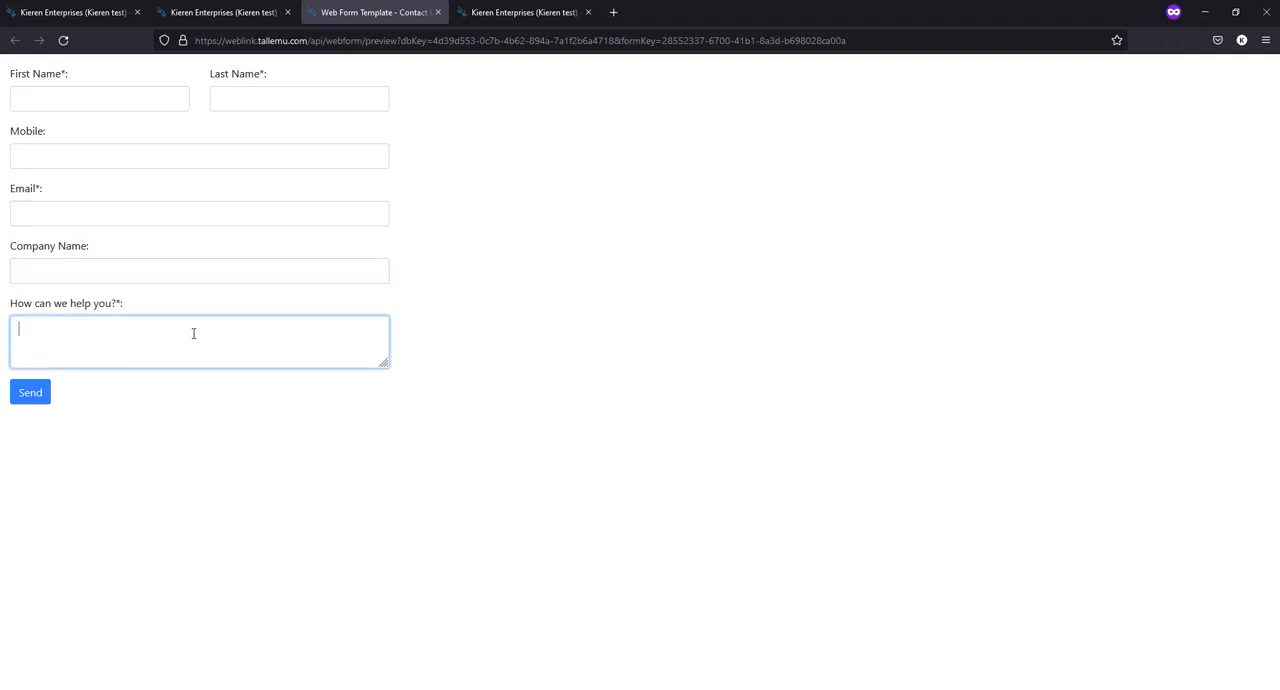
- Fill in the contact's first name, last name and email on the Contact Us web form
{"action": "left_click", "coordinate": [98, 94]}
{"action": "type", "text": "Kiere"}
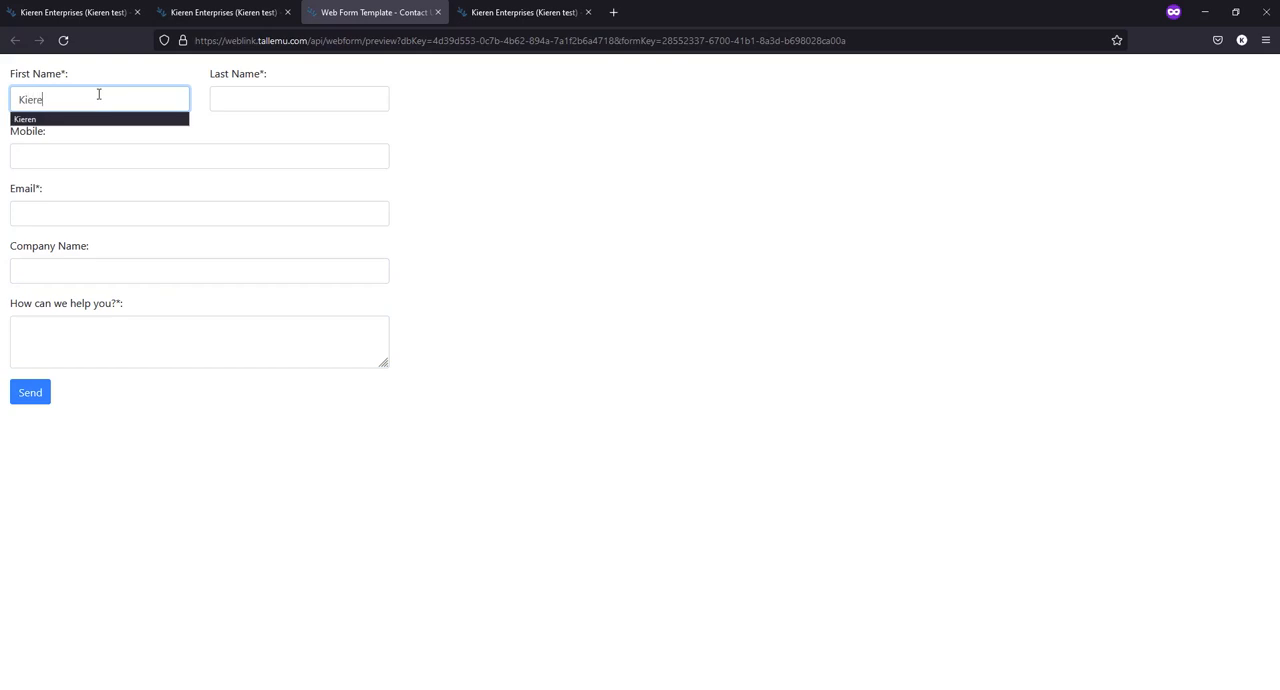
{"action": "left_click", "coordinate": [100, 122]}
{"action": "left_click", "coordinate": [298, 97]}
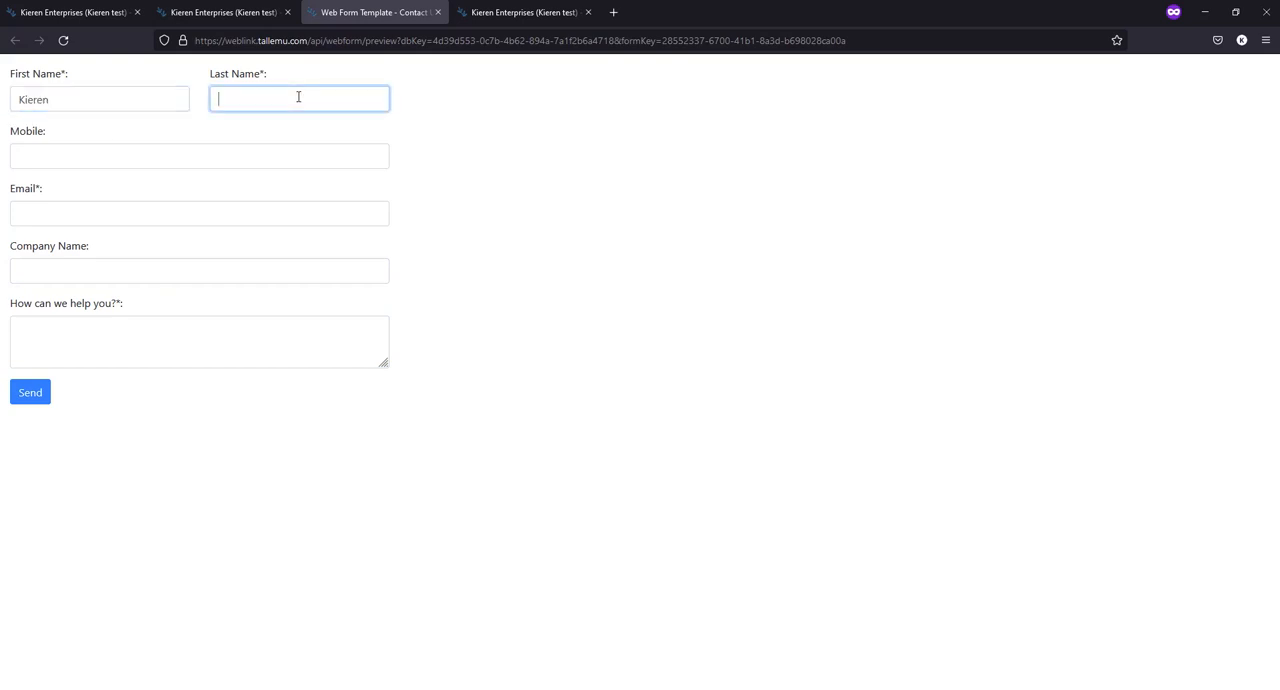
{"action": "type", "text": "Le"}
{"action": "left_click", "coordinate": [297, 119]}
{"action": "left_click", "coordinate": [60, 213]}
{"action": "type", "text": "kier"}
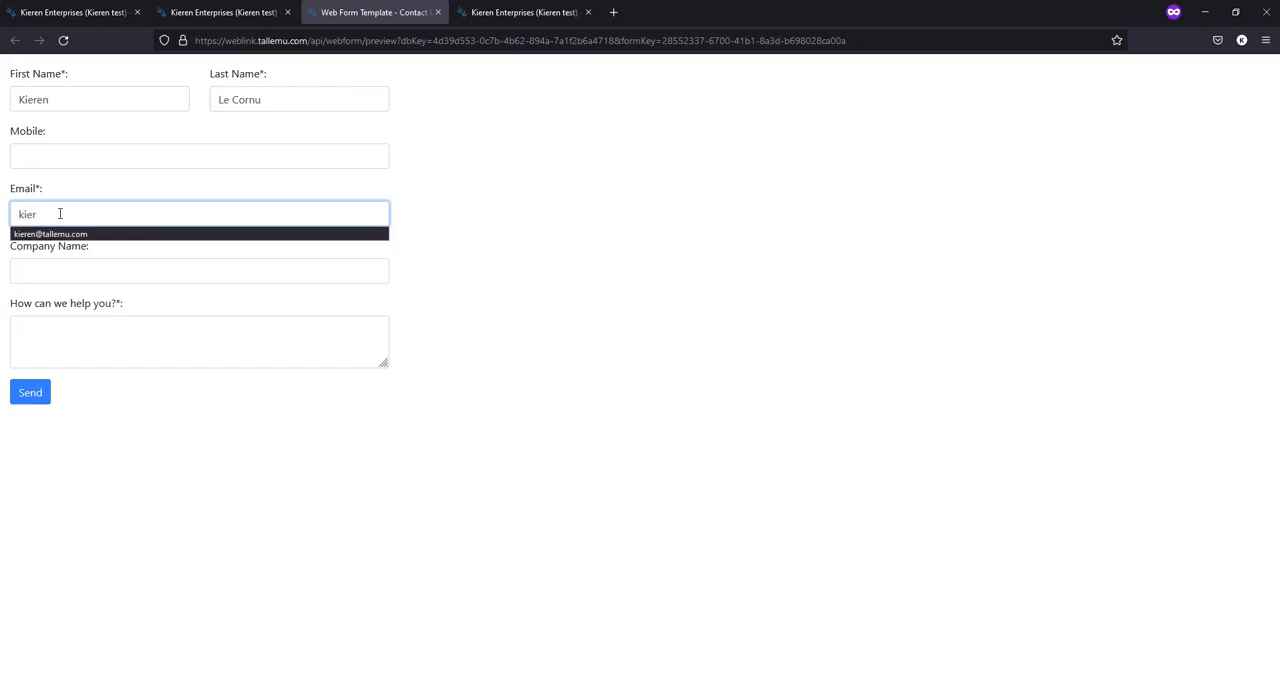
{"action": "type", "text": "e"}
{"action": "left_click", "coordinate": [60, 234]}
- Enter company name Tall Emu and the help message "i need help", submit the web form and dismiss the confirmation
{"action": "left_click", "coordinate": [71, 274]}
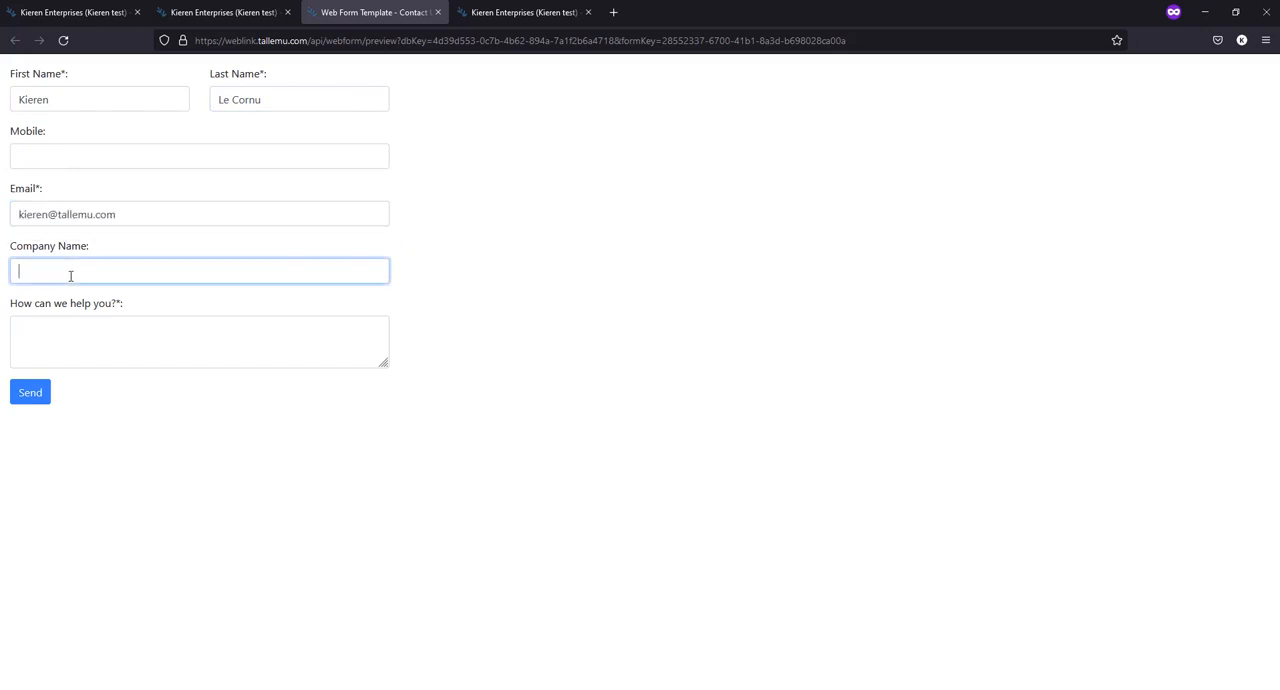
{"action": "type", "text": "Tall Emu"}
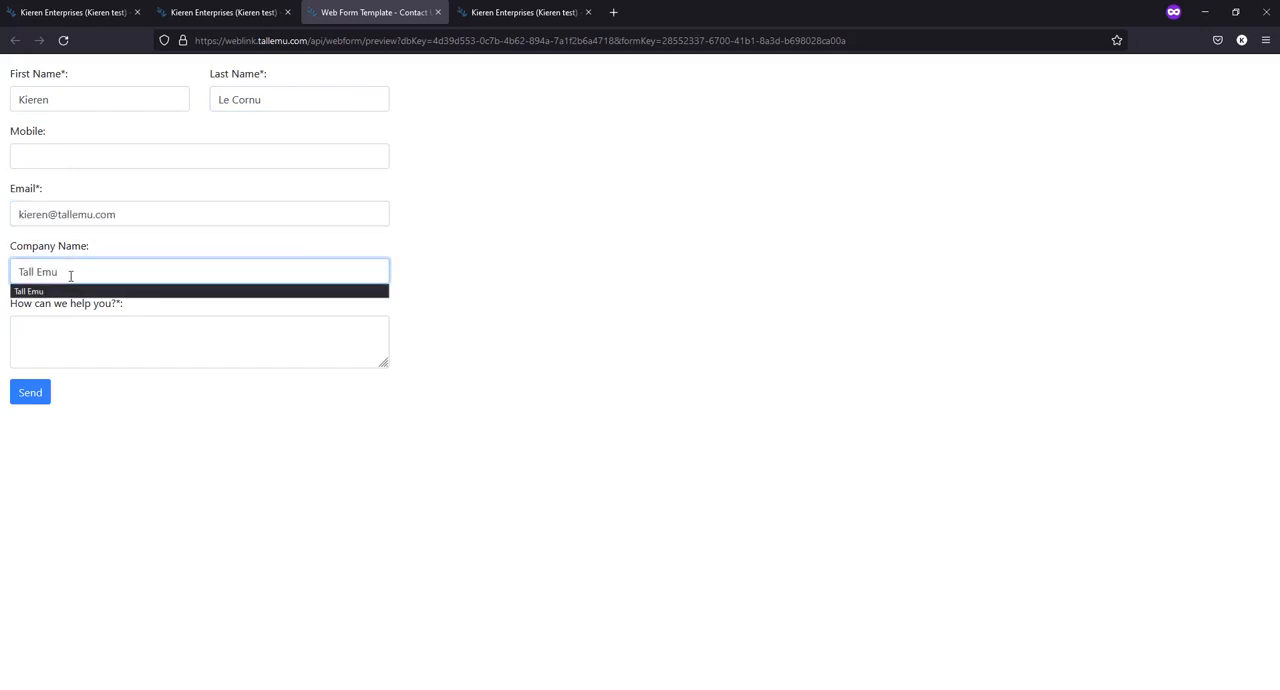
{"action": "left_click", "coordinate": [74, 342]}
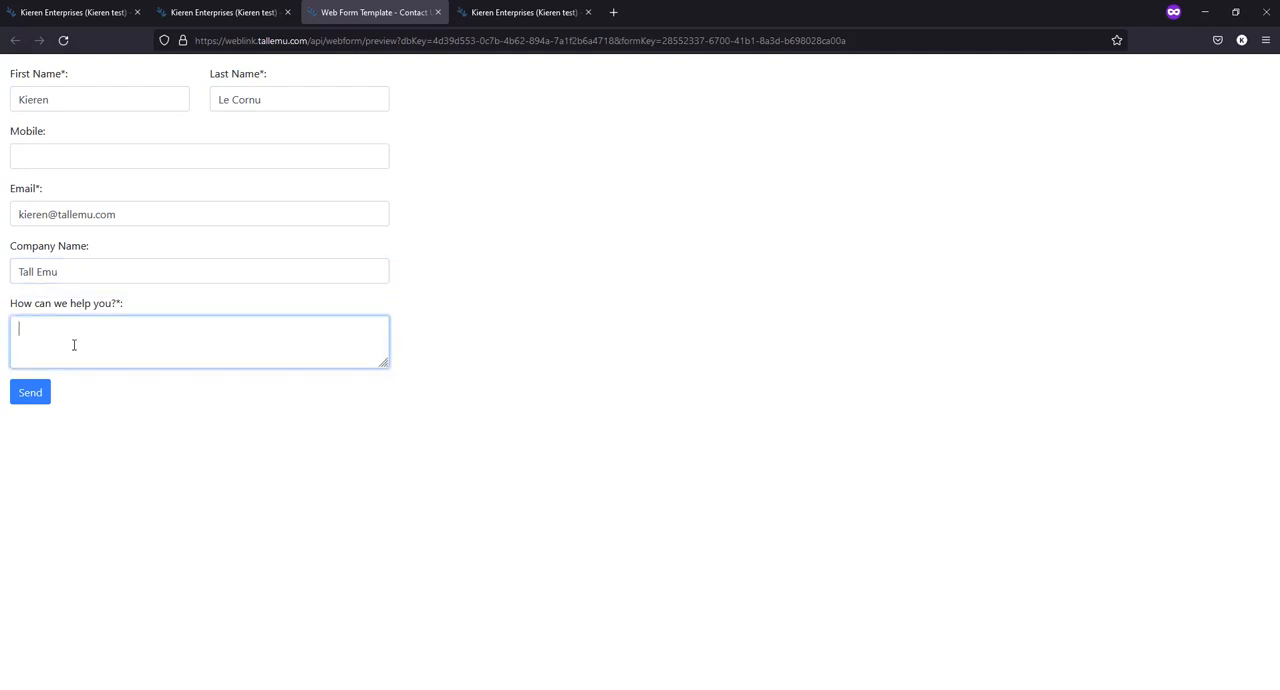
{"action": "type", "text": "i need help"}
{"action": "left_click", "coordinate": [30, 393]}
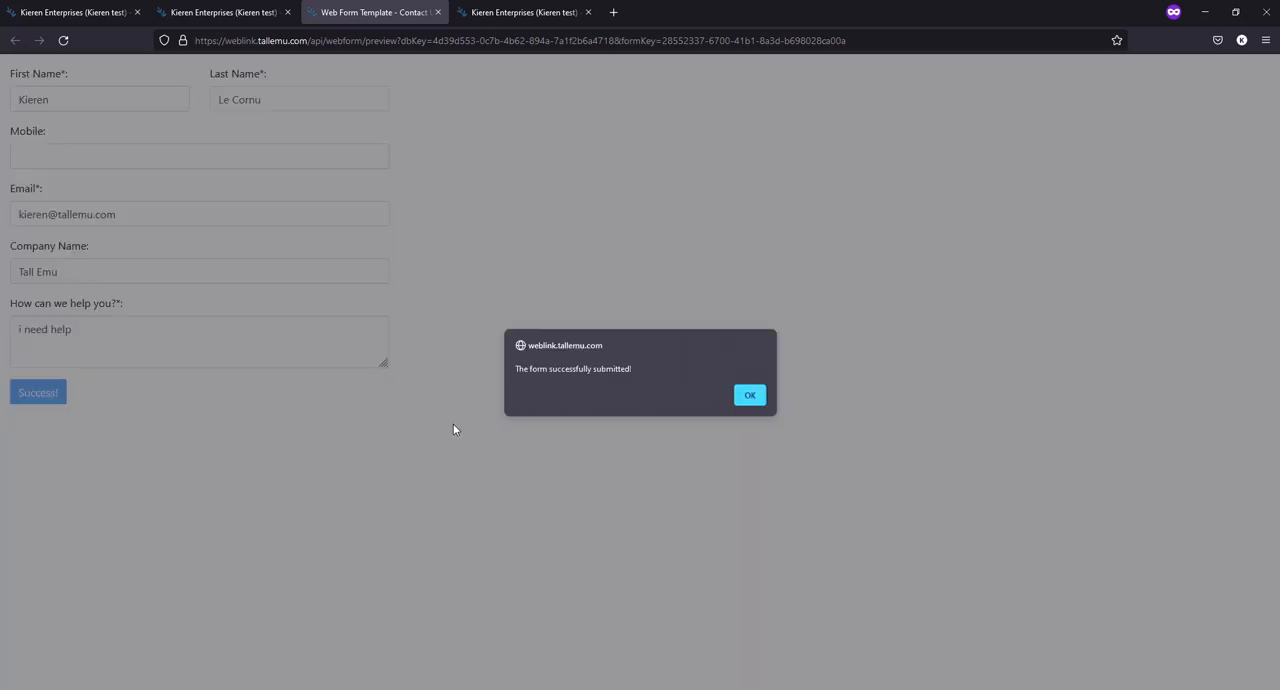
{"action": "left_click", "coordinate": [750, 397]}
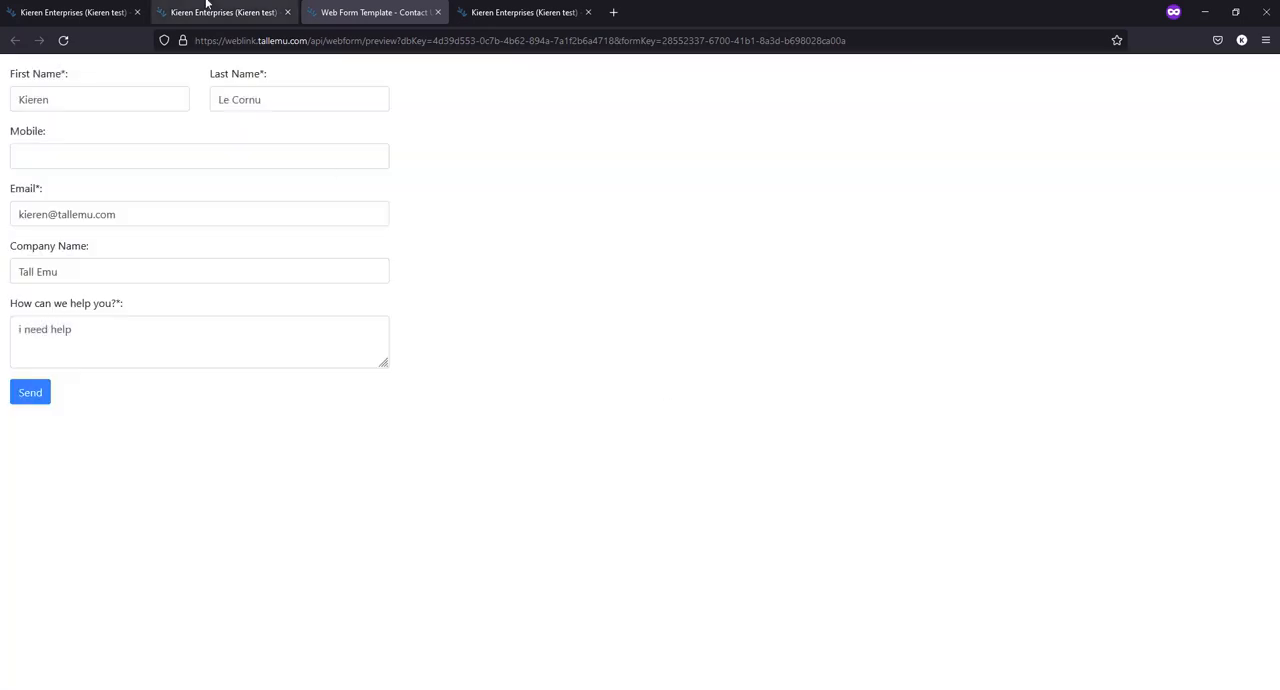
- Reload the opportunities list in the first browser tab, allowing location access, and review the newest "New contact enquiry" record's details and timeline
{"action": "left_click", "coordinate": [83, 13]}
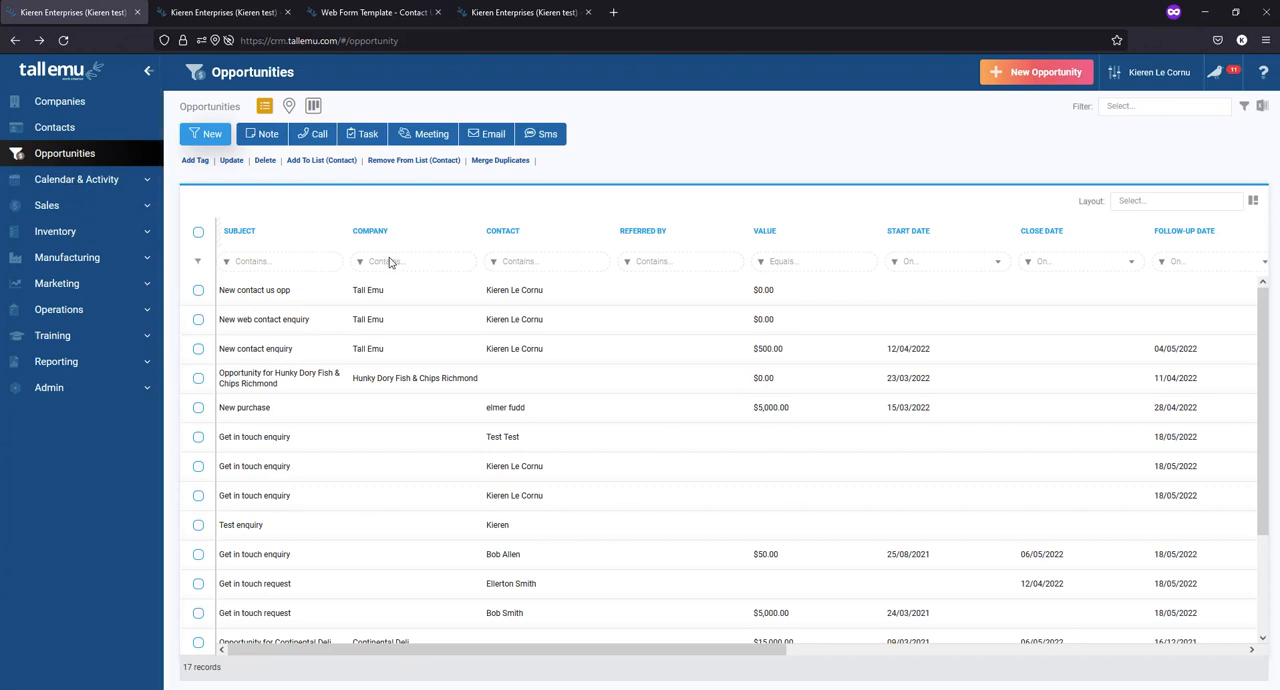
{"action": "key", "text": "F5"}
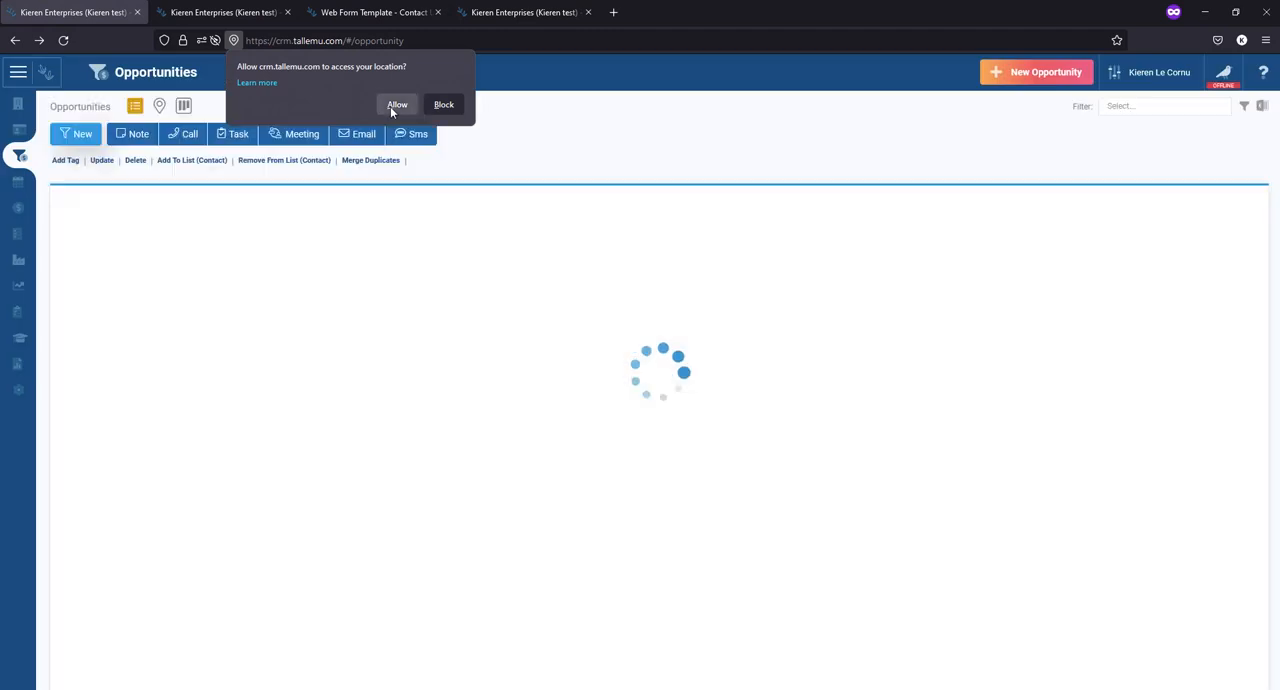
{"action": "left_click", "coordinate": [396, 104]}
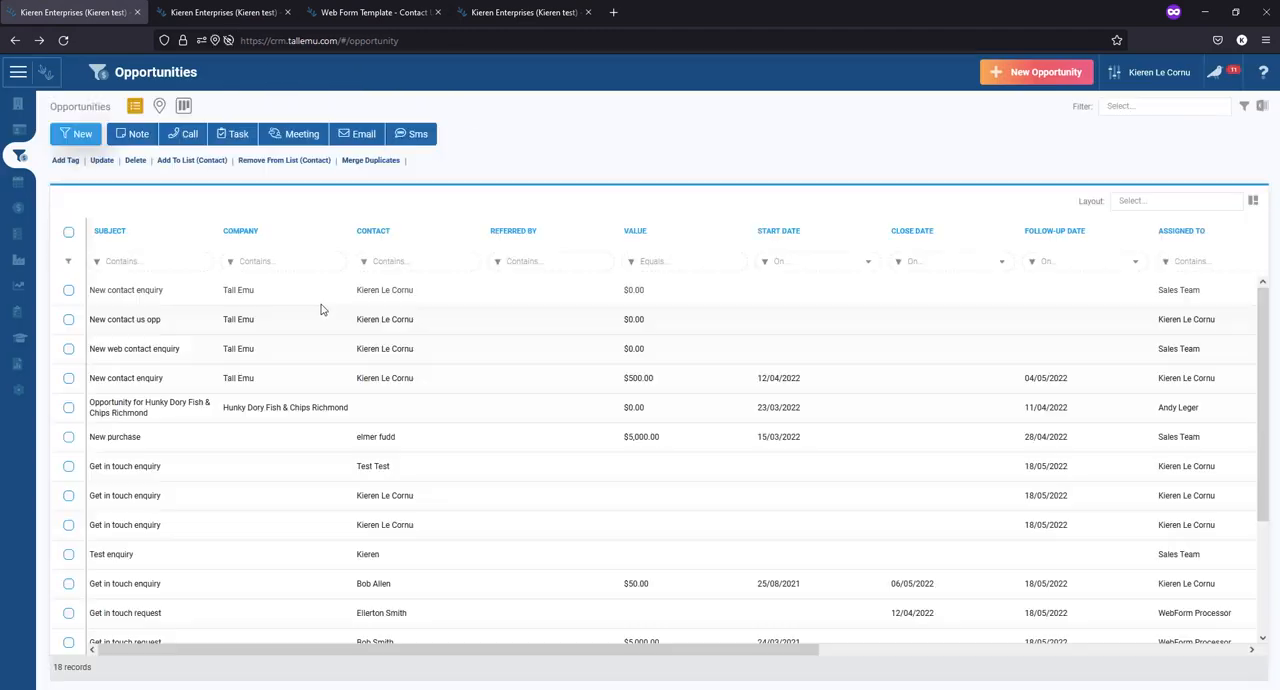
{"action": "left_click", "coordinate": [180, 298]}
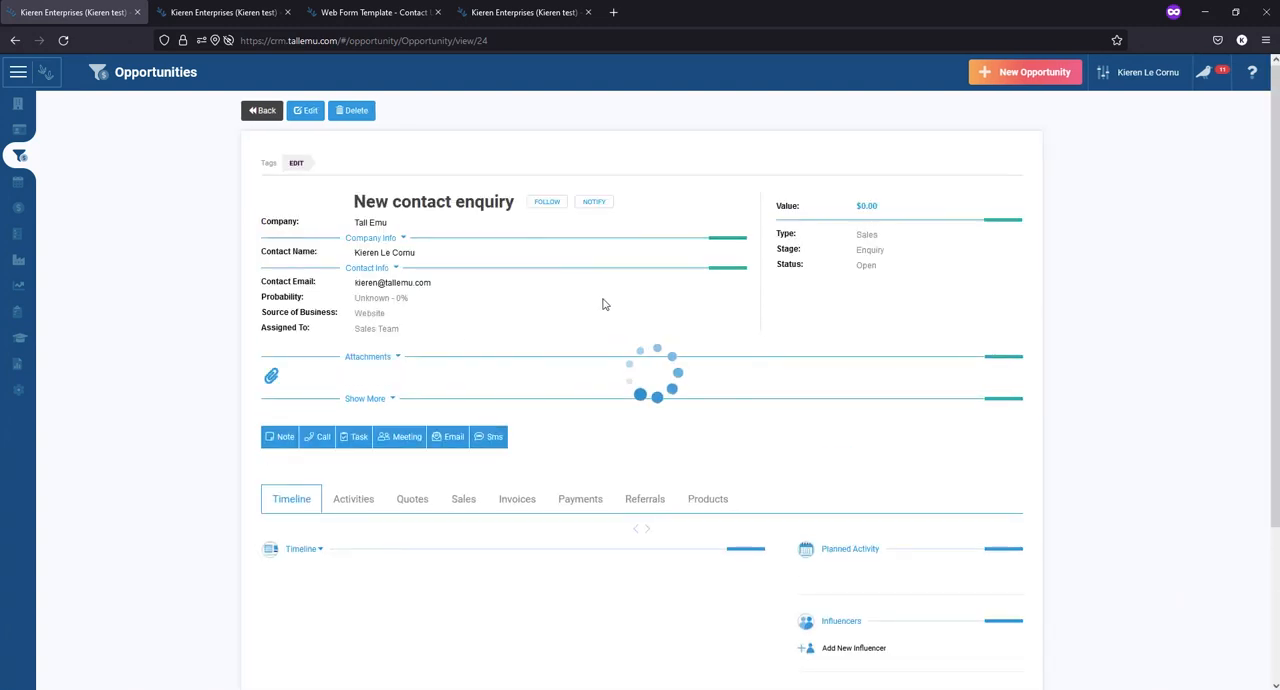
{"action": "scroll", "coordinate": [603, 304], "scroll_direction": "down", "scroll_amount": 3}
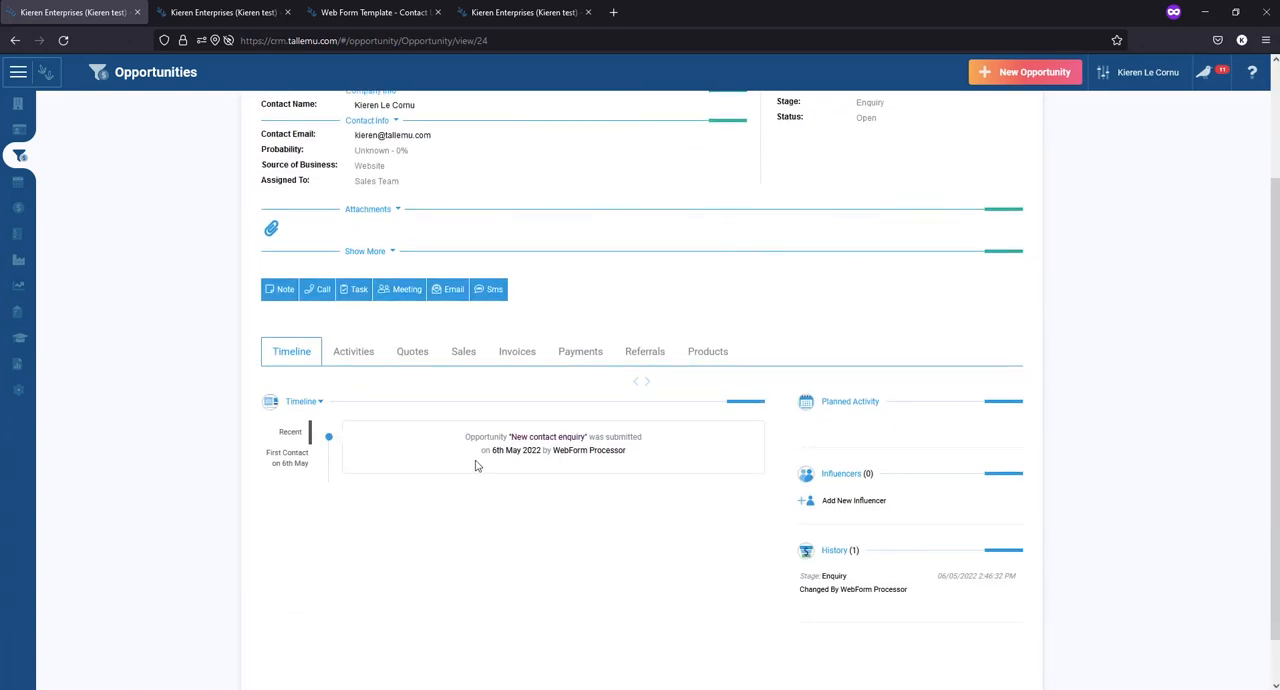
{"action": "scroll", "coordinate": [478, 466], "scroll_direction": "up", "scroll_amount": 3}
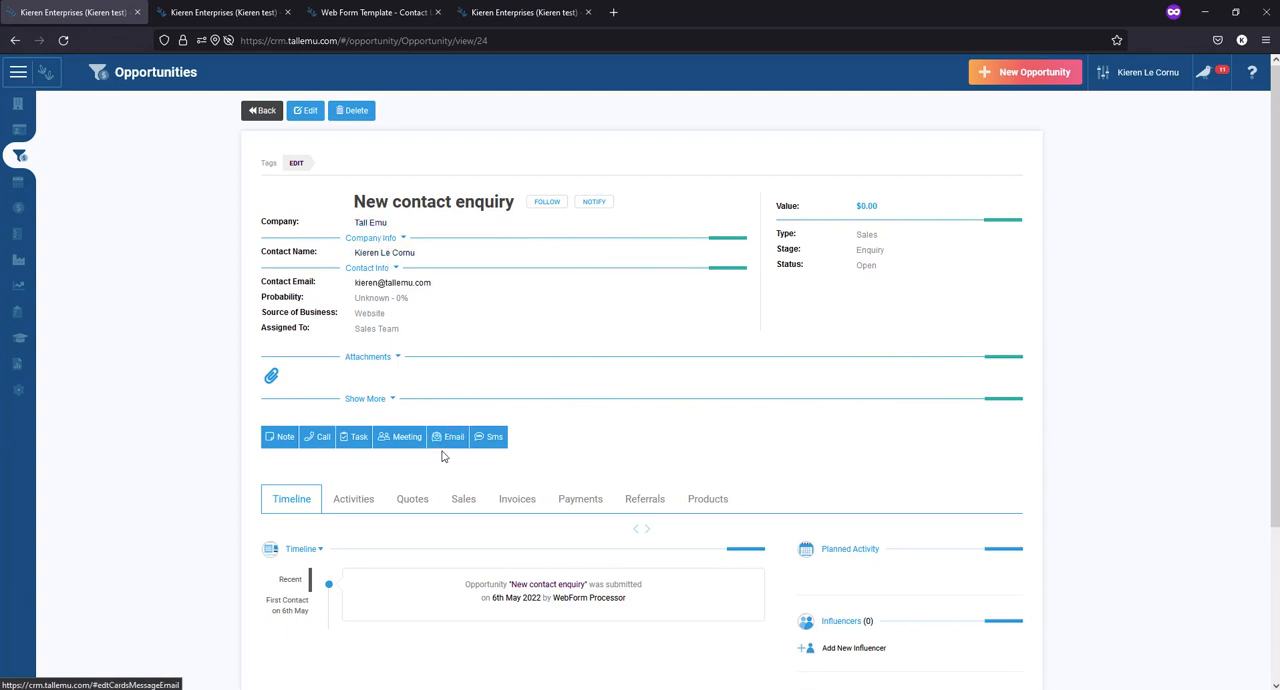
{"action": "scroll", "coordinate": [680, 401], "scroll_direction": "down", "scroll_amount": 2}
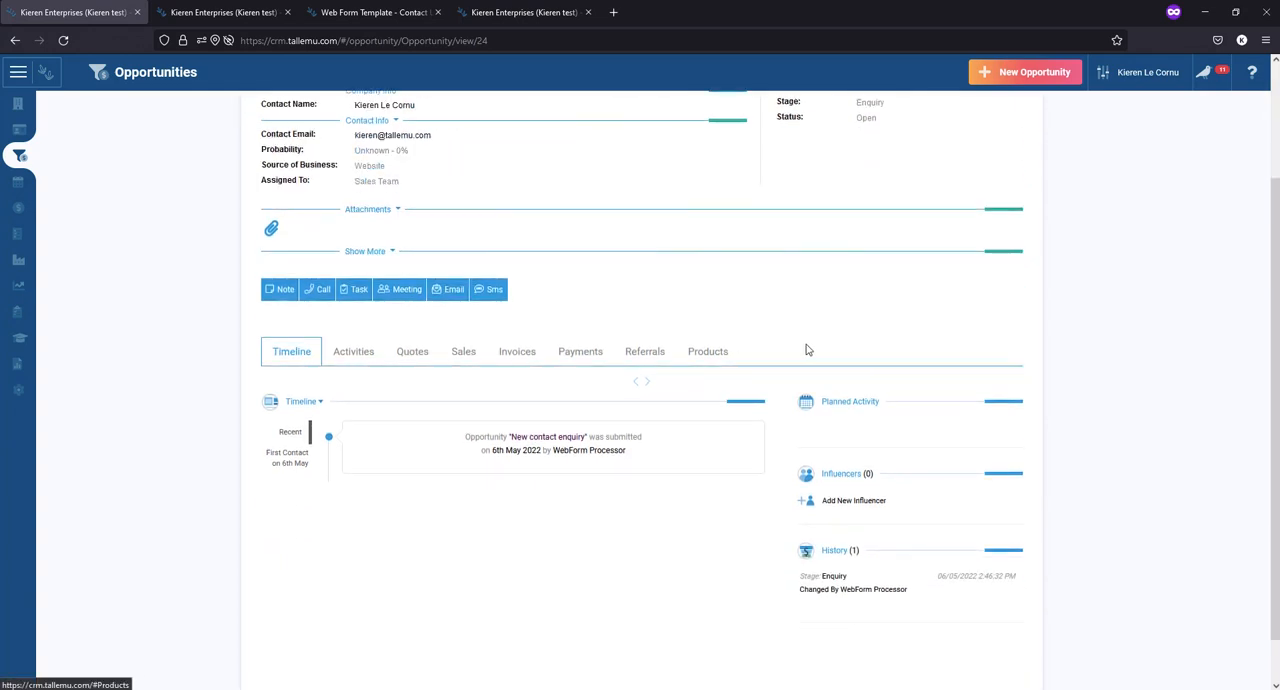
- View the enquiry's email composer, close it without sending, and view the record's quotes
{"action": "left_click", "coordinate": [436, 296]}
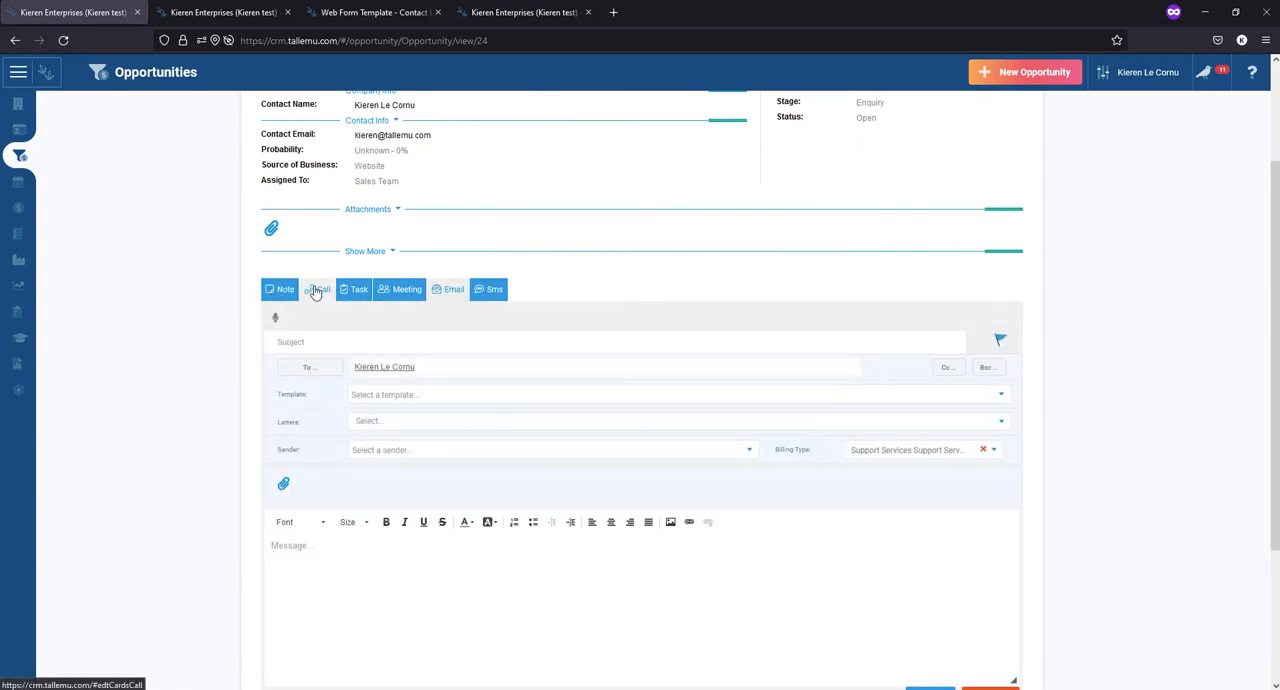
{"action": "scroll", "coordinate": [569, 389], "scroll_direction": "down", "scroll_amount": 2}
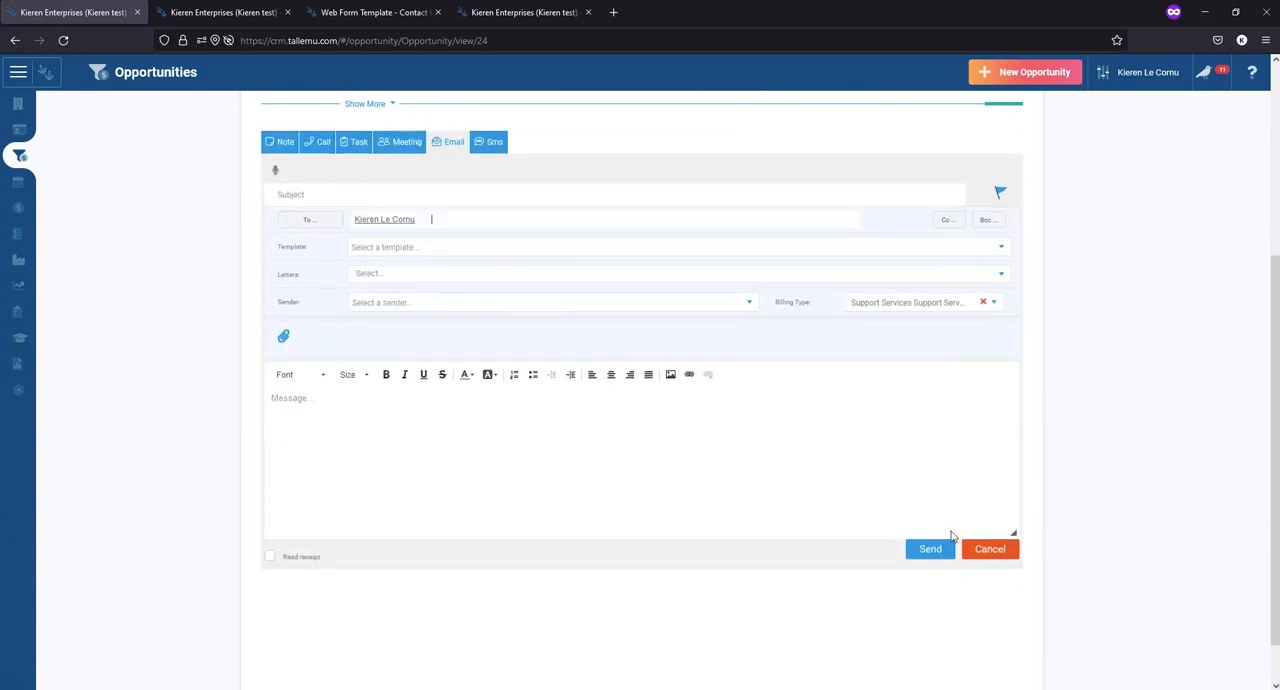
{"action": "left_click", "coordinate": [1012, 551]}
{"action": "left_click", "coordinate": [412, 300]}
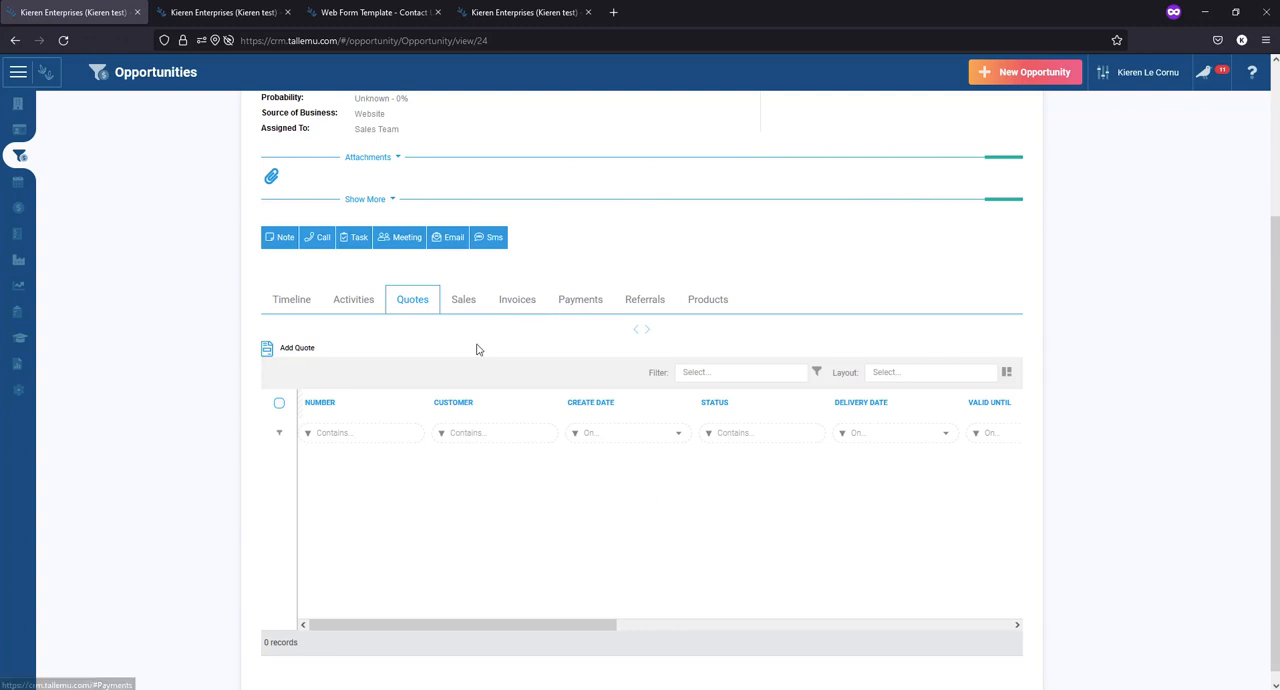
{"action": "scroll", "coordinate": [477, 349], "scroll_direction": "up", "scroll_amount": 3}
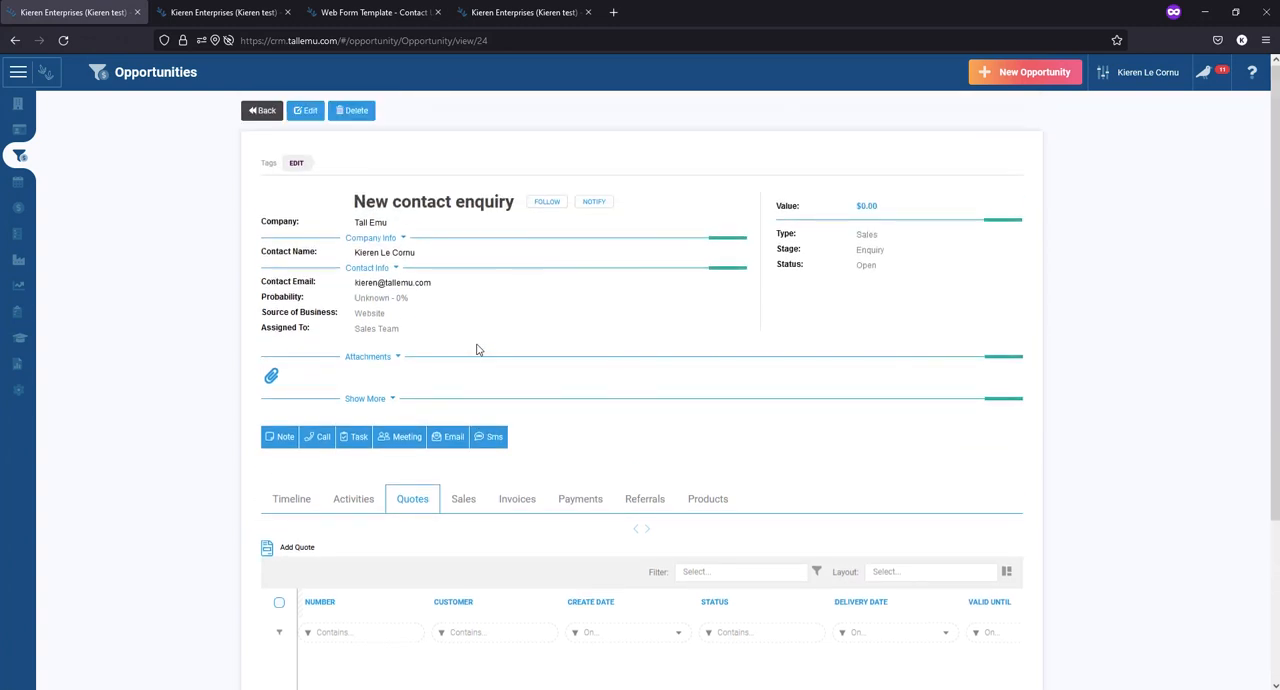
- Return to the full opportunities list and look through its records
{"action": "left_click", "coordinate": [18, 75]}
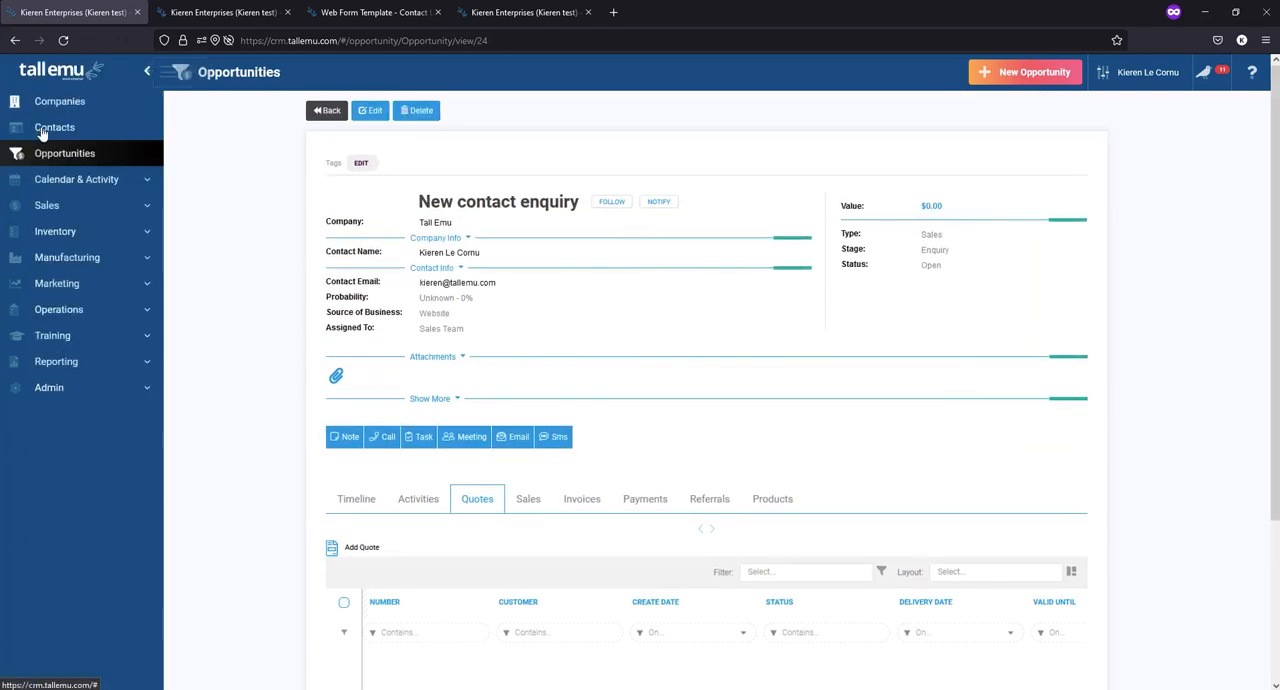
{"action": "left_click", "coordinate": [46, 157]}
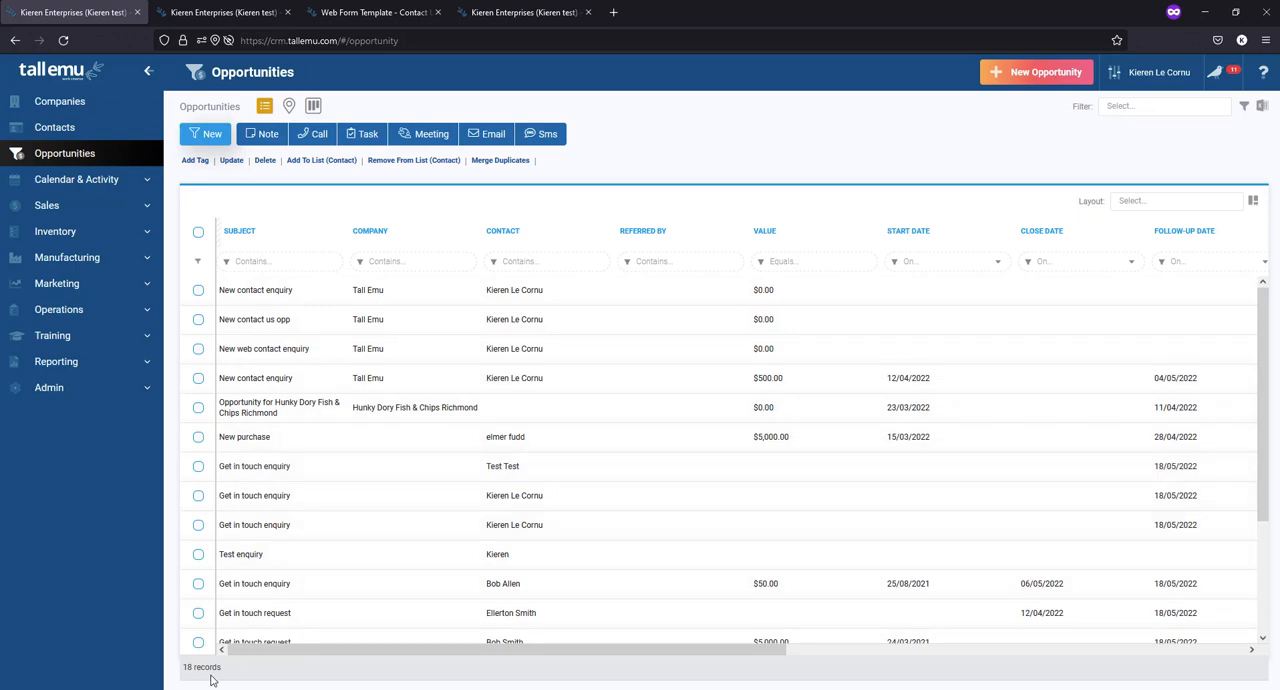
{"action": "scroll", "coordinate": [487, 442], "scroll_direction": "down", "scroll_amount": 3}
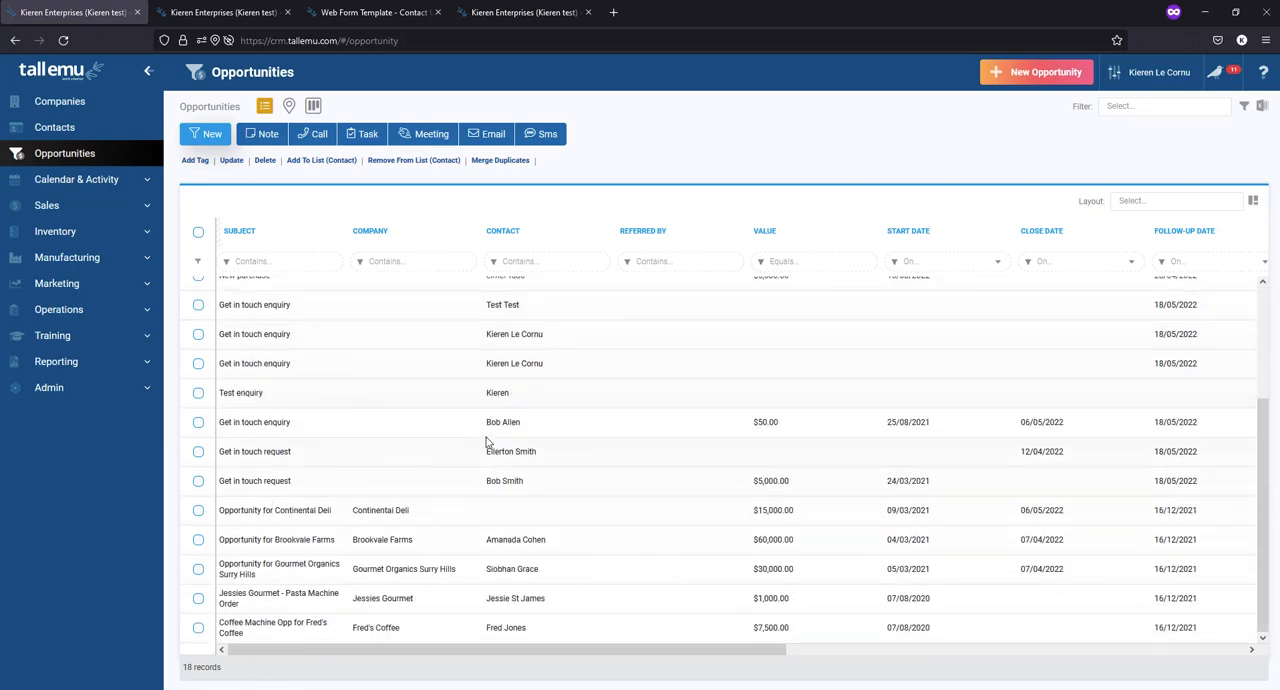
{"action": "scroll", "coordinate": [487, 442], "scroll_direction": "up", "scroll_amount": 3}
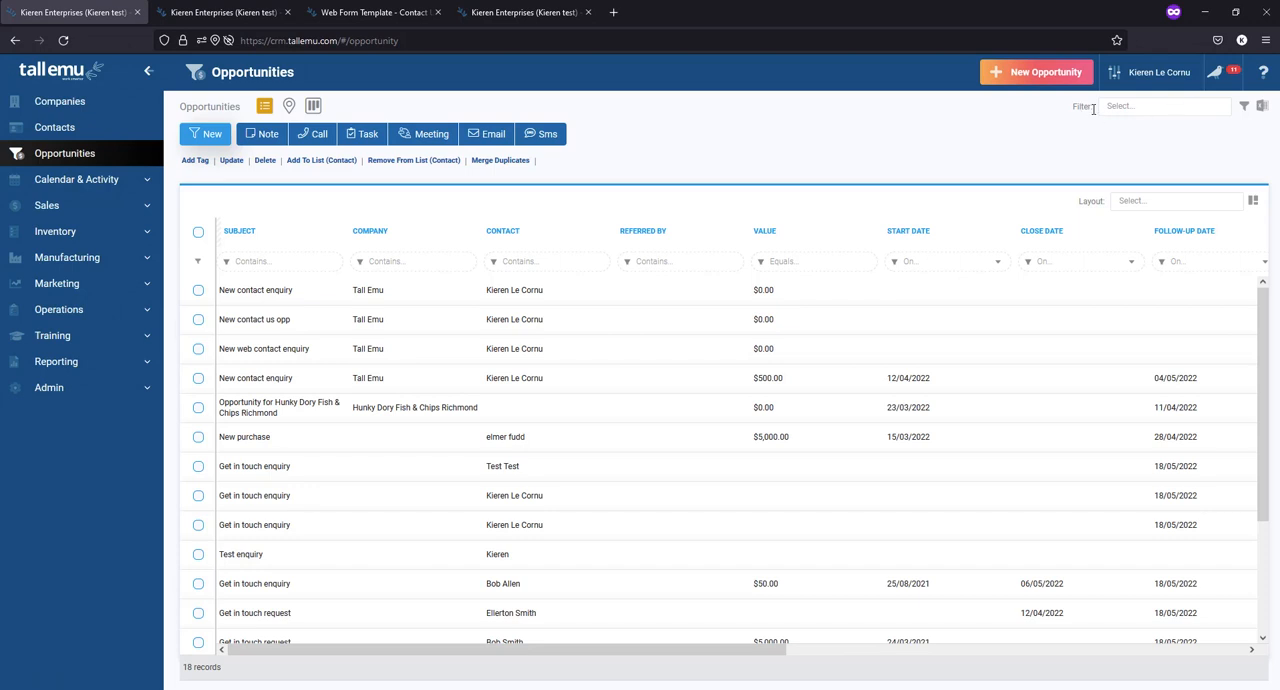
- Check the saved opportunity filters, then start a new advanced filter named "Won Opps" and make it shared
{"action": "left_click", "coordinate": [1136, 107]}
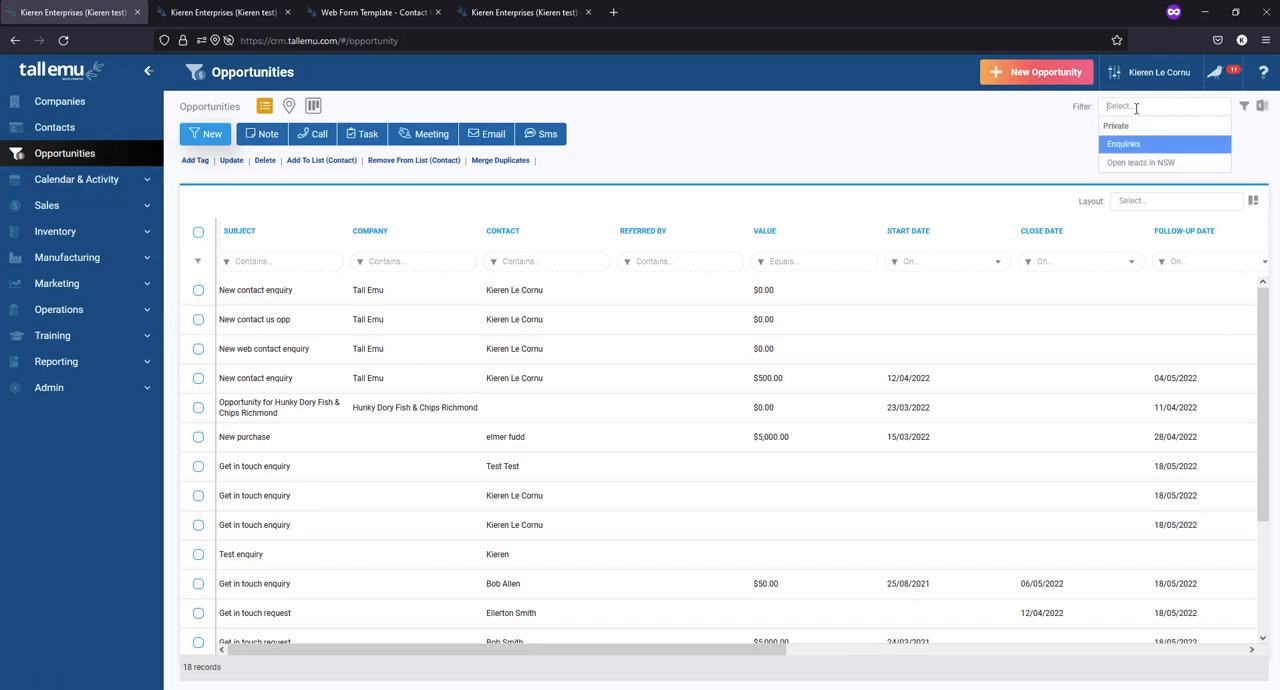
{"action": "left_click", "coordinate": [1136, 108]}
{"action": "left_click", "coordinate": [1245, 107]}
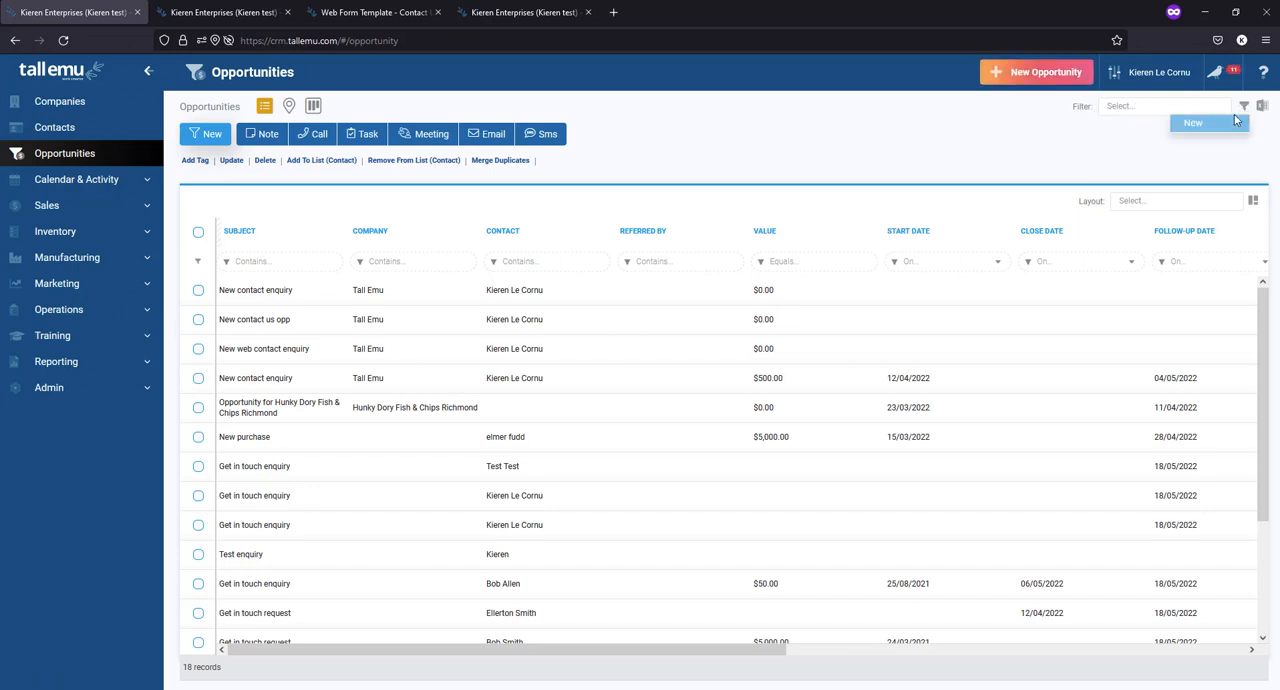
{"action": "left_click", "coordinate": [1228, 124]}
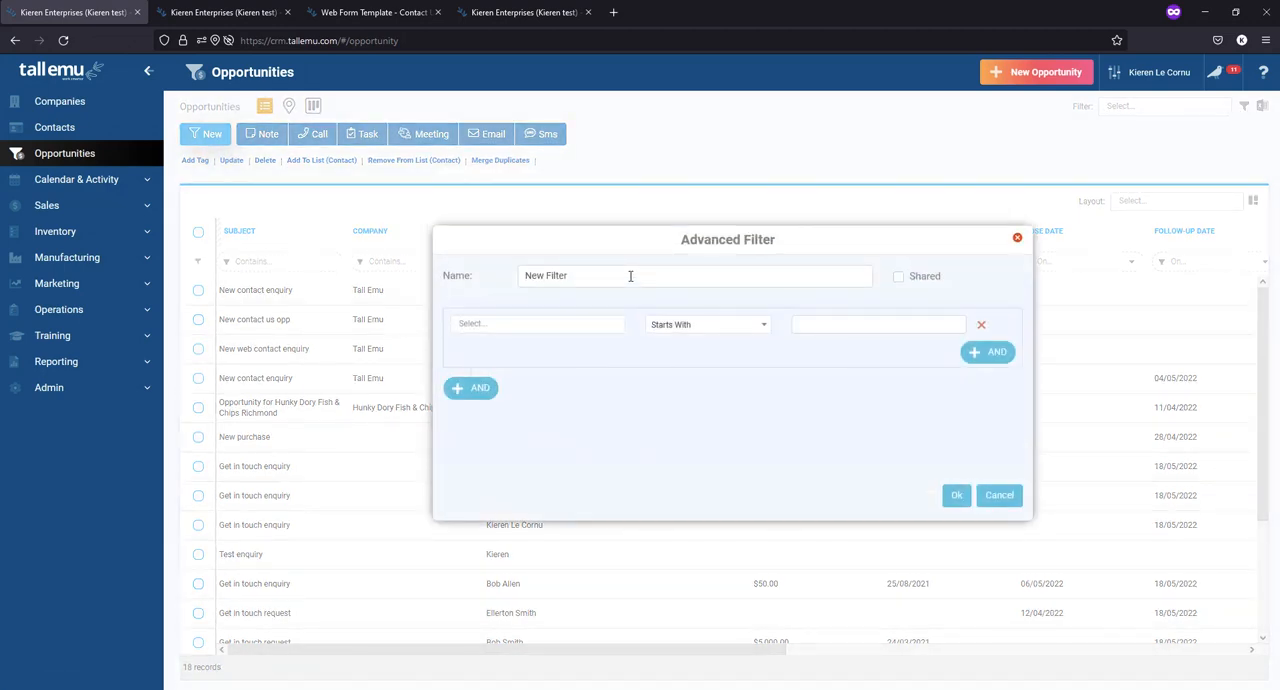
{"action": "key", "text": "ctrl+a"}
{"action": "type", "text": "Won"}
{"action": "left_click", "coordinate": [925, 278]}
{"action": "left_click", "coordinate": [924, 281]}
{"action": "left_click", "coordinate": [906, 285]}
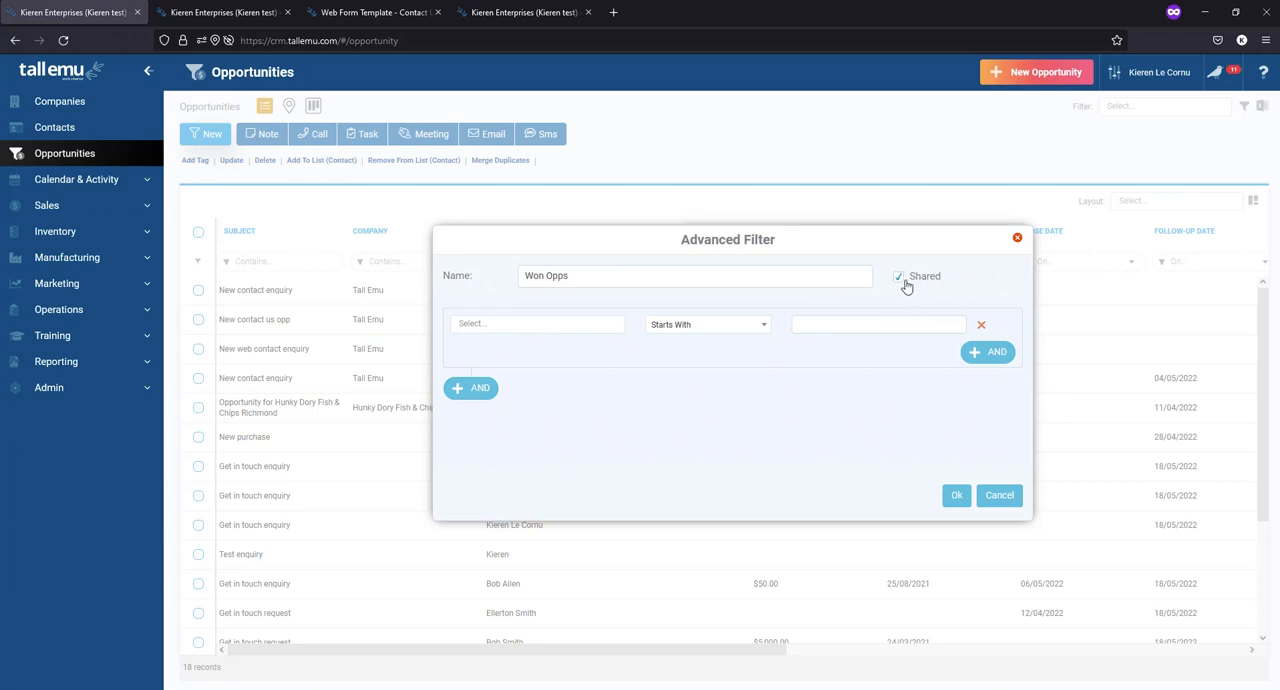
- Set the filter condition to Status Equals Won, apply it and check the status column of the filtered opportunities
{"action": "left_click", "coordinate": [568, 323]}
{"action": "type", "text": "stat"}
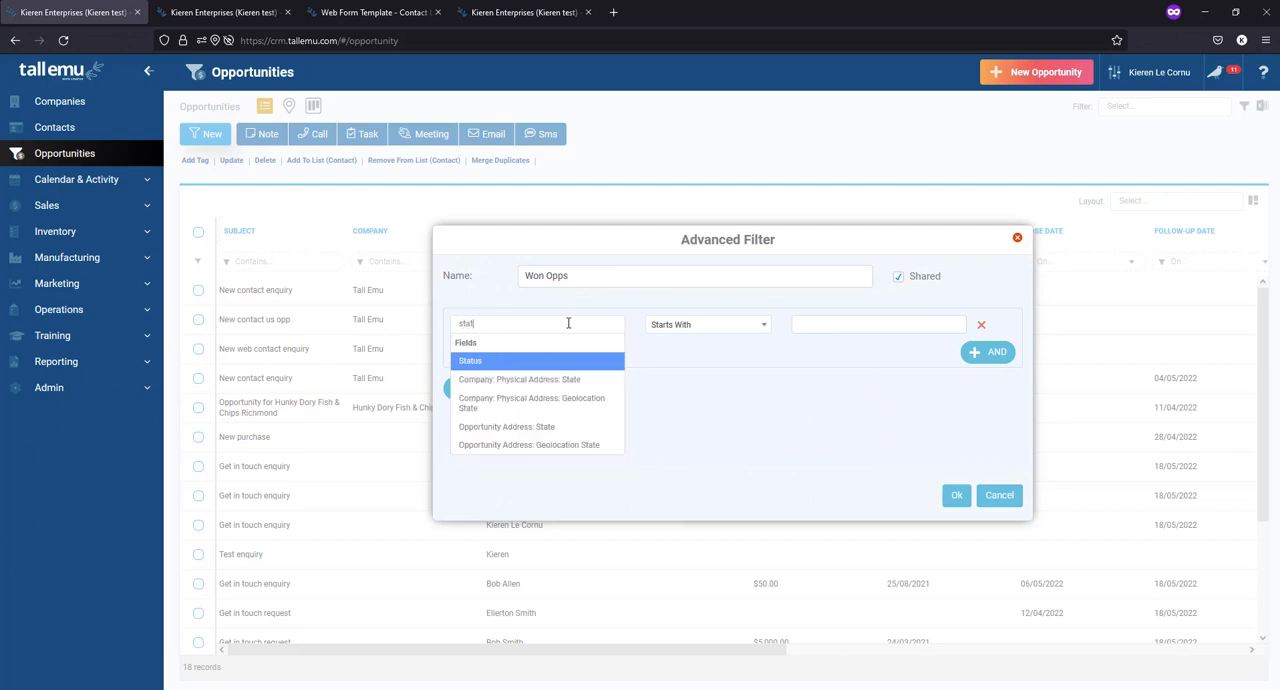
{"action": "left_click", "coordinate": [555, 361]}
{"action": "left_click", "coordinate": [700, 329]}
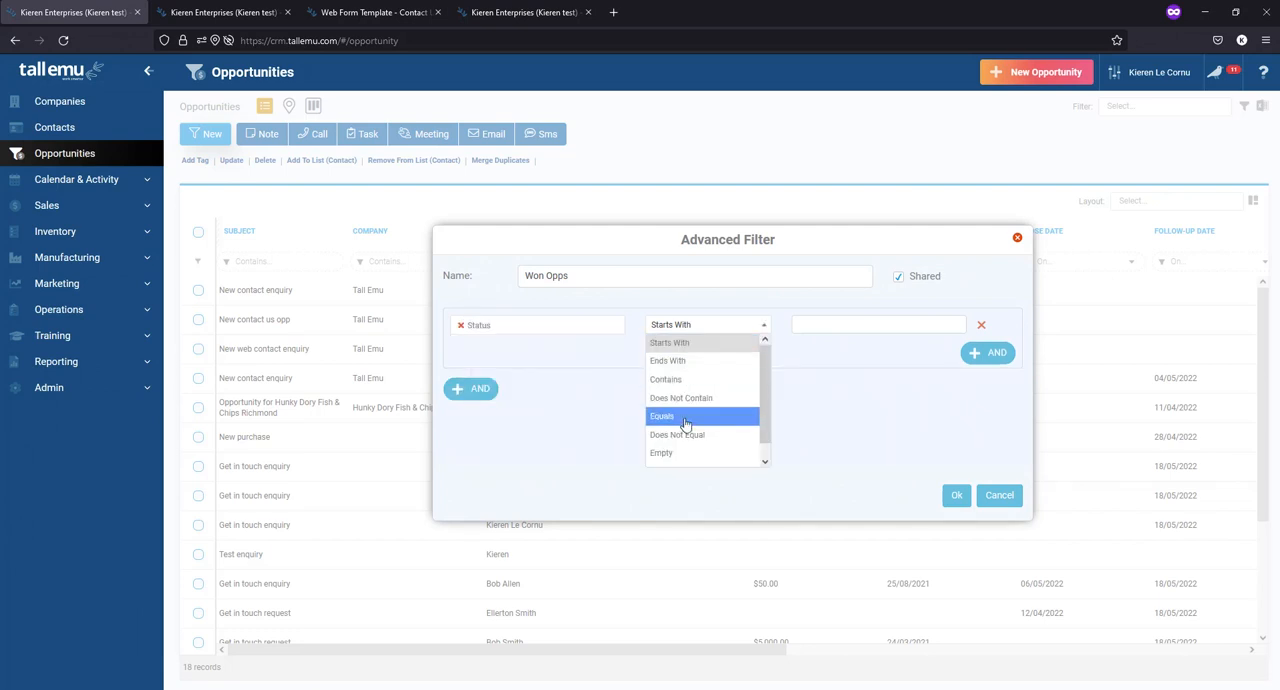
{"action": "left_click", "coordinate": [684, 422]}
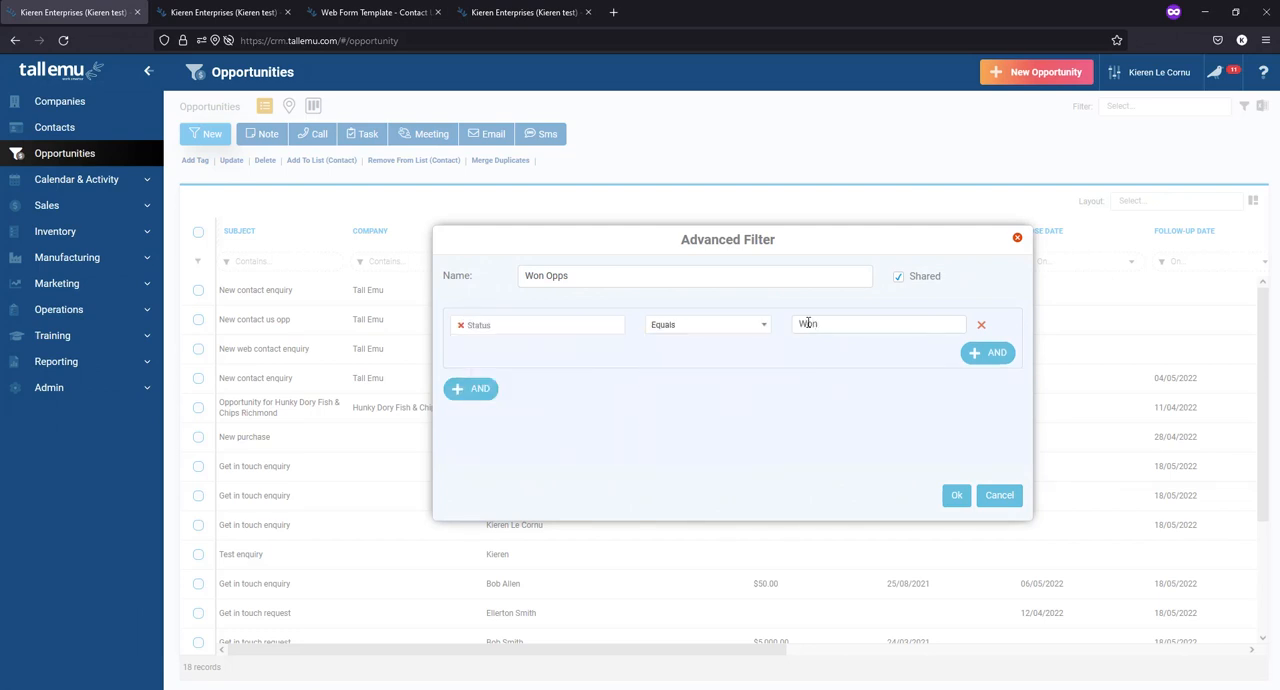
{"action": "left_click", "coordinate": [956, 495]}
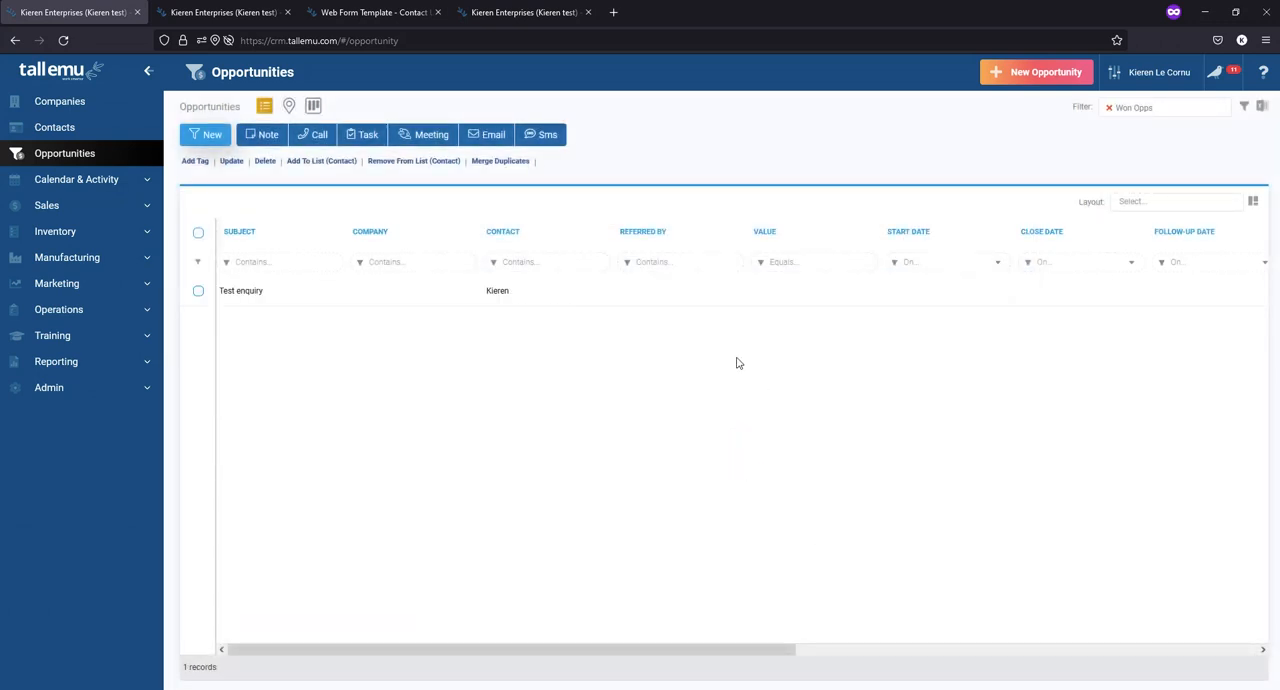
{"action": "left_click_drag", "start_coordinate": [620, 650], "coordinate": [1034, 653]}
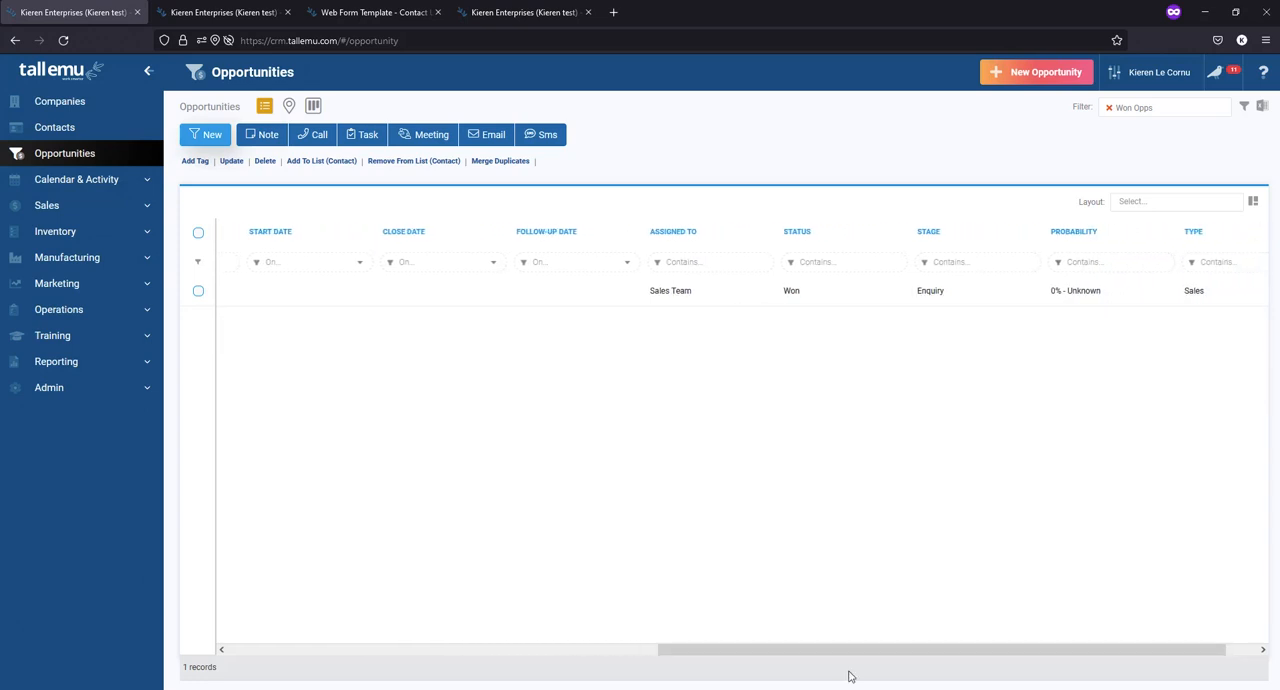
{"action": "left_click_drag", "start_coordinate": [855, 652], "coordinate": [291, 632]}
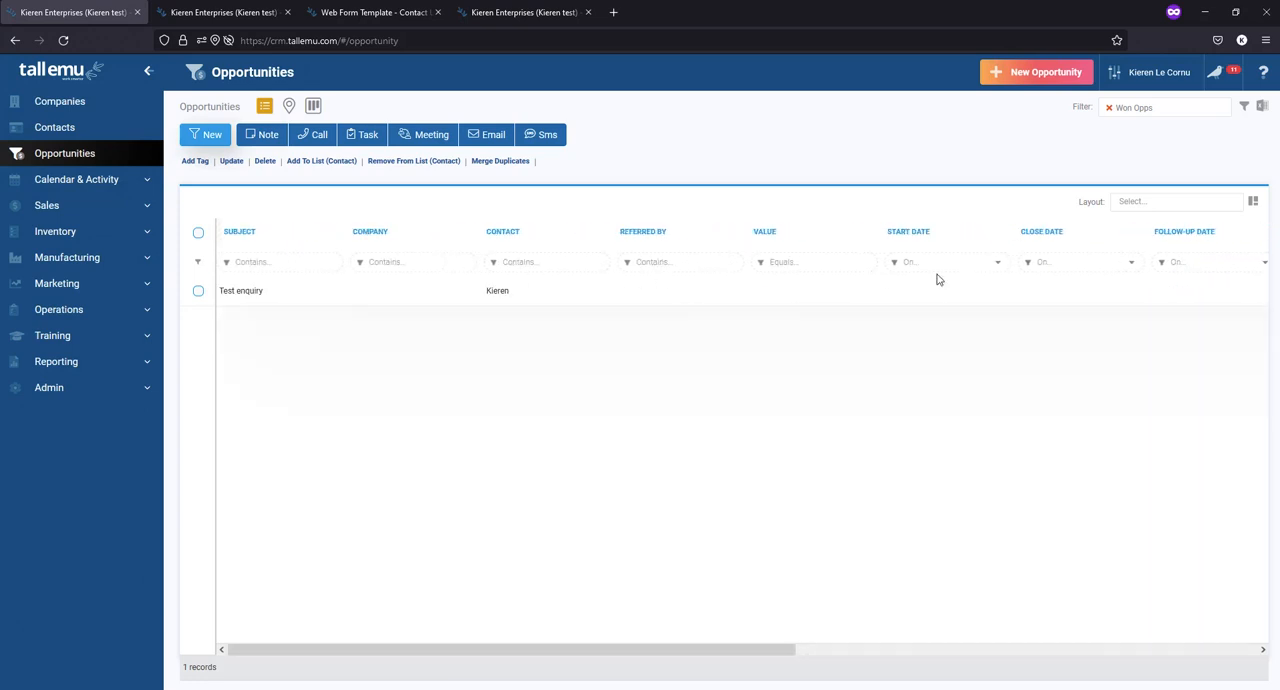
- Clear the Won Opps filter, then start a new advanced filter named "Lost Opp" and make it shared
{"action": "left_click", "coordinate": [1109, 107]}
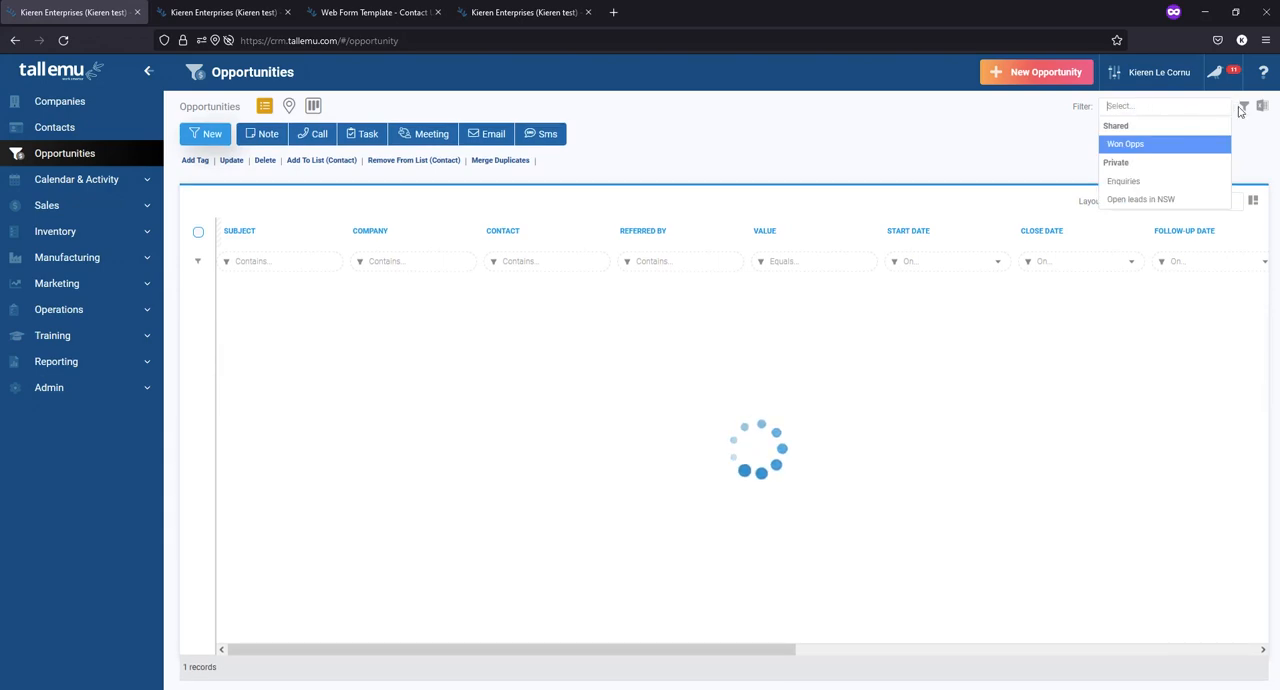
{"action": "left_click", "coordinate": [1243, 106]}
{"action": "left_click", "coordinate": [1210, 127]}
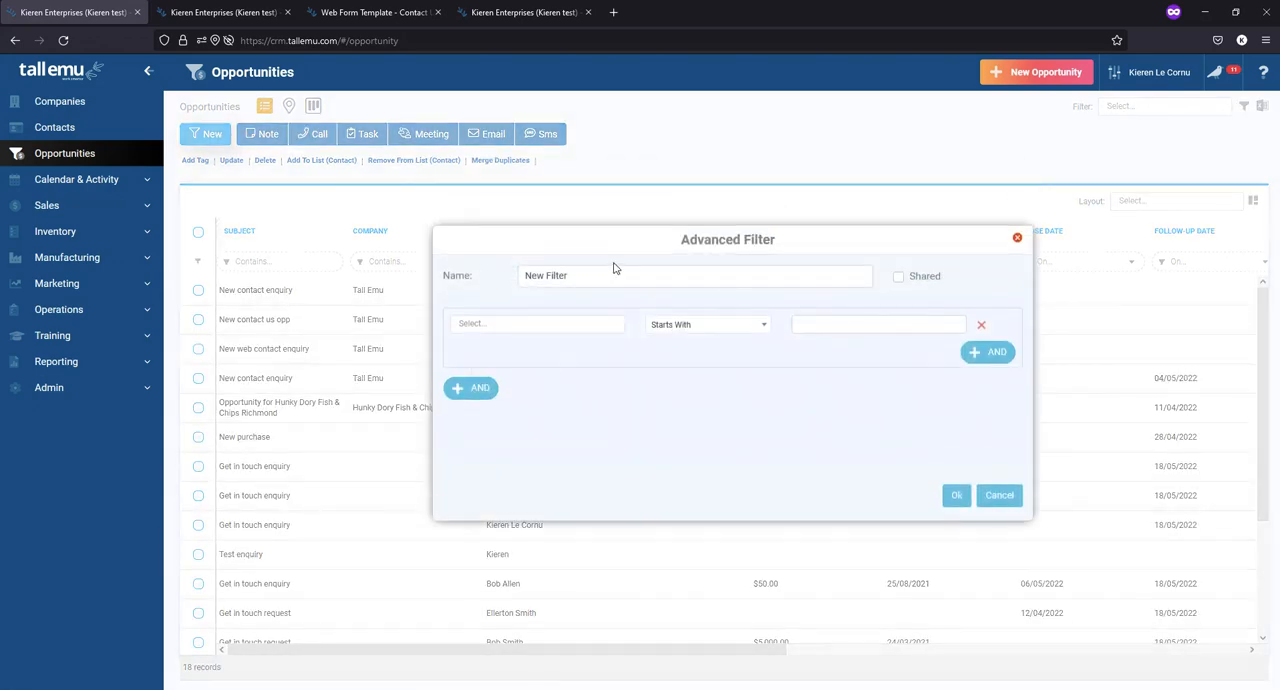
{"action": "left_click_drag", "start_coordinate": [615, 270], "coordinate": [408, 297]}
{"action": "type", "text": "Lost Opp"}
{"action": "left_click", "coordinate": [897, 278]}
- Set the filter condition to Status Equals Lost and apply it to the opportunities list
{"action": "left_click", "coordinate": [519, 324]}
{"action": "type", "text": "stat"}
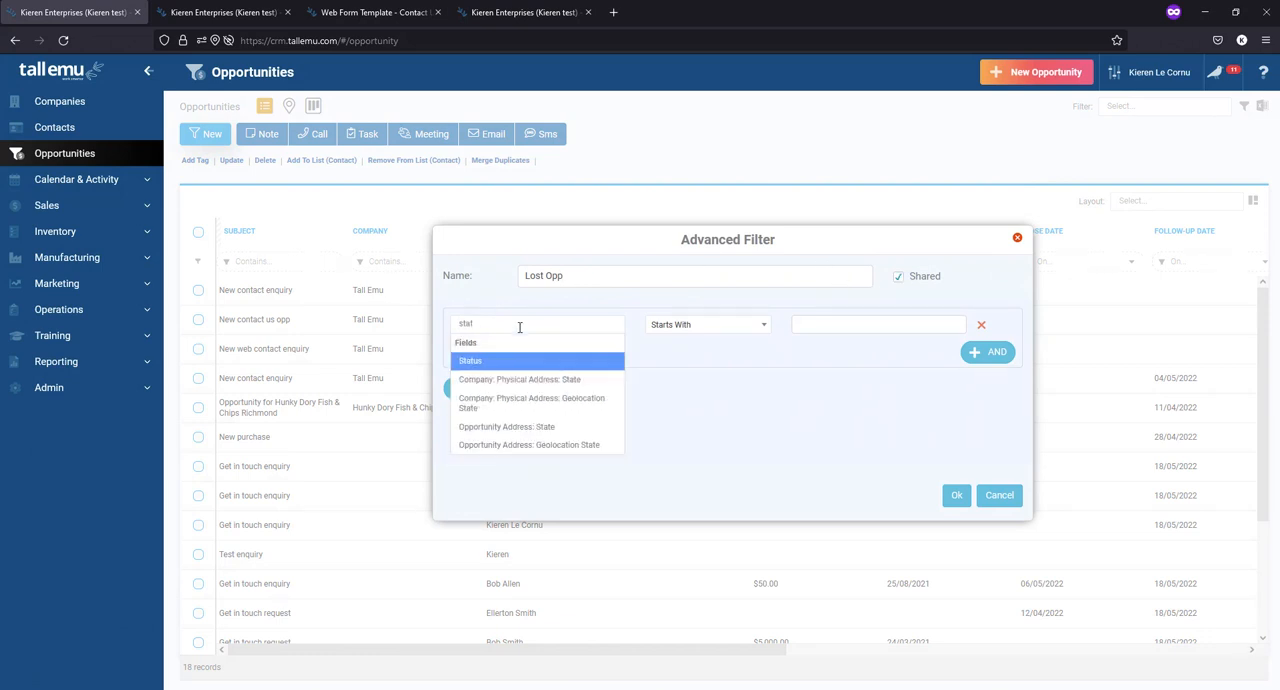
{"action": "left_click", "coordinate": [514, 362]}
{"action": "left_click", "coordinate": [709, 326]}
{"action": "left_click", "coordinate": [676, 418]}
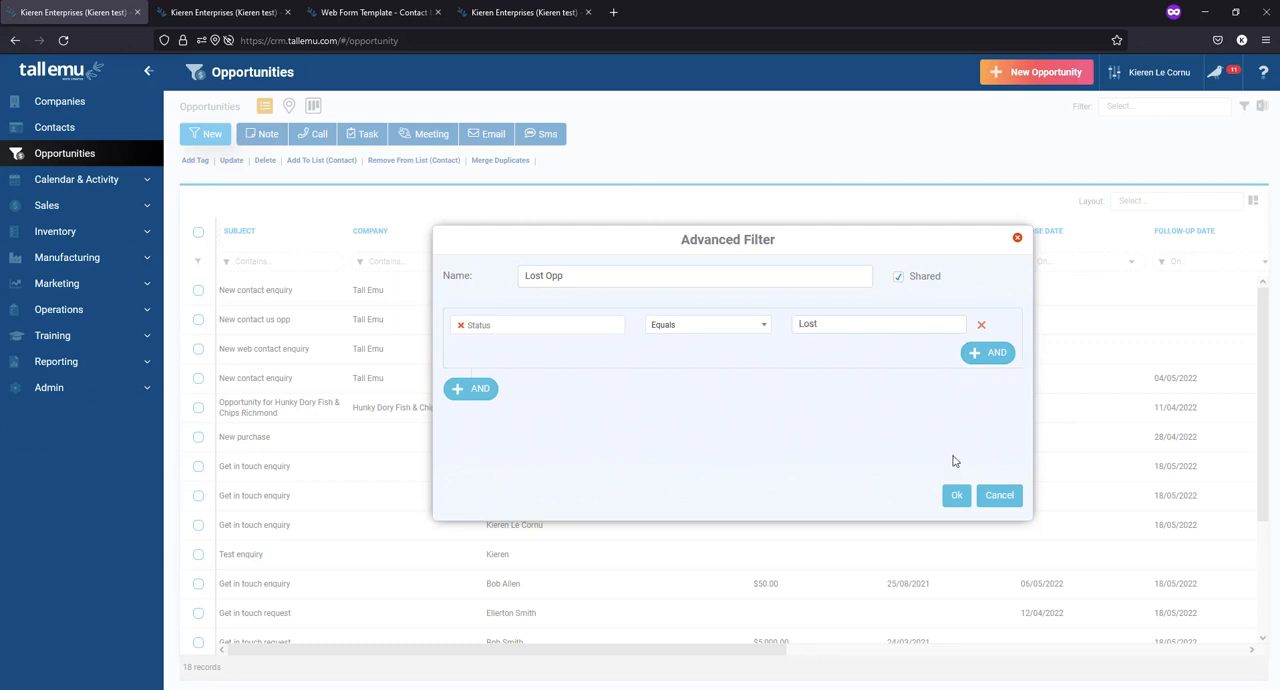
{"action": "left_click", "coordinate": [956, 495]}
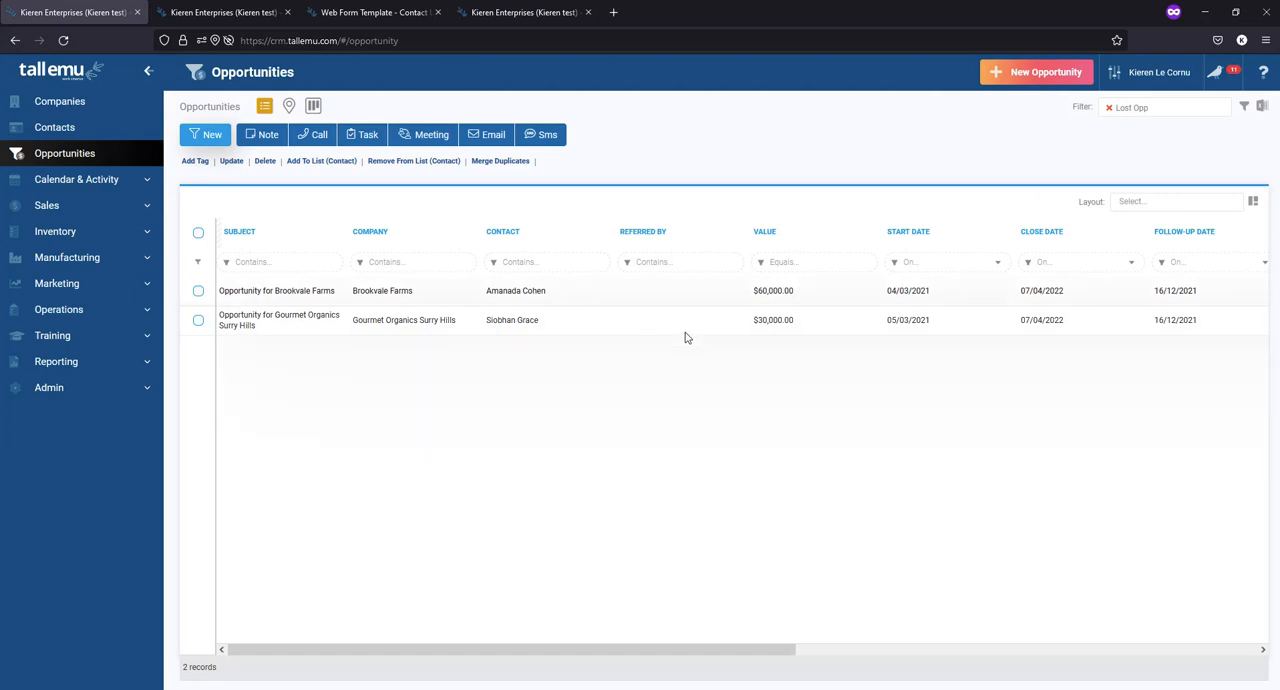
- Switch from the Lost Opp filter to the saved Won Opps filter, then clear it to list all opportunities
{"action": "left_click", "coordinate": [1108, 107]}
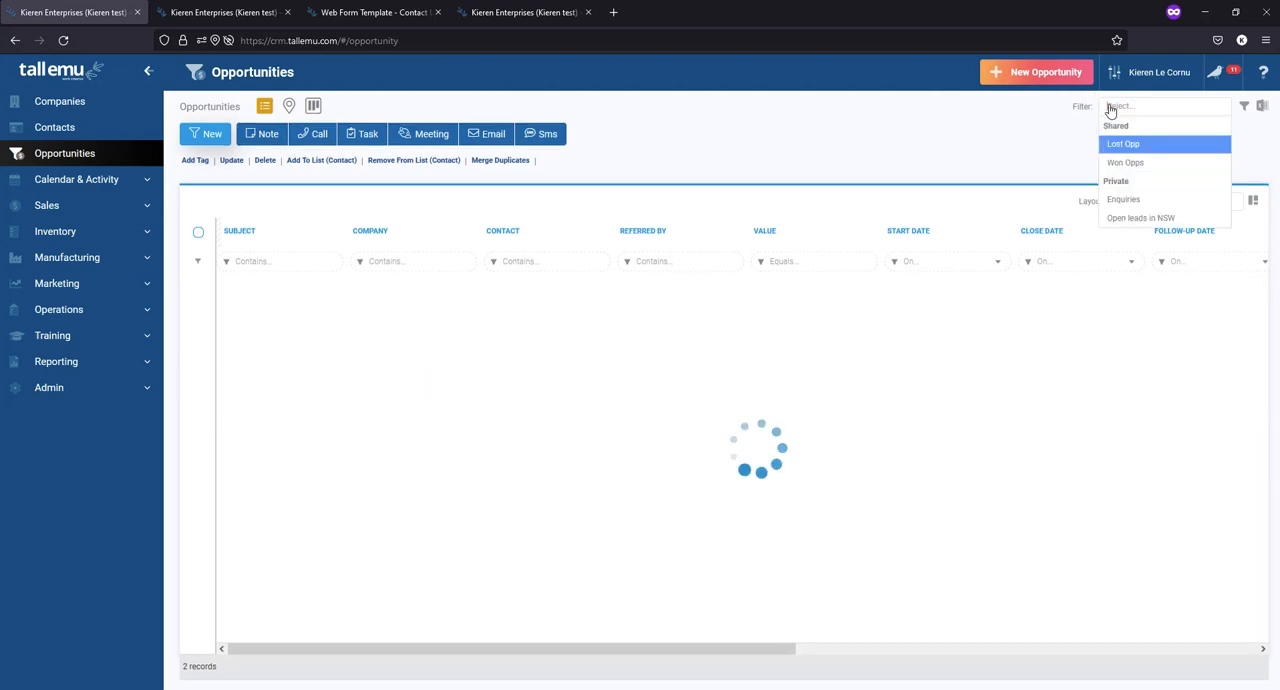
{"action": "left_click", "coordinate": [1132, 164]}
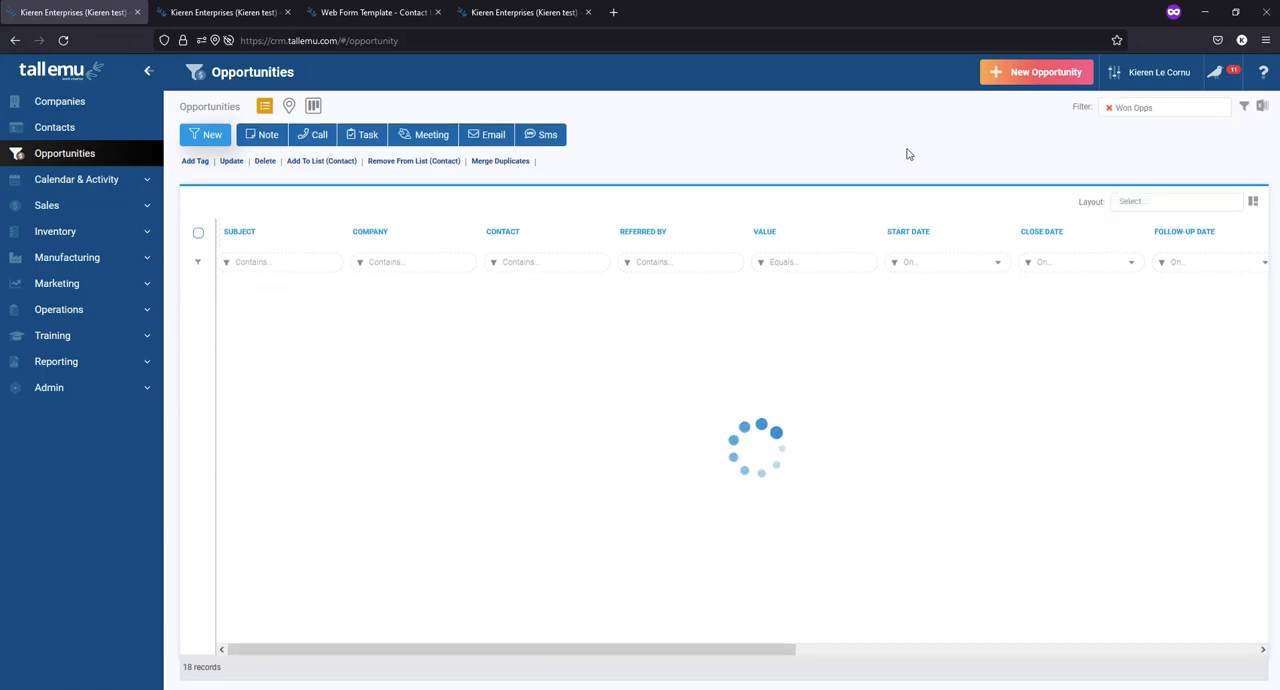
{"action": "left_click", "coordinate": [1108, 107]}
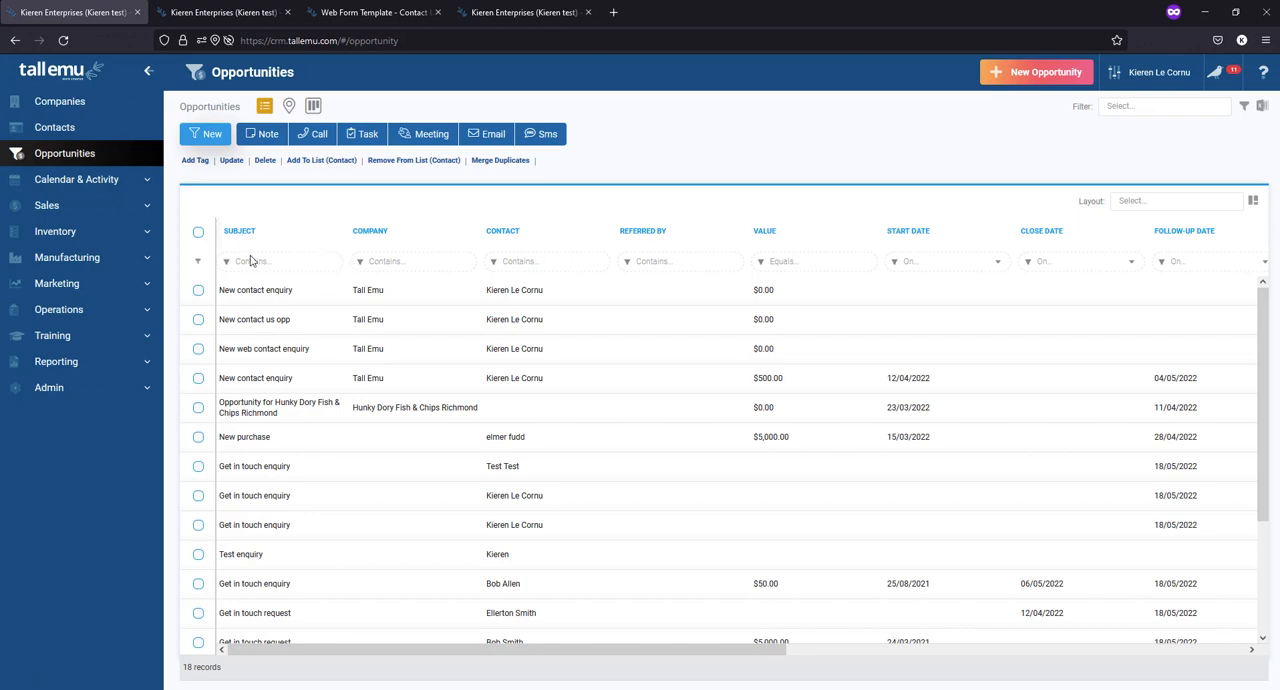
- Sort the opportunities by Follow-Up Date, trying both ascending and descending order and ending with descending
{"action": "left_click", "coordinate": [1198, 239]}
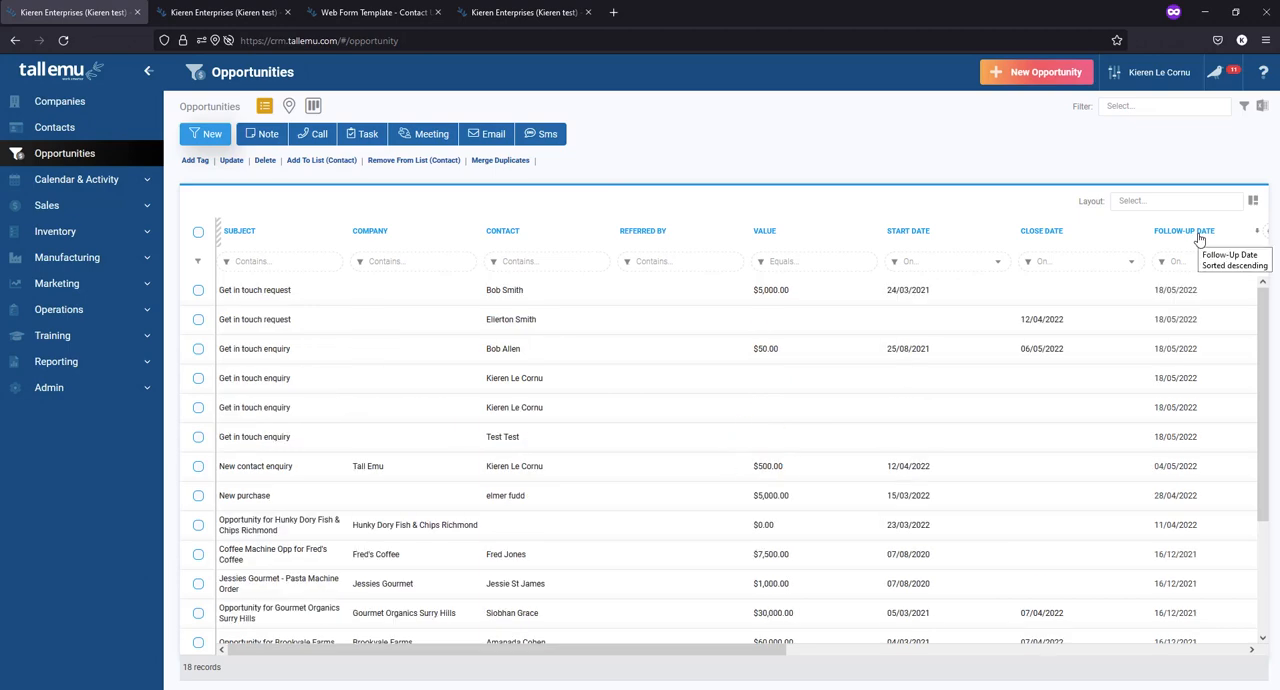
{"action": "left_click", "coordinate": [1212, 237]}
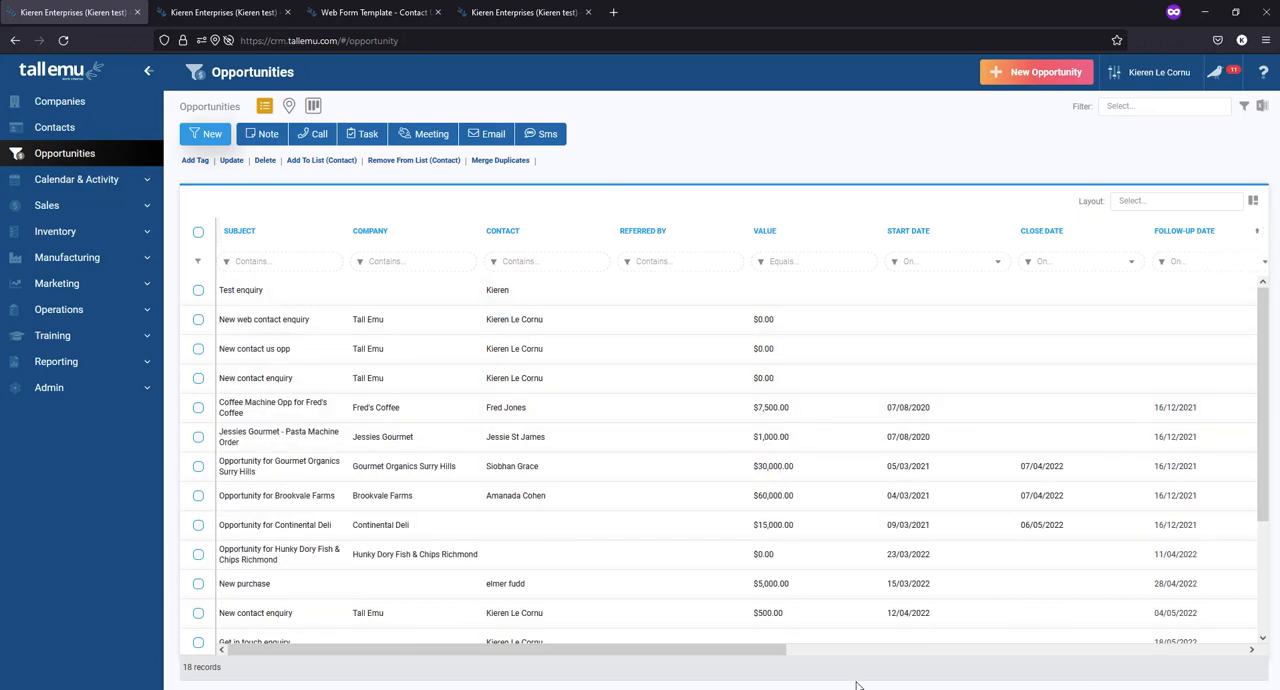
{"action": "left_click_drag", "start_coordinate": [752, 648], "coordinate": [852, 650]}
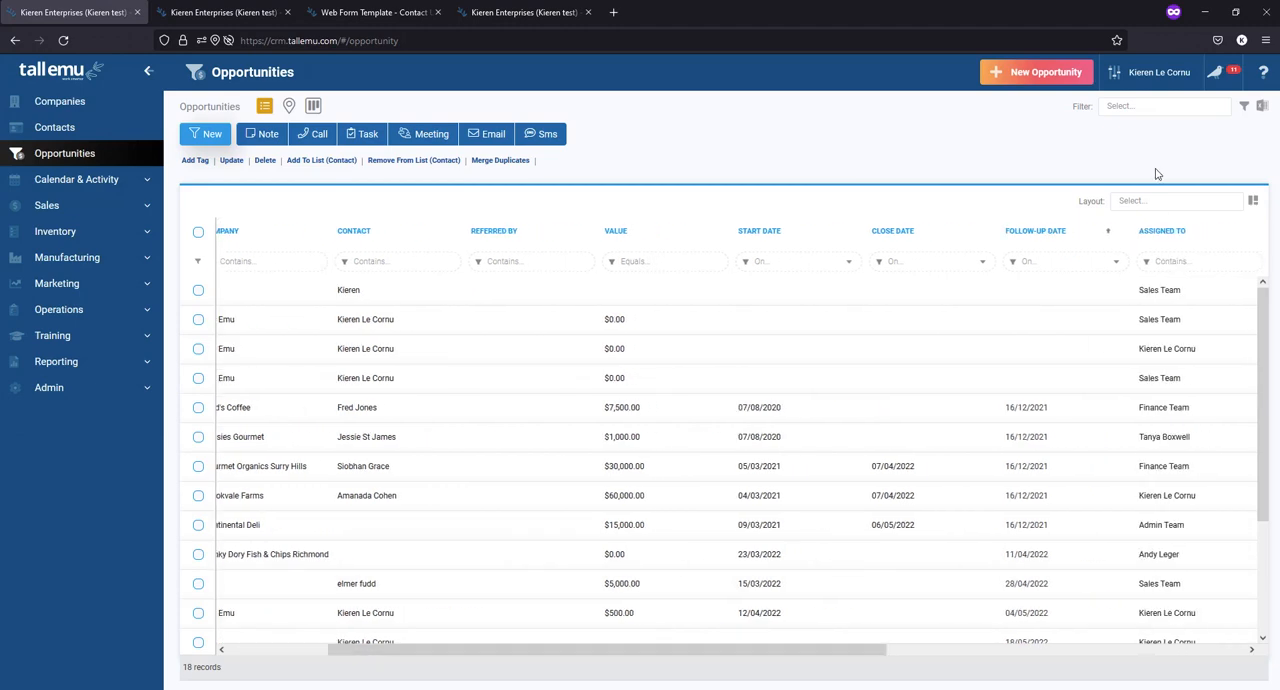
{"action": "left_click", "coordinate": [1066, 236]}
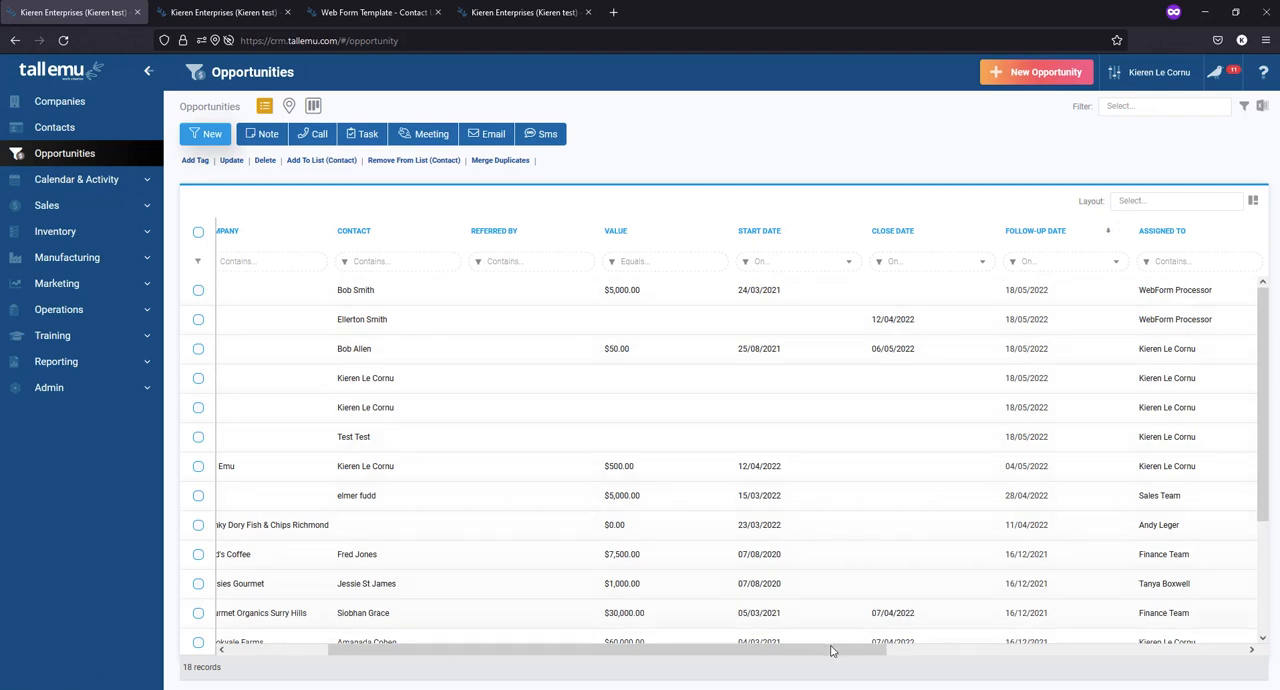
- Filter the Contact column by a contact's first name, then clear that column filter
{"action": "left_click_drag", "start_coordinate": [793, 649], "coordinate": [683, 650]}
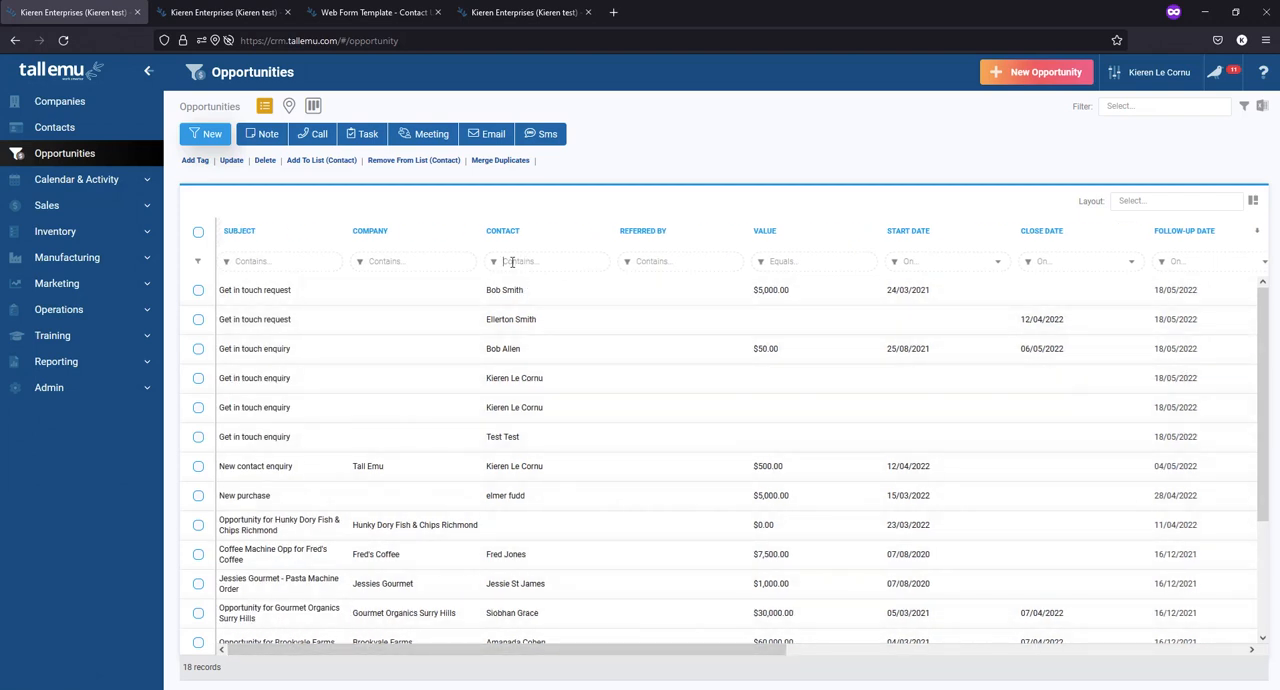
{"action": "type", "text": "bob"}
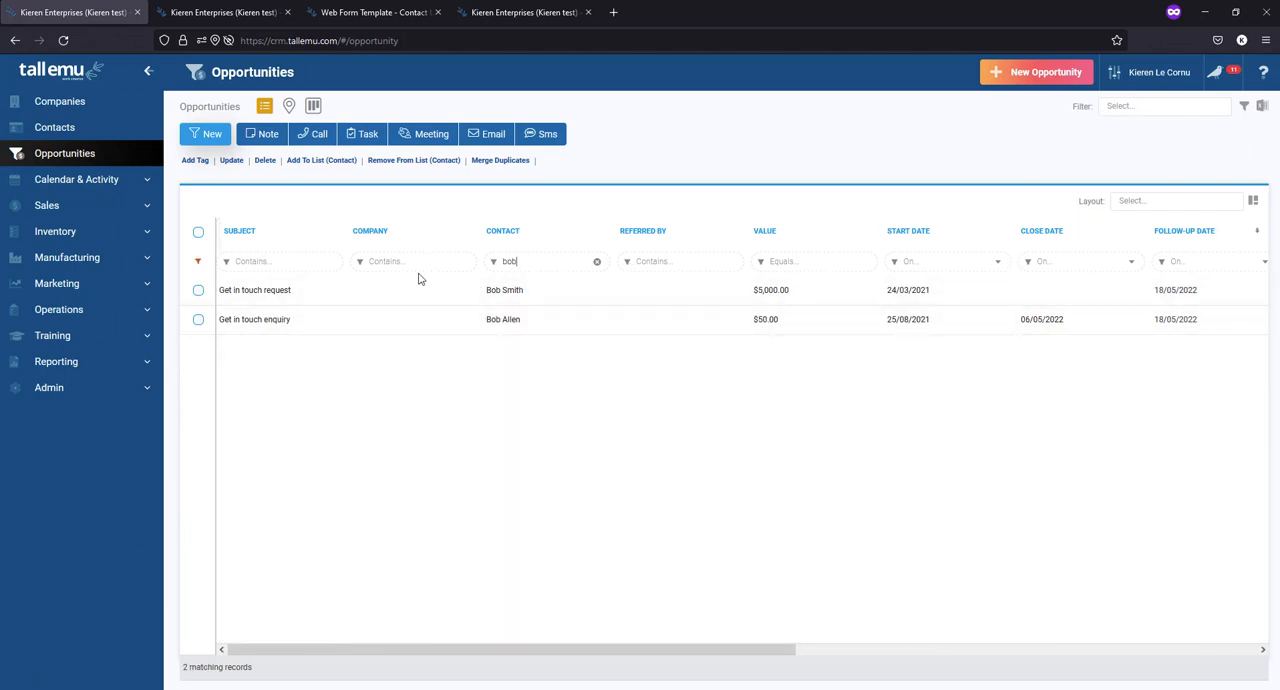
{"action": "left_click", "coordinate": [597, 261]}
- Look through the date conditions for the Start Date column and filter it by This month
{"action": "left_click", "coordinate": [898, 264]}
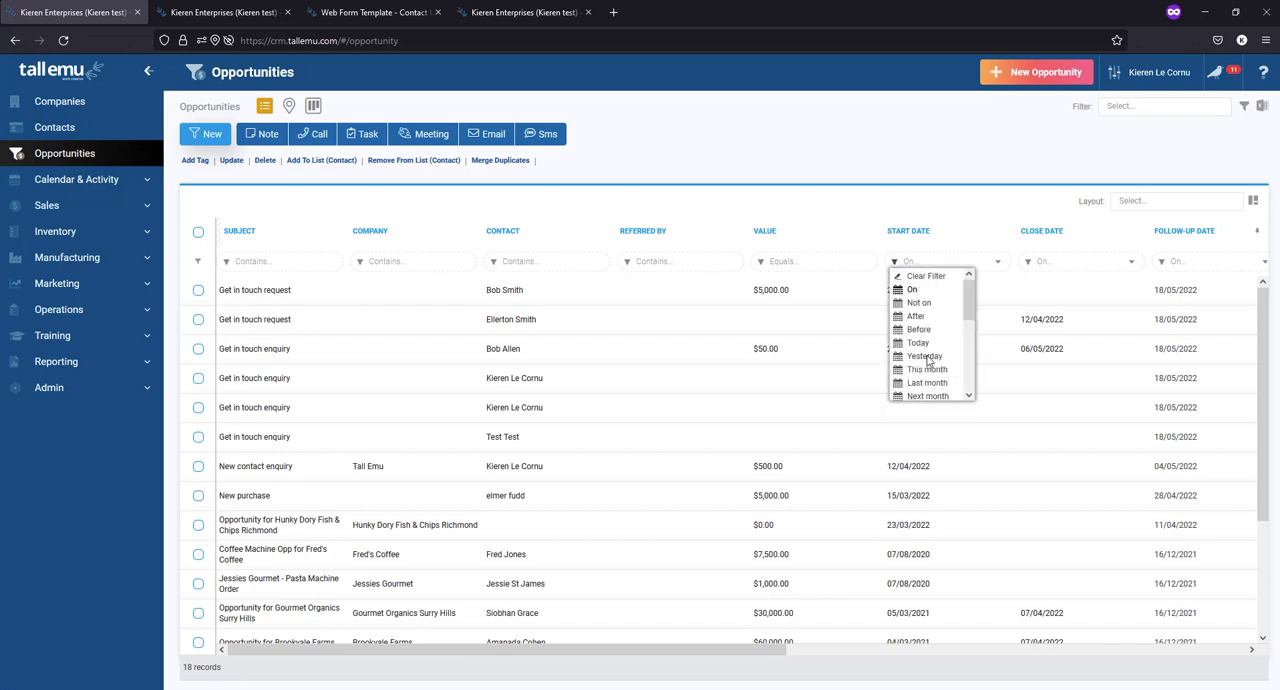
{"action": "scroll", "coordinate": [930, 328], "scroll_direction": "down", "scroll_amount": 3}
{"action": "scroll", "coordinate": [931, 329], "scroll_direction": "down", "scroll_amount": 2}
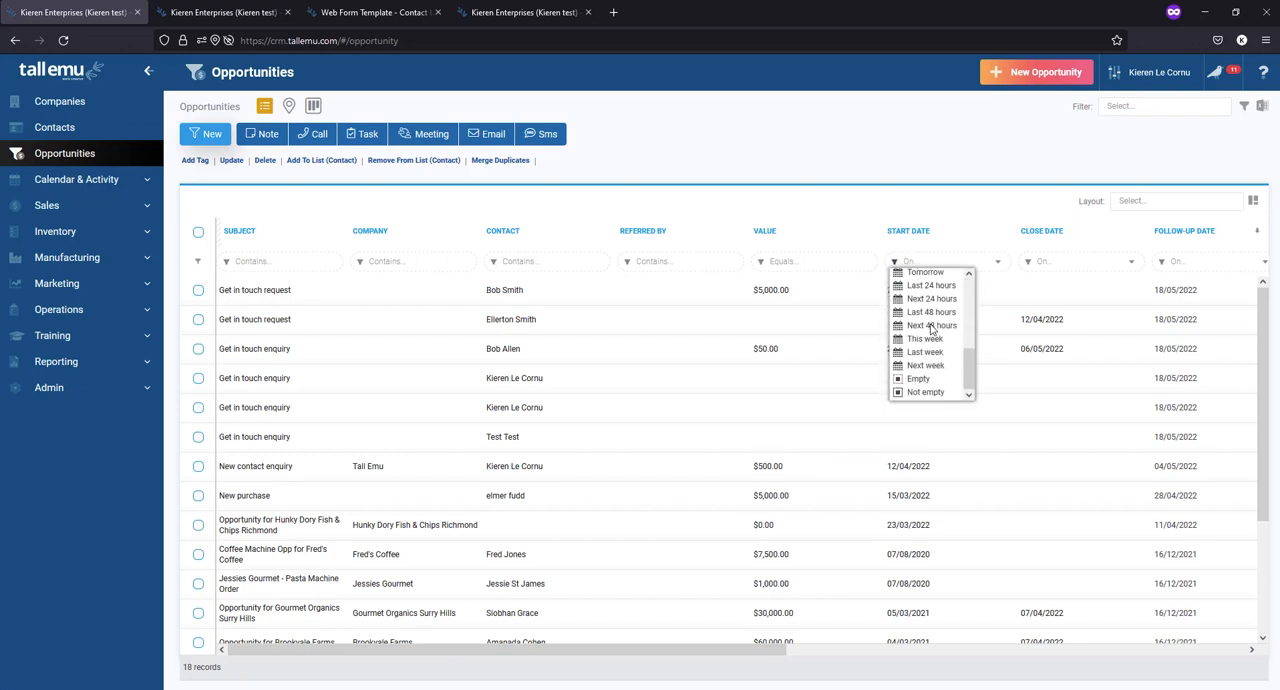
{"action": "scroll", "coordinate": [931, 329], "scroll_direction": "up", "scroll_amount": 4}
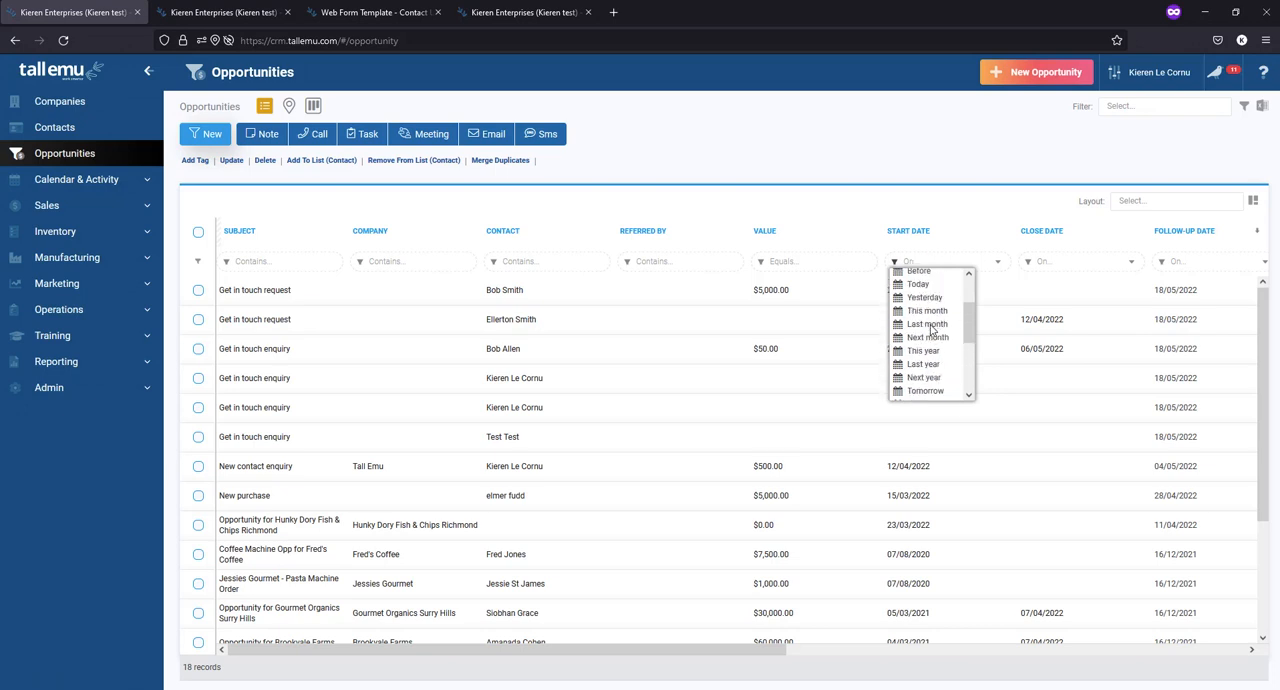
{"action": "left_click", "coordinate": [925, 309]}
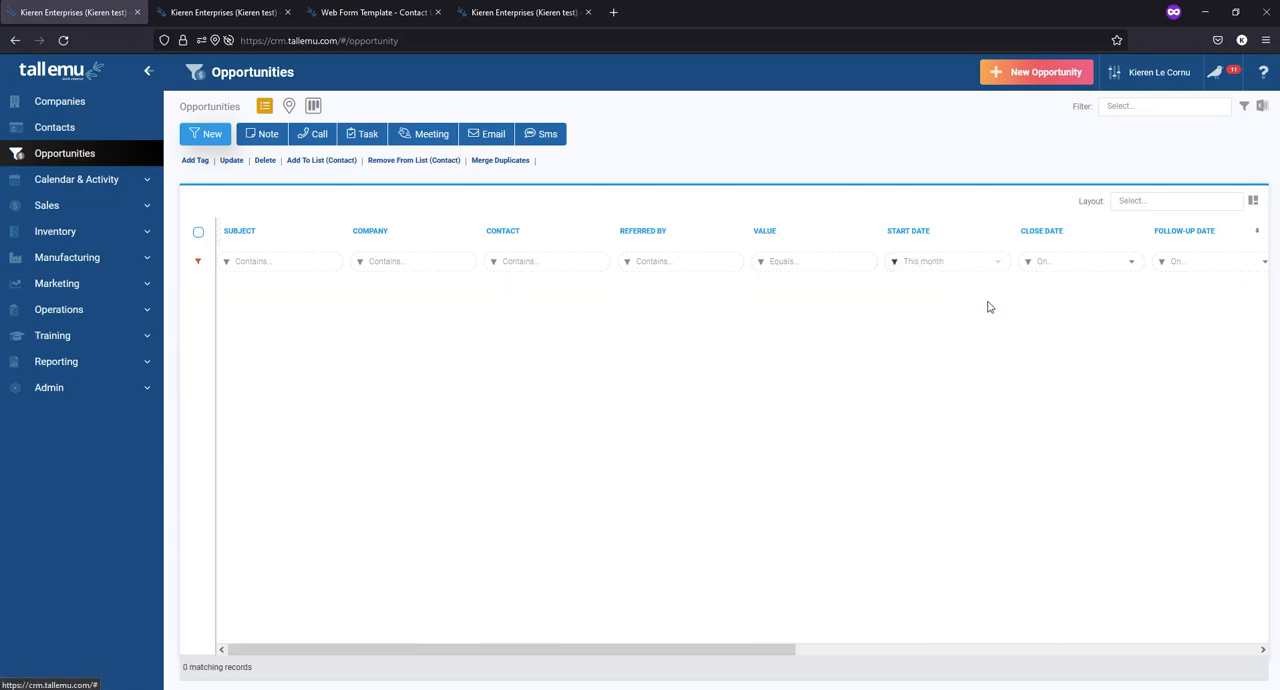
- Change the Start Date column filter to Last year, check the applied filter summary, then clear the column filters
{"action": "left_click", "coordinate": [892, 262]}
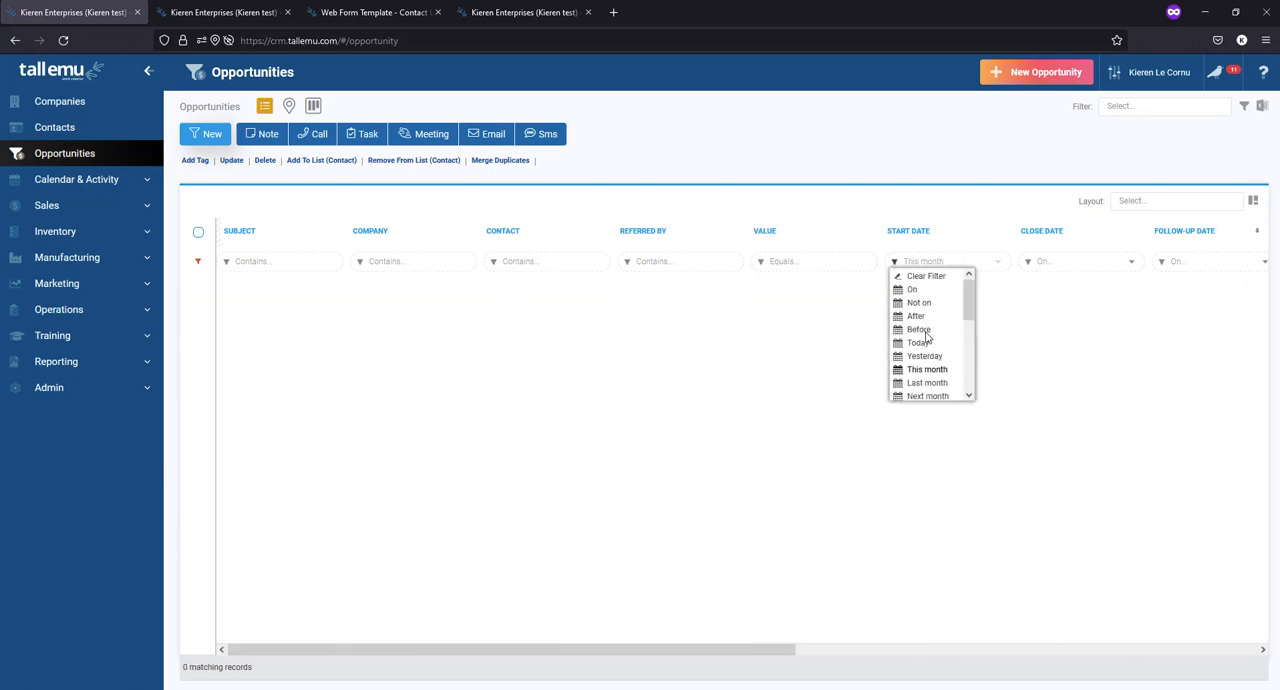
{"action": "scroll", "coordinate": [927, 338], "scroll_direction": "down", "scroll_amount": 3}
{"action": "left_click", "coordinate": [924, 304]}
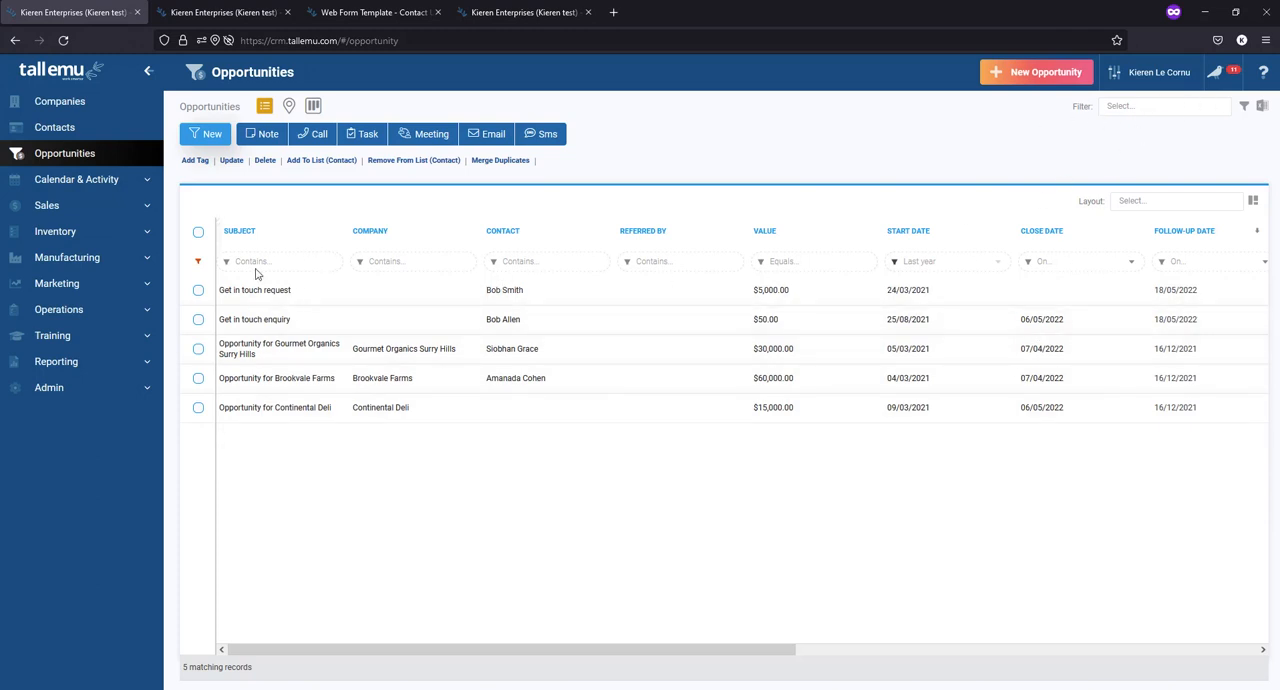
{"action": "mouse_move", "coordinate": [200, 263]}
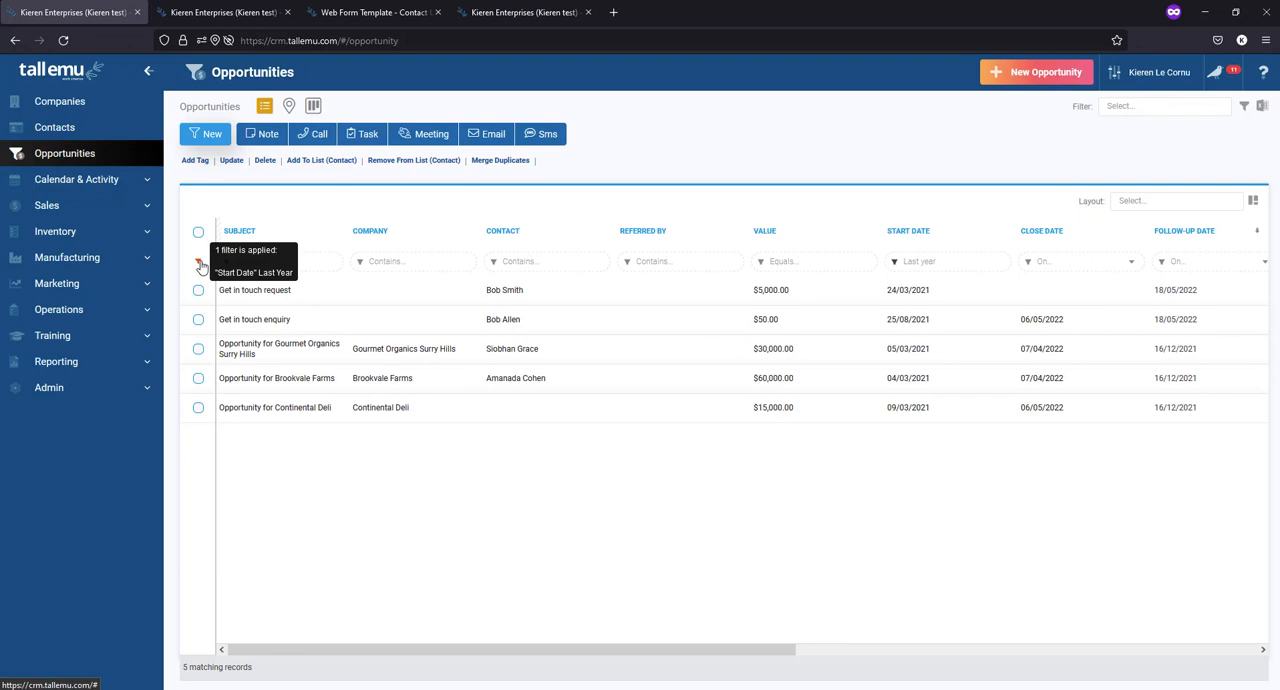
{"action": "left_click", "coordinate": [895, 264]}
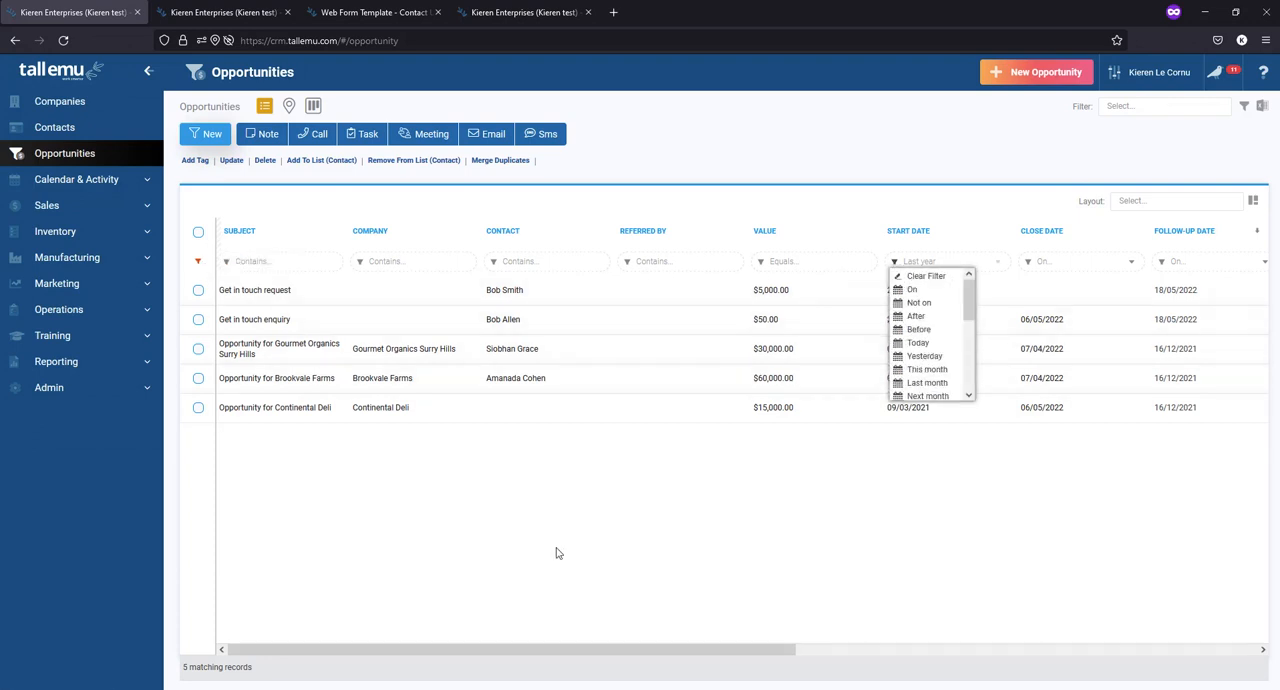
{"action": "left_click", "coordinate": [197, 266]}
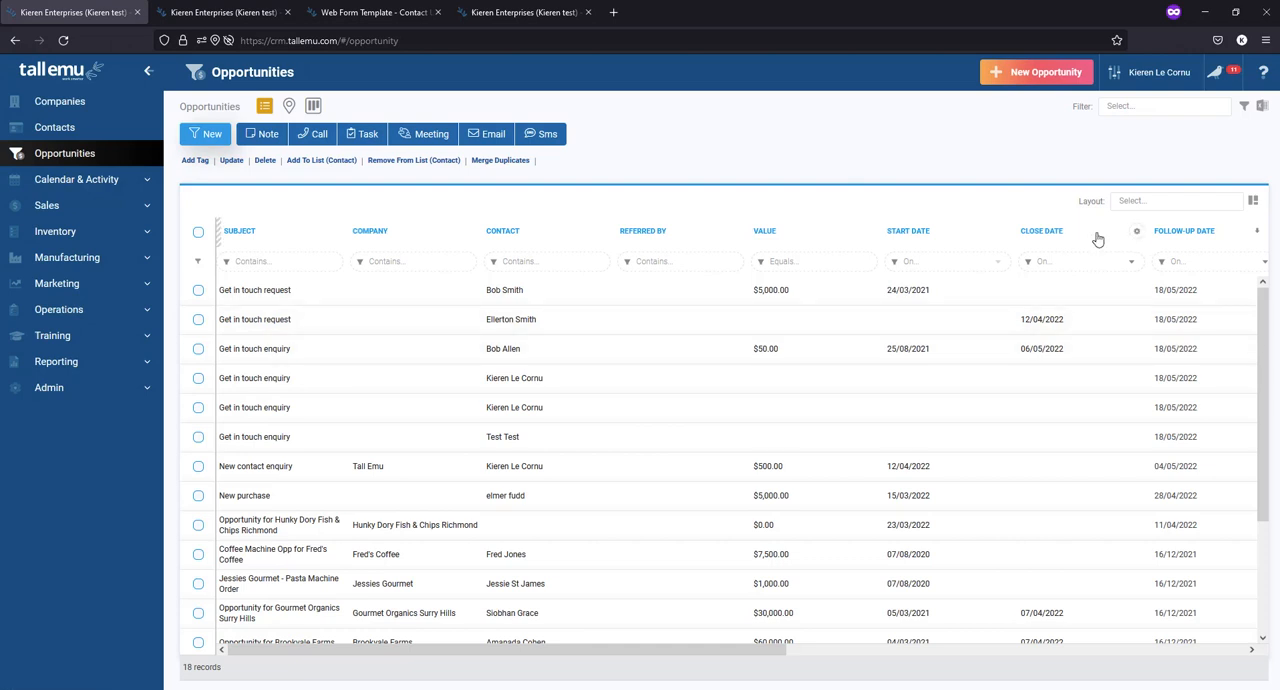
- Reorder the columns so that Start Date, Follow-Up Date and Close Date directly follow Contact
{"action": "left_click_drag", "start_coordinate": [1099, 235], "coordinate": [655, 240]}
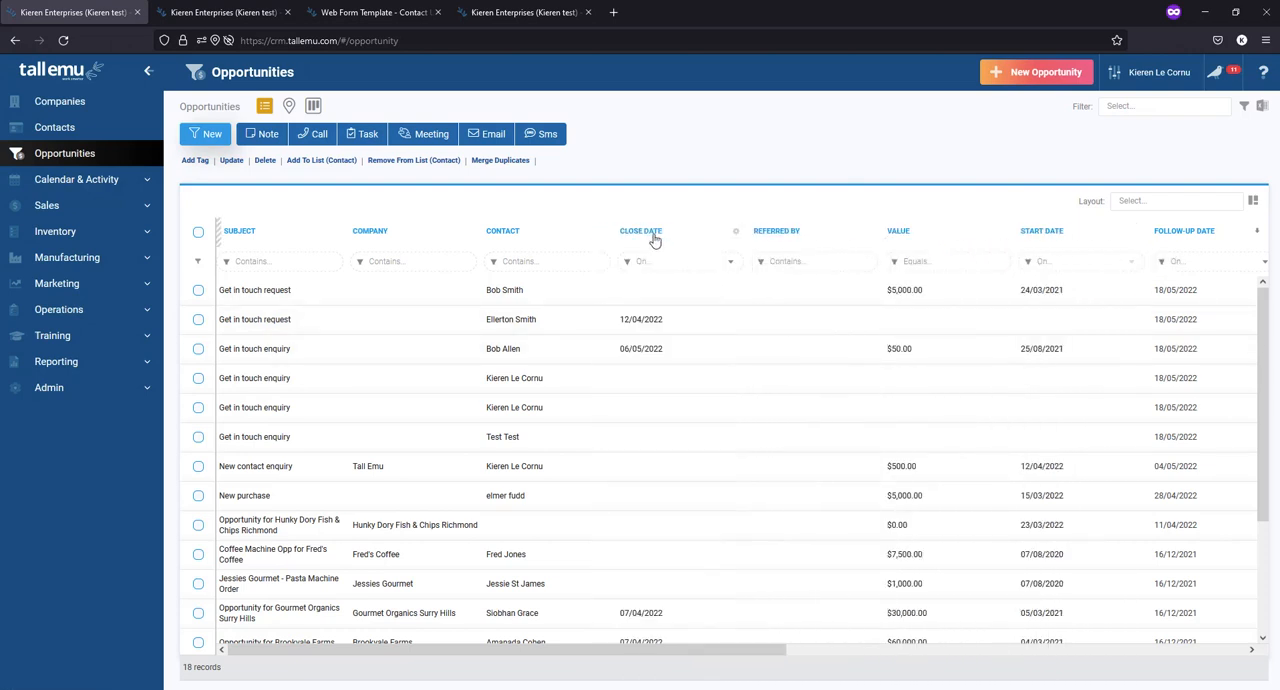
{"action": "left_click_drag", "start_coordinate": [1070, 236], "coordinate": [666, 240]}
{"action": "left_click_drag", "start_coordinate": [1175, 233], "coordinate": [749, 229]}
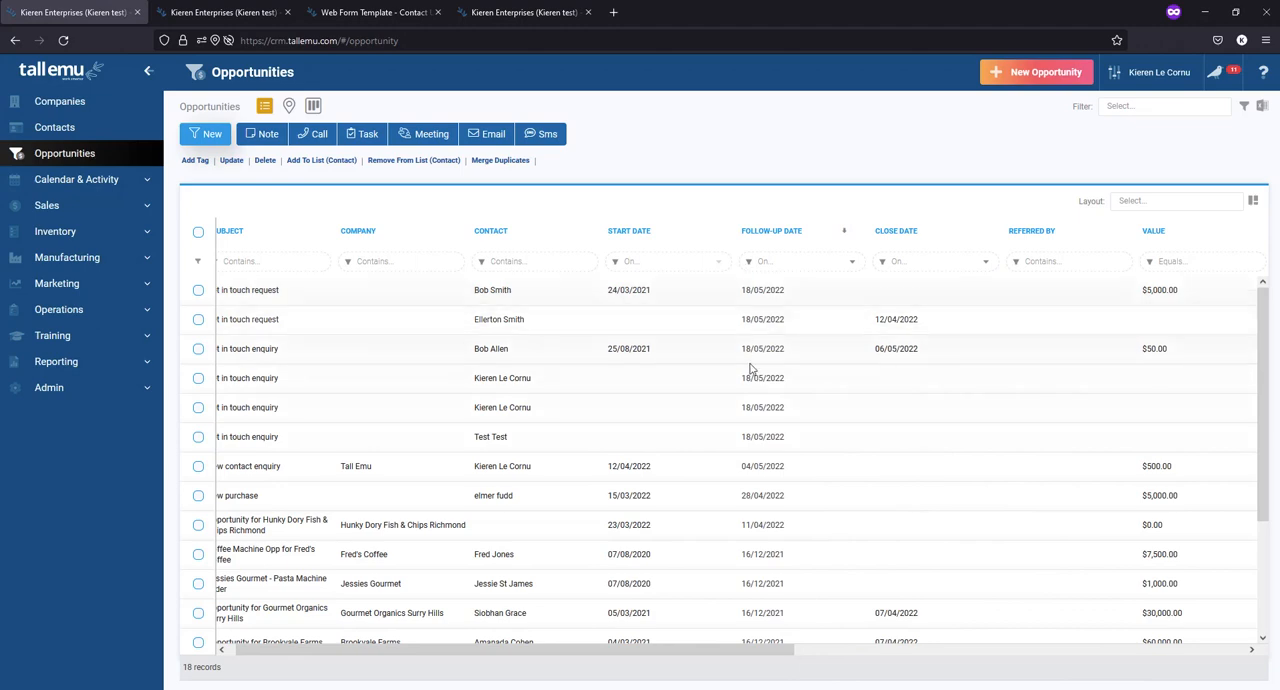
- Move the Status column between Follow-Up Date and Close Date
{"action": "left_click_drag", "start_coordinate": [760, 650], "coordinate": [1031, 650]}
{"action": "left_click_drag", "start_coordinate": [1070, 231], "coordinate": [455, 238]}
{"action": "left_click_drag", "start_coordinate": [823, 651], "coordinate": [513, 648]}
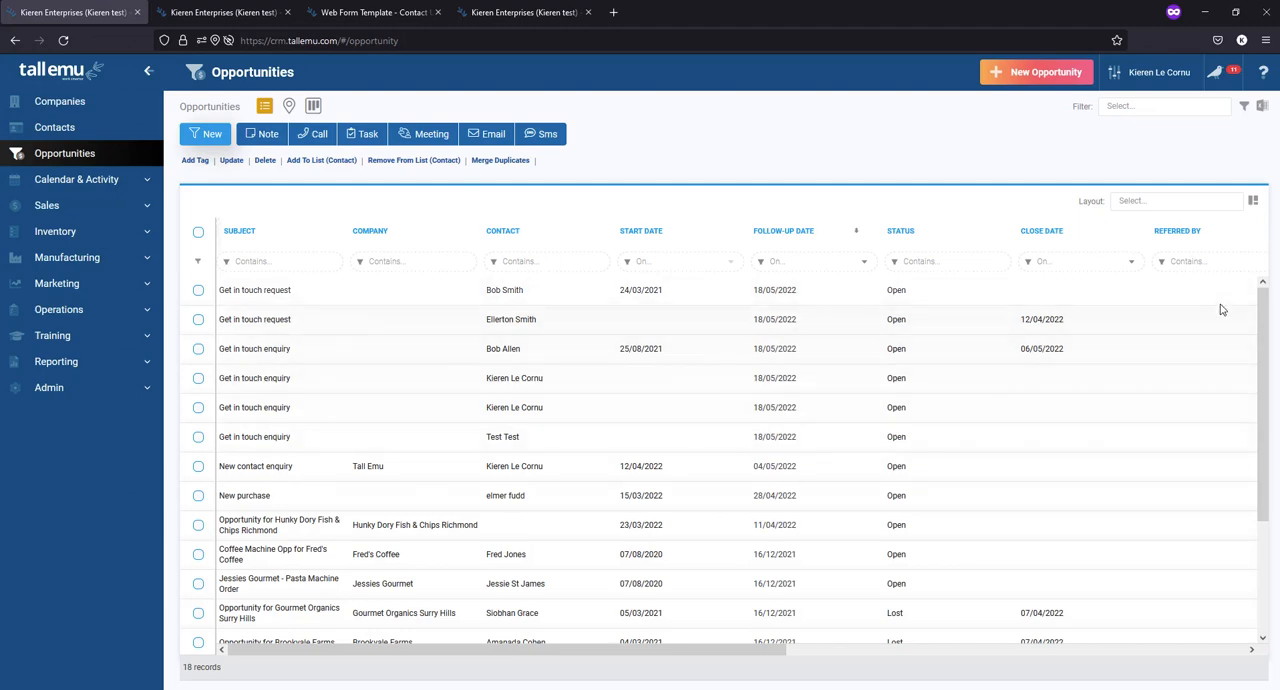
- Save the column arrangement as a new shared layout named "Opps layout"
{"action": "left_click", "coordinate": [1256, 201]}
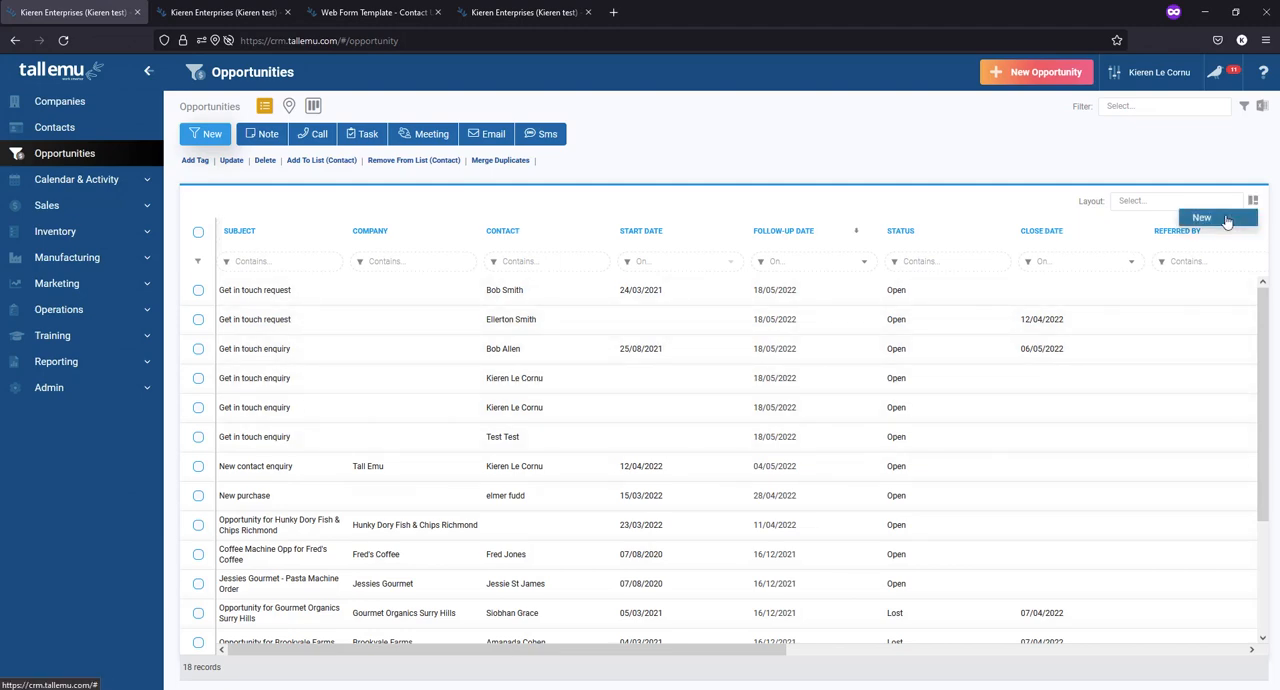
{"action": "left_click", "coordinate": [1218, 216]}
{"action": "left_click_drag", "start_coordinate": [680, 251], "coordinate": [540, 252]}
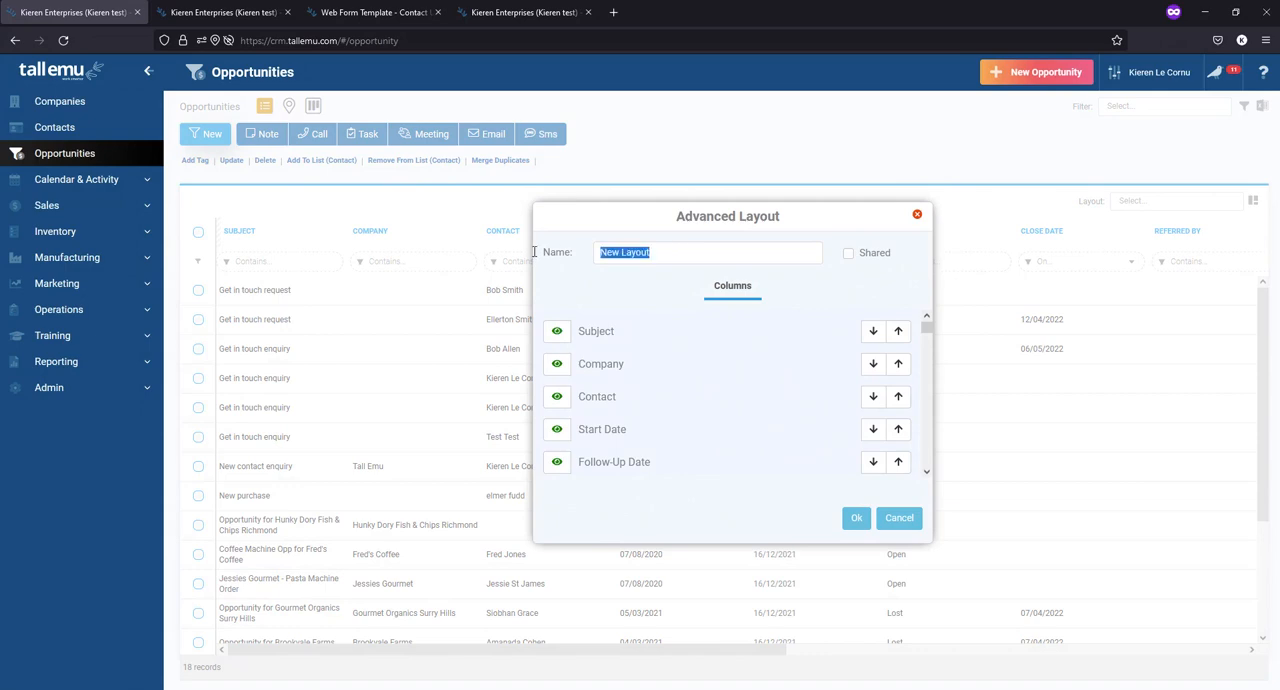
{"action": "type", "text": "Opps"}
{"action": "left_click", "coordinate": [848, 253]}
{"action": "left_click", "coordinate": [856, 518]}
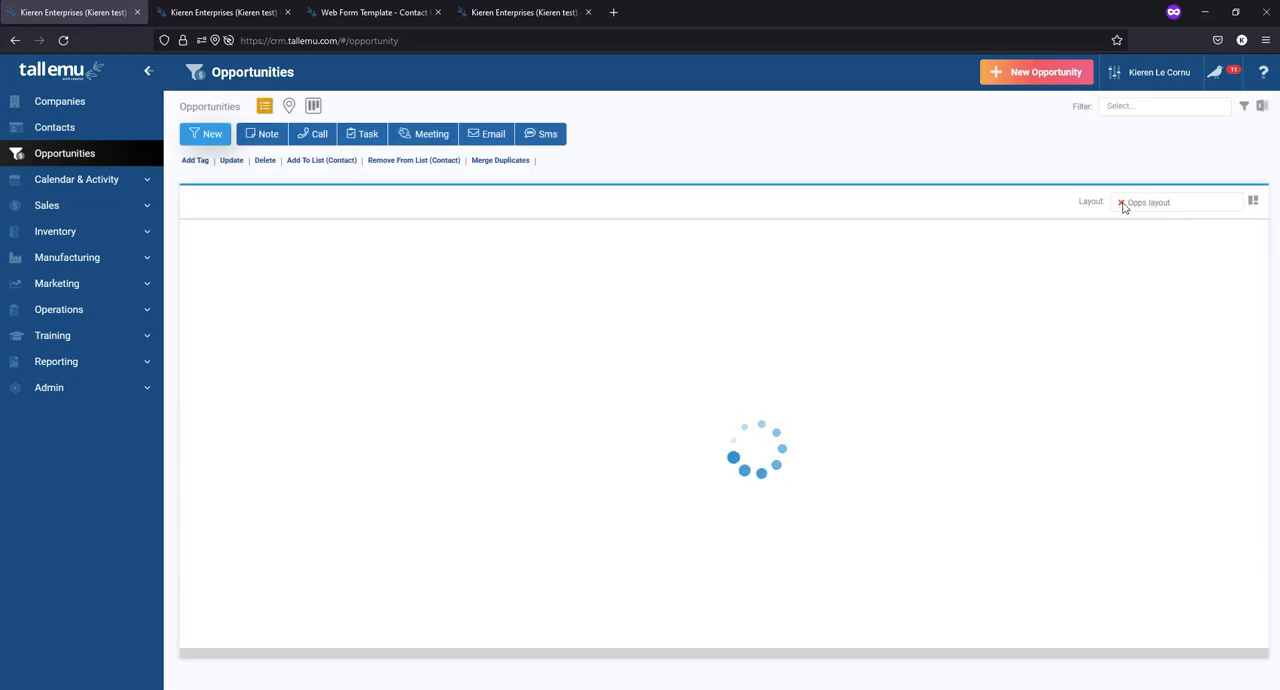
- Clear the layout to show the default columns, reapply the shared Opps layout, then clear it again
{"action": "left_click", "coordinate": [1121, 203]}
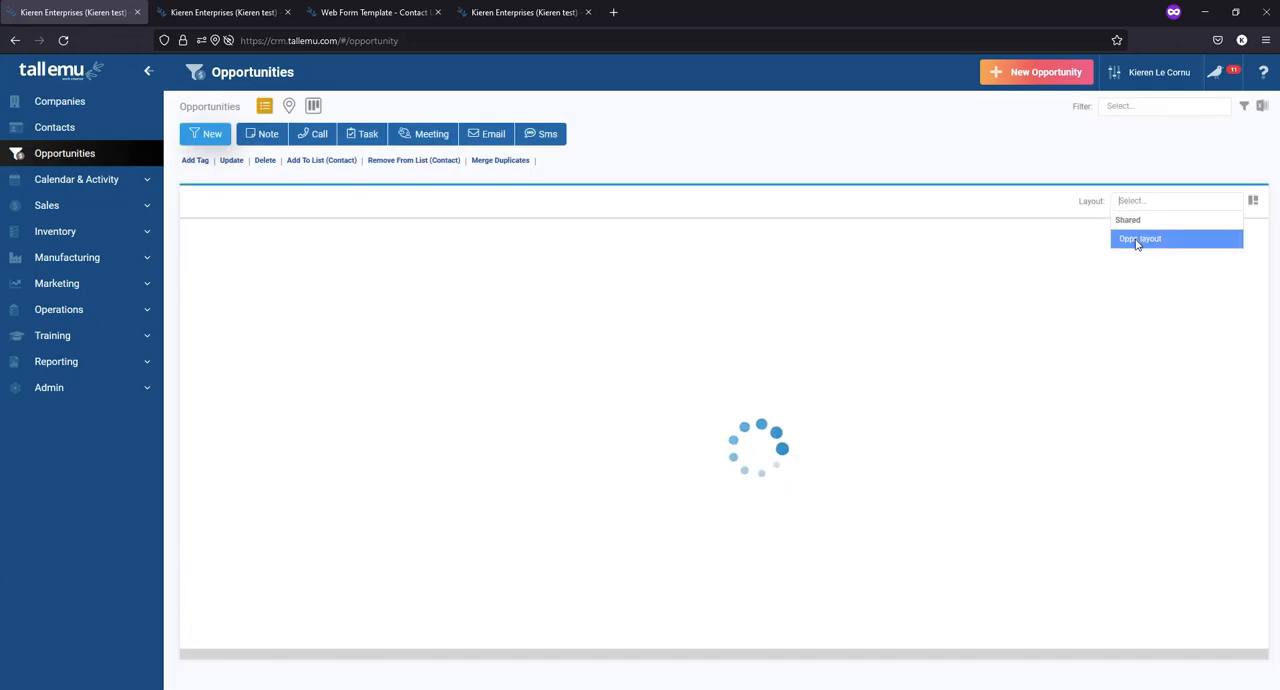
{"action": "left_click", "coordinate": [985, 181]}
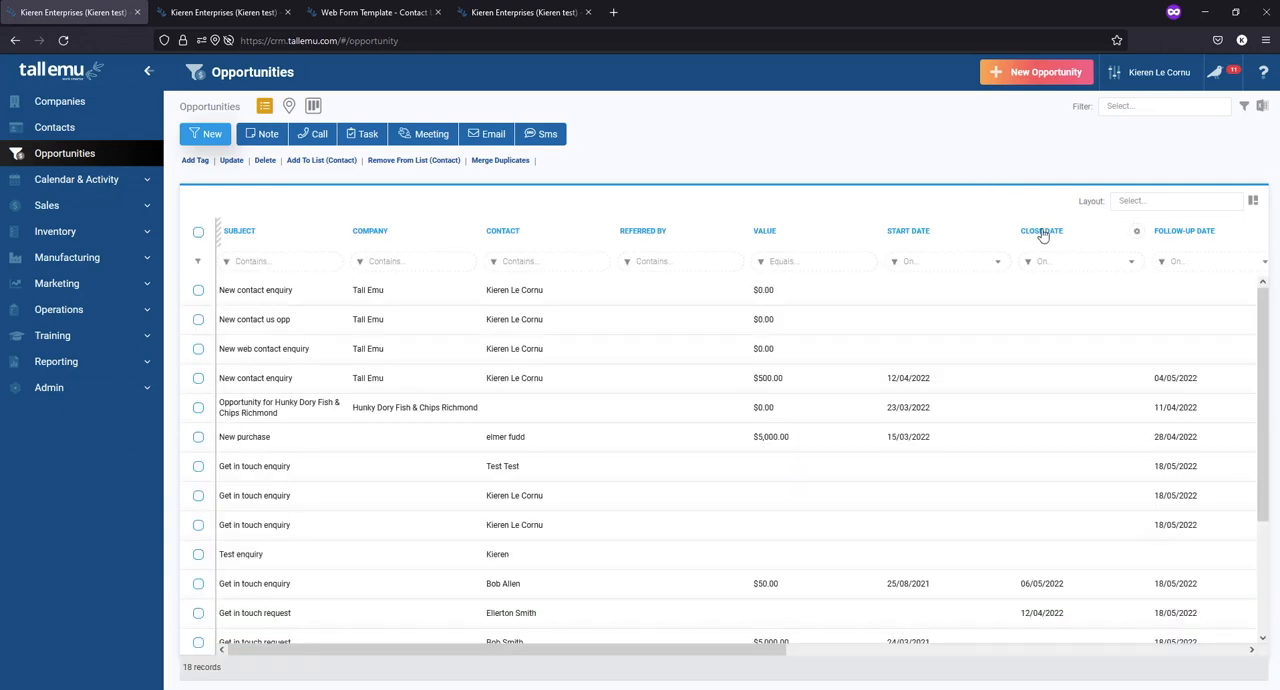
{"action": "left_click", "coordinate": [1155, 202]}
{"action": "left_click", "coordinate": [1148, 240]}
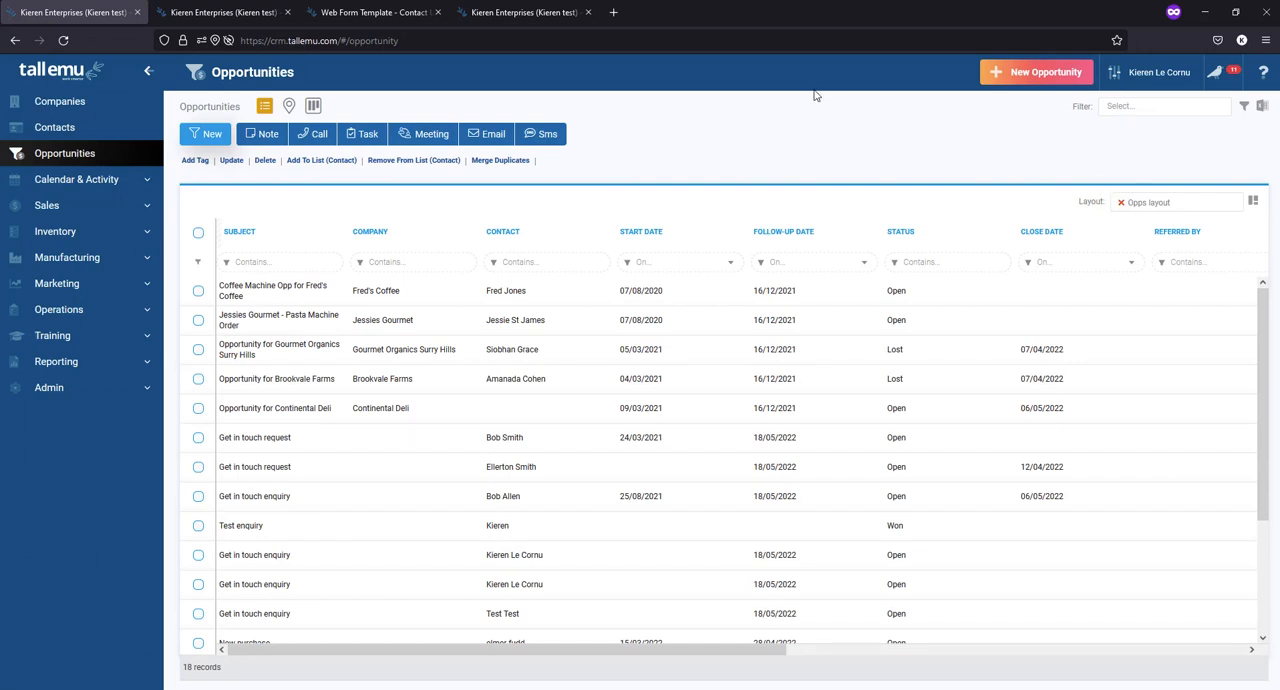
{"action": "left_click", "coordinate": [1121, 202]}
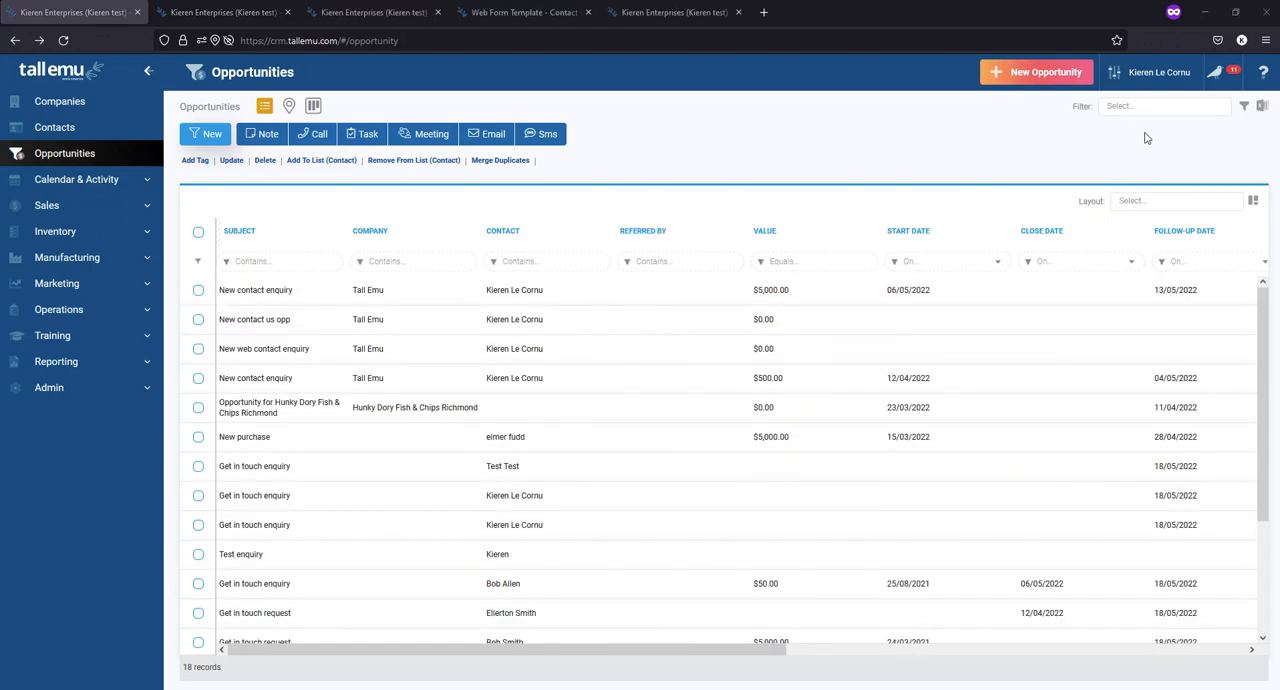
- Create an advanced filter named "My Own Open Opps" with a condition that Assigned To contains the assignee's first name
{"action": "left_click", "coordinate": [1134, 104]}
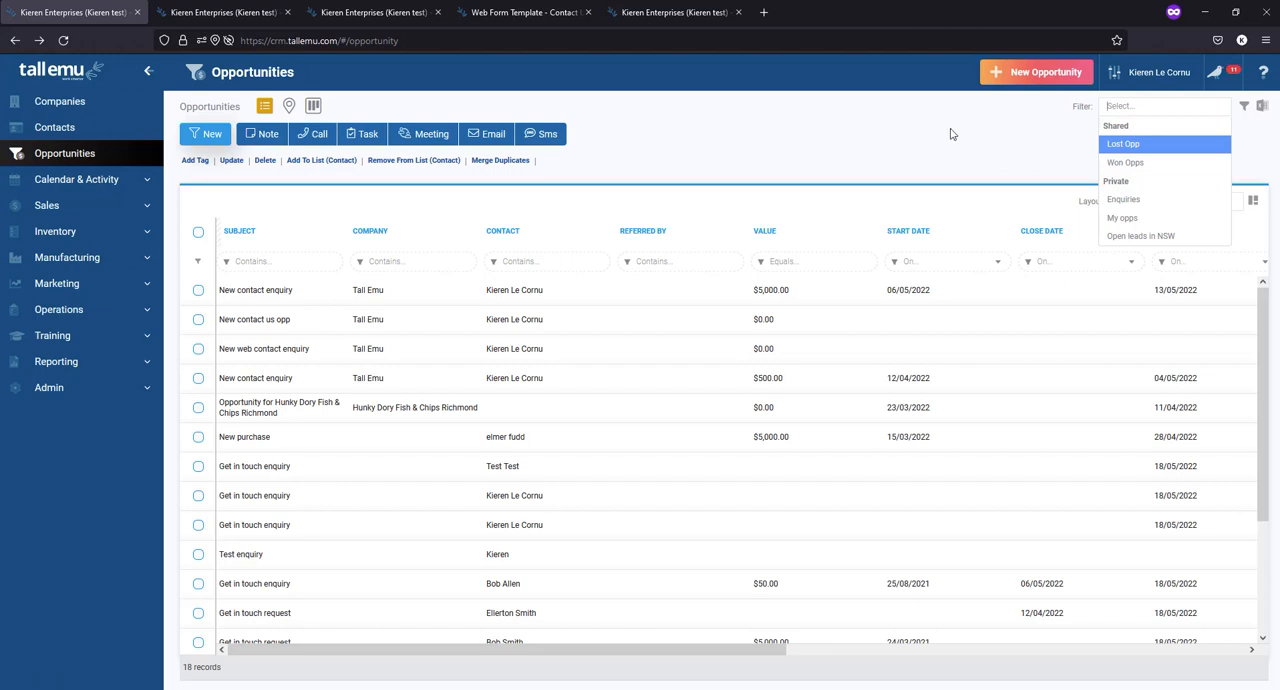
{"action": "left_click", "coordinate": [1246, 106]}
{"action": "left_click", "coordinate": [1190, 122]}
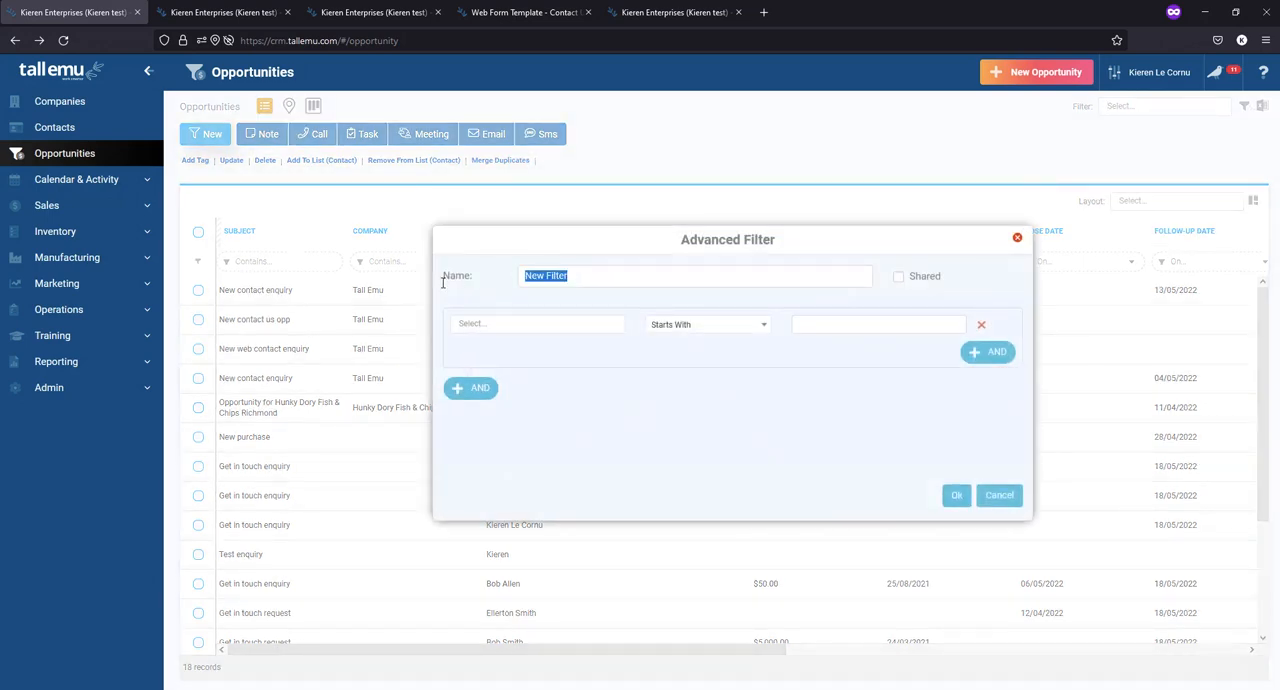
{"action": "type", "text": "My Own Open Opps"}
{"action": "left_click", "coordinate": [547, 324]}
{"action": "type", "text": "ass"}
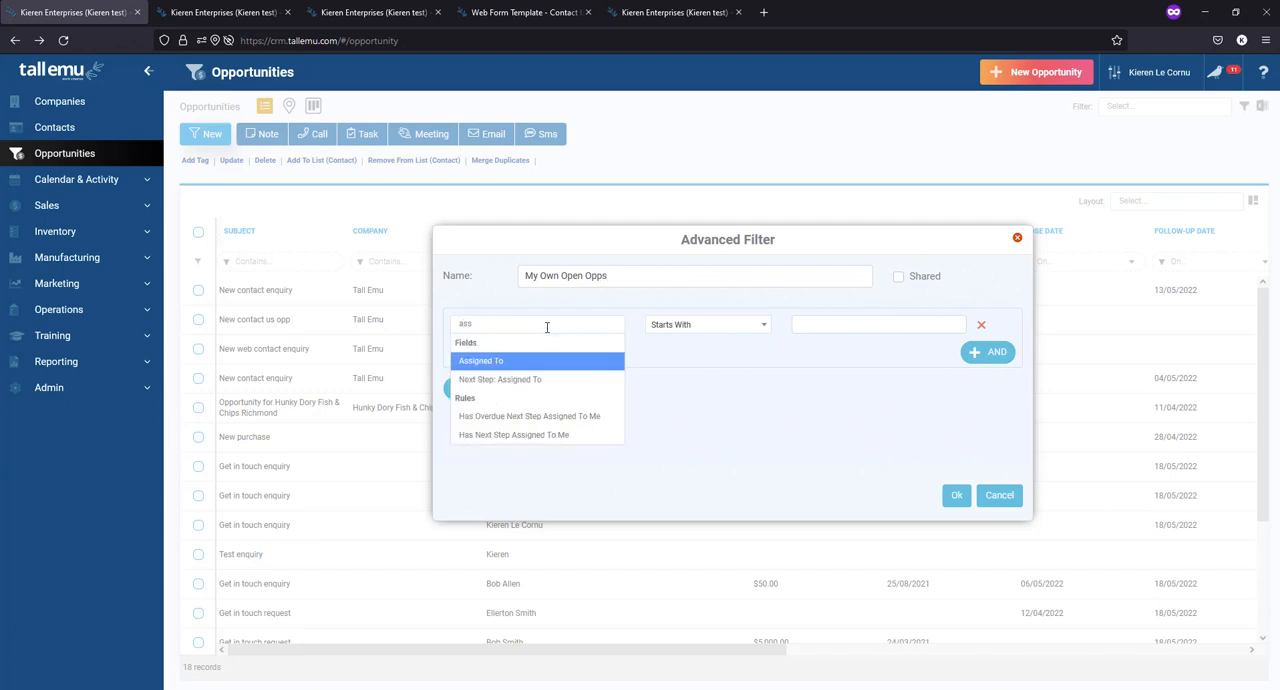
{"action": "left_click", "coordinate": [533, 362]}
{"action": "left_click", "coordinate": [690, 326]}
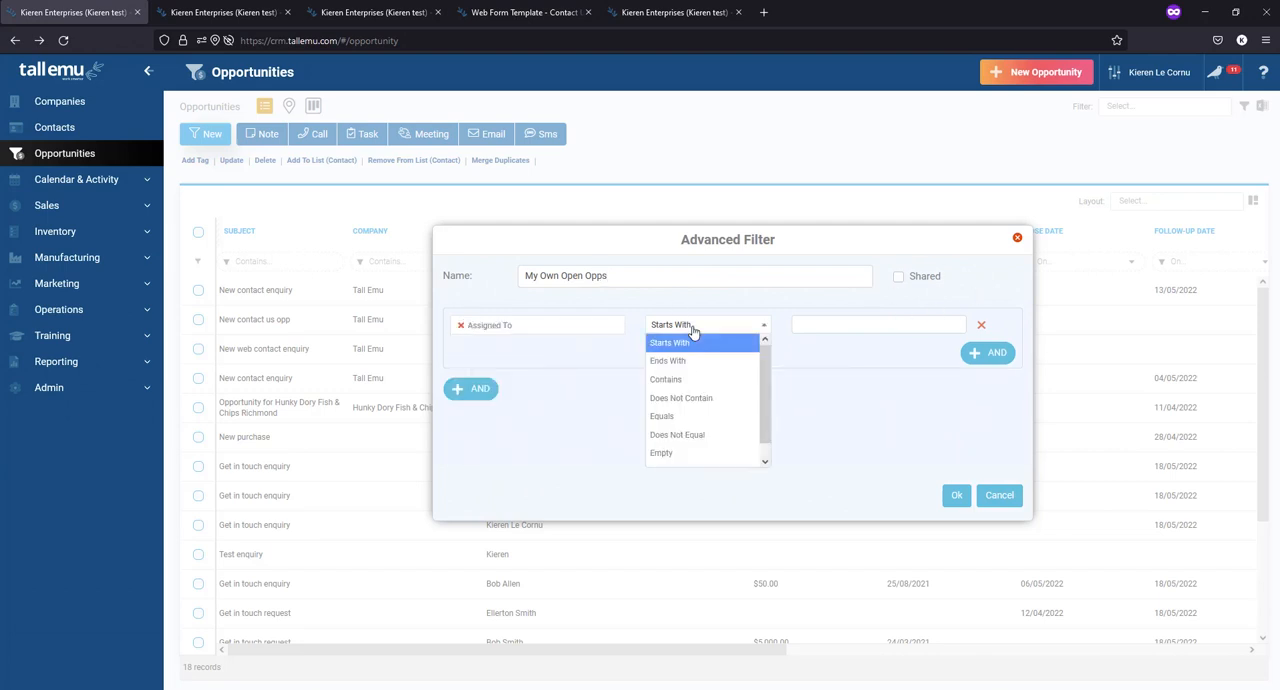
{"action": "left_click", "coordinate": [680, 376]}
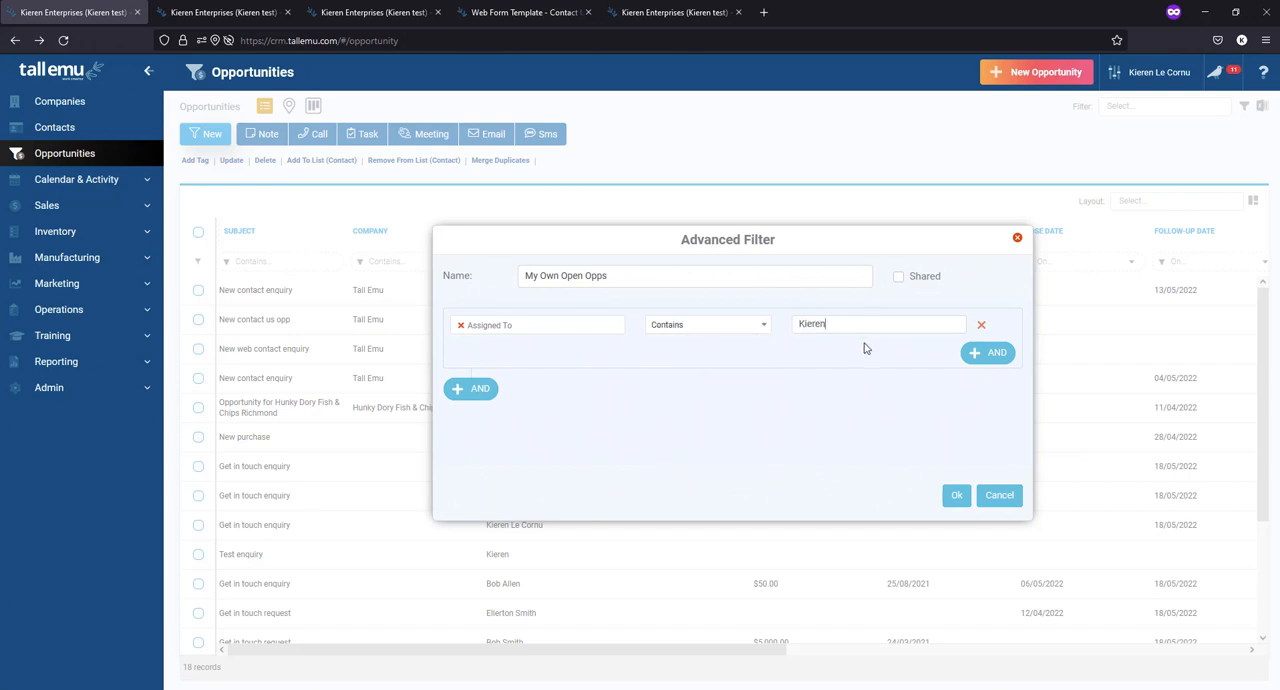
- Add a second AND condition that Status equals Open, and save and apply the filter
{"action": "left_click", "coordinate": [968, 353]}
{"action": "left_click", "coordinate": [537, 354]}
{"action": "type", "text": "s"}
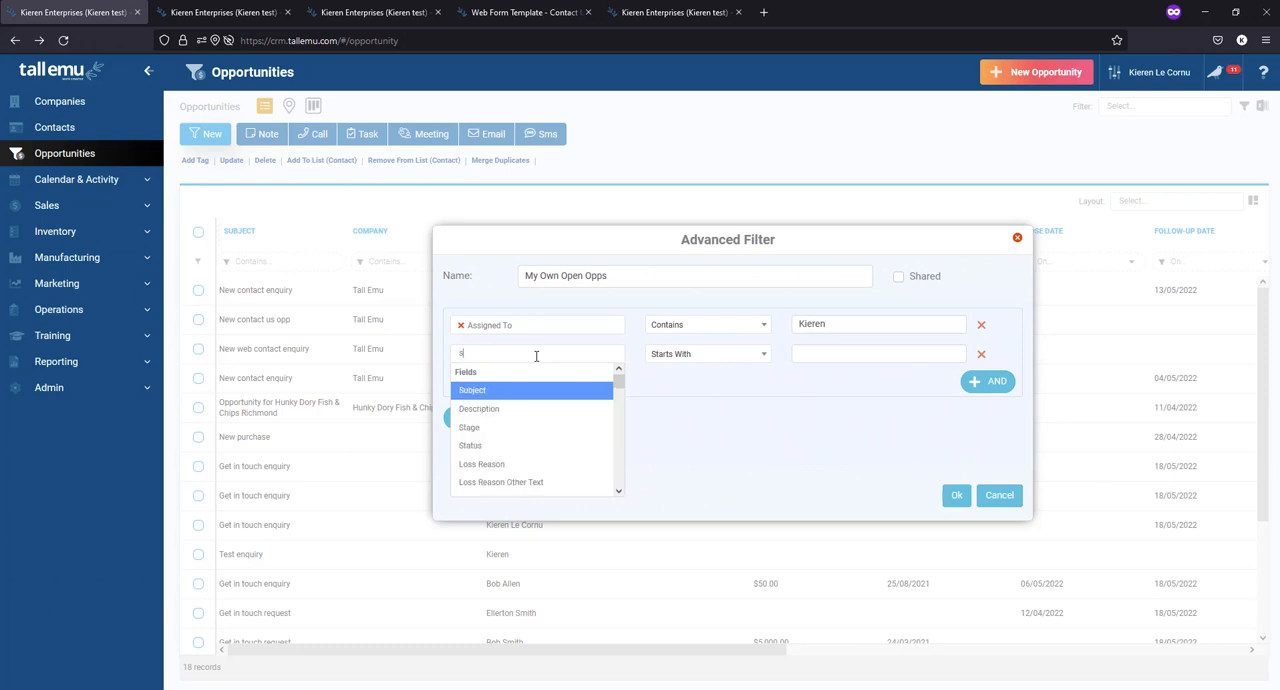
{"action": "type", "text": "tat"}
{"action": "left_click", "coordinate": [533, 389]}
{"action": "left_click", "coordinate": [700, 355]}
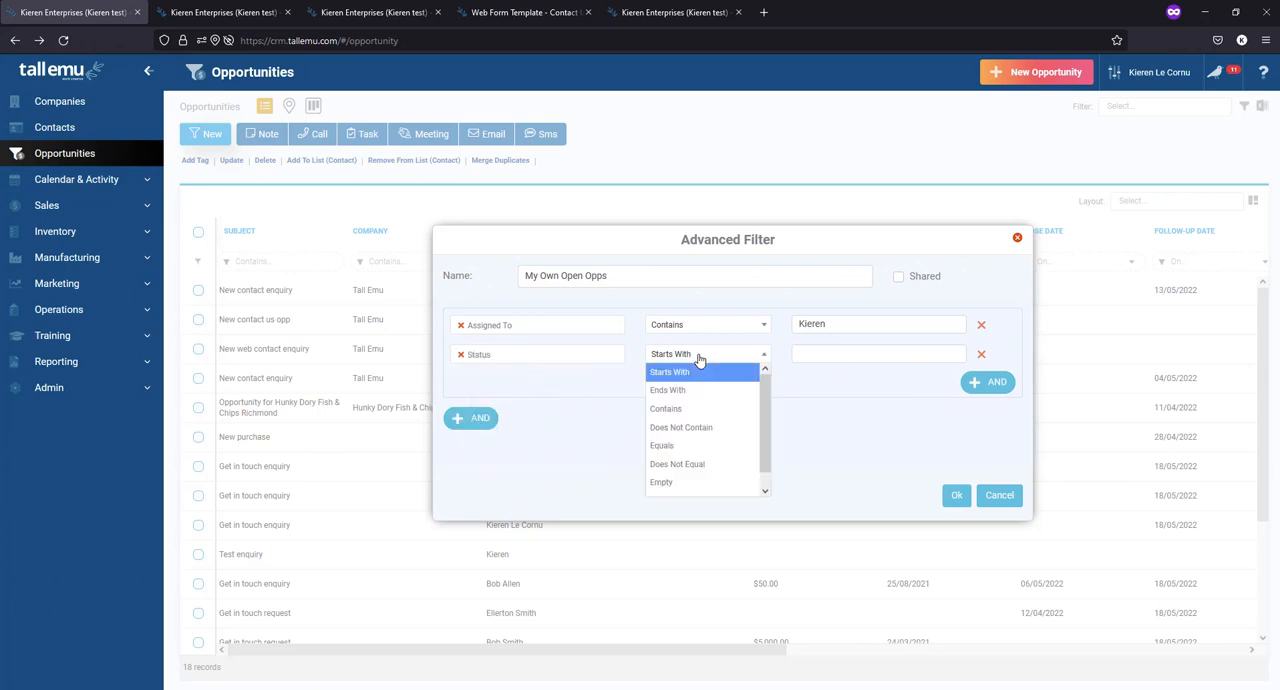
{"action": "left_click", "coordinate": [677, 446]}
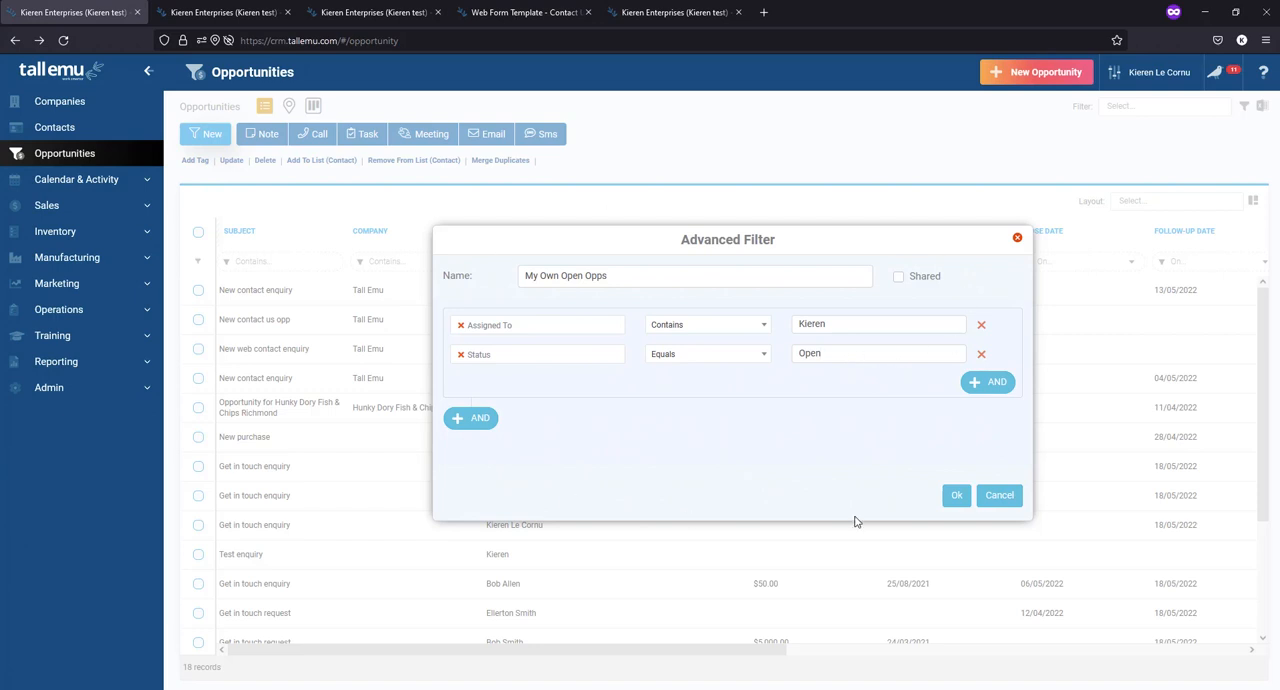
{"action": "left_click", "coordinate": [956, 495]}
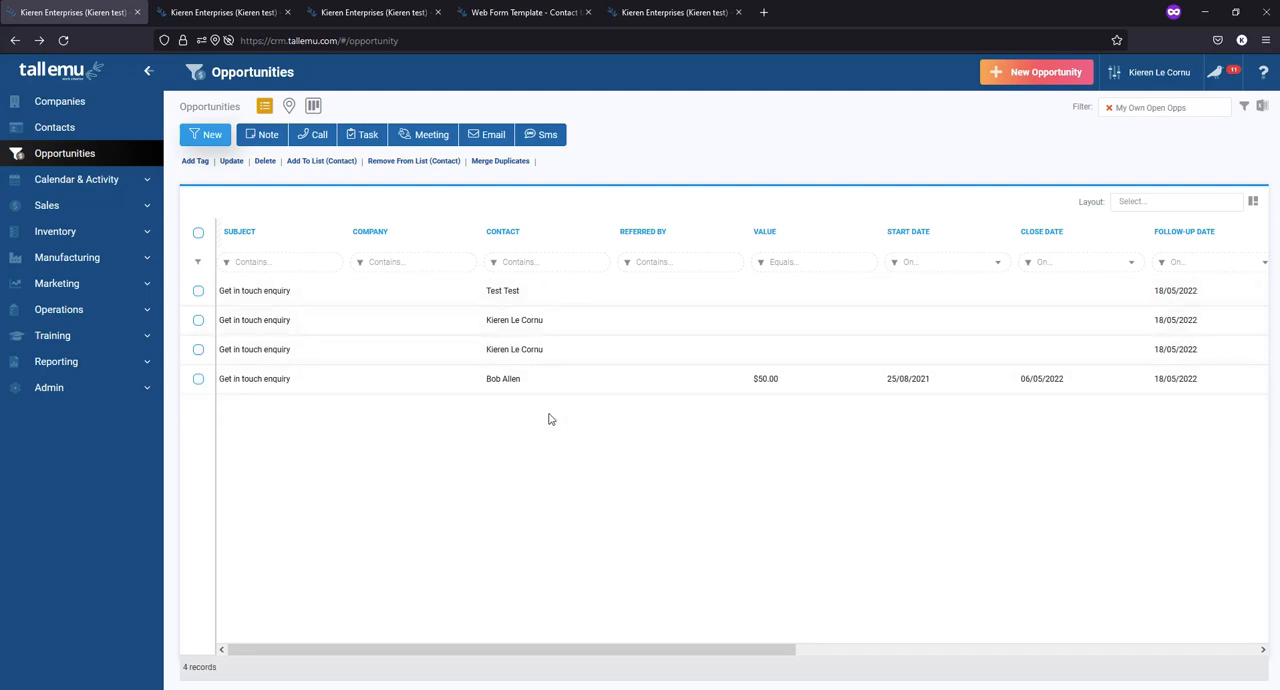
- Apply the shared Opps layout to the filtered list and sort it by Follow-Up Date
{"action": "left_click", "coordinate": [1180, 202]}
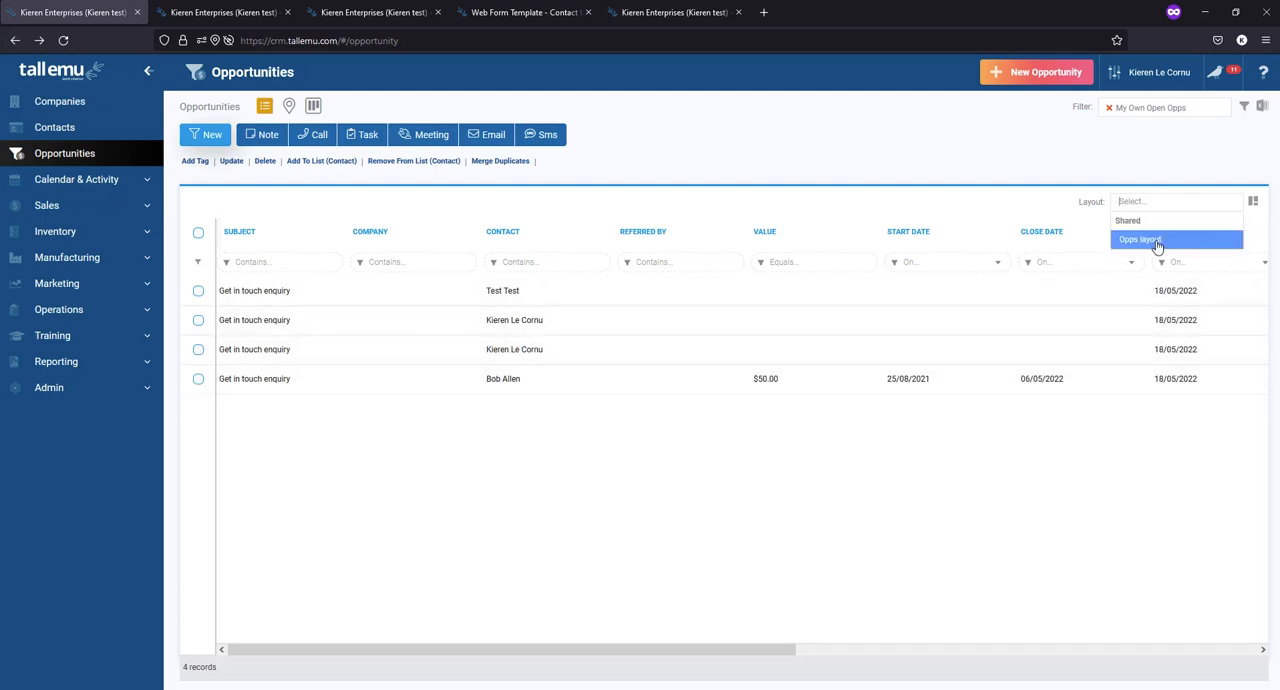
{"action": "left_click", "coordinate": [1154, 241]}
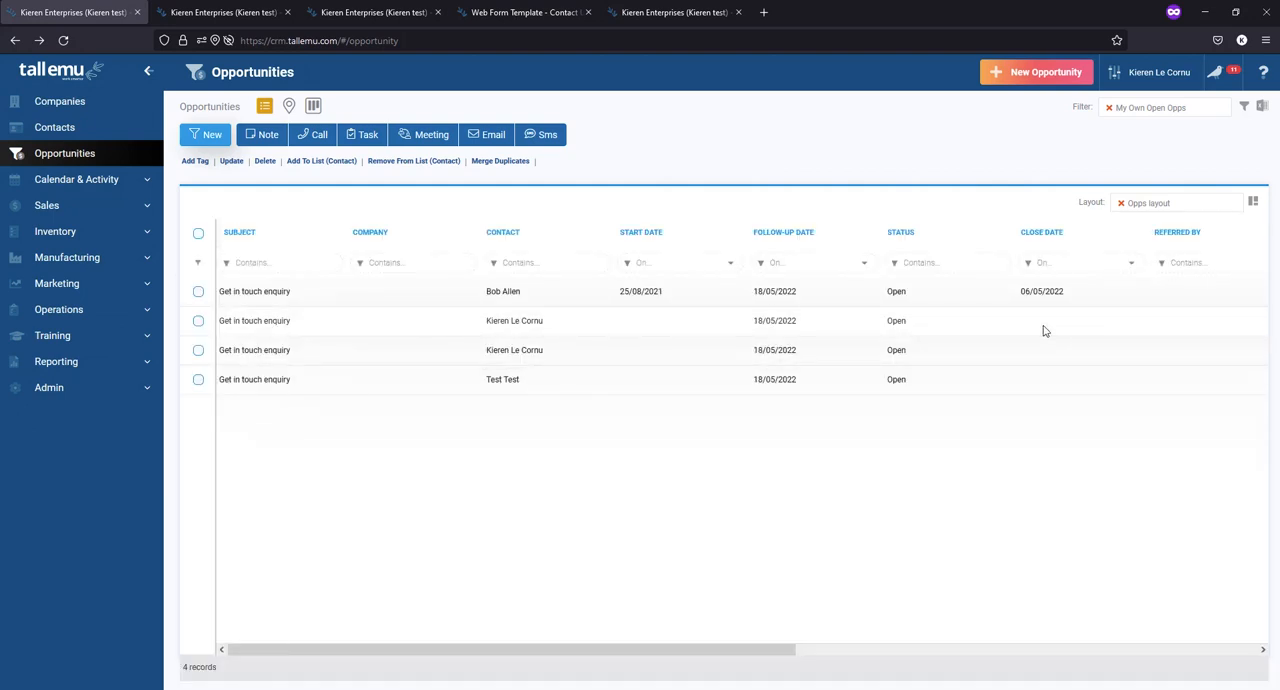
{"action": "left_click", "coordinate": [790, 233]}
- Clear the applied filter and start a new advanced filter named "Opps to f/up this week"
{"action": "left_click", "coordinate": [1108, 109]}
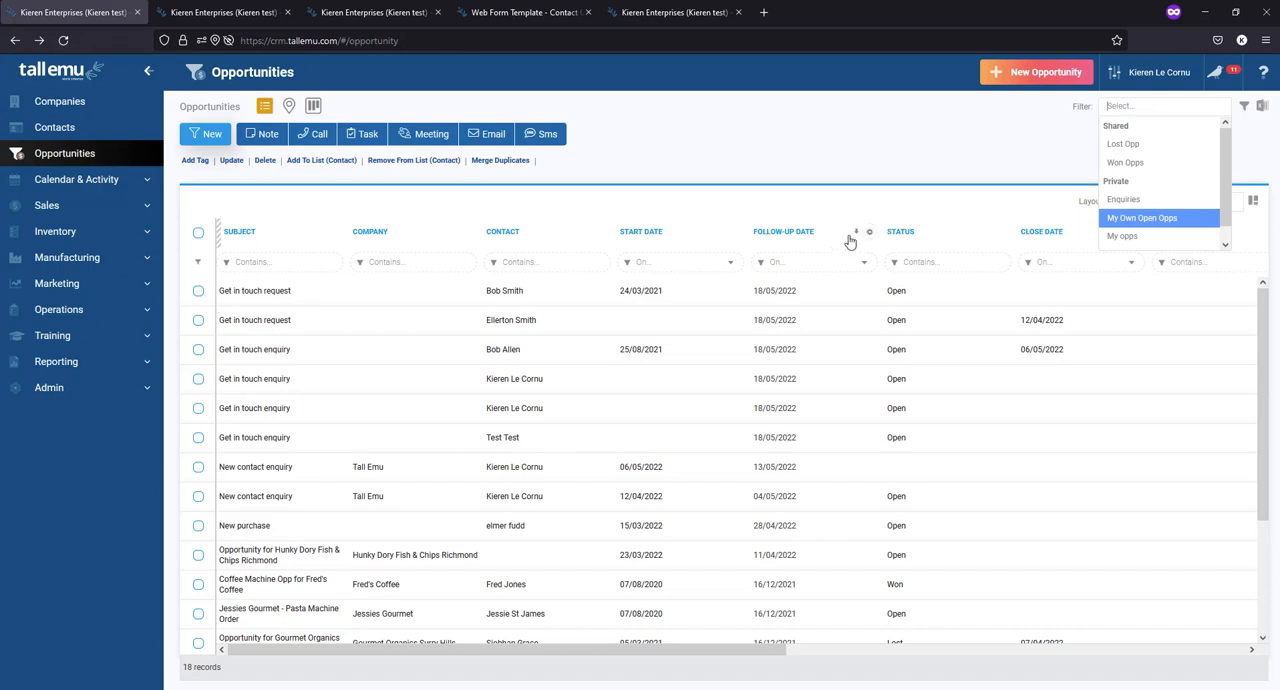
{"action": "left_click", "coordinate": [1244, 106]}
{"action": "left_click", "coordinate": [1215, 124]}
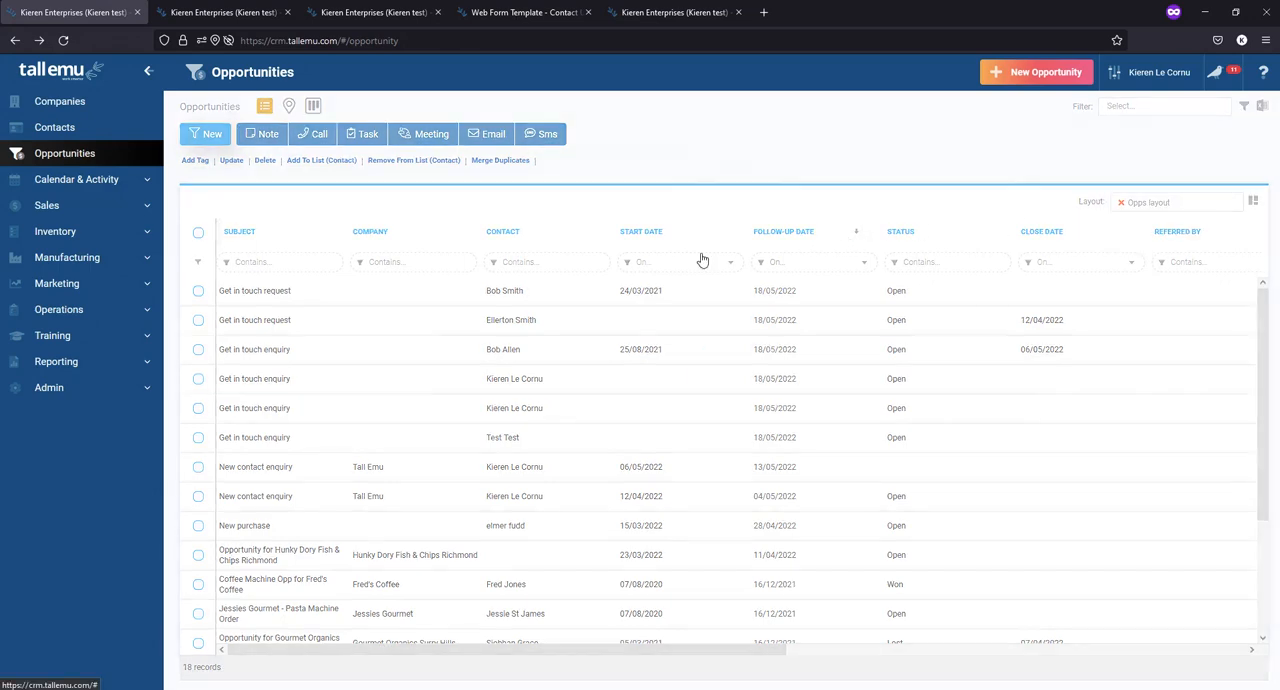
{"action": "left_click_drag", "start_coordinate": [685, 279], "coordinate": [463, 291]}
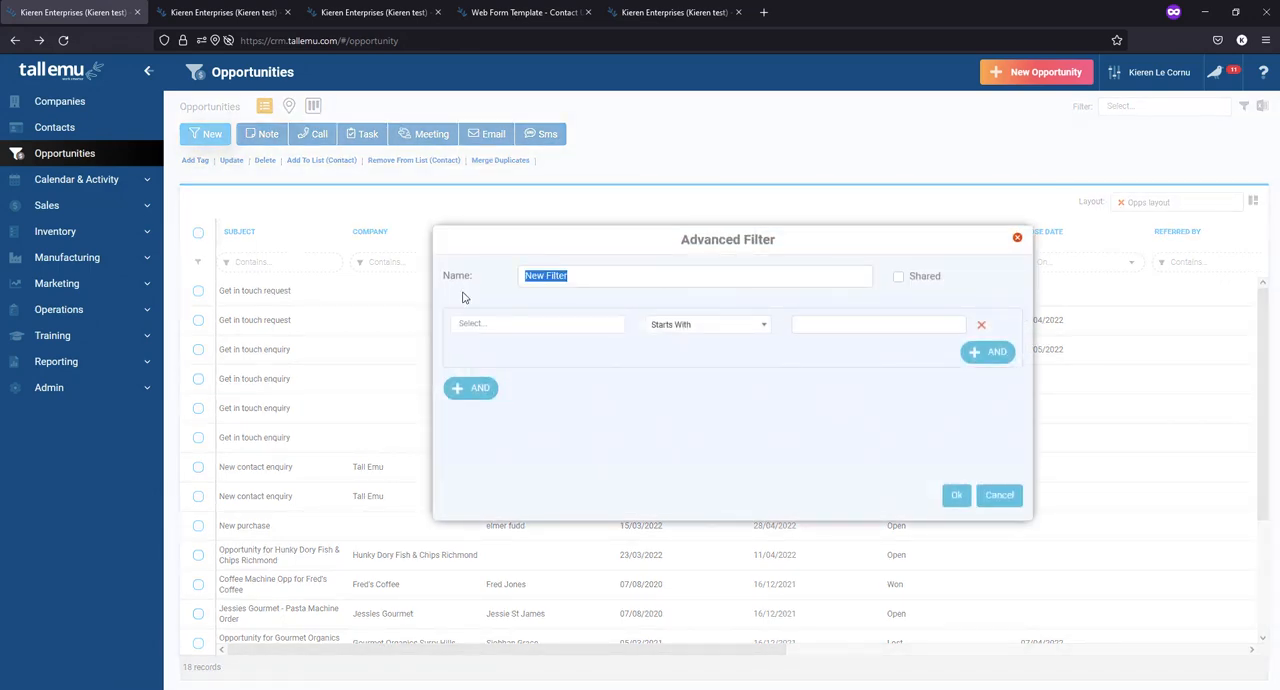
{"action": "type", "text": "Opps to f/up this week"}
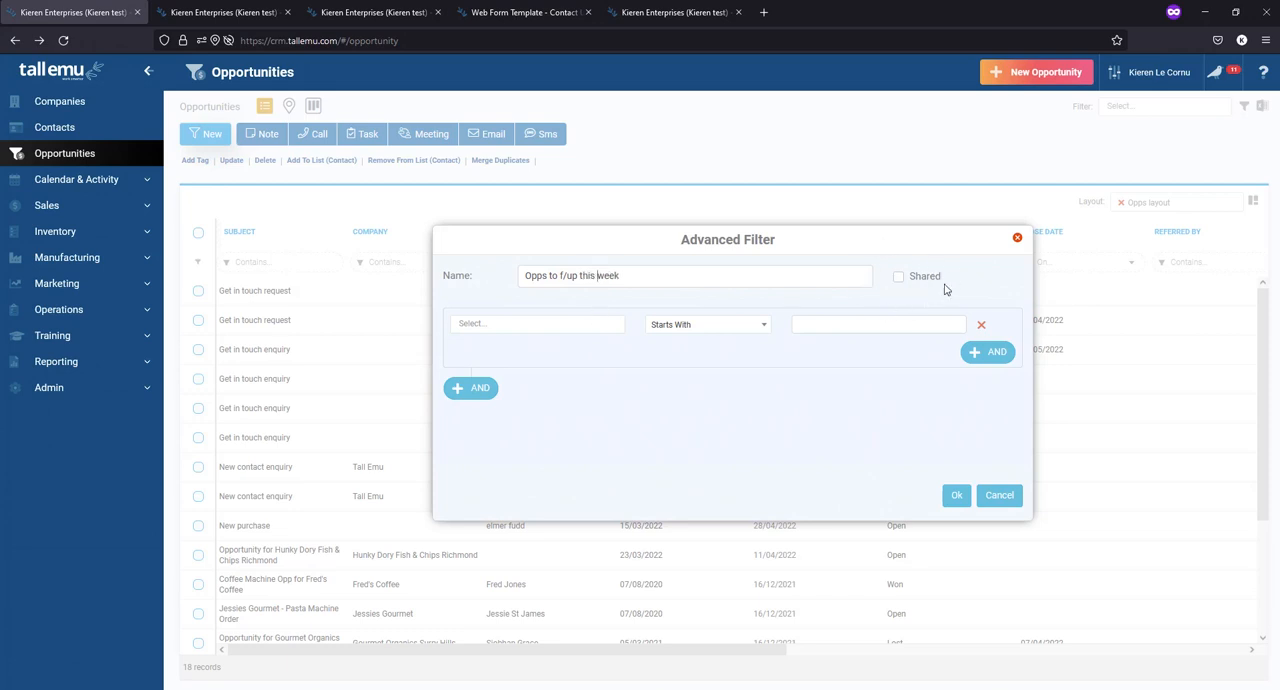
- Set the new filter's first condition to Assigned To contains the assignee's first name
{"action": "left_click", "coordinate": [547, 328]}
{"action": "type", "text": "ass"}
{"action": "left_click", "coordinate": [543, 357]}
{"action": "left_click", "coordinate": [716, 328]}
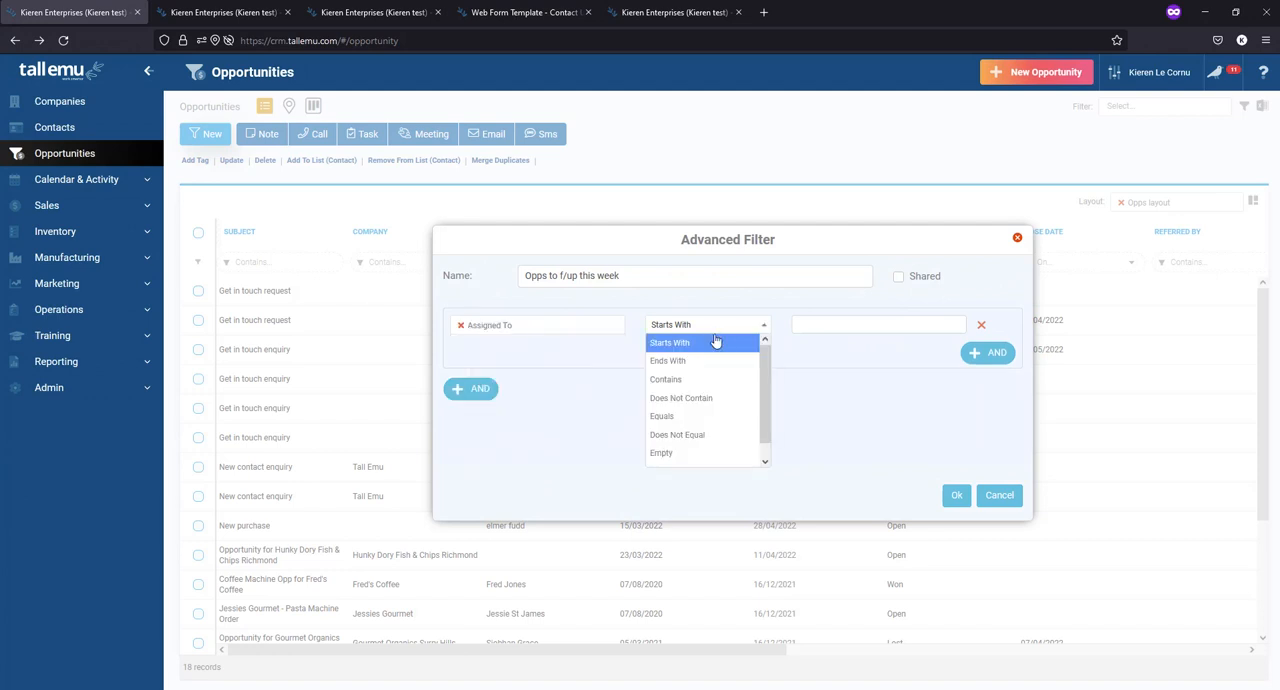
{"action": "left_click", "coordinate": [684, 416]}
{"action": "left_click", "coordinate": [760, 327]}
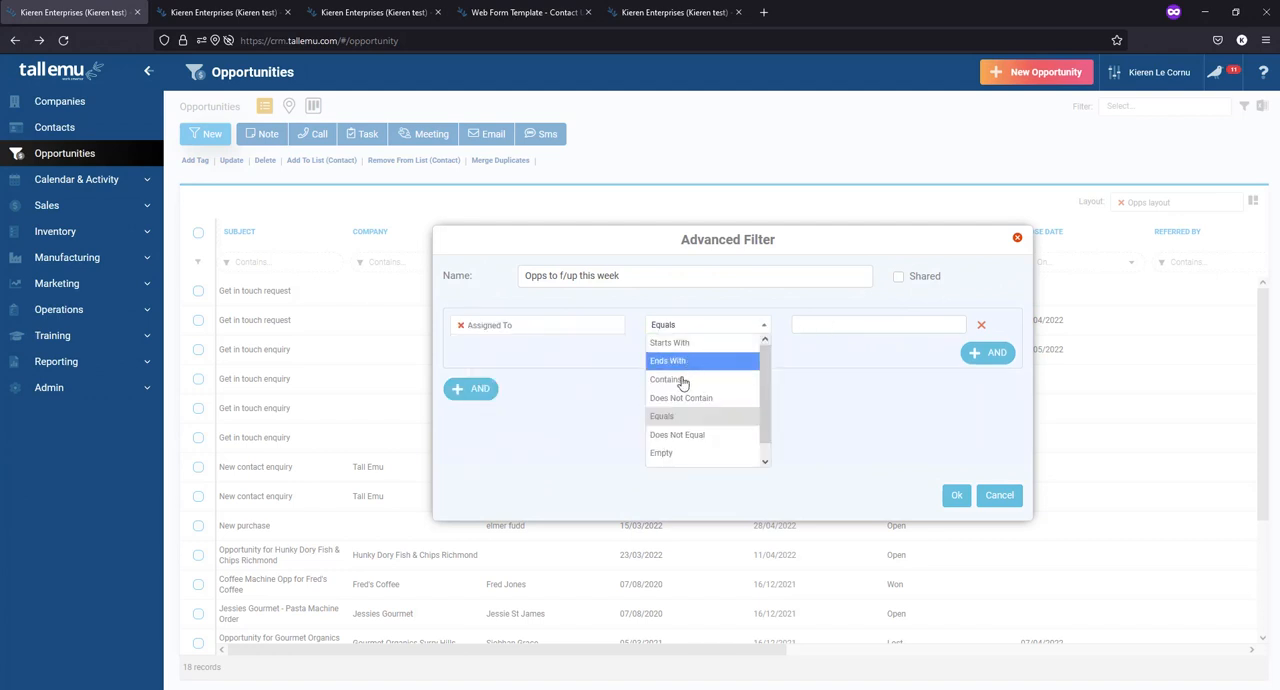
{"action": "left_click", "coordinate": [682, 381]}
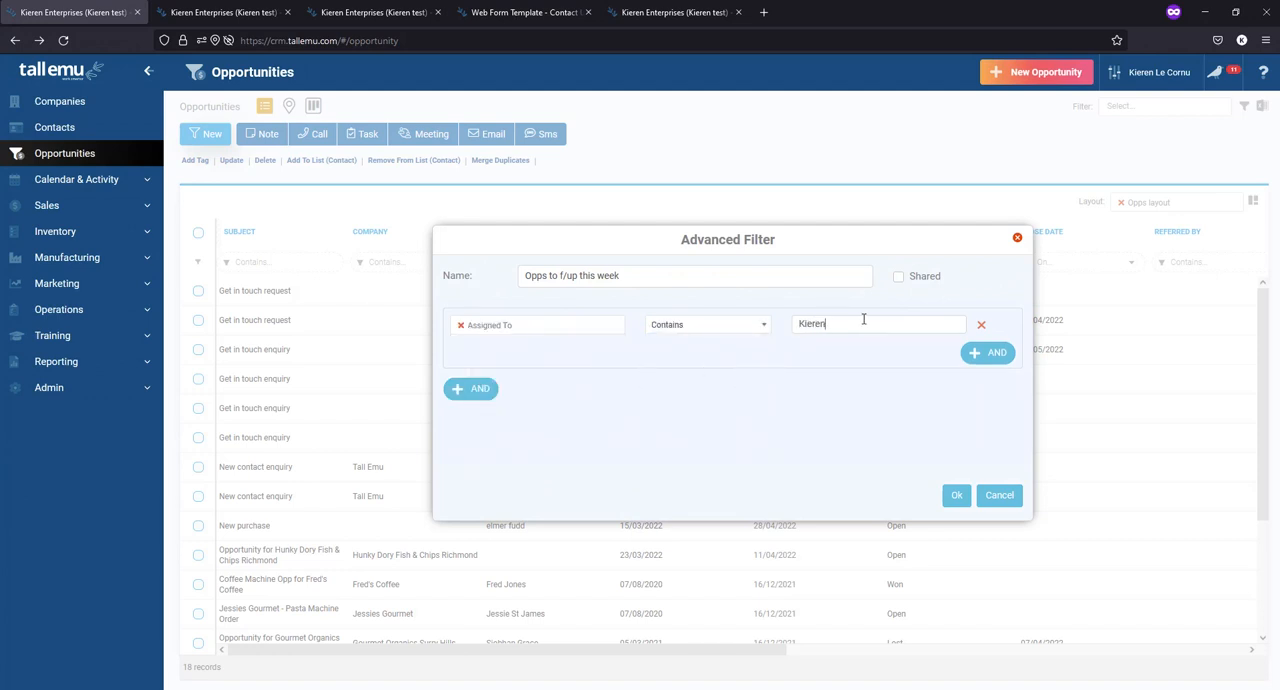
{"action": "left_click", "coordinate": [864, 319]}
{"action": "type", "text": "Kieren"}
- Add an AND condition that Follow-Up Date is This week, and save and apply the filter
{"action": "left_click", "coordinate": [987, 352]}
{"action": "left_click", "coordinate": [535, 356]}
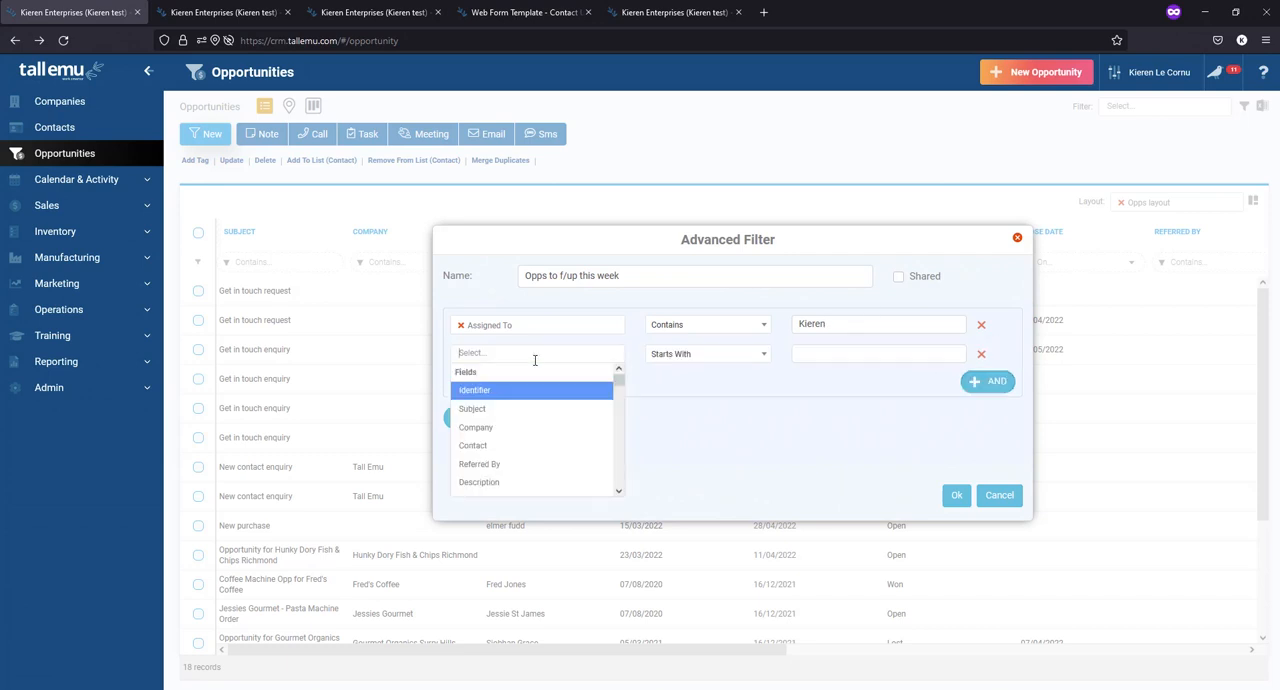
{"action": "type", "text": "fo"}
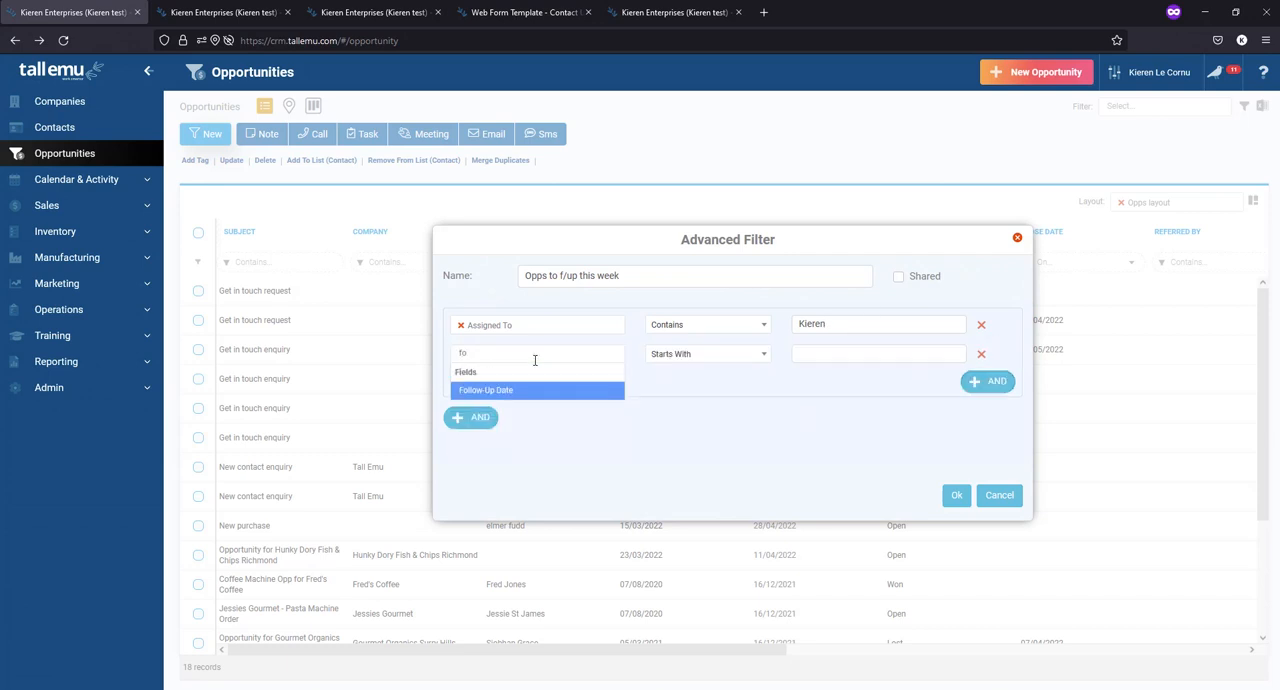
{"action": "left_click", "coordinate": [533, 391]}
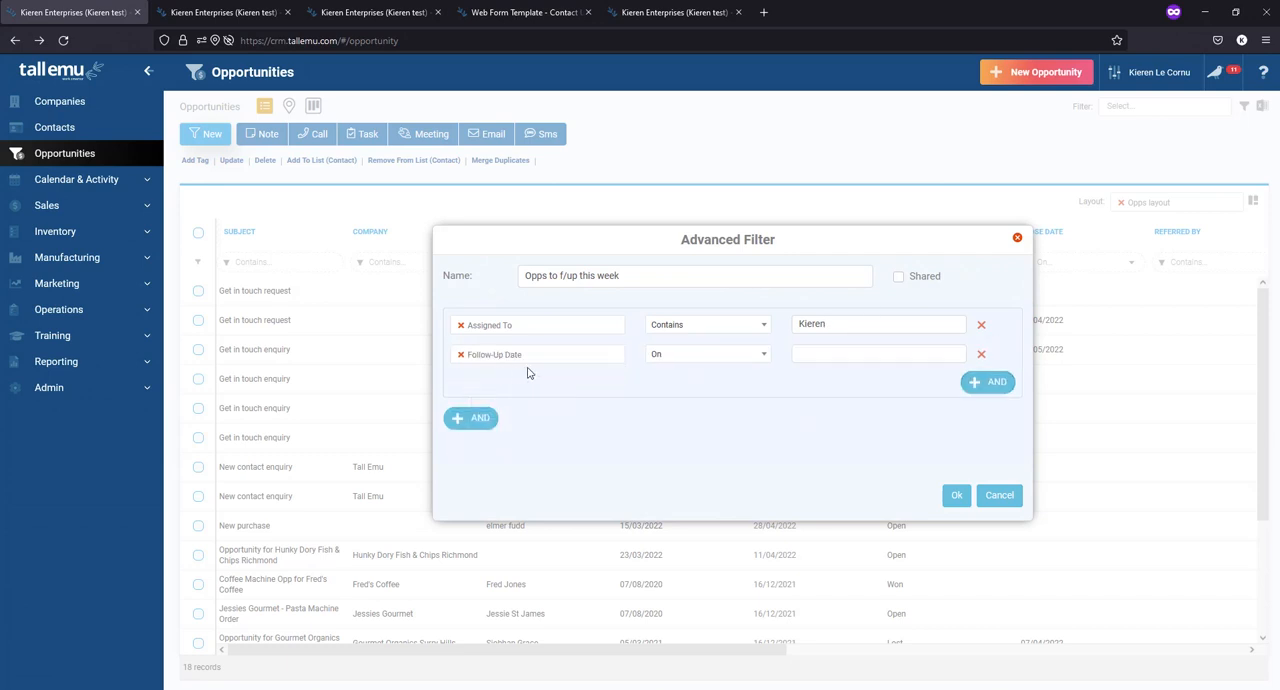
{"action": "left_click", "coordinate": [667, 358]}
{"action": "scroll", "coordinate": [678, 435], "scroll_direction": "down", "scroll_amount": 2}
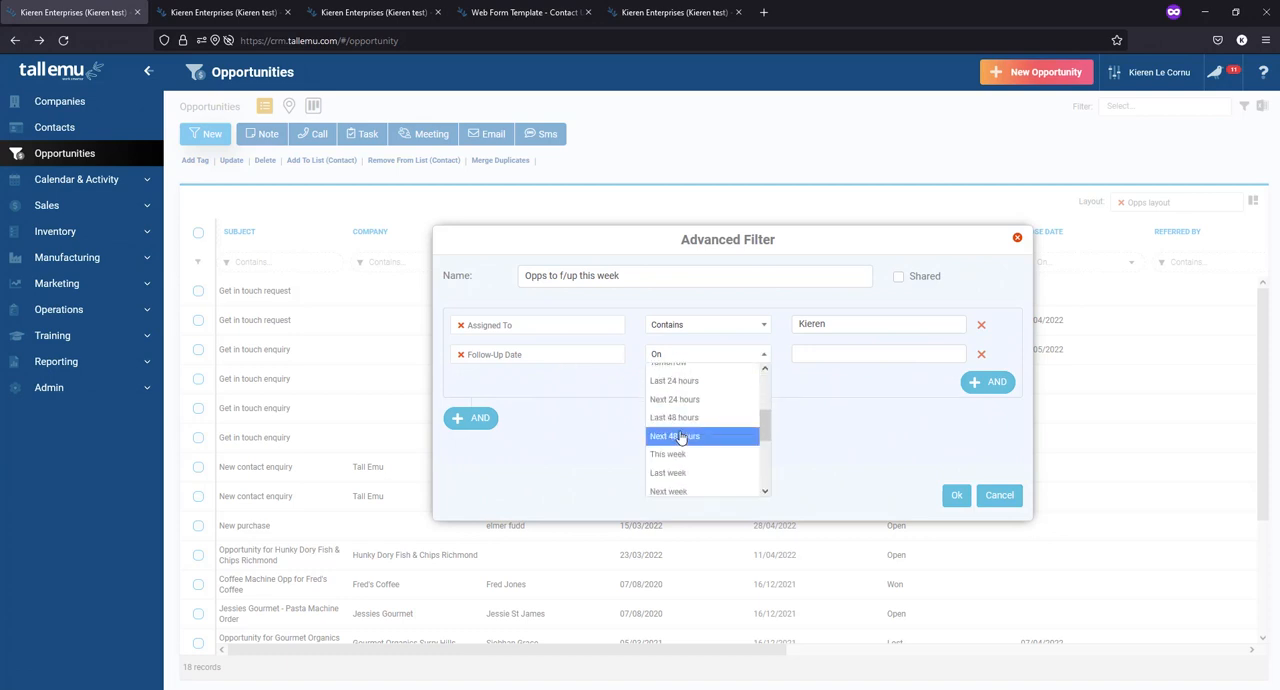
{"action": "scroll", "coordinate": [680, 437], "scroll_direction": "down", "scroll_amount": 3}
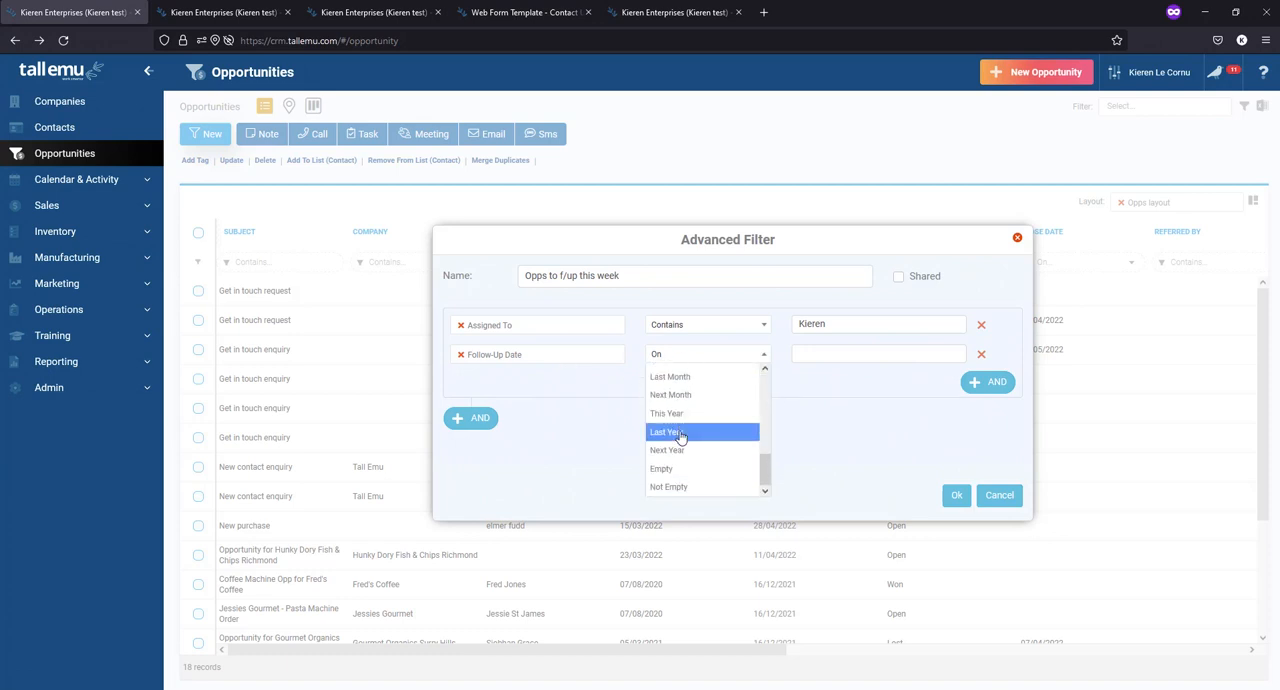
{"action": "scroll", "coordinate": [680, 437], "scroll_direction": "up", "scroll_amount": 3}
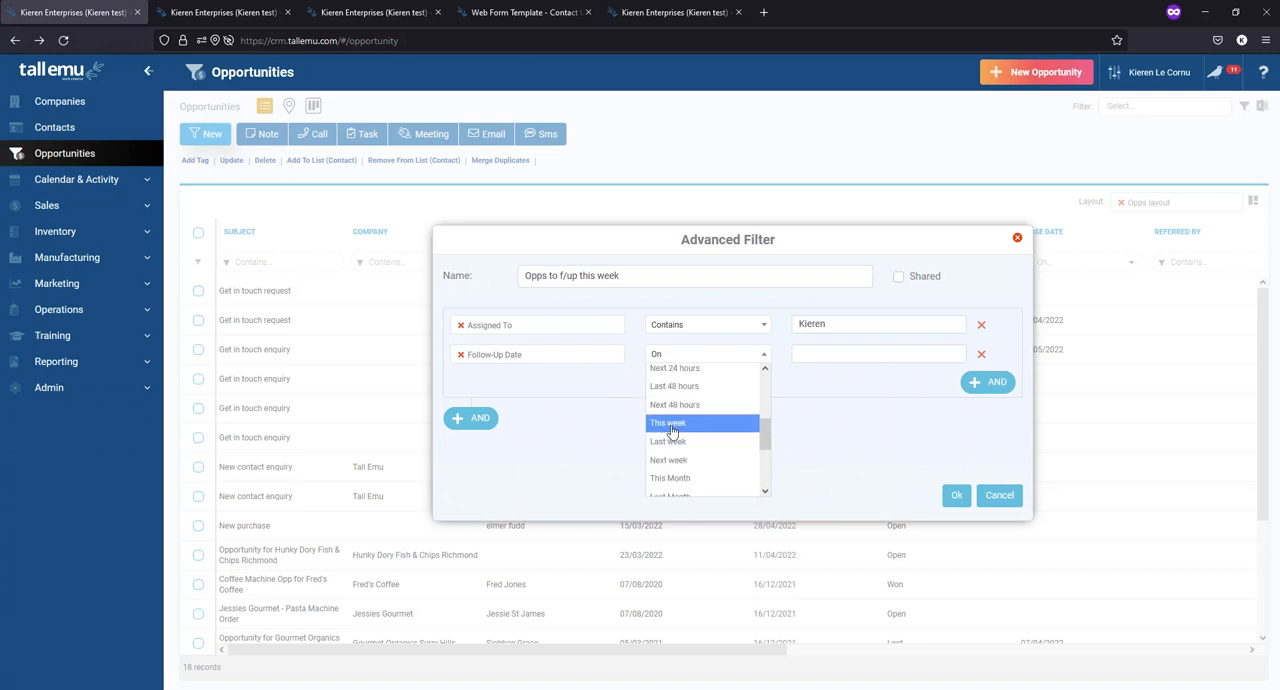
{"action": "left_click", "coordinate": [672, 428]}
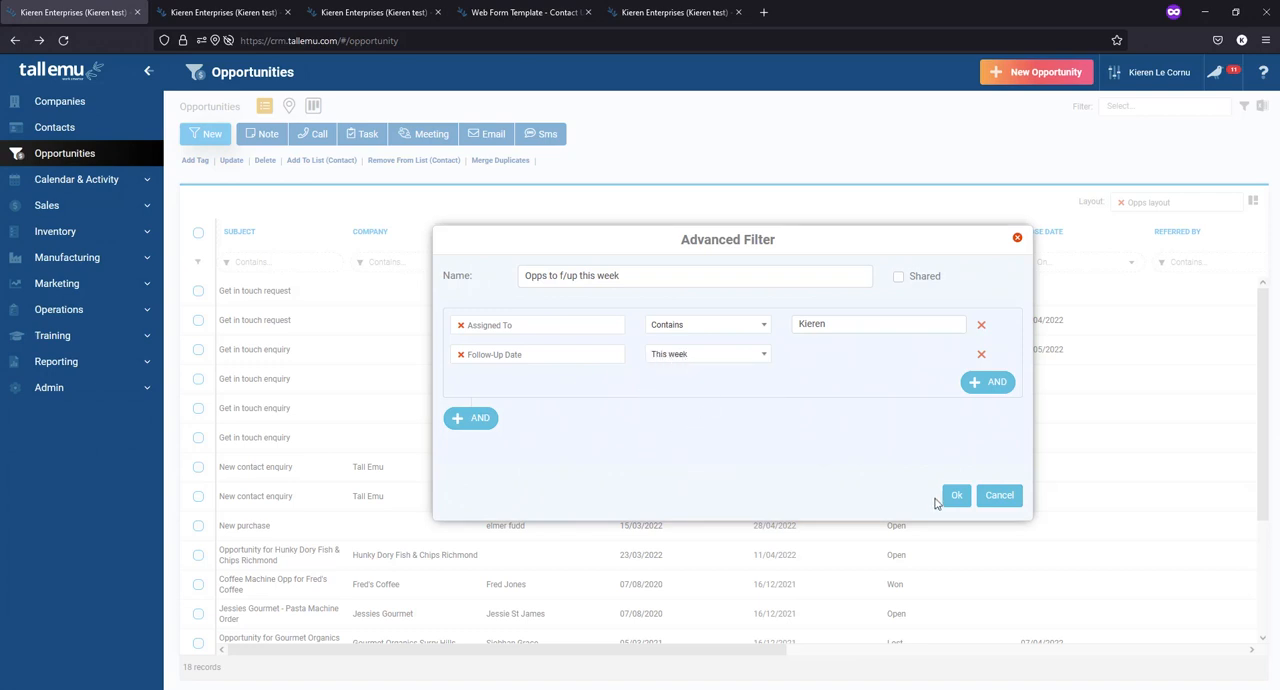
{"action": "left_click", "coordinate": [963, 502]}
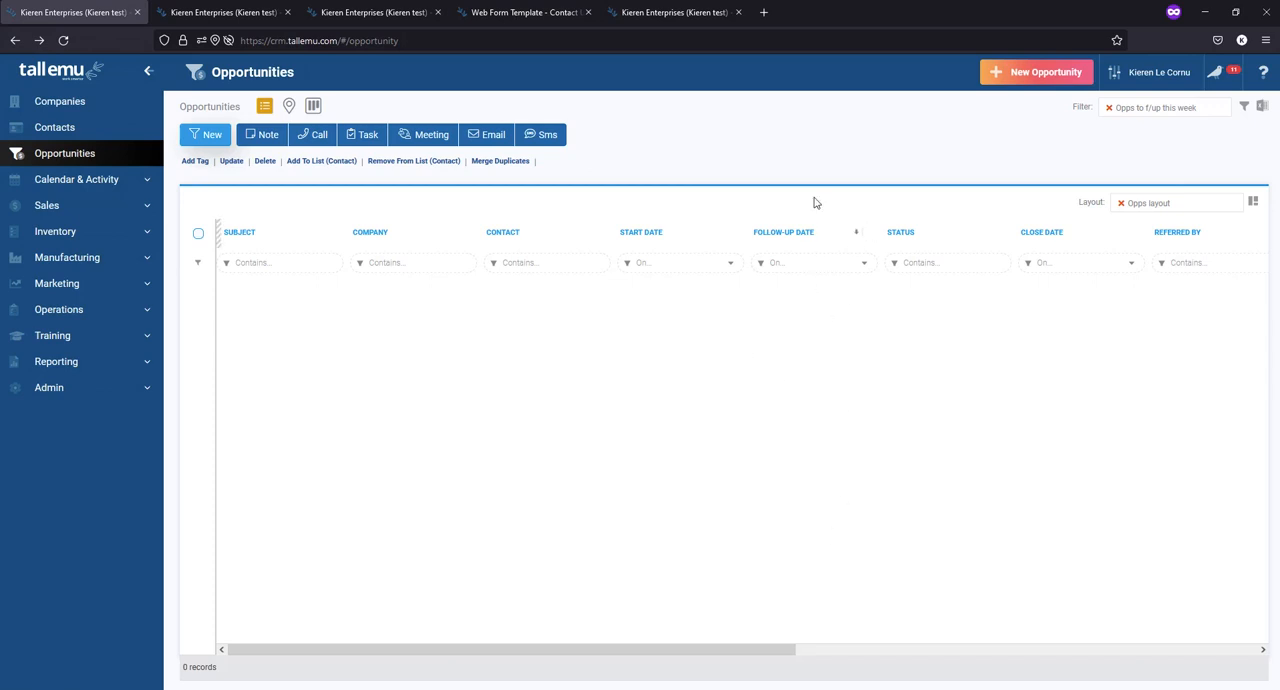
- Edit the "Opps to f/up this week" filter, changing its Follow-Up Date condition to Last Year, and apply it
{"action": "left_click", "coordinate": [1243, 110]}
{"action": "left_click", "coordinate": [1208, 142]}
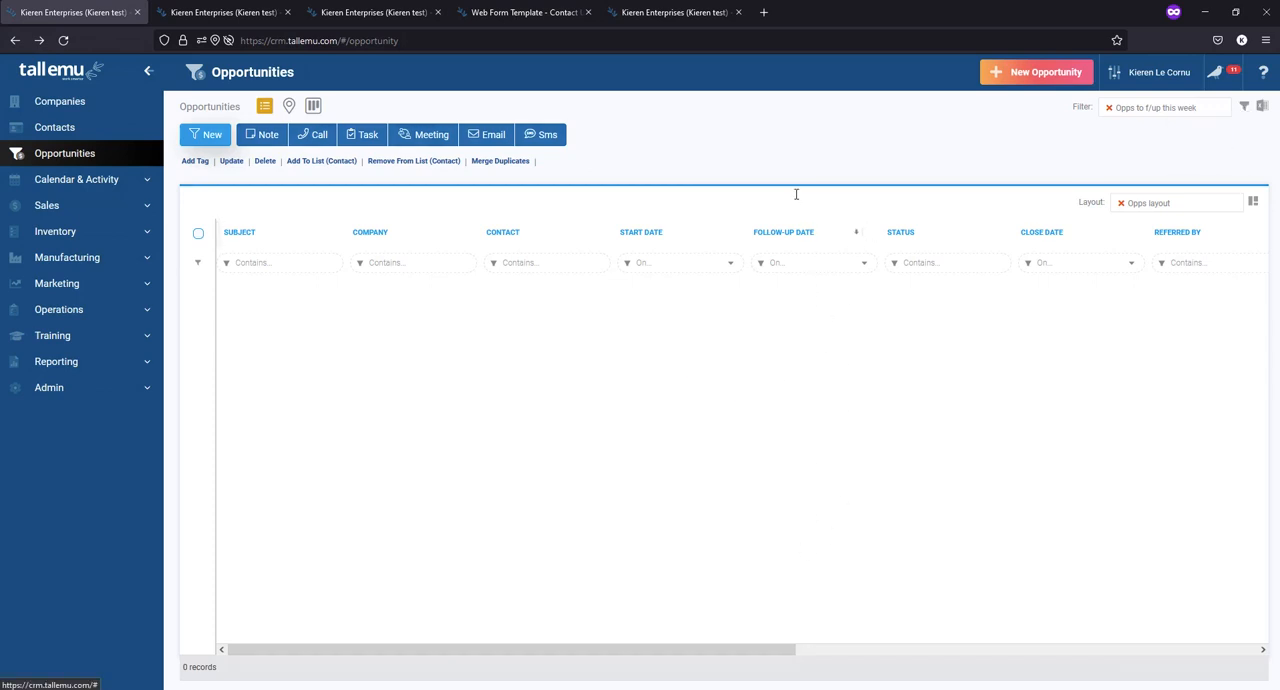
{"action": "left_click", "coordinate": [681, 355]}
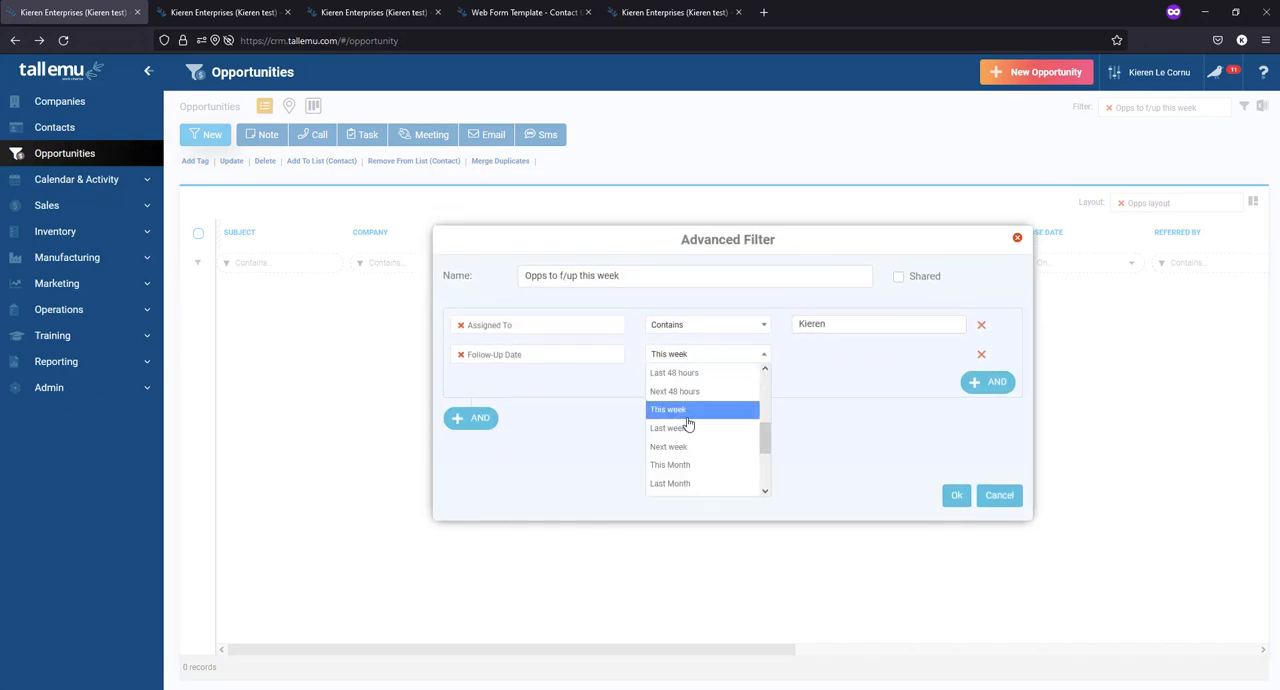
{"action": "scroll", "coordinate": [688, 424], "scroll_direction": "up", "scroll_amount": 2}
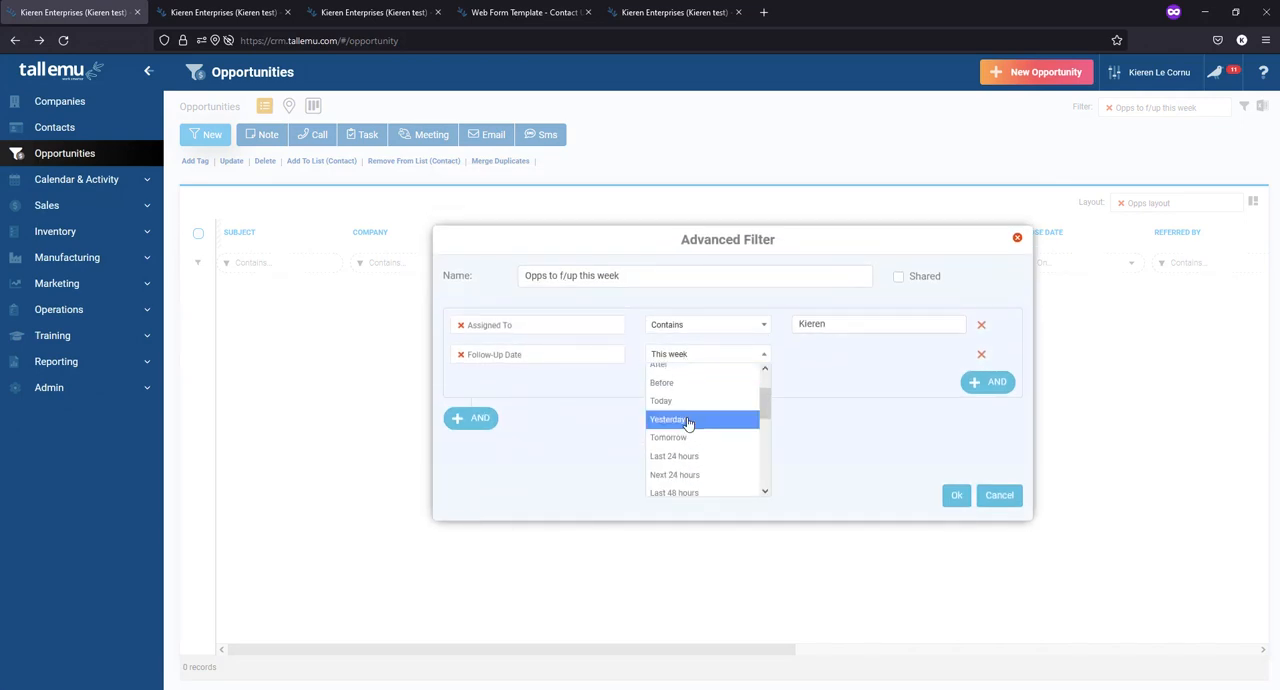
{"action": "scroll", "coordinate": [690, 424], "scroll_direction": "down", "scroll_amount": 5}
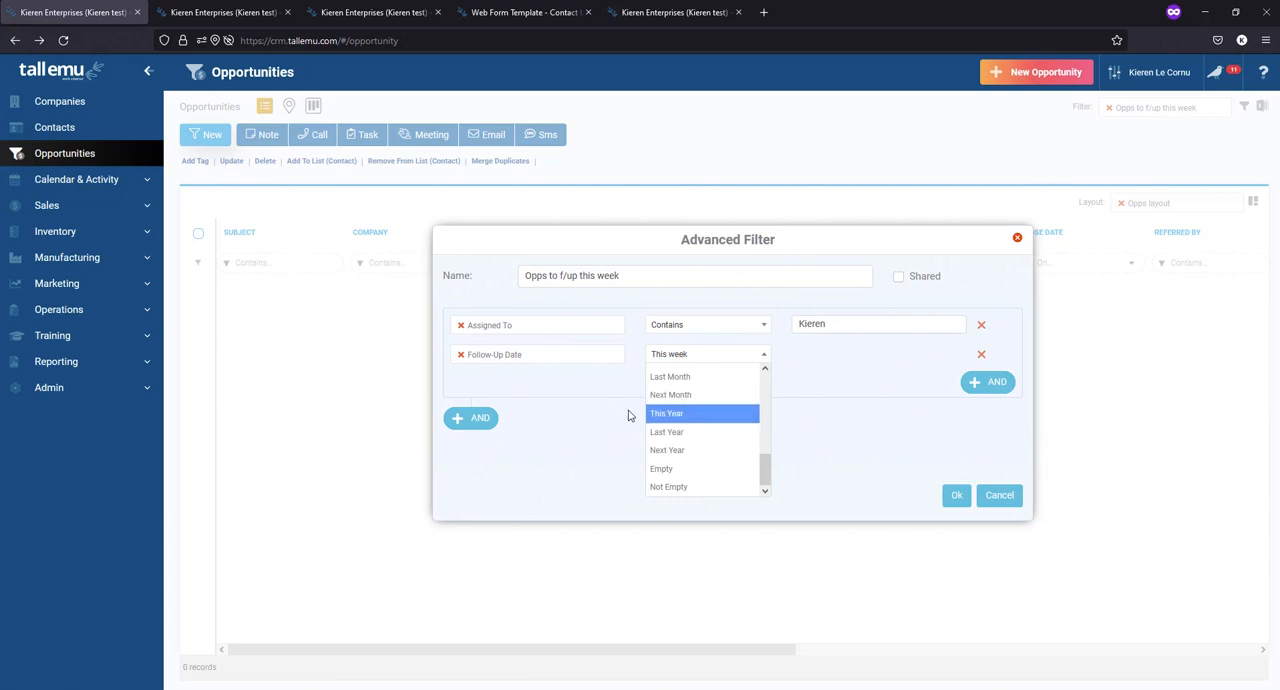
{"action": "left_click", "coordinate": [666, 431]}
{"action": "left_click", "coordinate": [956, 495]}
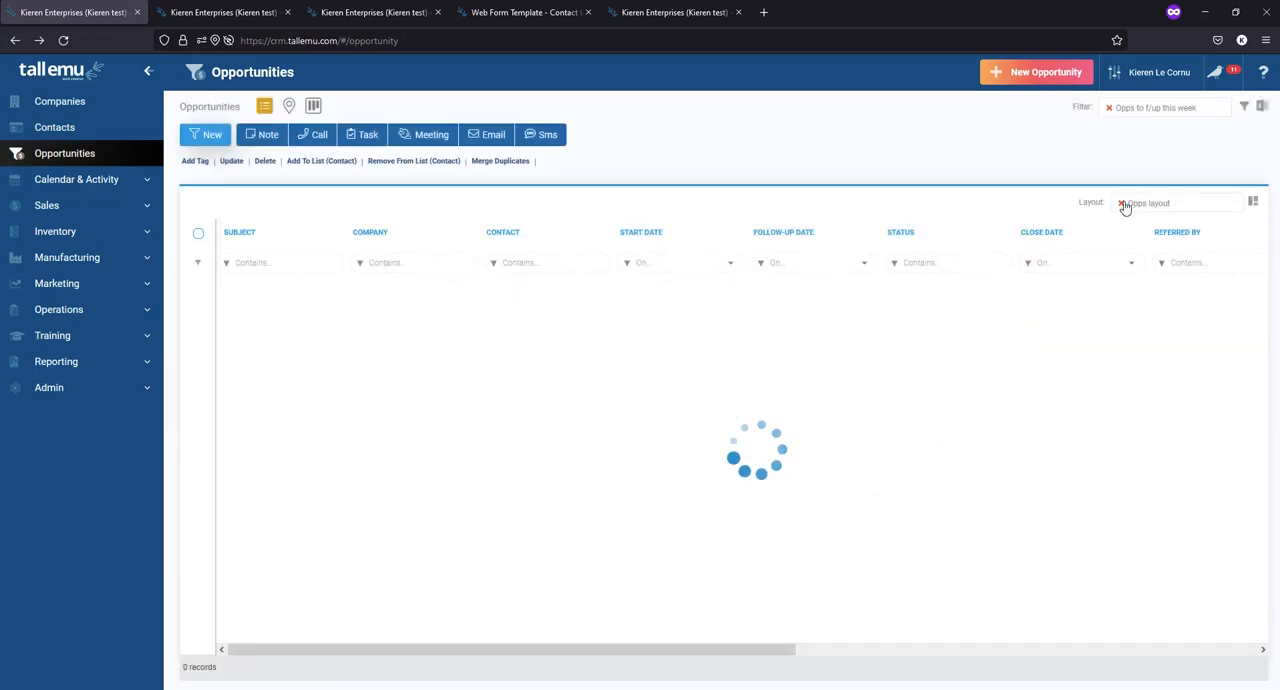
- Clear the applied filter and the Opps layout to list all opportunities in the default columns
{"action": "left_click", "coordinate": [1109, 107]}
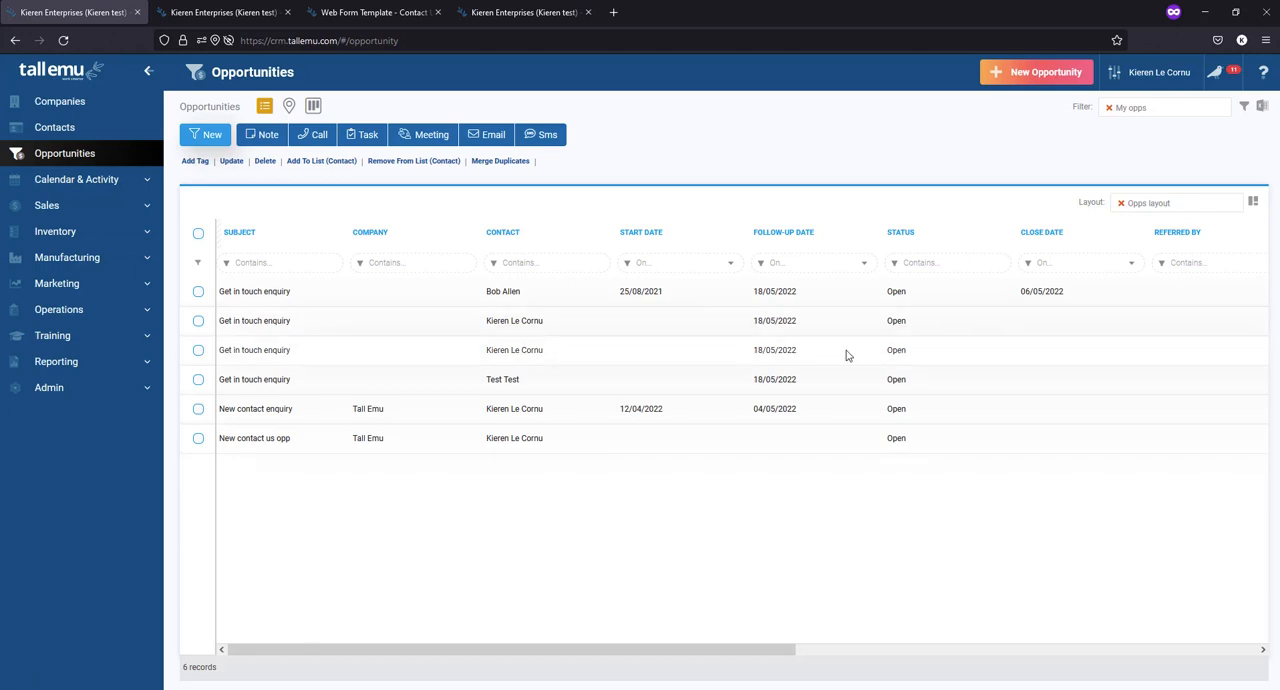
{"action": "left_click", "coordinate": [1121, 203]}
{"action": "left_click", "coordinate": [1108, 110]}
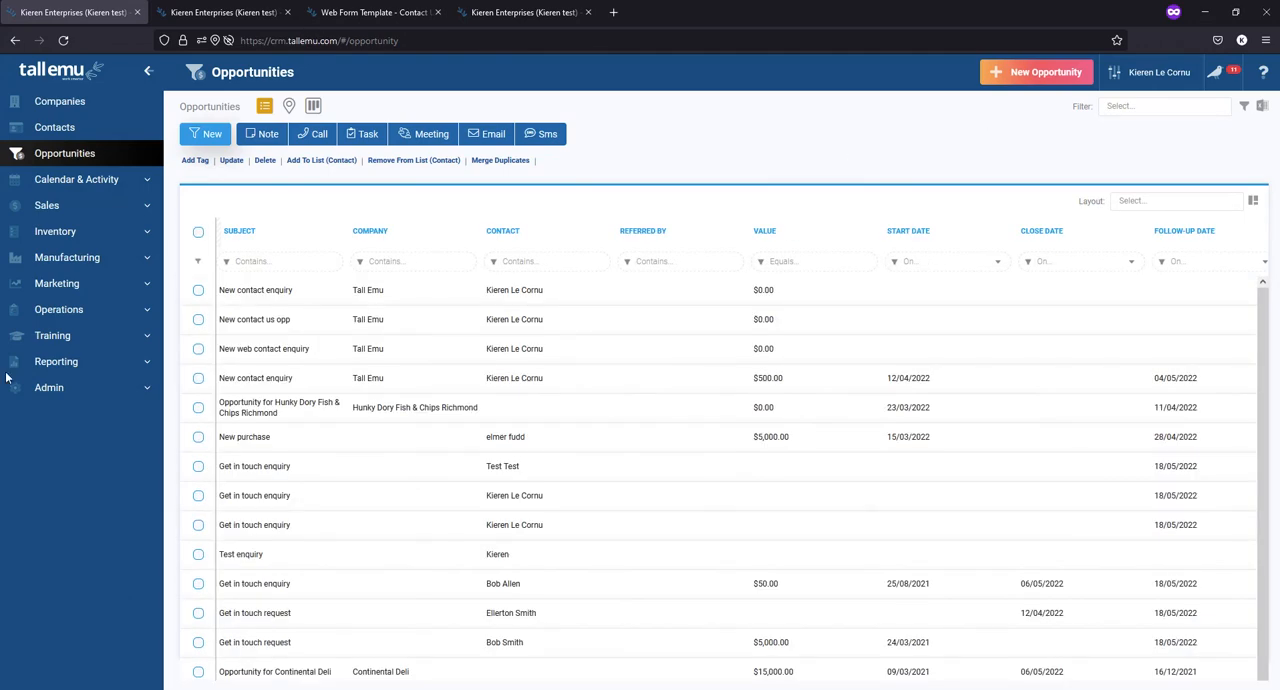
- Open the Opportunity Settings under the Admin settings in the second browser tab
{"action": "left_click", "coordinate": [222, 12]}
{"action": "left_click", "coordinate": [70, 390]}
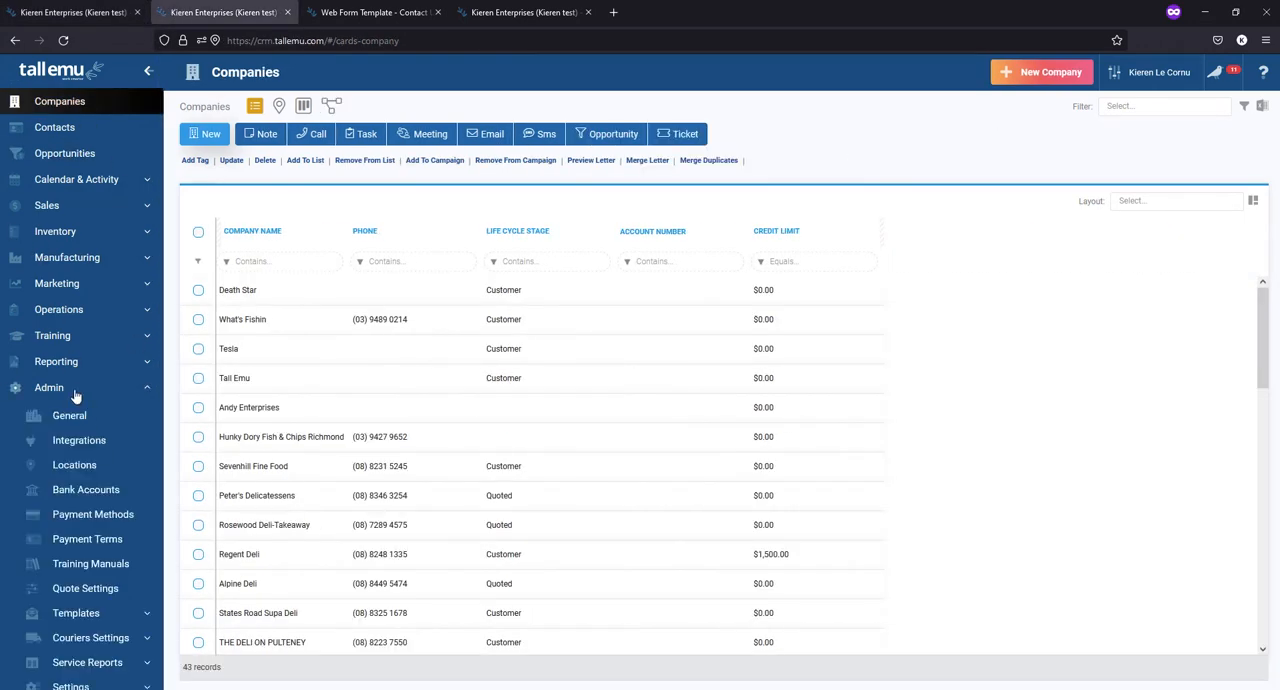
{"action": "scroll", "coordinate": [65, 540], "scroll_direction": "down", "scroll_amount": 3}
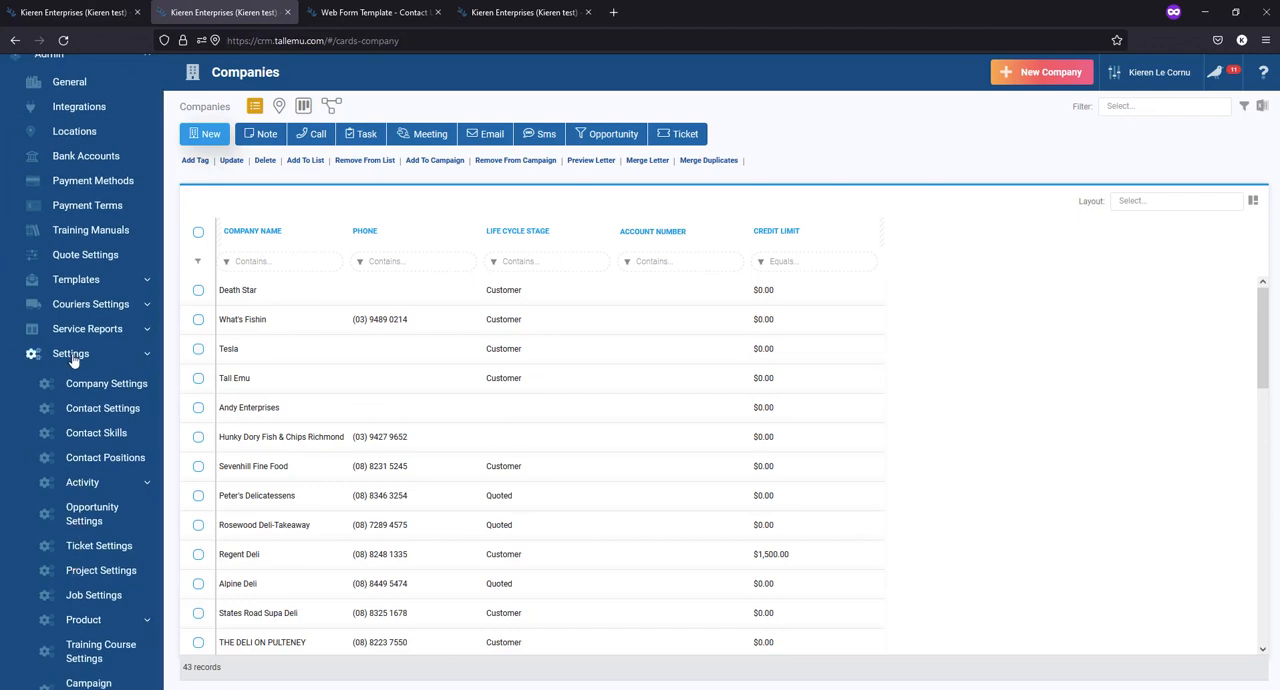
{"action": "left_click", "coordinate": [90, 514]}
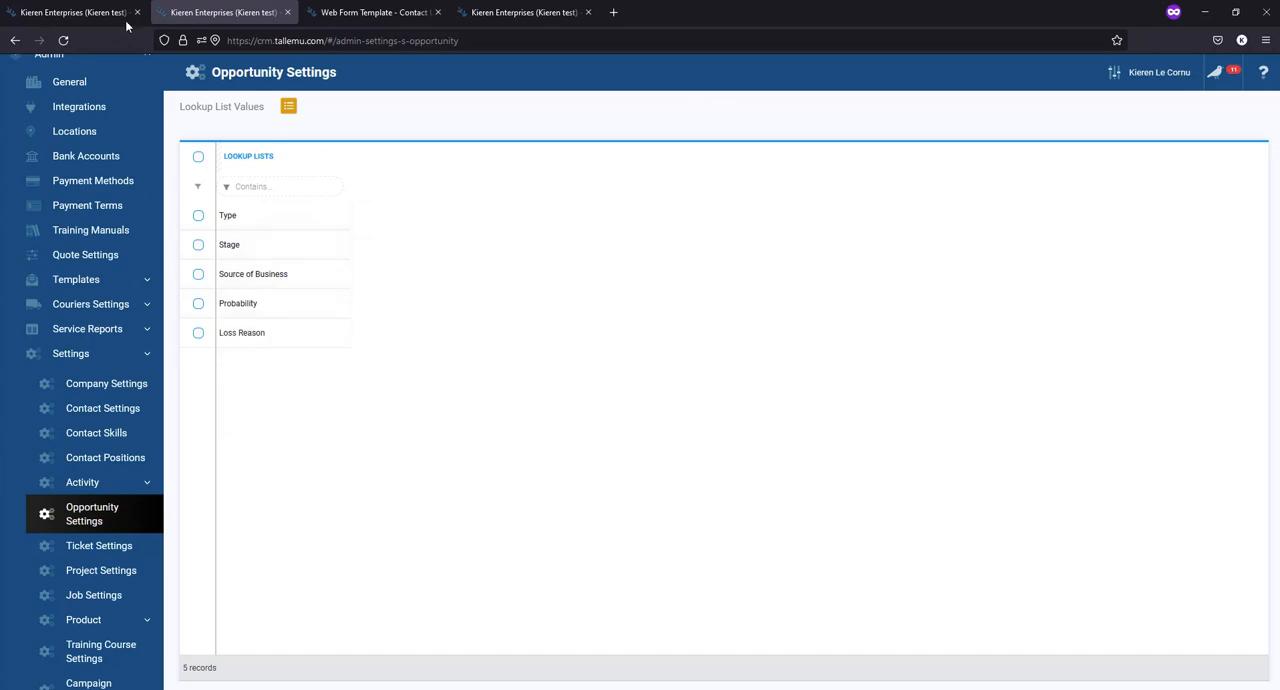
- Start a new opportunity and examine the choices for its Type, Stage, Probability and Source of Business fields
{"action": "left_click", "coordinate": [94, 13]}
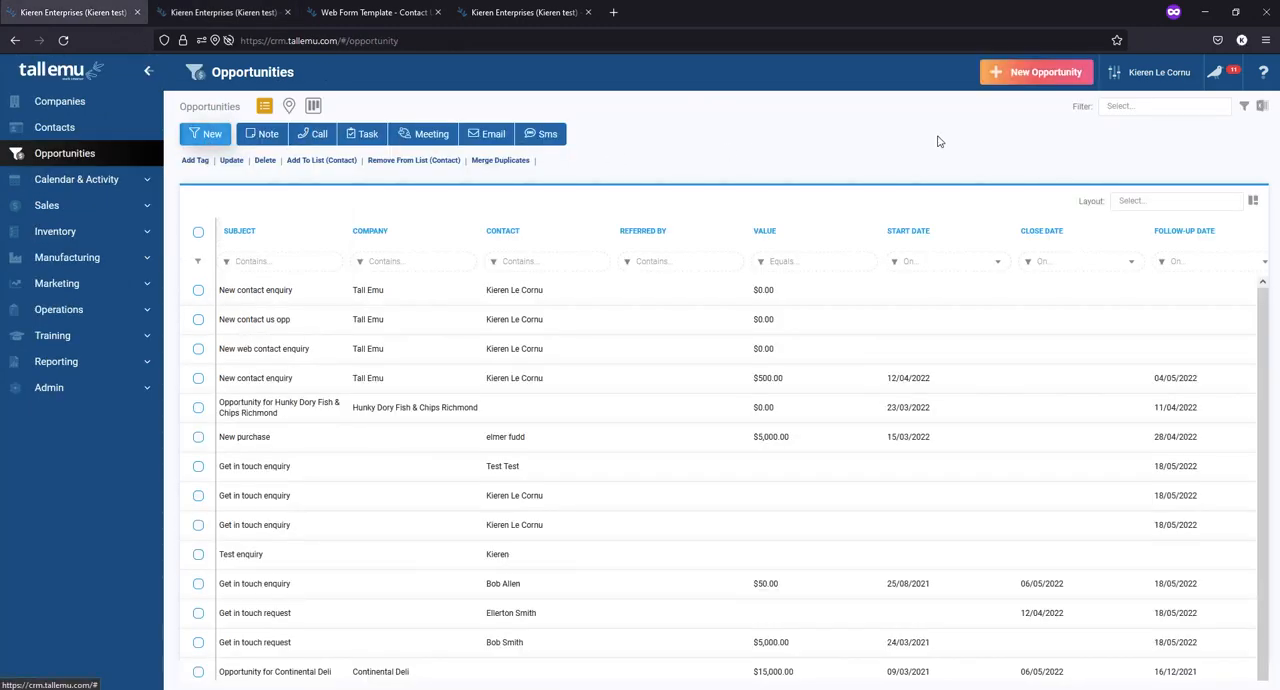
{"action": "left_click", "coordinate": [1030, 74]}
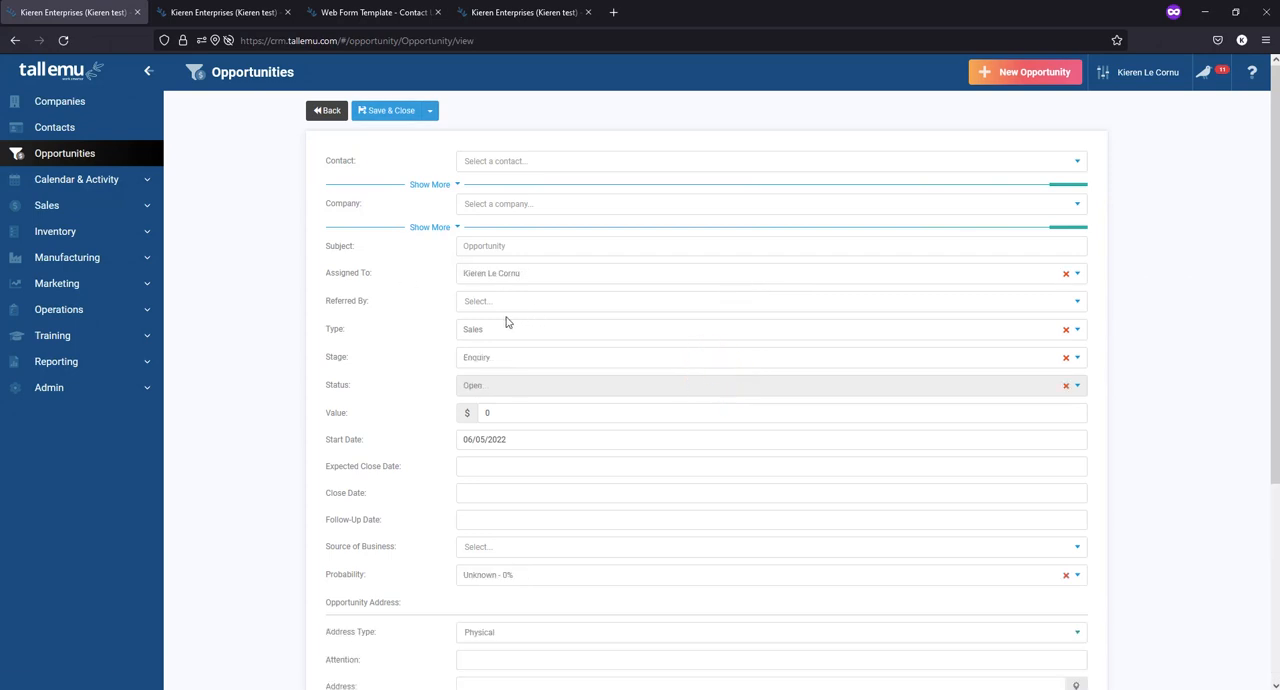
{"action": "left_click", "coordinate": [491, 333]}
{"action": "left_click", "coordinate": [490, 349]}
{"action": "left_click", "coordinate": [494, 357]}
{"action": "left_click", "coordinate": [343, 345]}
{"action": "scroll", "coordinate": [435, 411], "scroll_direction": "down", "scroll_amount": 2}
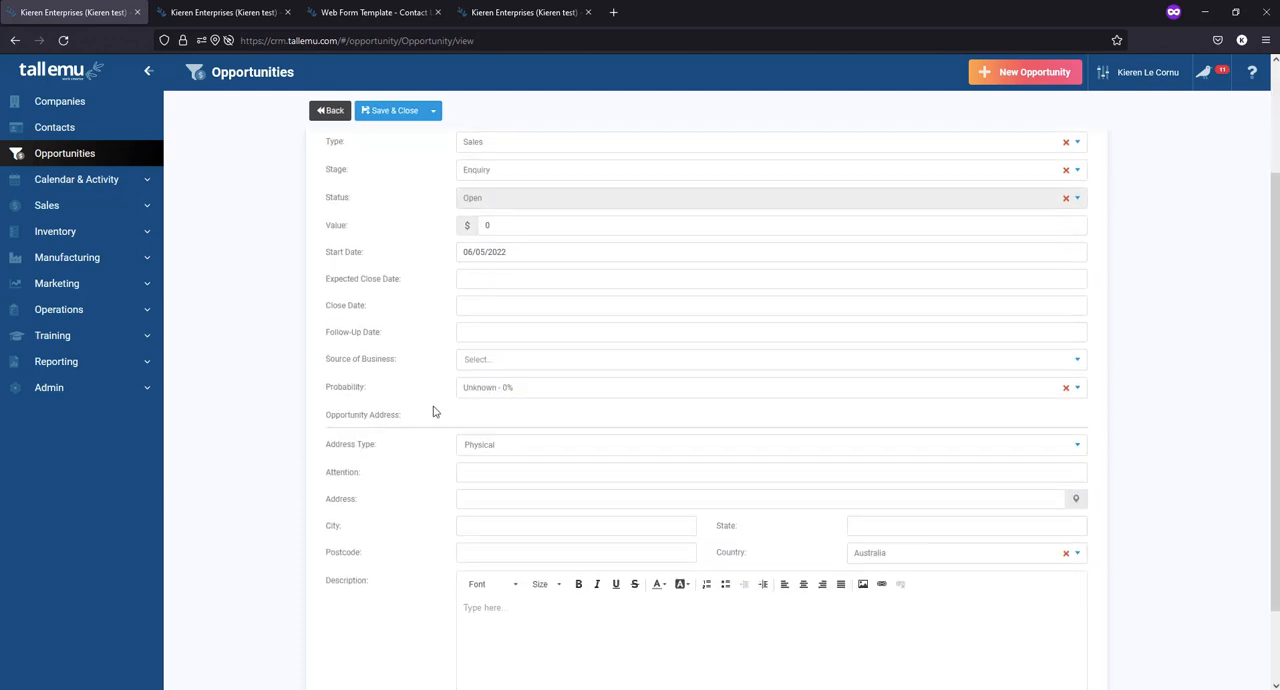
{"action": "left_click", "coordinate": [493, 390]}
{"action": "left_click", "coordinate": [485, 358]}
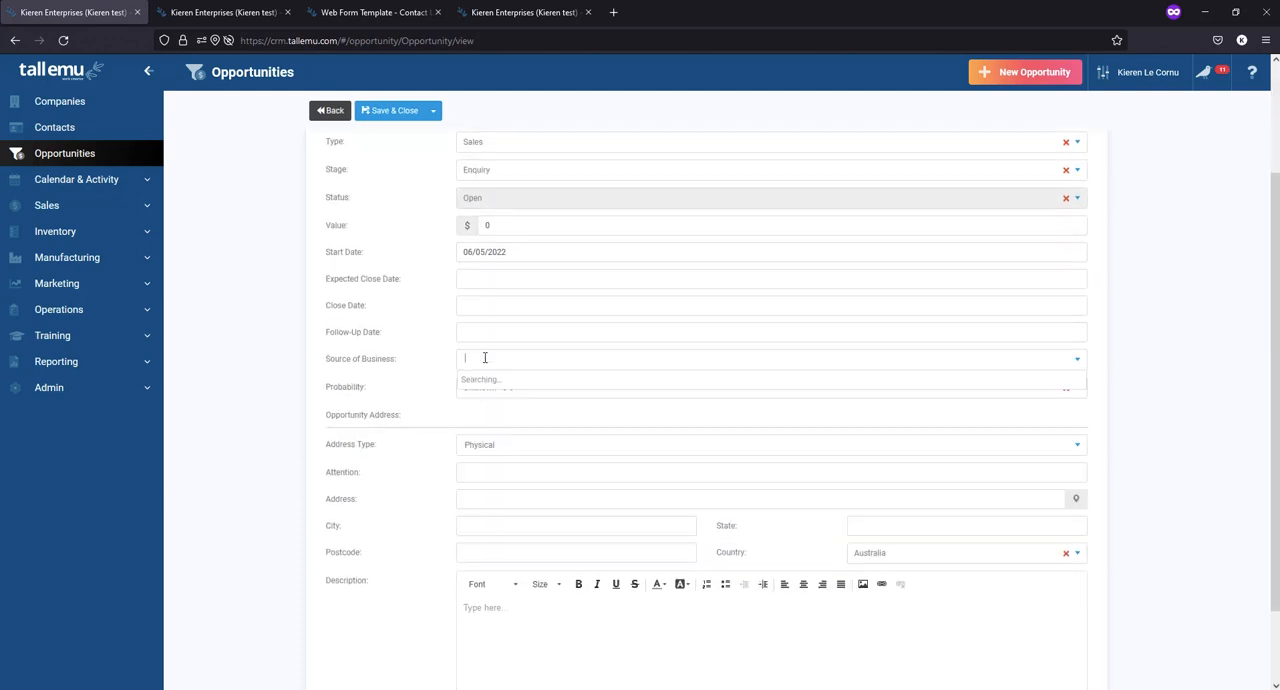
{"action": "scroll", "coordinate": [377, 318], "scroll_direction": "up", "scroll_amount": 2}
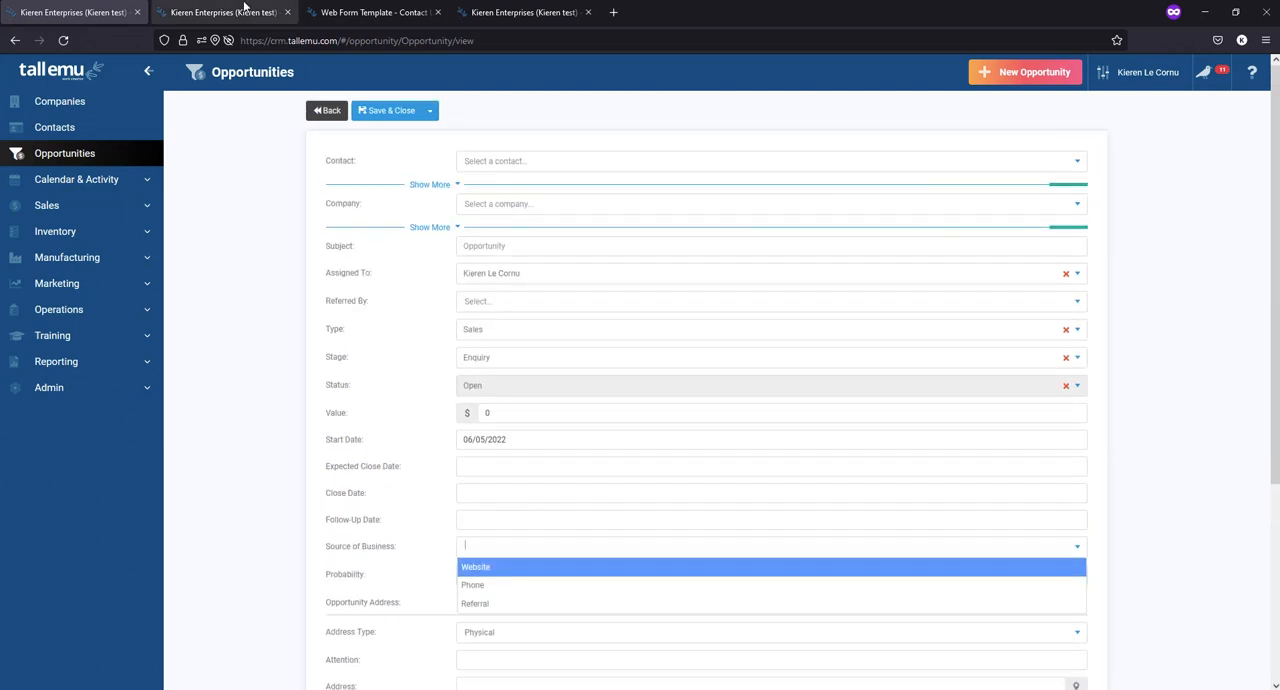
- Open the Type lookup list in Opportunity Settings and view the form for adding a value, closing it without saving
{"action": "left_click", "coordinate": [237, 13]}
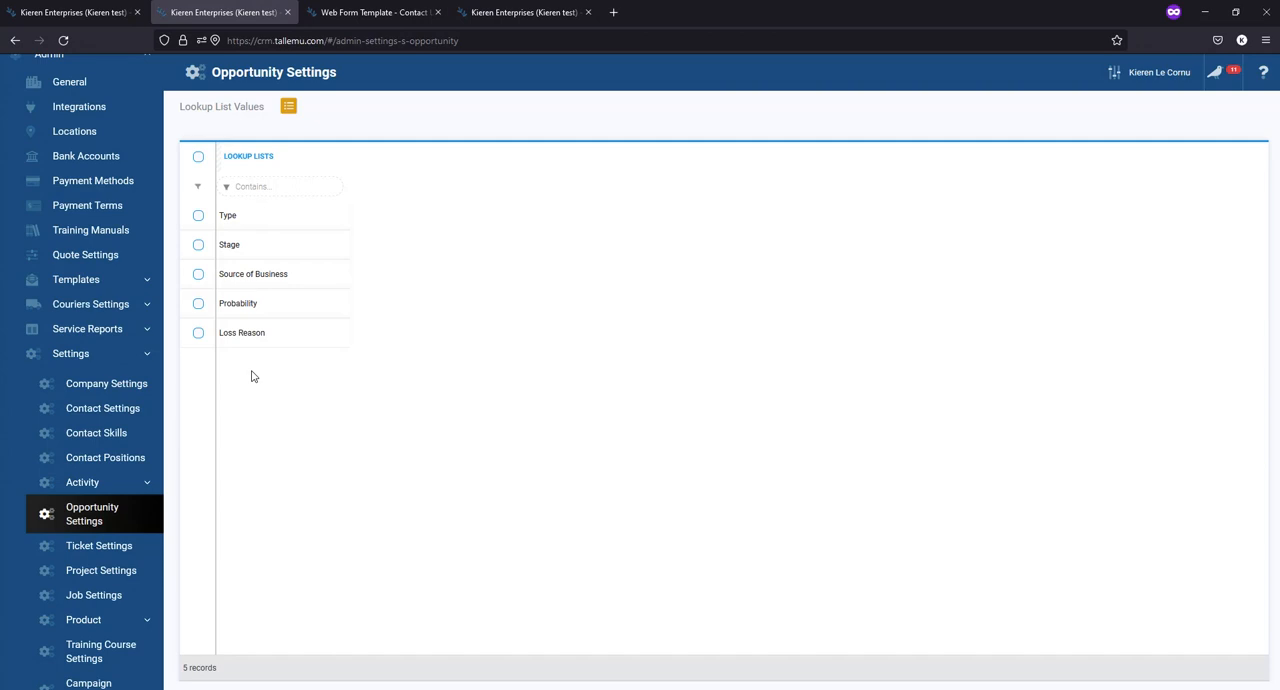
{"action": "left_click", "coordinate": [241, 216]}
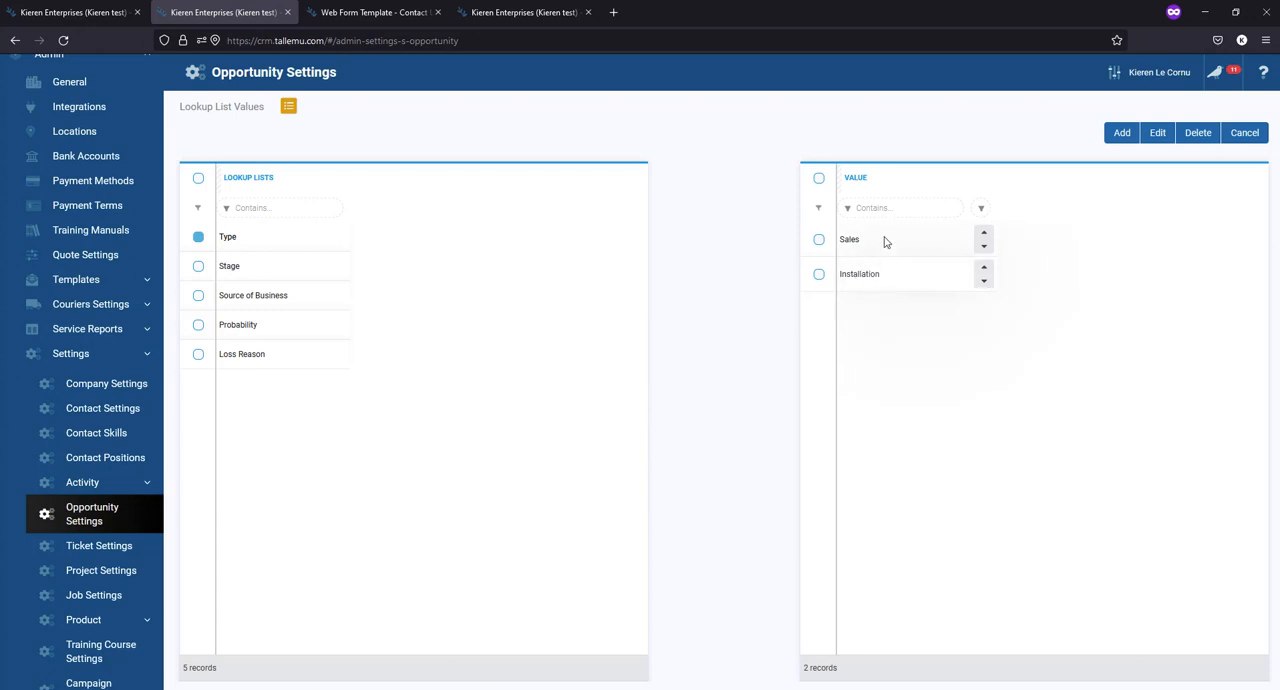
{"action": "left_click", "coordinate": [1124, 136]}
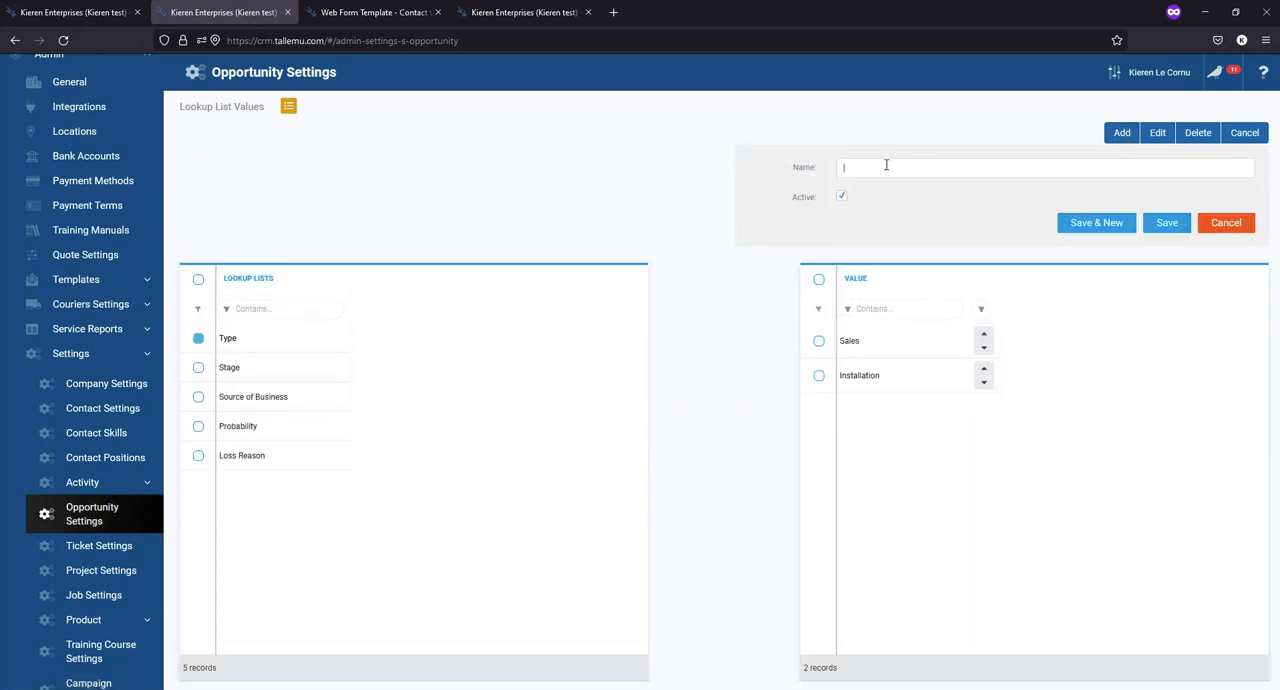
{"action": "left_click", "coordinate": [1232, 225]}
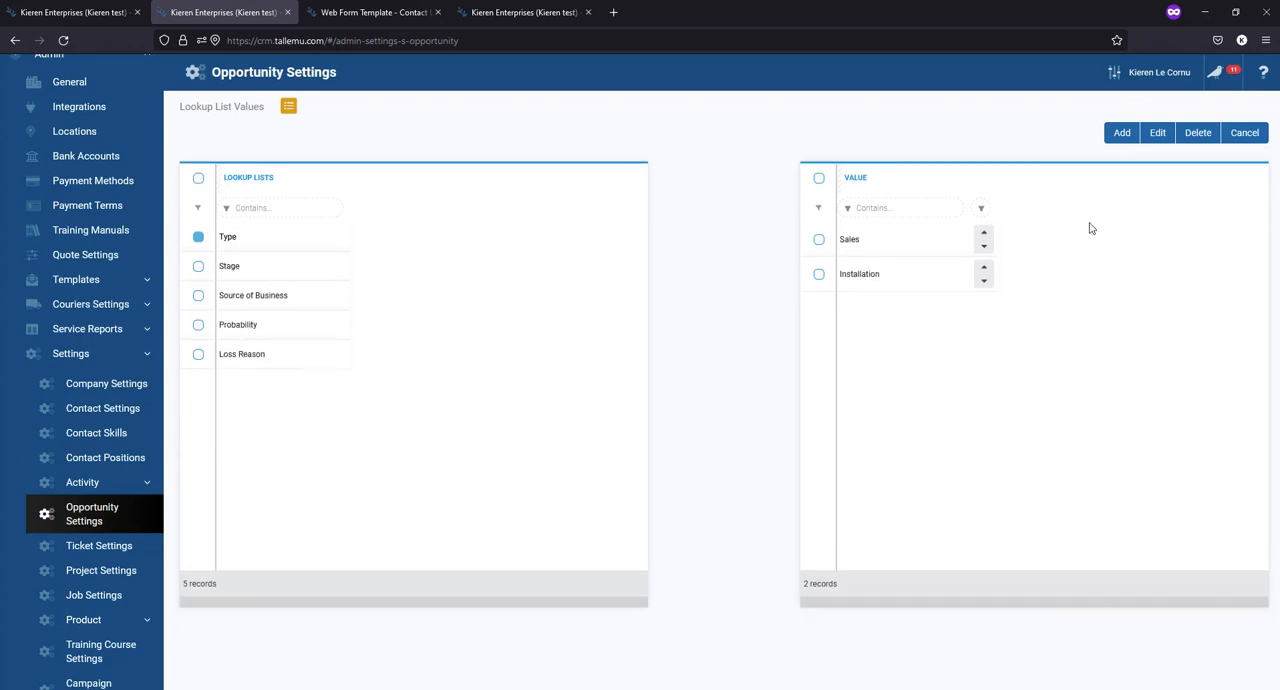
- Select the Installation type and move it up one place in the list order
{"action": "left_click", "coordinate": [820, 276]}
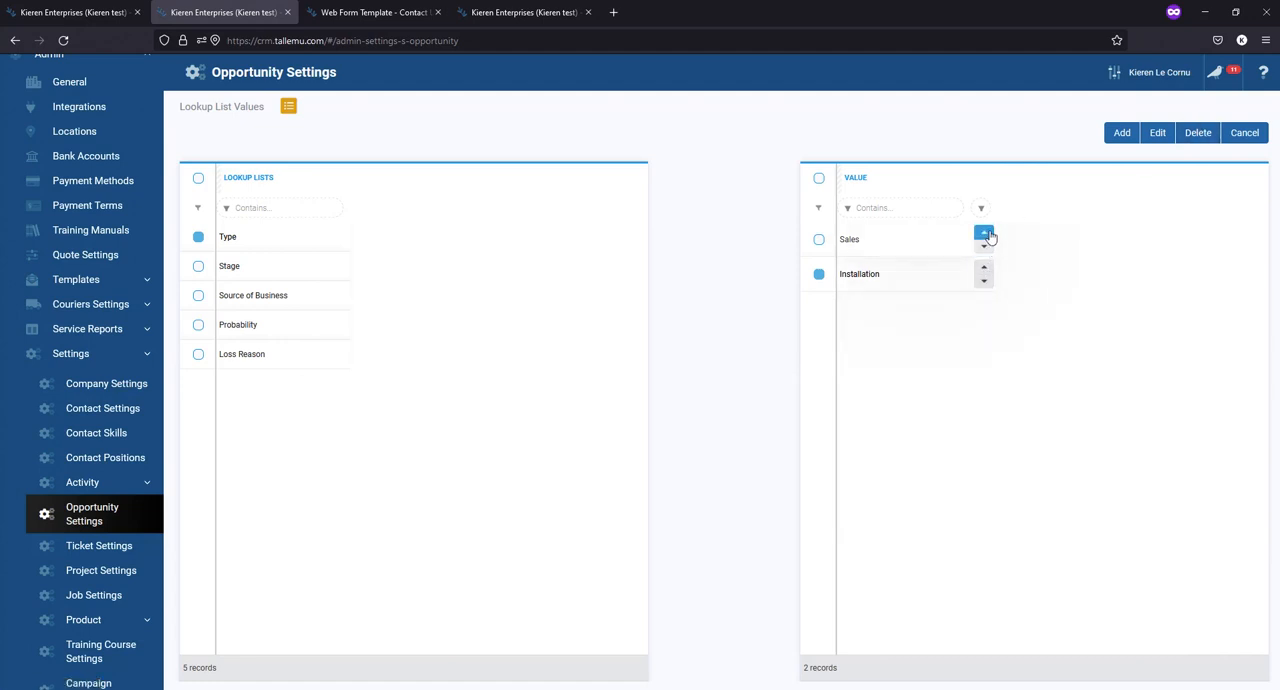
{"action": "left_click", "coordinate": [984, 270]}
- Remove Sales from the types of the Enquiry stage in the Stage lookup list and save the stage
{"action": "left_click", "coordinate": [232, 268]}
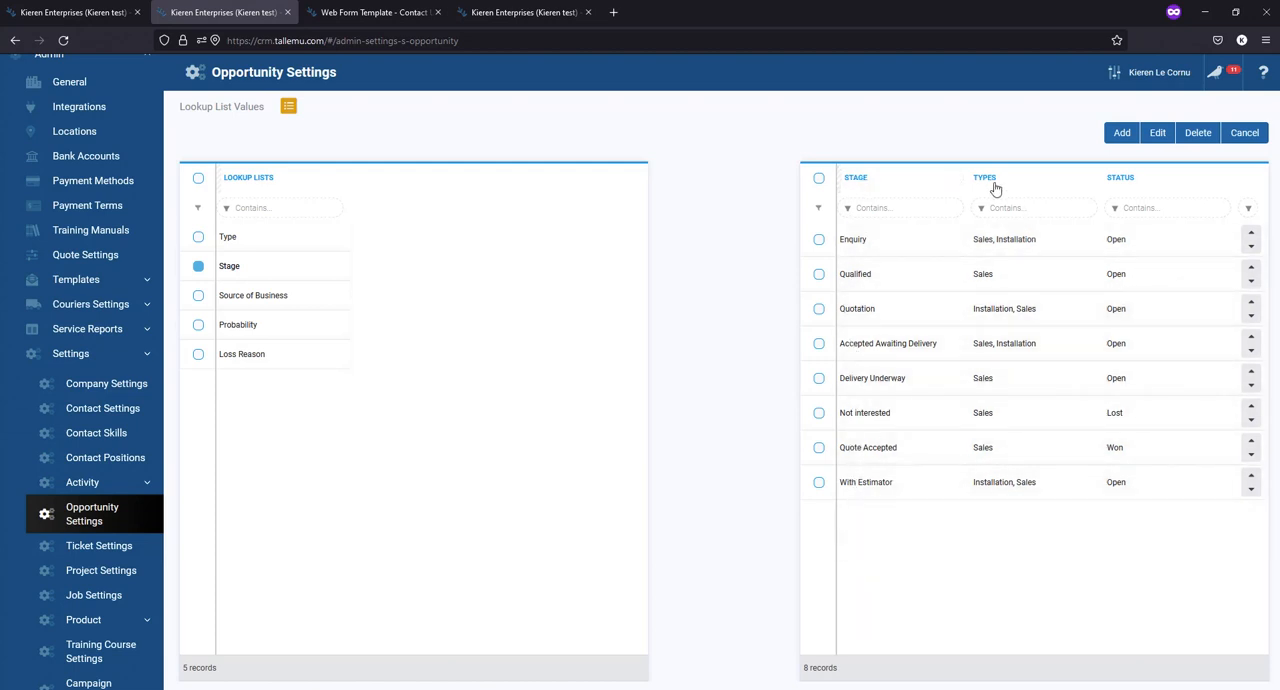
{"action": "double_click", "coordinate": [896, 248]}
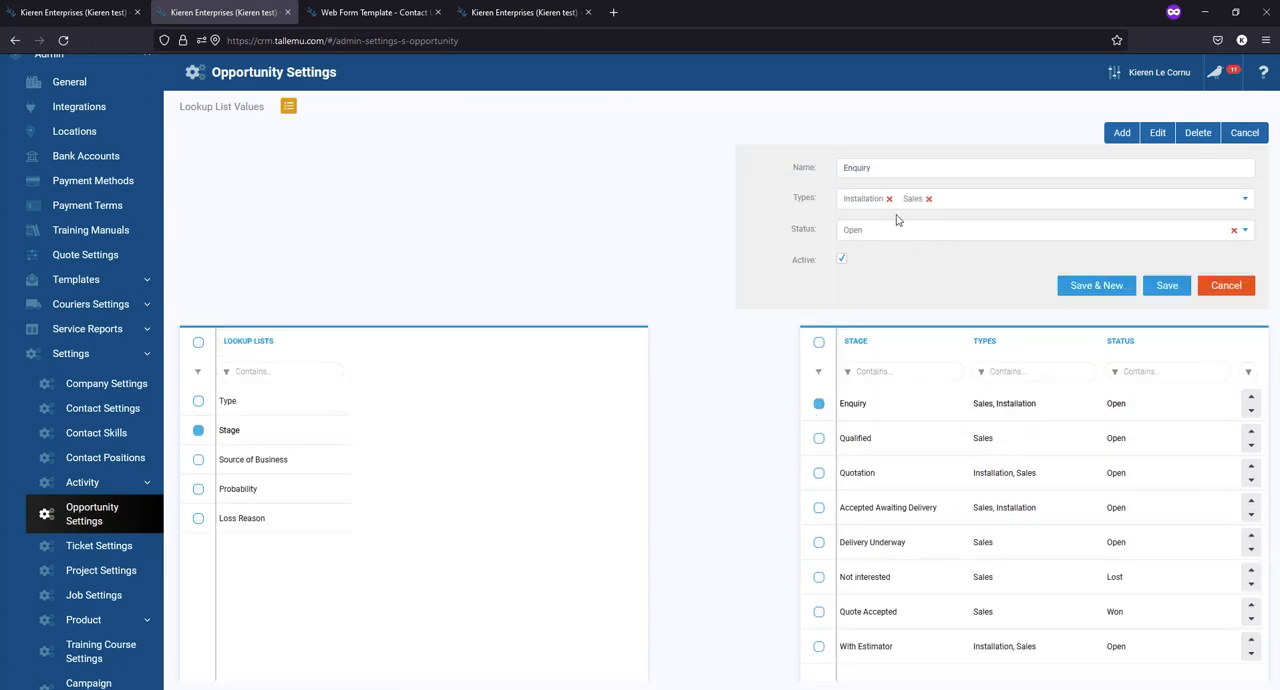
{"action": "left_click", "coordinate": [964, 197]}
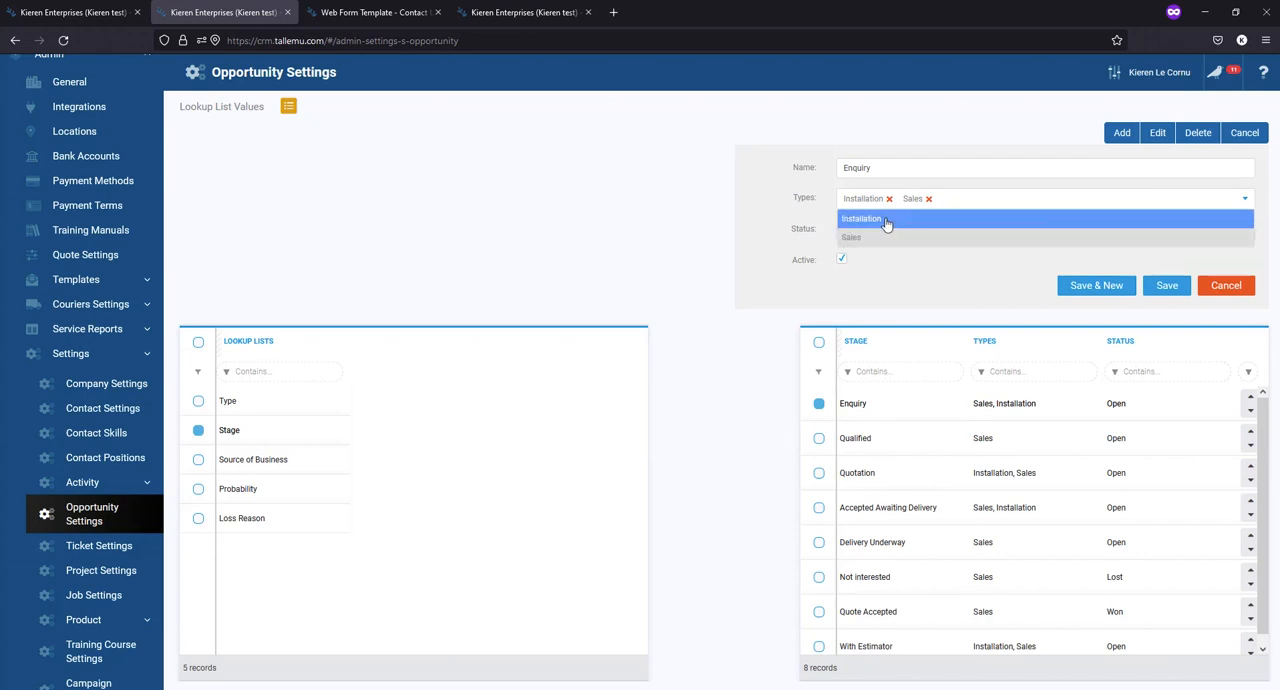
{"action": "left_click", "coordinate": [928, 199]}
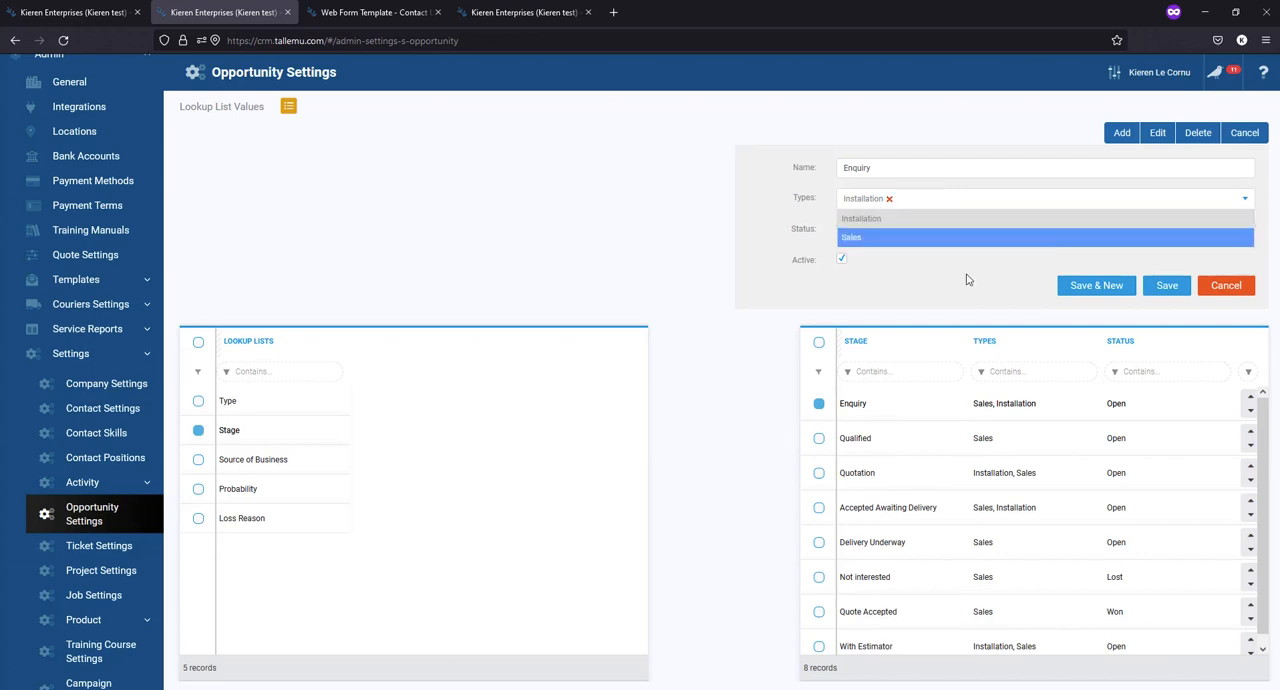
{"action": "left_click", "coordinate": [1164, 292]}
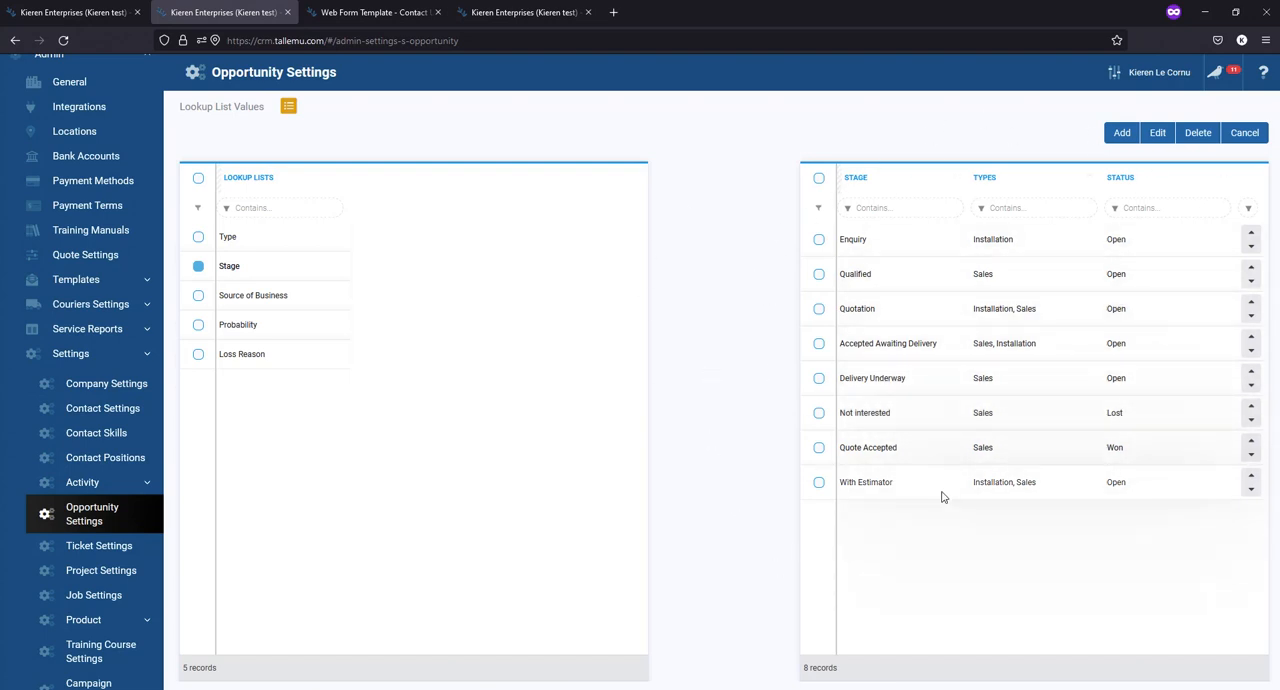
- Open and save the Enquiry stage again, and save the Not interested stage with the status Lost
{"action": "left_click", "coordinate": [897, 246]}
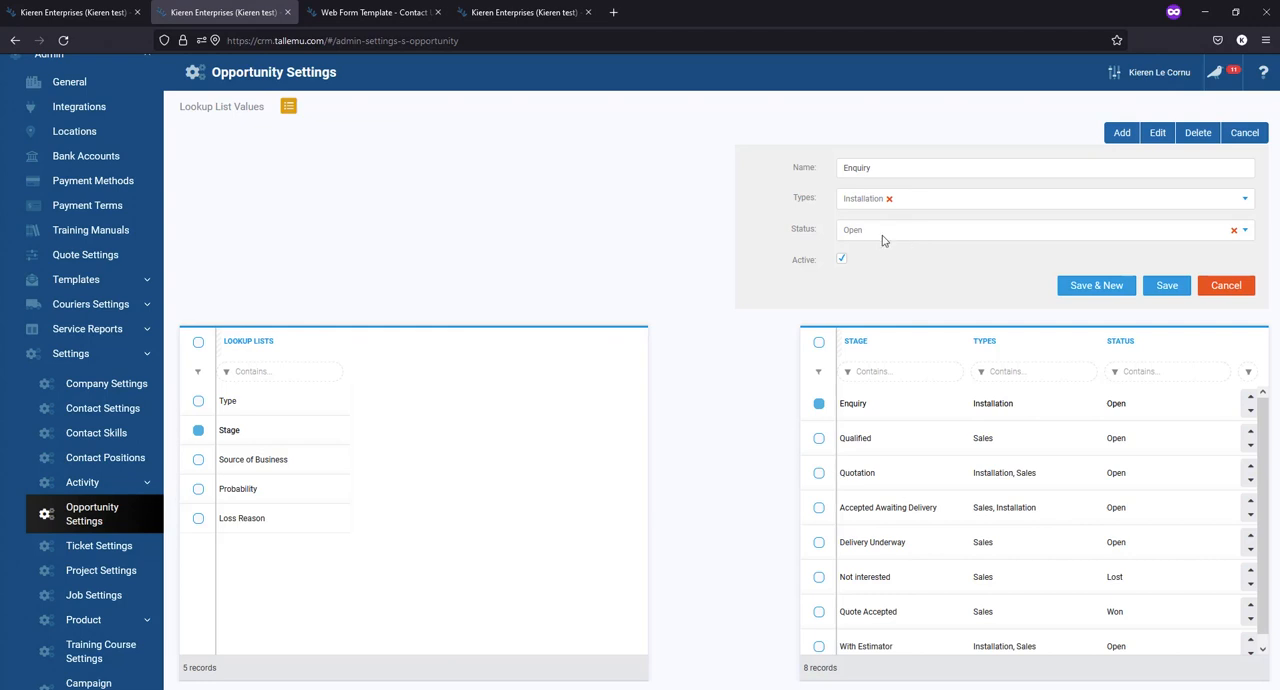
{"action": "left_click", "coordinate": [1166, 287]}
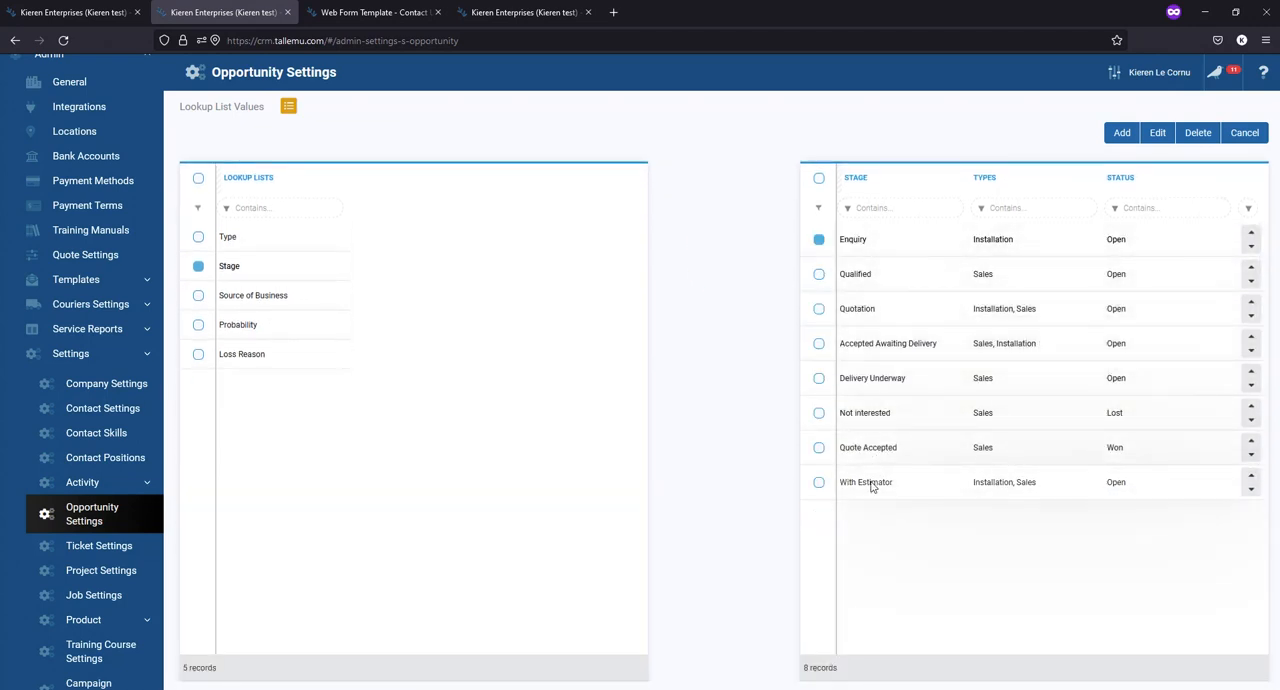
{"action": "left_click", "coordinate": [879, 414]}
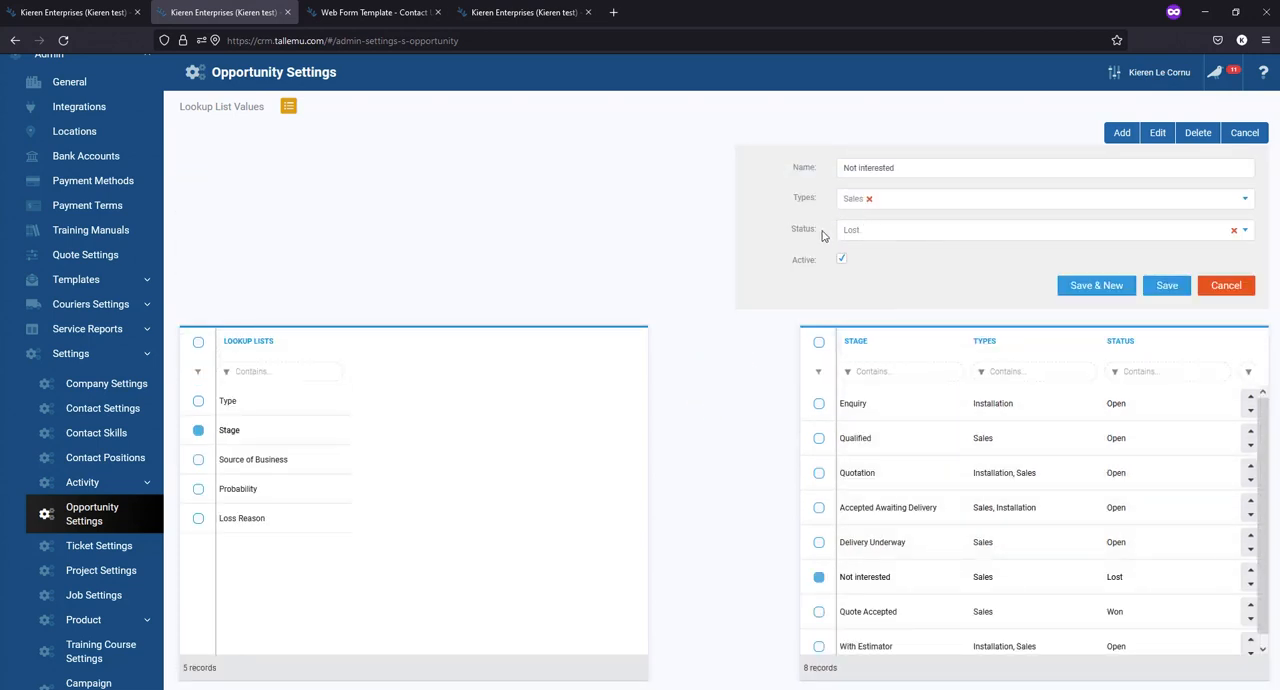
{"action": "left_click", "coordinate": [870, 237]}
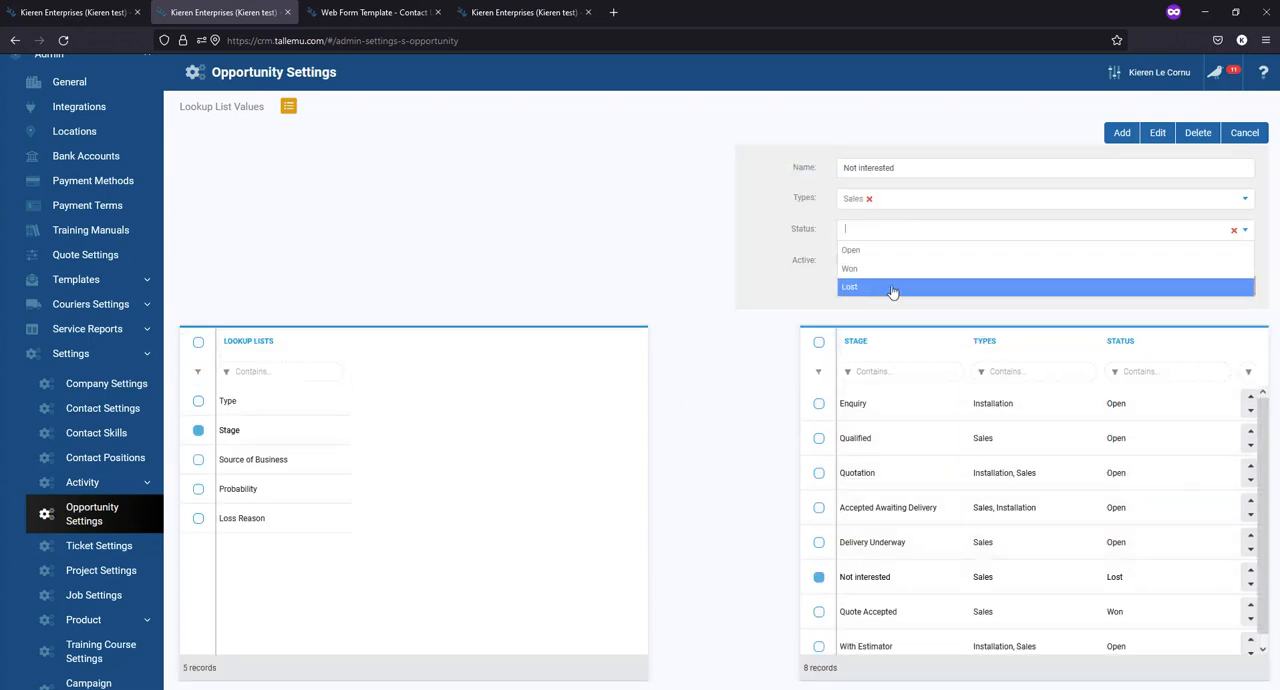
{"action": "left_click", "coordinate": [871, 287]}
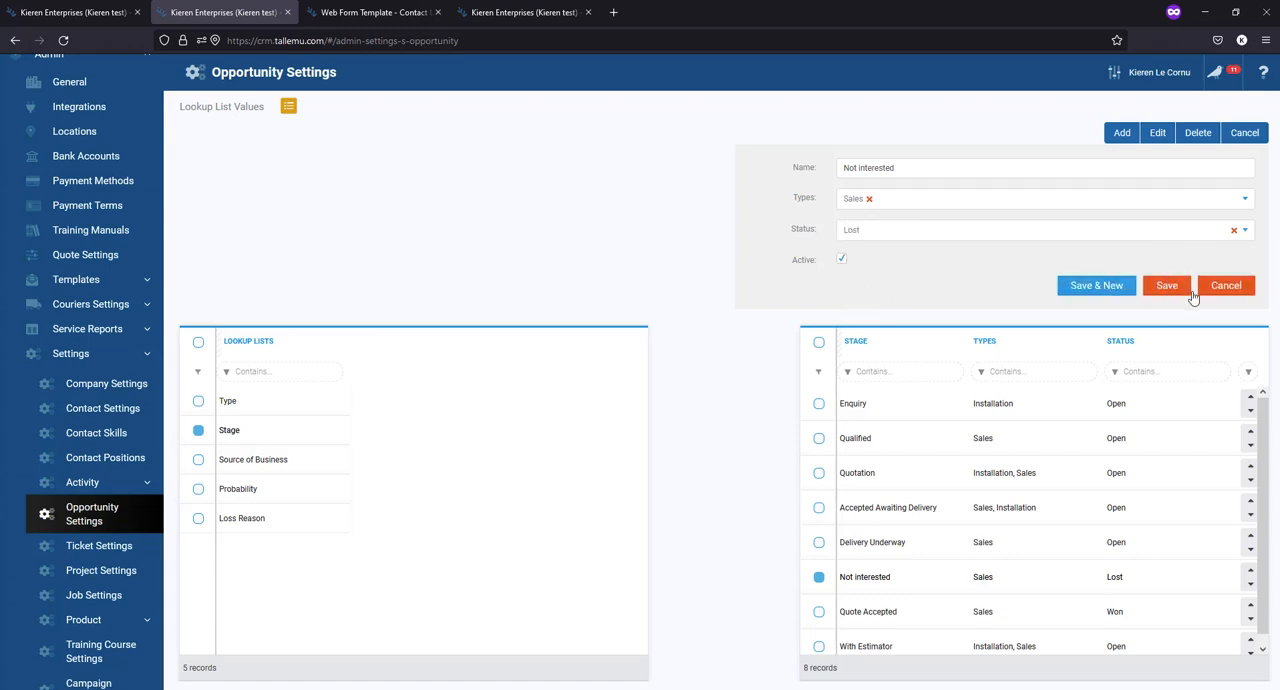
{"action": "left_click", "coordinate": [1188, 293]}
- Open the Quote Accepted stage for editing and examine its Status options
{"action": "double_click", "coordinate": [950, 456]}
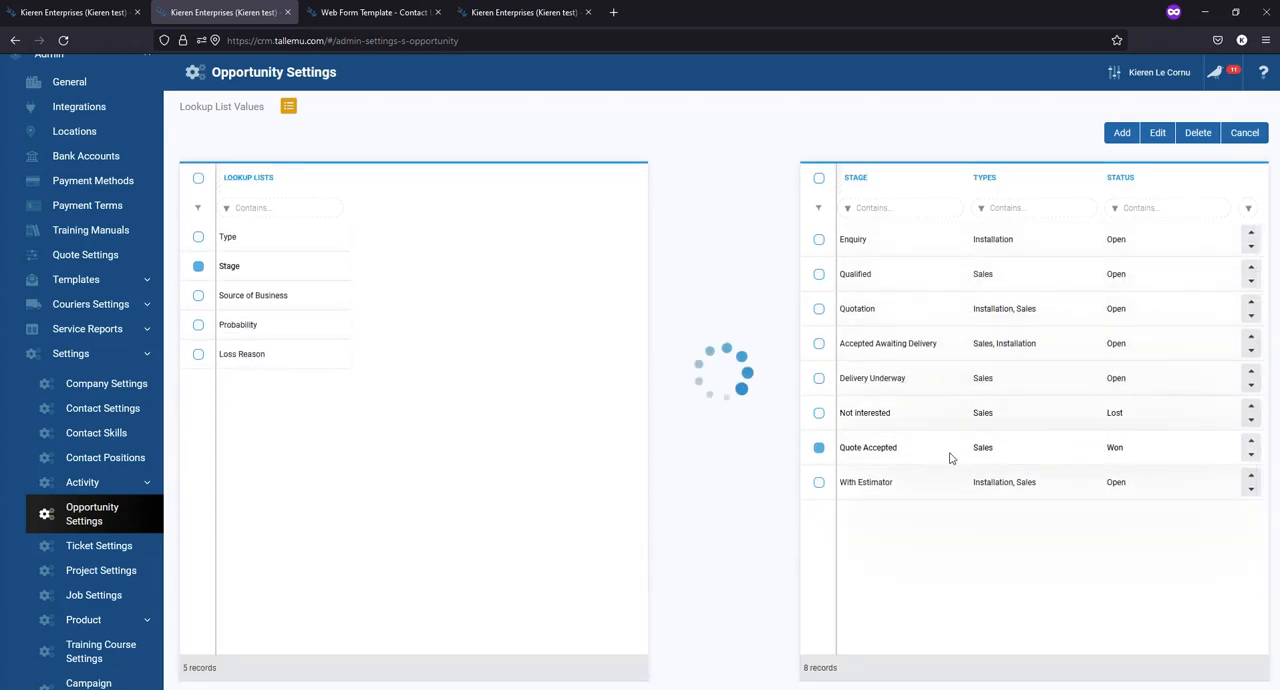
{"action": "left_click", "coordinate": [869, 236]}
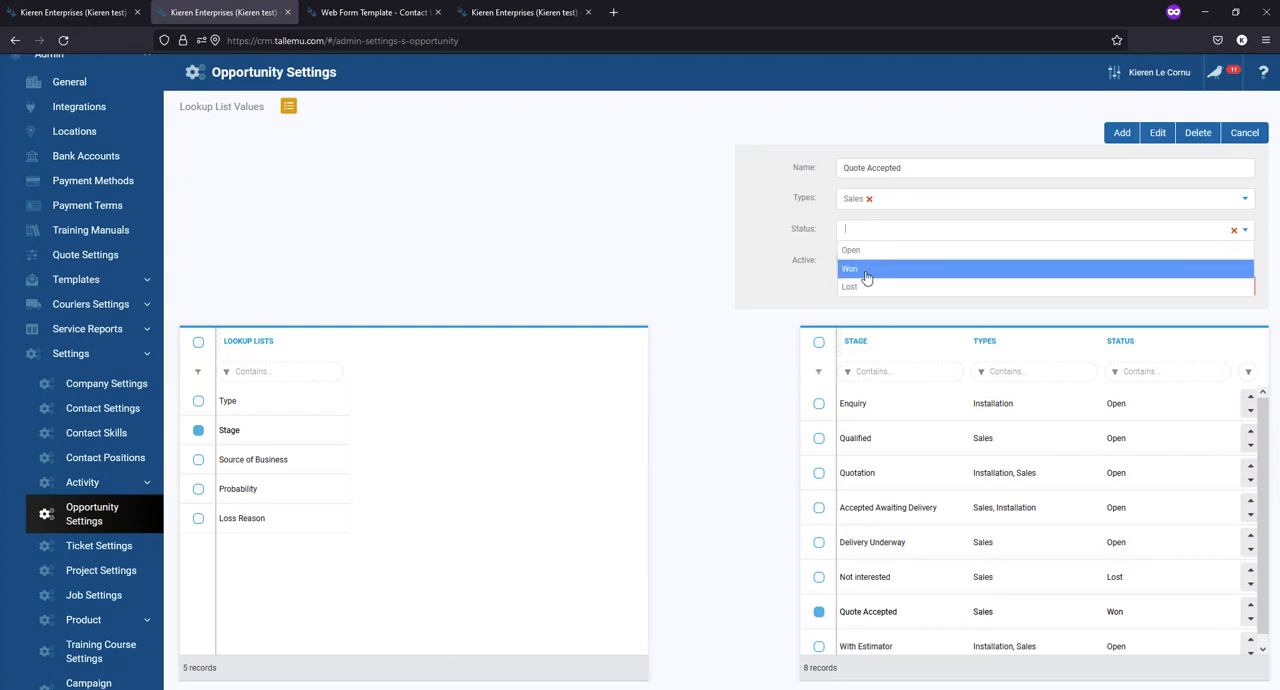
{"action": "left_click", "coordinate": [716, 218]}
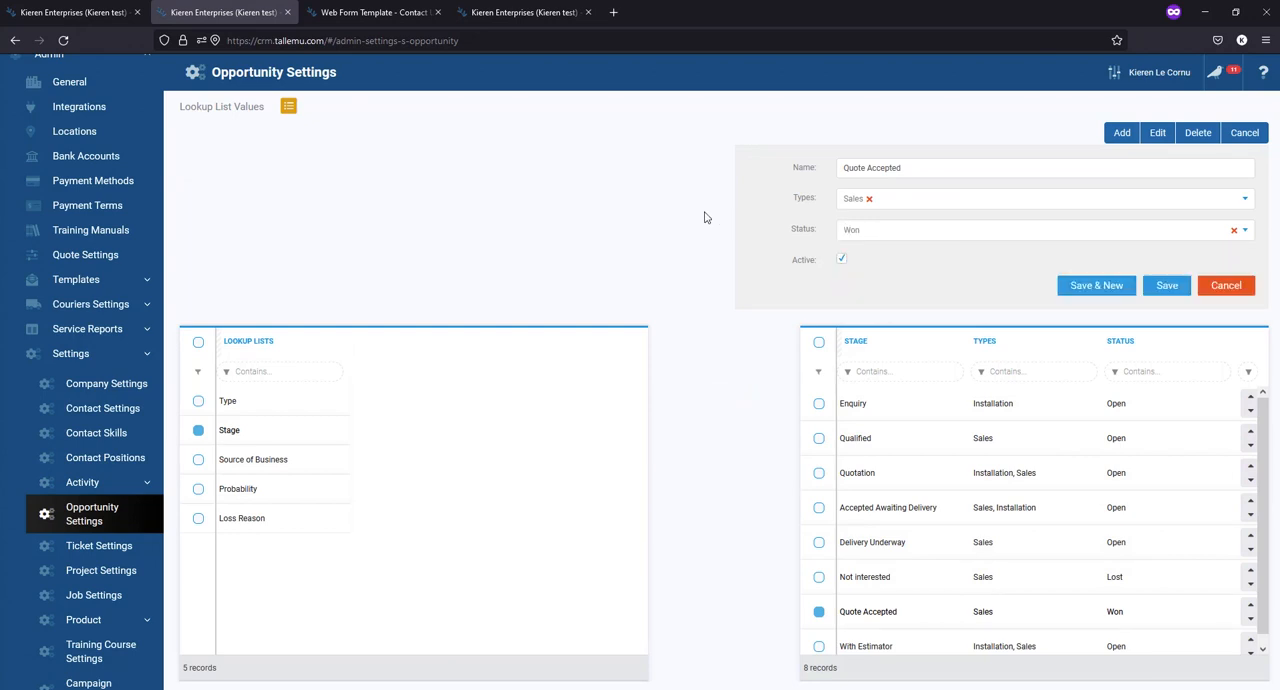
- Return to the new opportunity form and check which stages it offers for the Sales type
{"action": "left_click", "coordinate": [96, 14]}
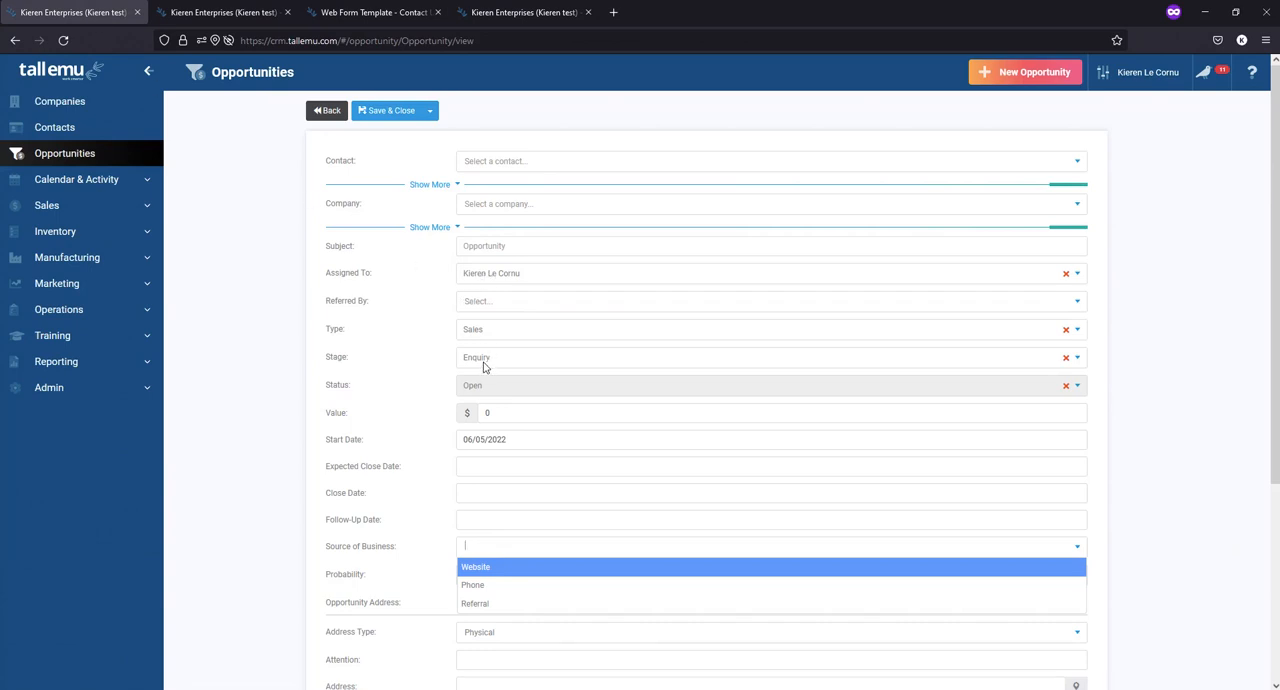
{"action": "left_click", "coordinate": [485, 367]}
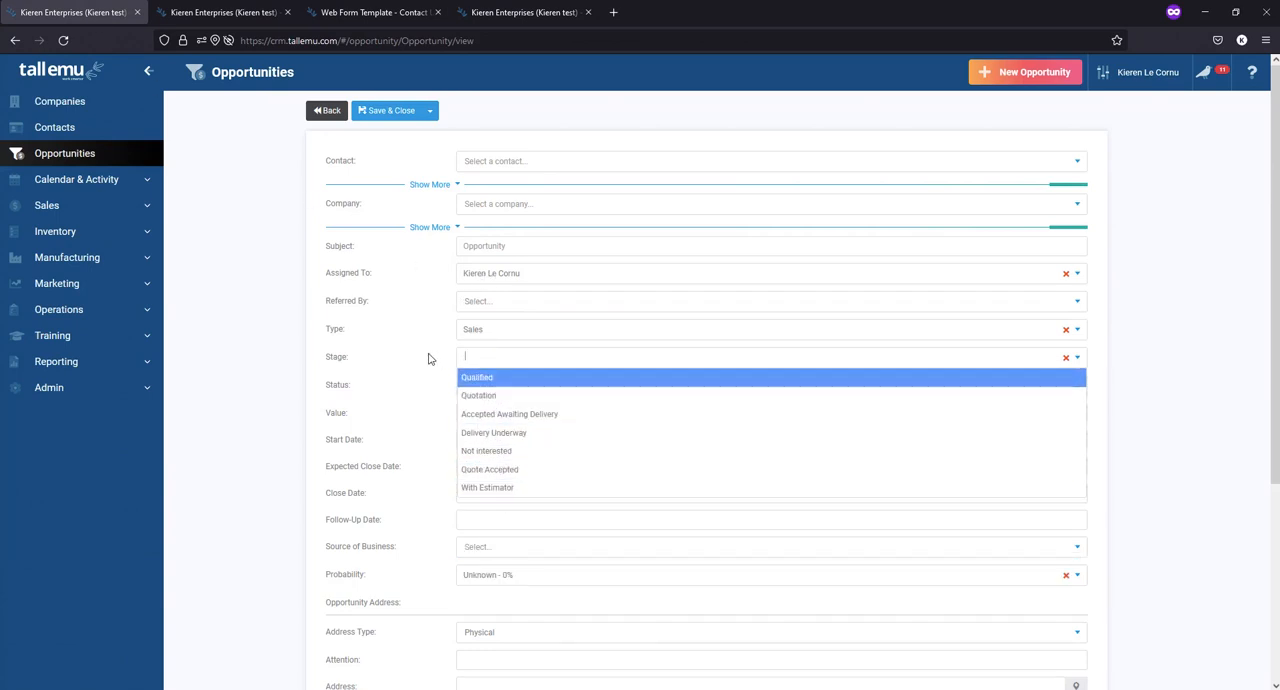
{"action": "left_click", "coordinate": [384, 344]}
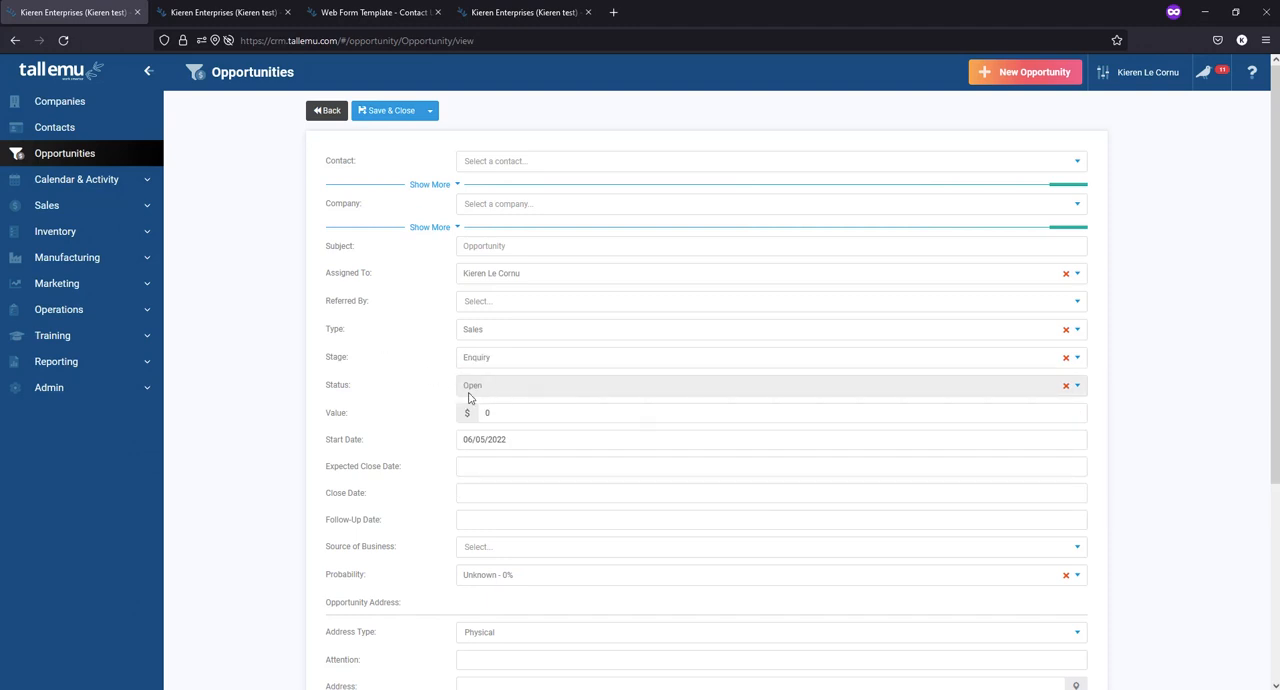
- Cancel the edit of the Quote Accepted stage and show the values of the Source of Business lookup list
{"action": "left_click", "coordinate": [266, 18]}
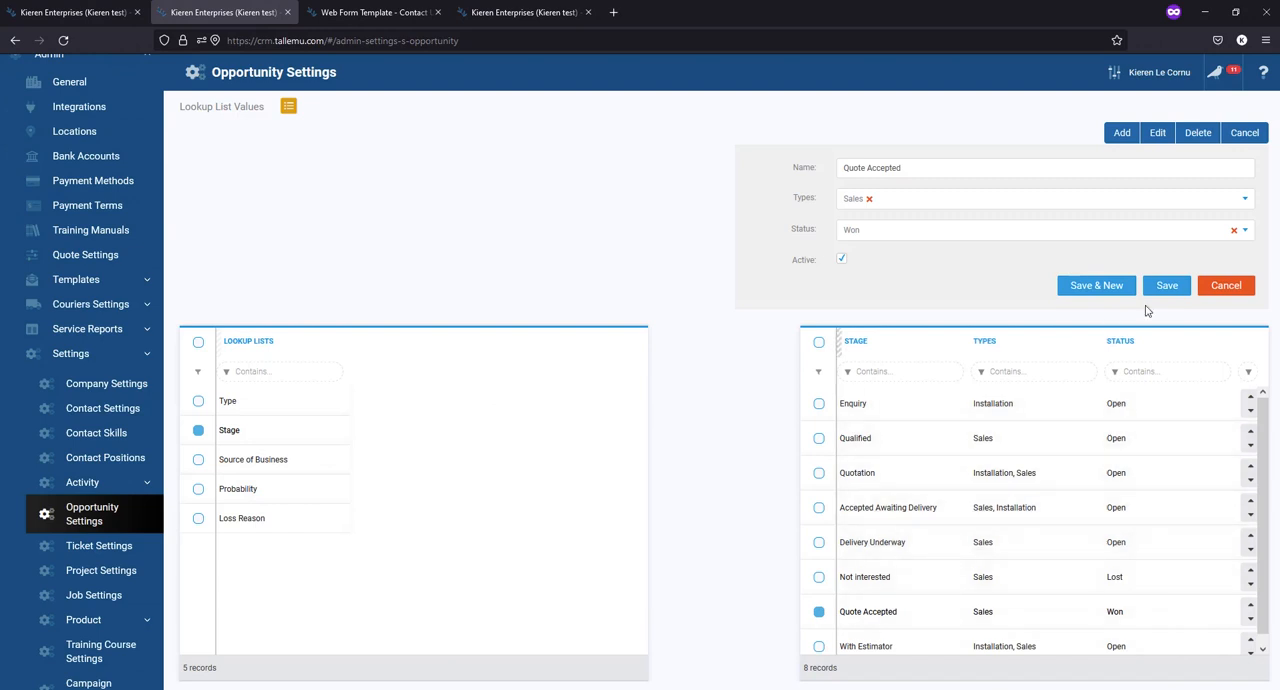
{"action": "left_click", "coordinate": [1222, 288]}
{"action": "left_click", "coordinate": [330, 295]}
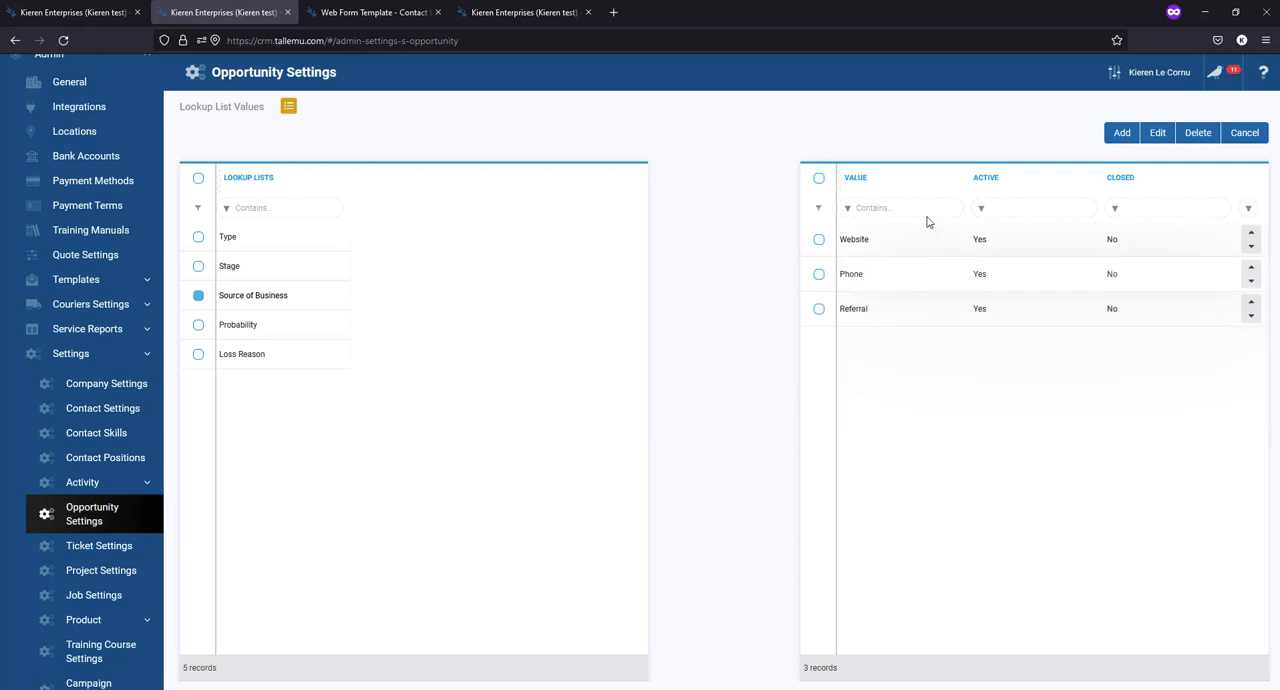
- Leave the new opportunity form without saving and show the Probability lookup list's values in Opportunity Settings
{"action": "left_click", "coordinate": [73, 12]}
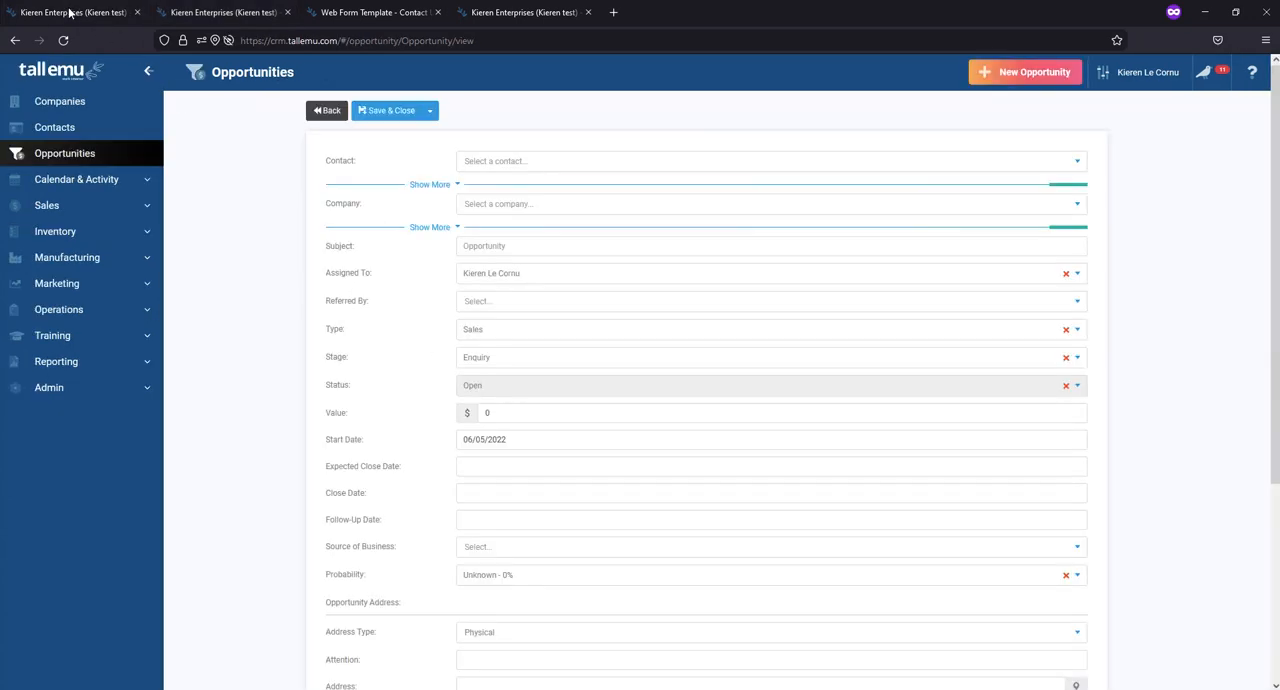
{"action": "left_click", "coordinate": [324, 113]}
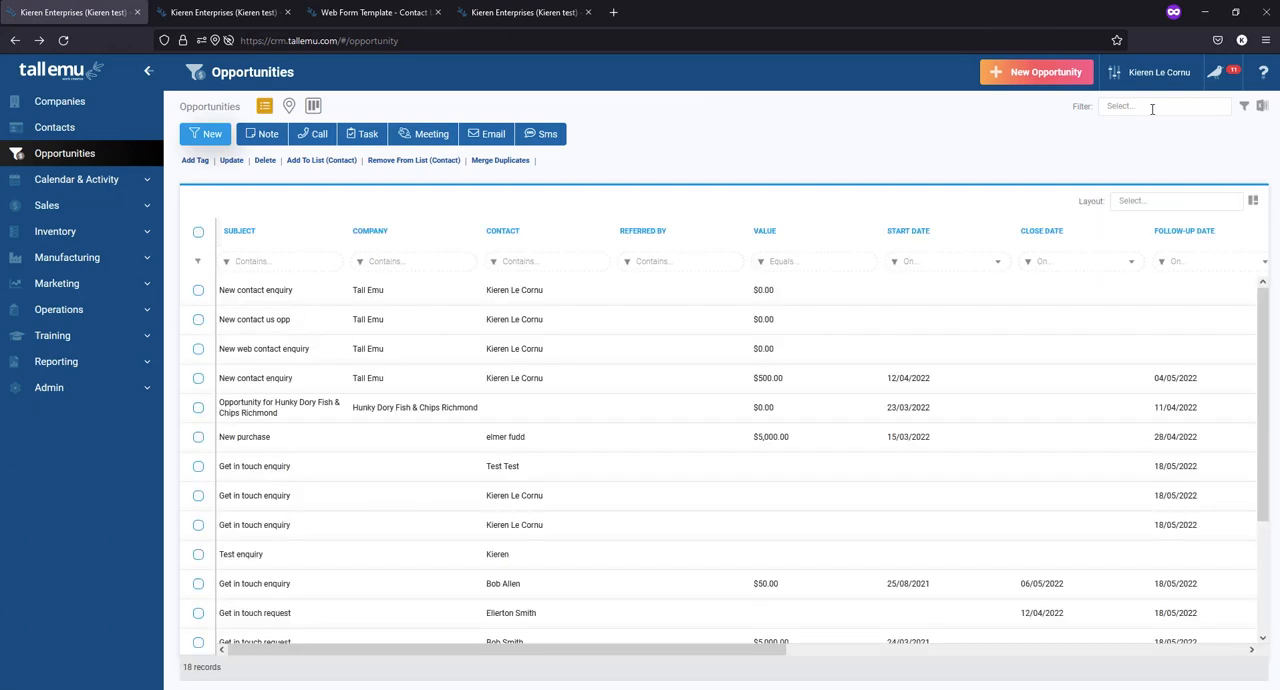
{"action": "left_click", "coordinate": [212, 16]}
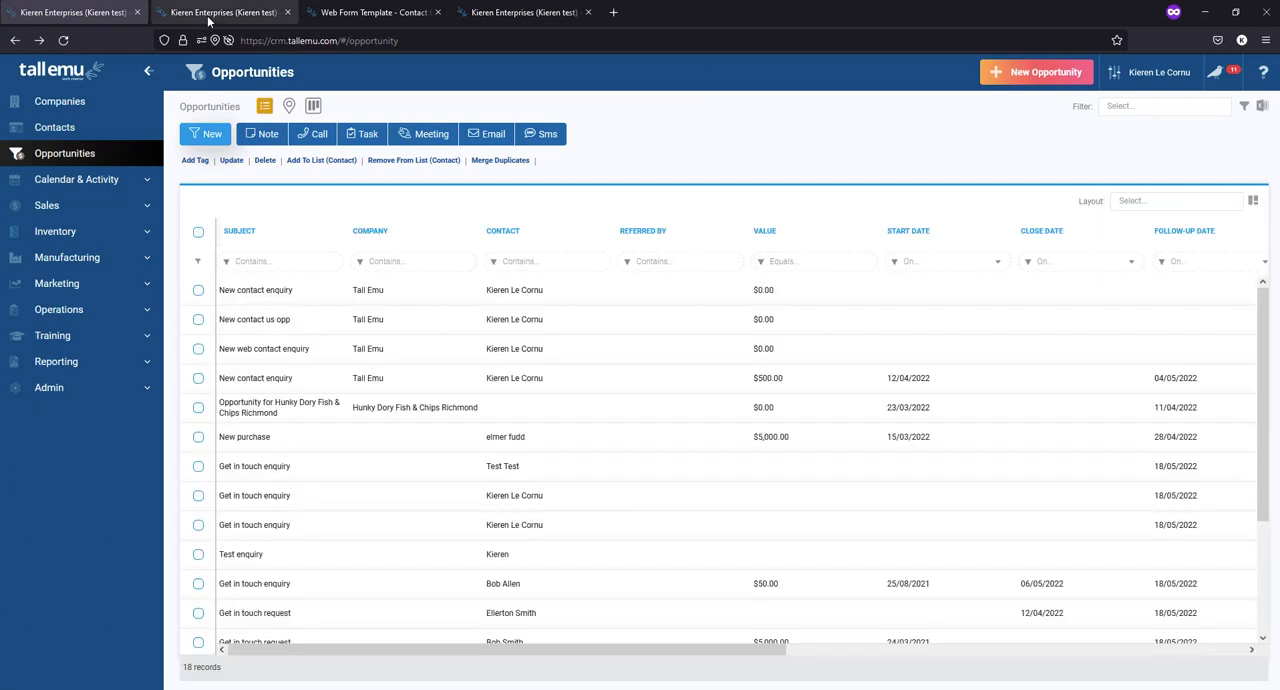
{"action": "left_click", "coordinate": [282, 334]}
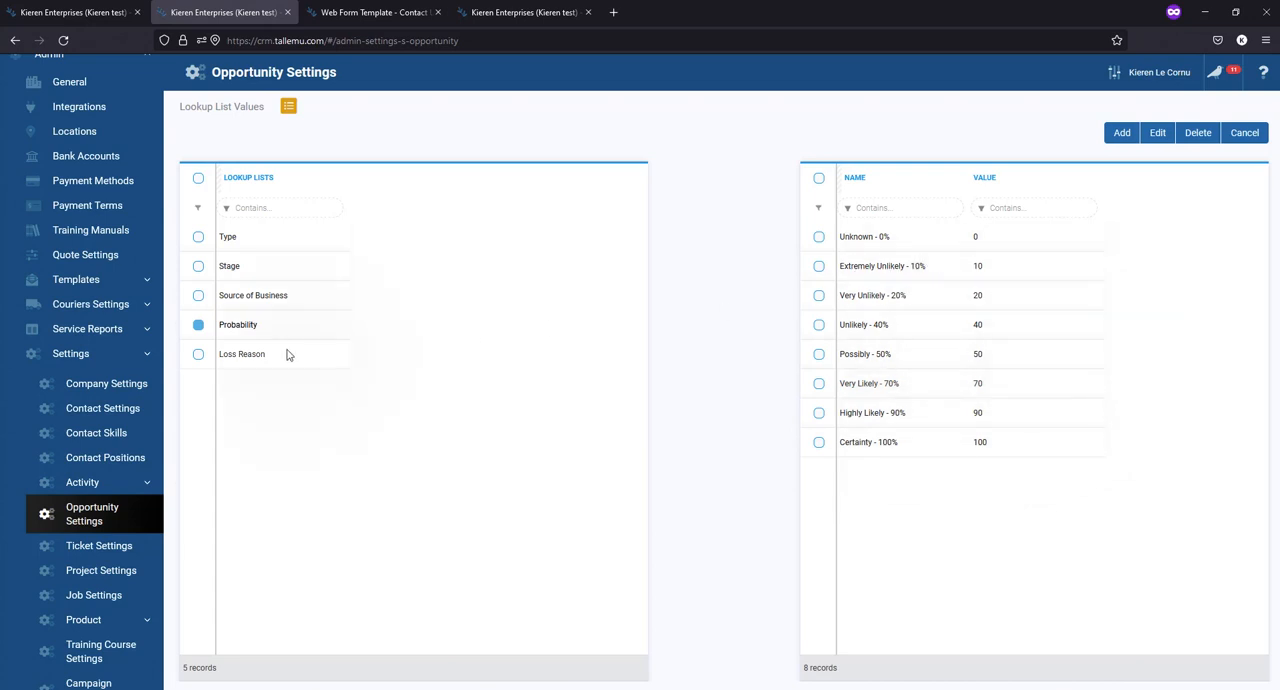
- Show the values of the Loss Reason lookup list in Opportunity Settings
{"action": "left_click", "coordinate": [250, 355]}
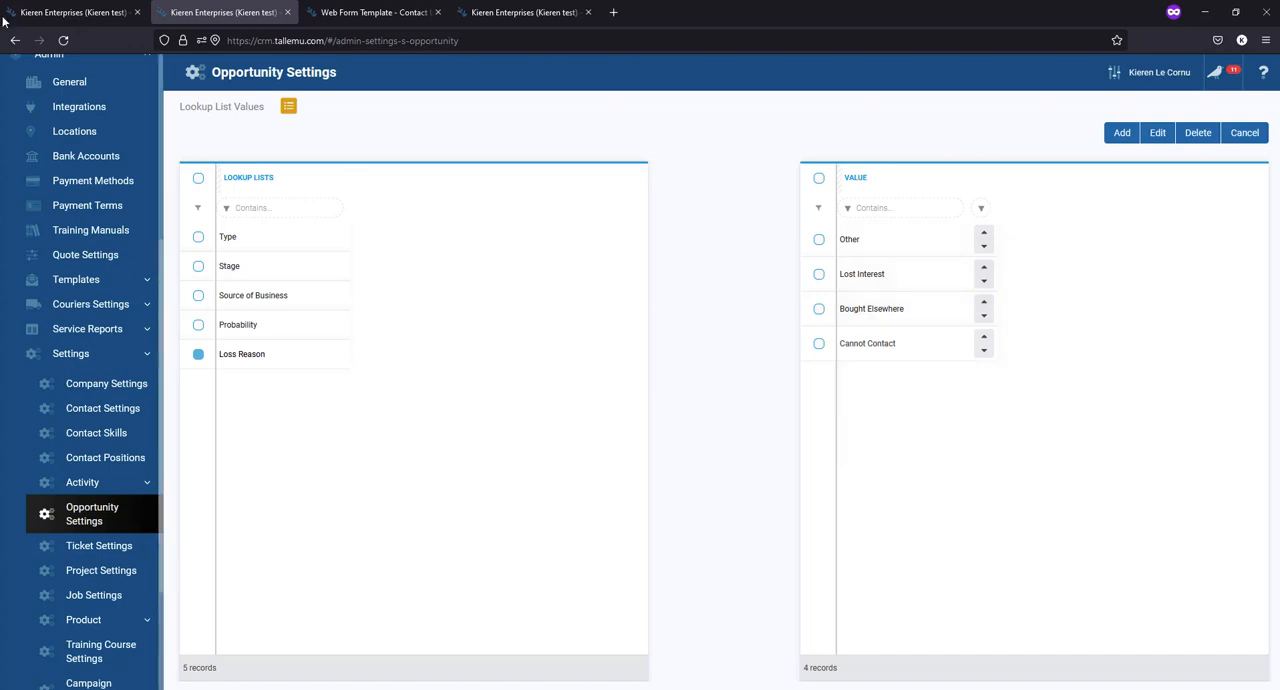
{"action": "left_click", "coordinate": [105, 13]}
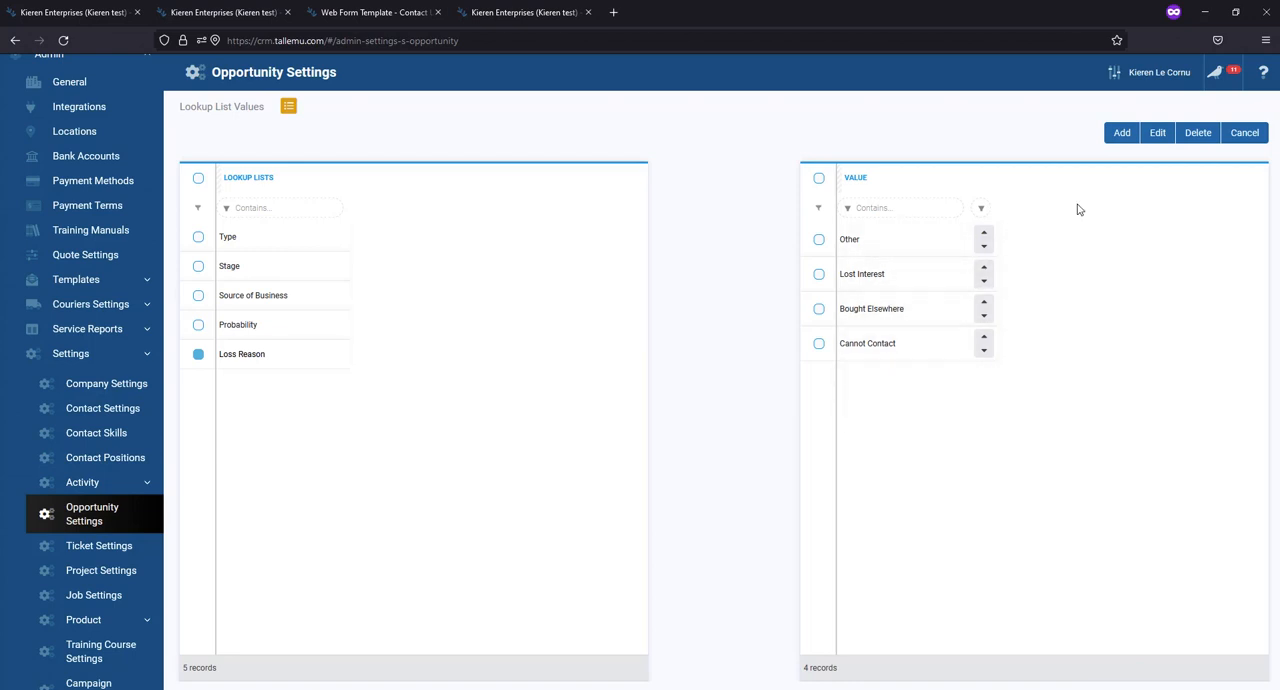
{"action": "left_click", "coordinate": [1125, 135]}
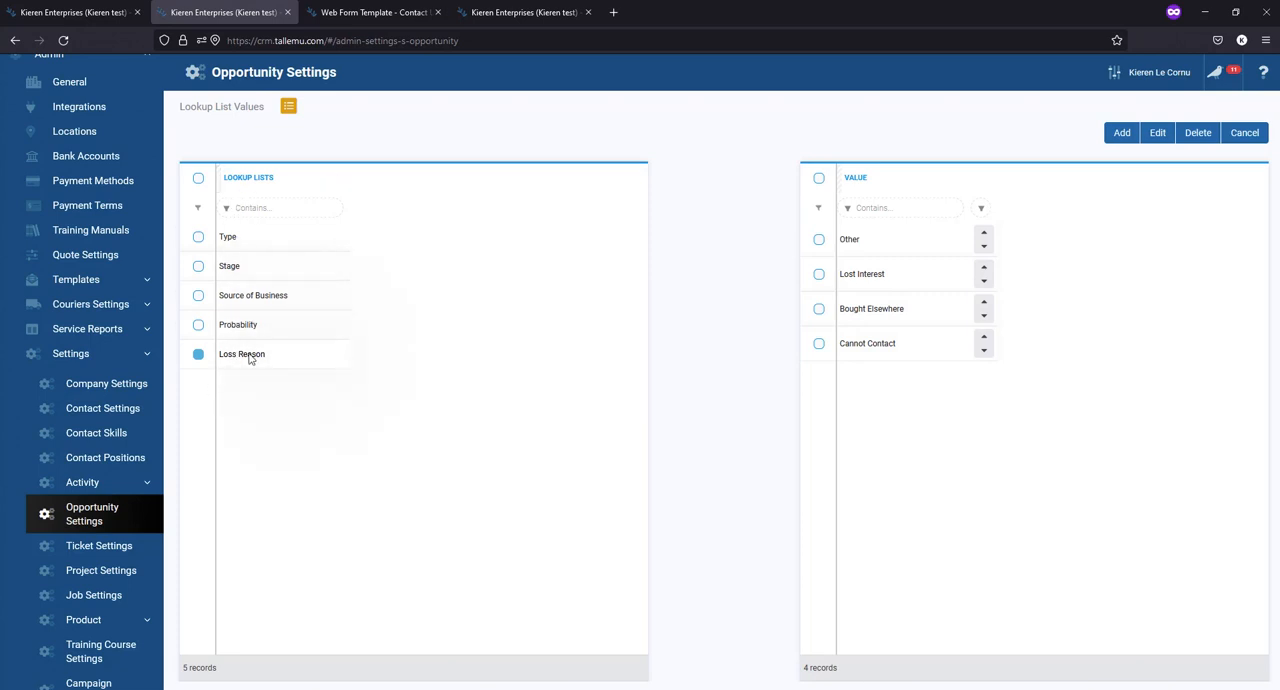
- Show the opportunities as a board by stage and move two Tall Emu deals from Accepted Awaiting Delivery to Qualified
{"action": "left_click", "coordinate": [80, 13]}
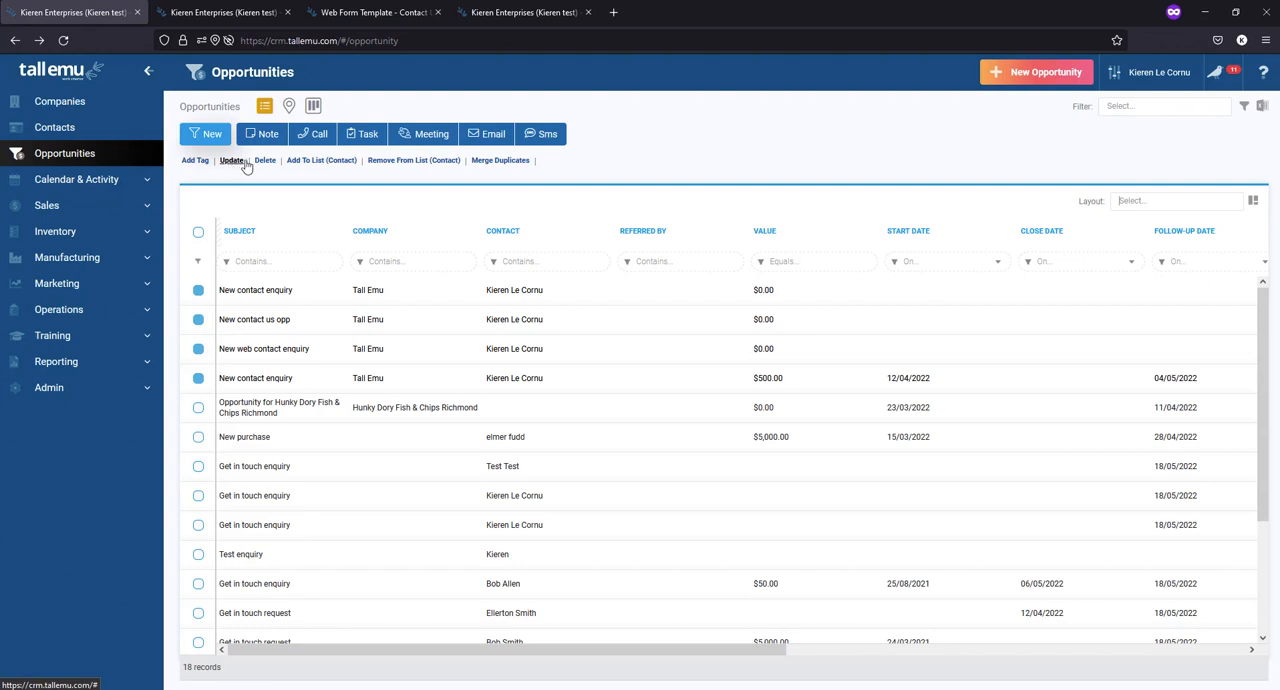
{"action": "left_click", "coordinate": [312, 106]}
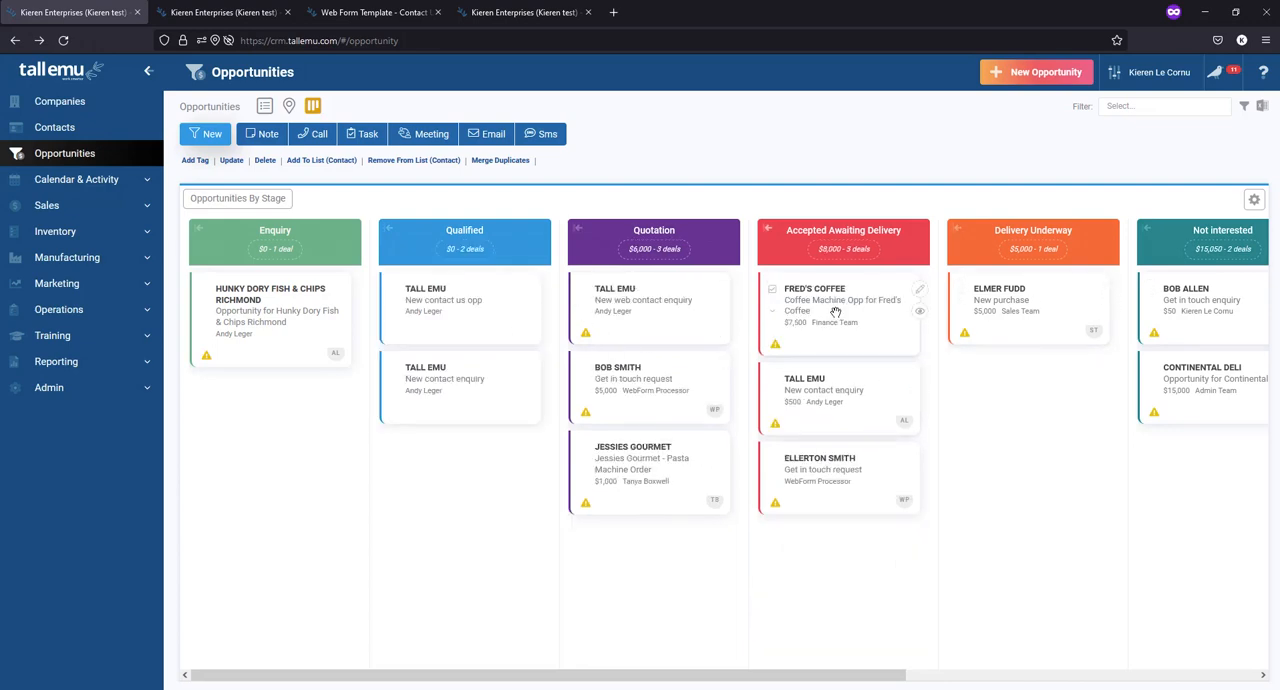
{"action": "left_click_drag", "start_coordinate": [830, 365], "coordinate": [628, 676]}
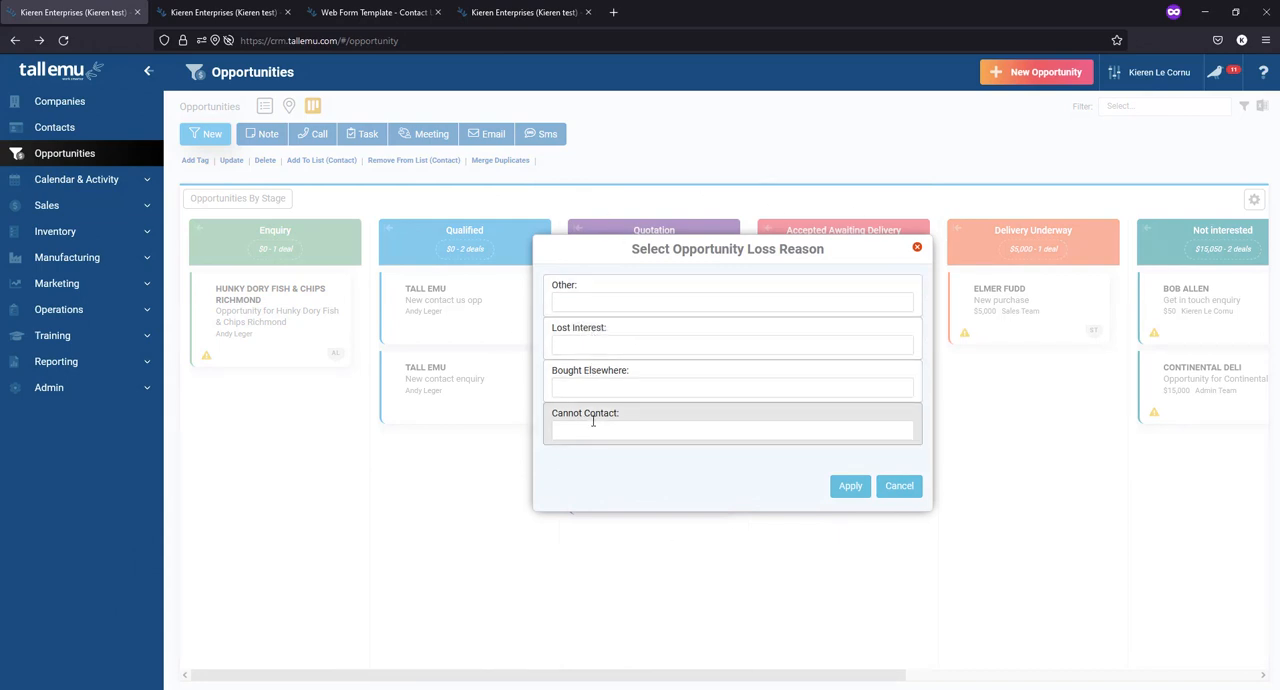
- Cancel the opportunity loss reason entry and move the Fred's Coffee deal out of the Quotation stage
{"action": "left_click", "coordinate": [580, 303]}
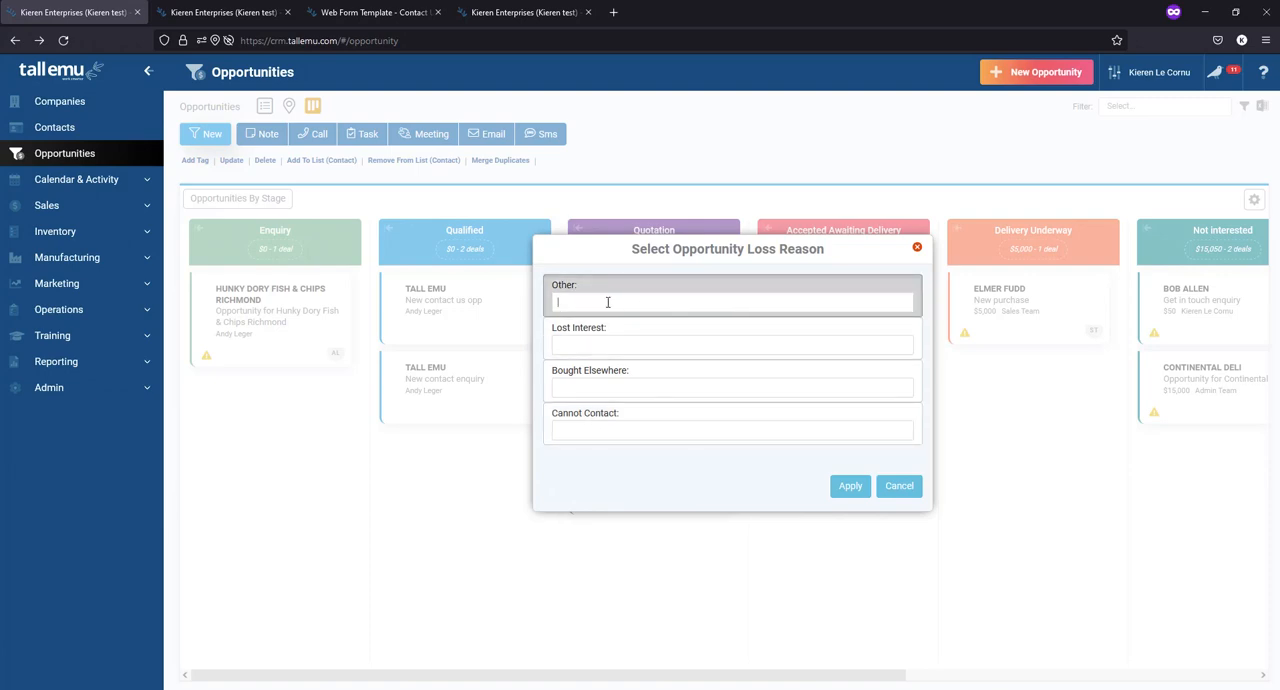
{"action": "left_click", "coordinate": [899, 485]}
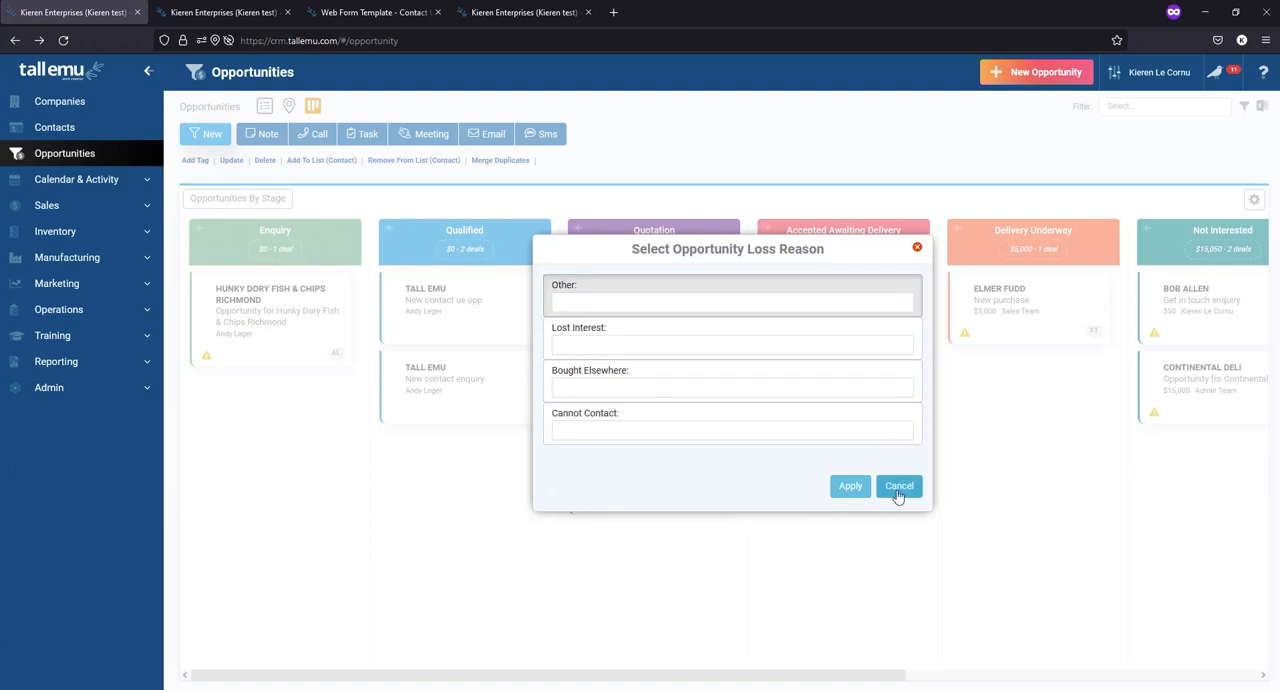
{"action": "left_click_drag", "start_coordinate": [643, 329], "coordinate": [818, 670]}
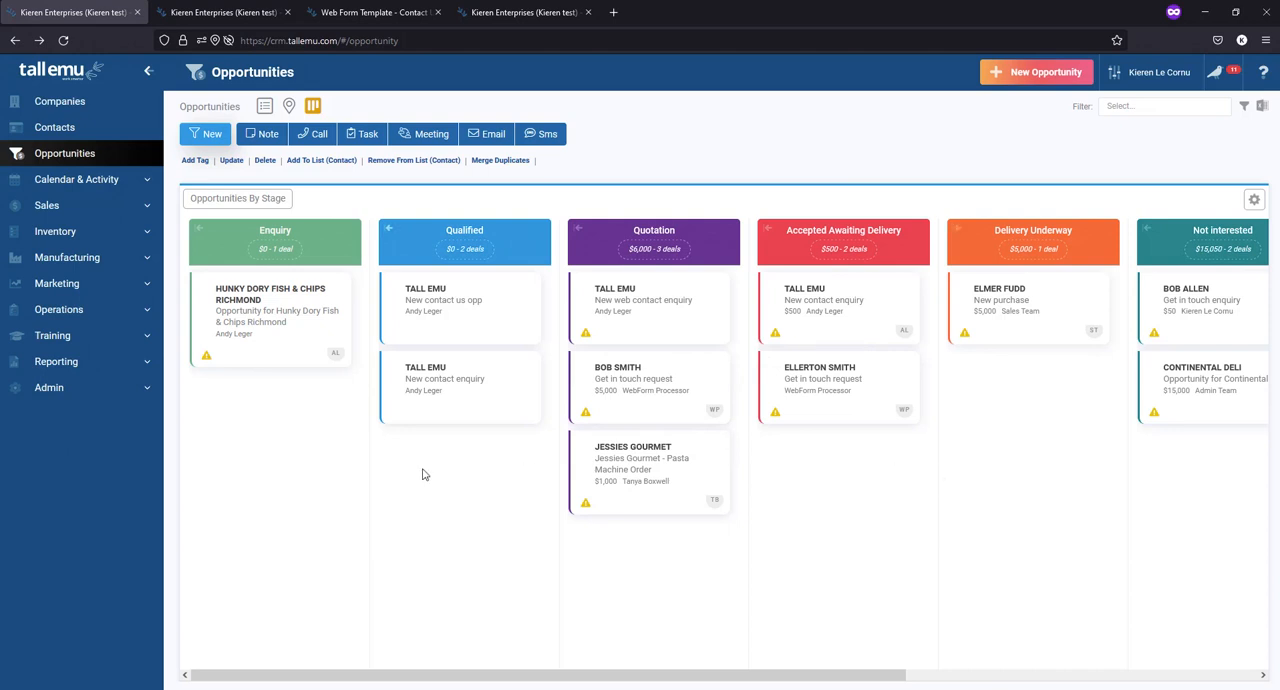
- View the stage board with the private My opps filter applied, and clear the filter again
{"action": "left_click", "coordinate": [1148, 105]}
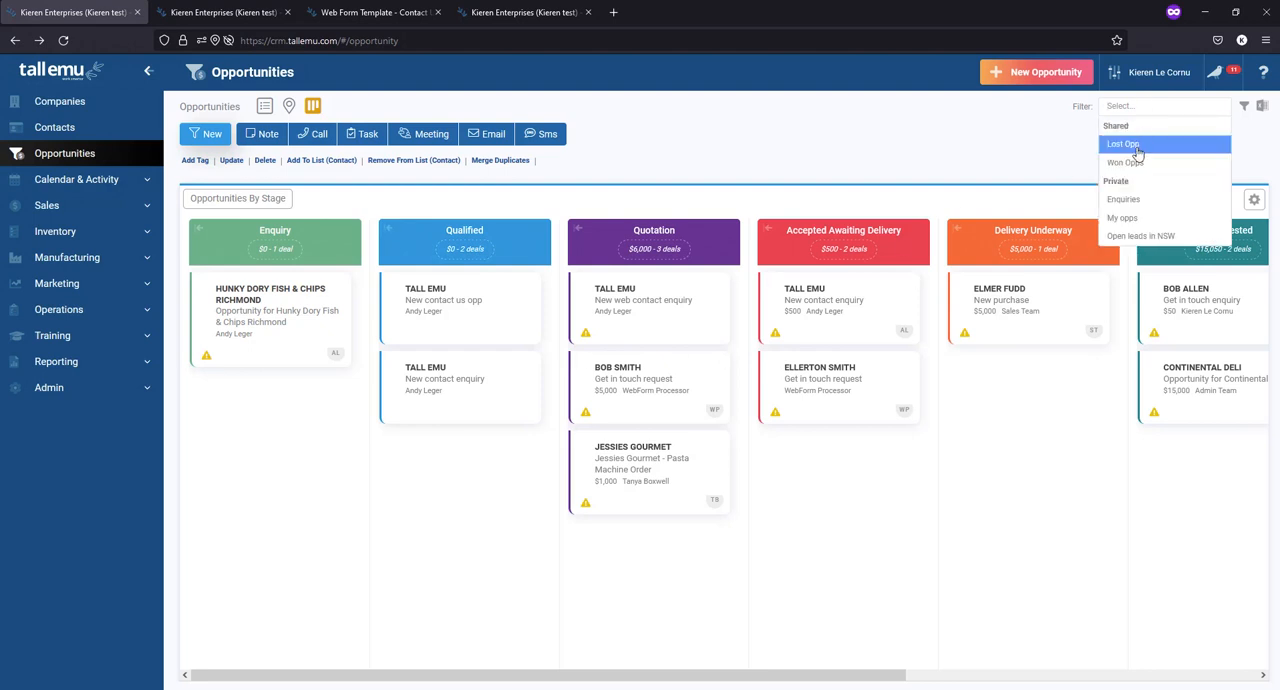
{"action": "left_click", "coordinate": [1137, 220]}
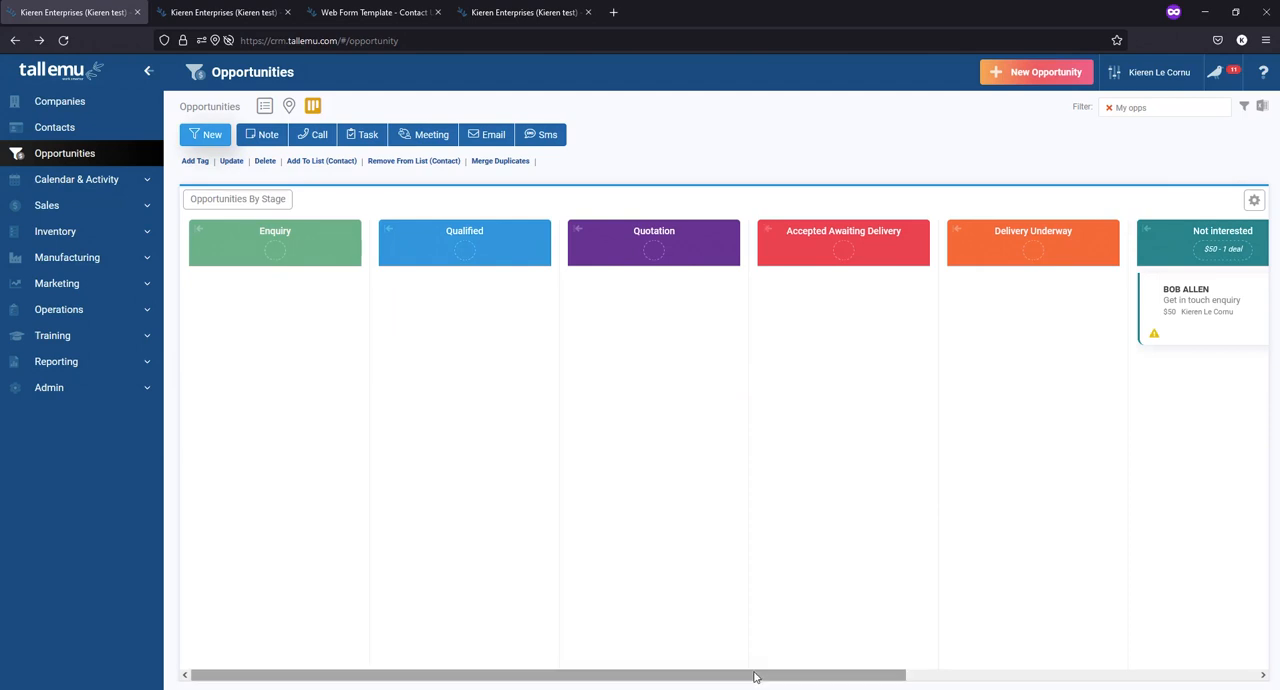
{"action": "left_click_drag", "start_coordinate": [756, 676], "coordinate": [677, 662]}
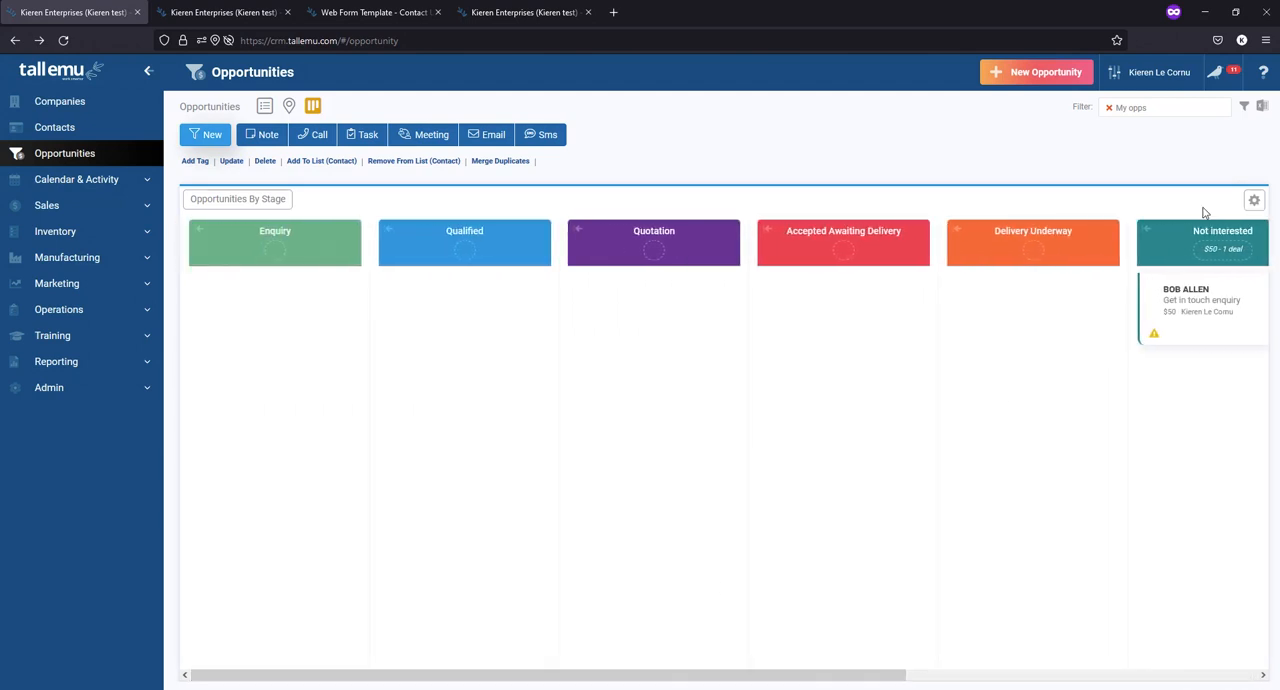
{"action": "left_click", "coordinate": [1111, 107]}
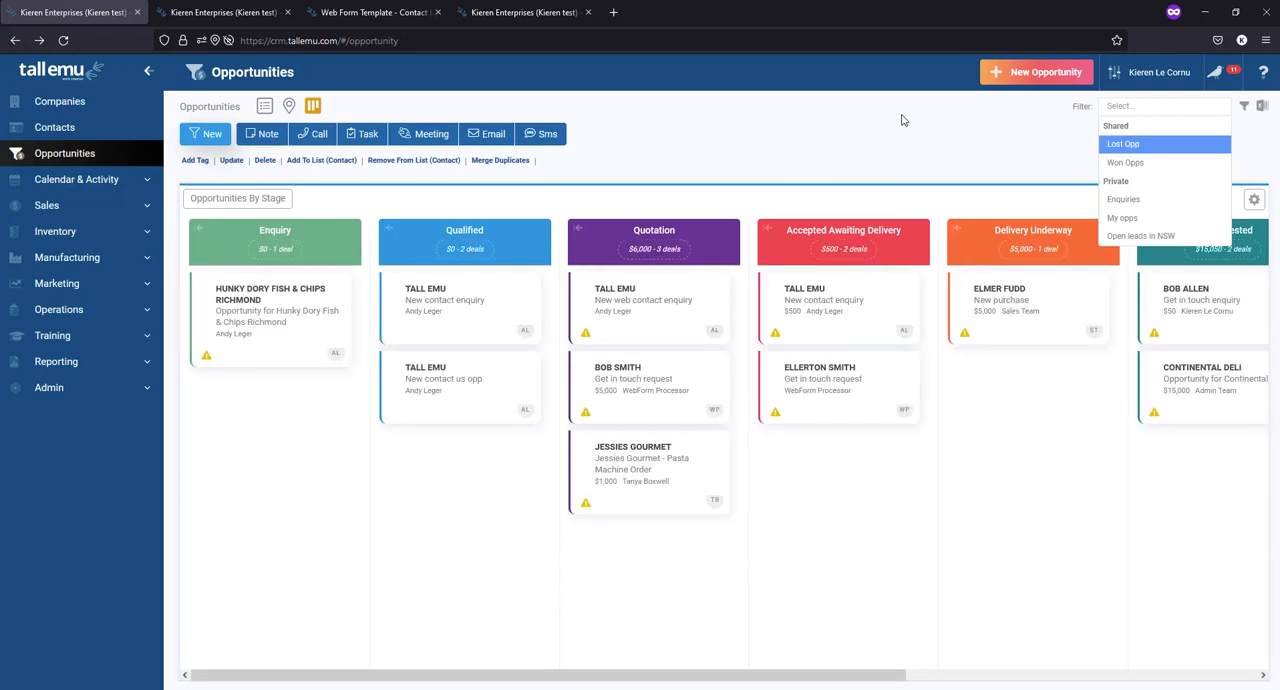
{"action": "left_click", "coordinate": [901, 120]}
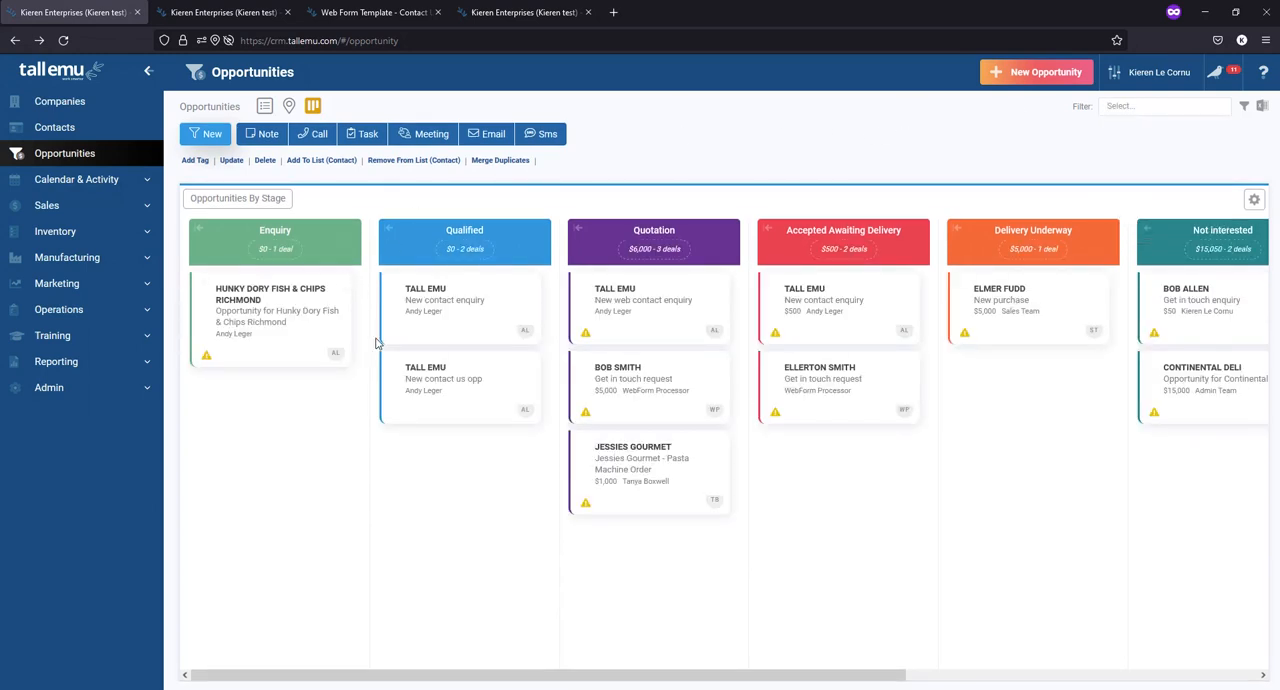
- Return to the opportunities list and open Tall Emu's New contact enquiry opportunity for editing
{"action": "left_click", "coordinate": [264, 106]}
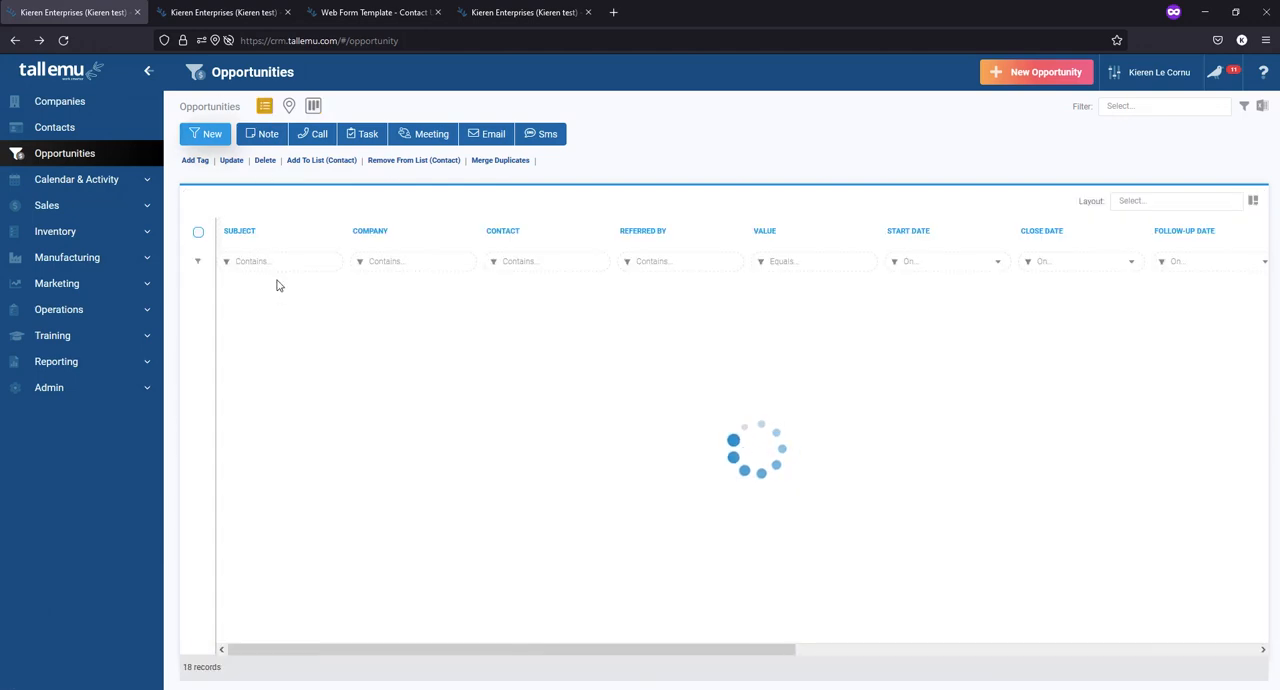
{"action": "left_click", "coordinate": [290, 297]}
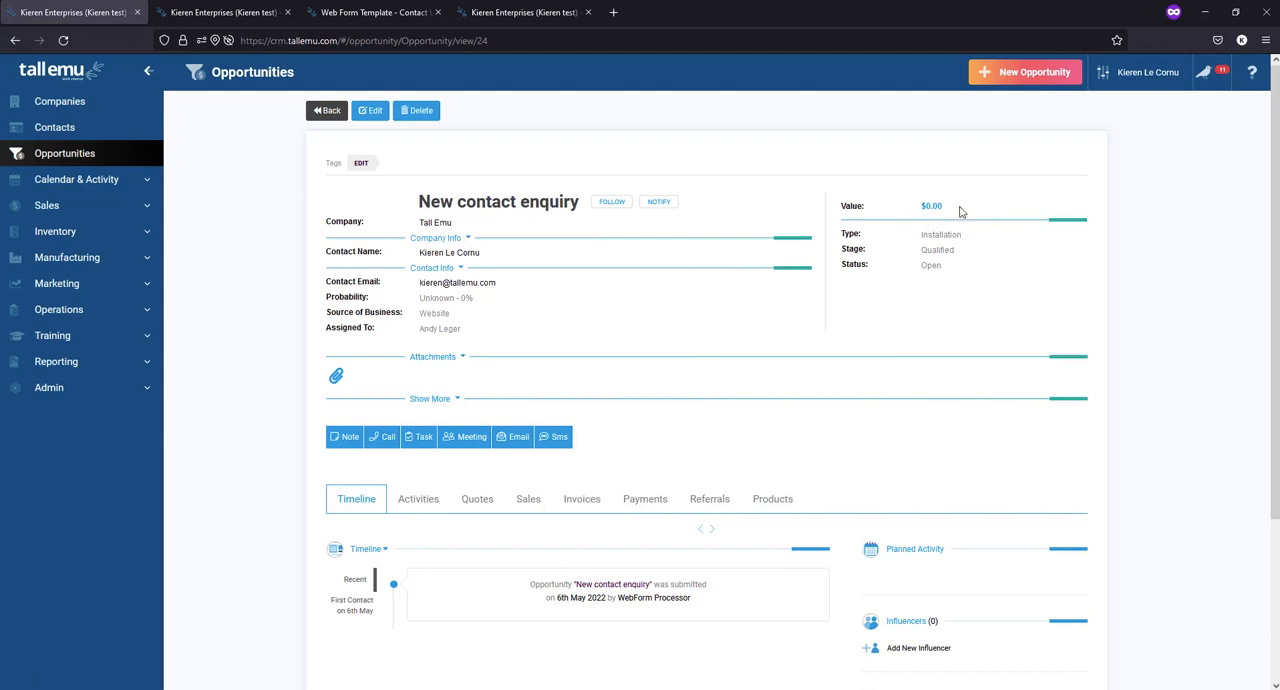
{"action": "left_click", "coordinate": [366, 112]}
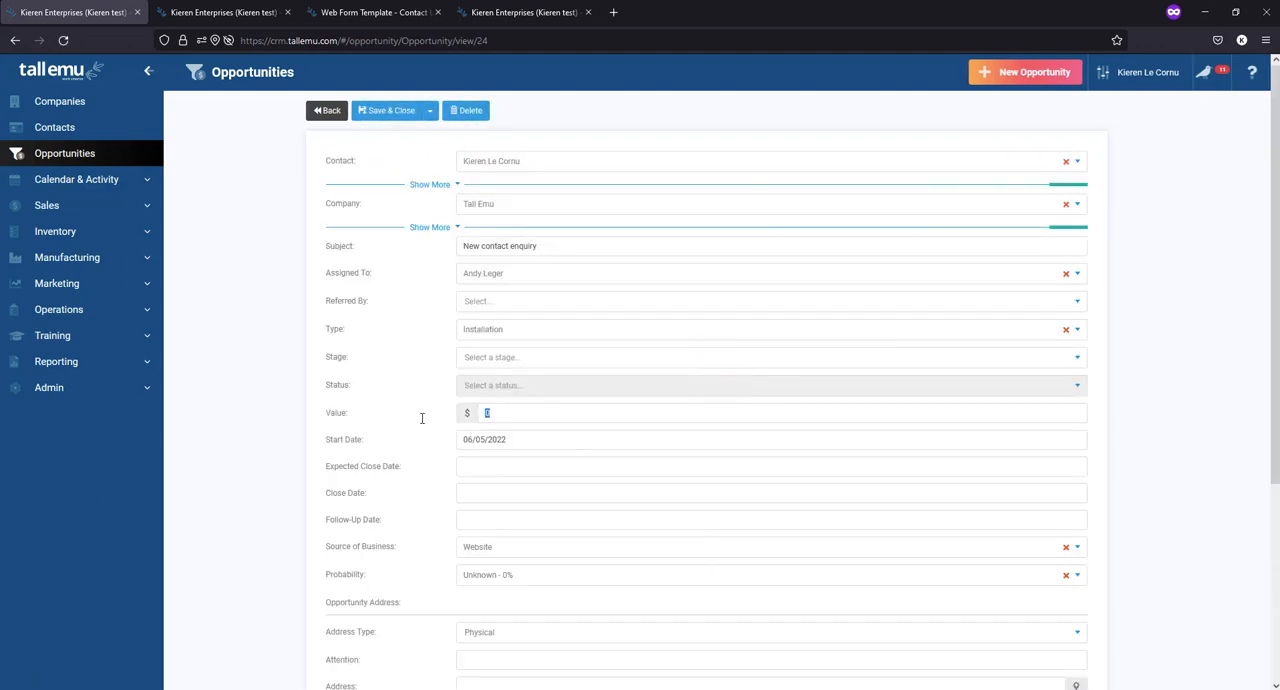
- Set the opportunity's value to 5000, its expected close date to 27/05/2022 and its follow-up date to 13/05/2022
{"action": "left_click", "coordinate": [480, 468]}
{"action": "left_click", "coordinate": [569, 601]}
{"action": "left_click", "coordinate": [505, 517]}
{"action": "left_click", "coordinate": [566, 612]}
{"action": "scroll", "coordinate": [396, 483], "scroll_direction": "down", "scroll_amount": 2}
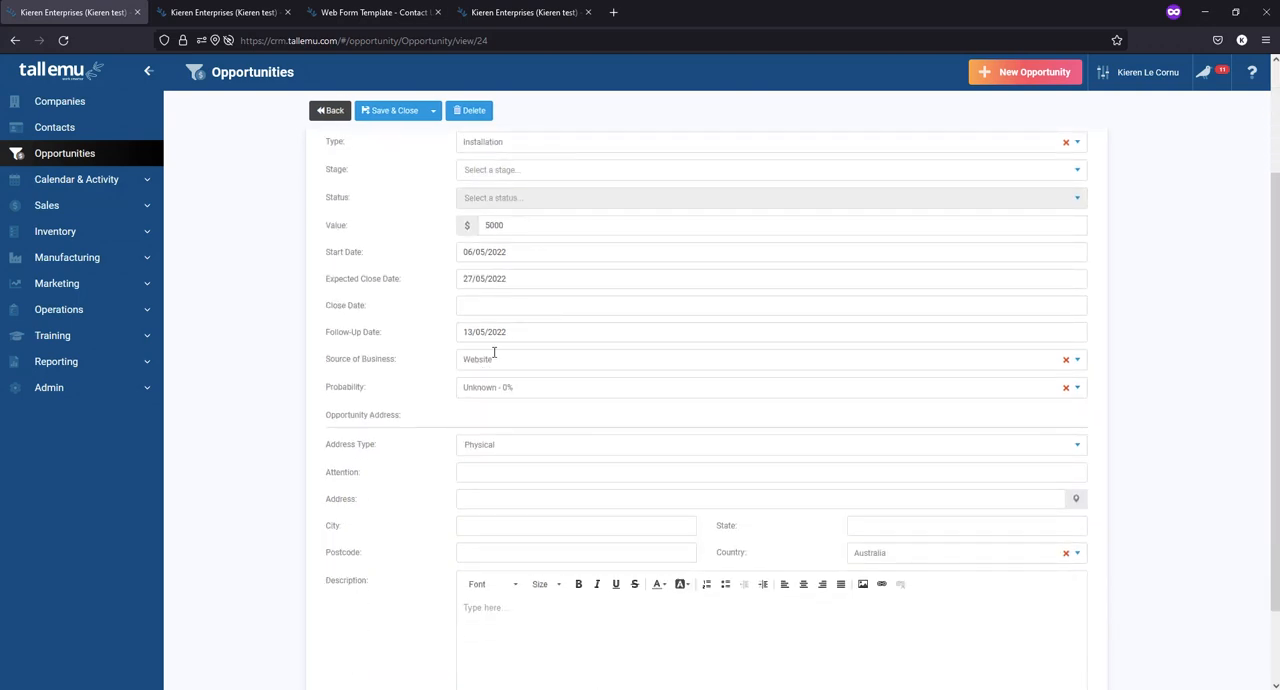
- Set the probability to Possibly - 50%, enter the description "to quickly" and save the opportunity
{"action": "left_click", "coordinate": [487, 387]}
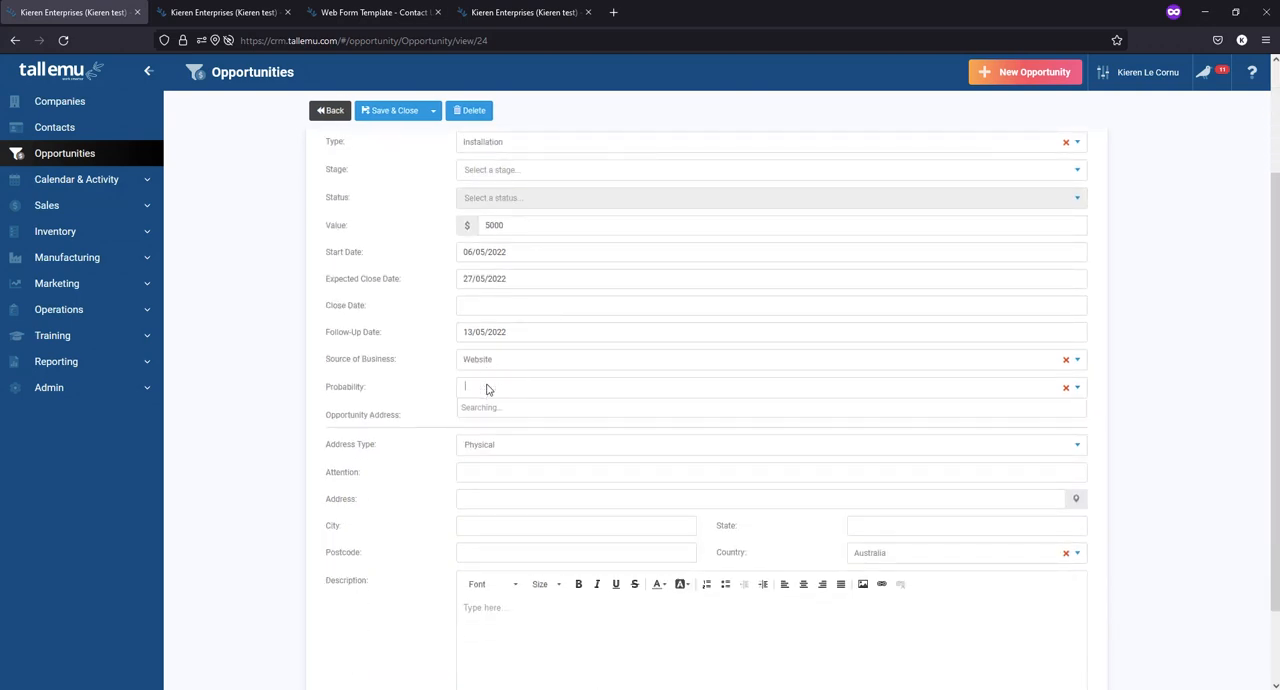
{"action": "left_click", "coordinate": [490, 481]}
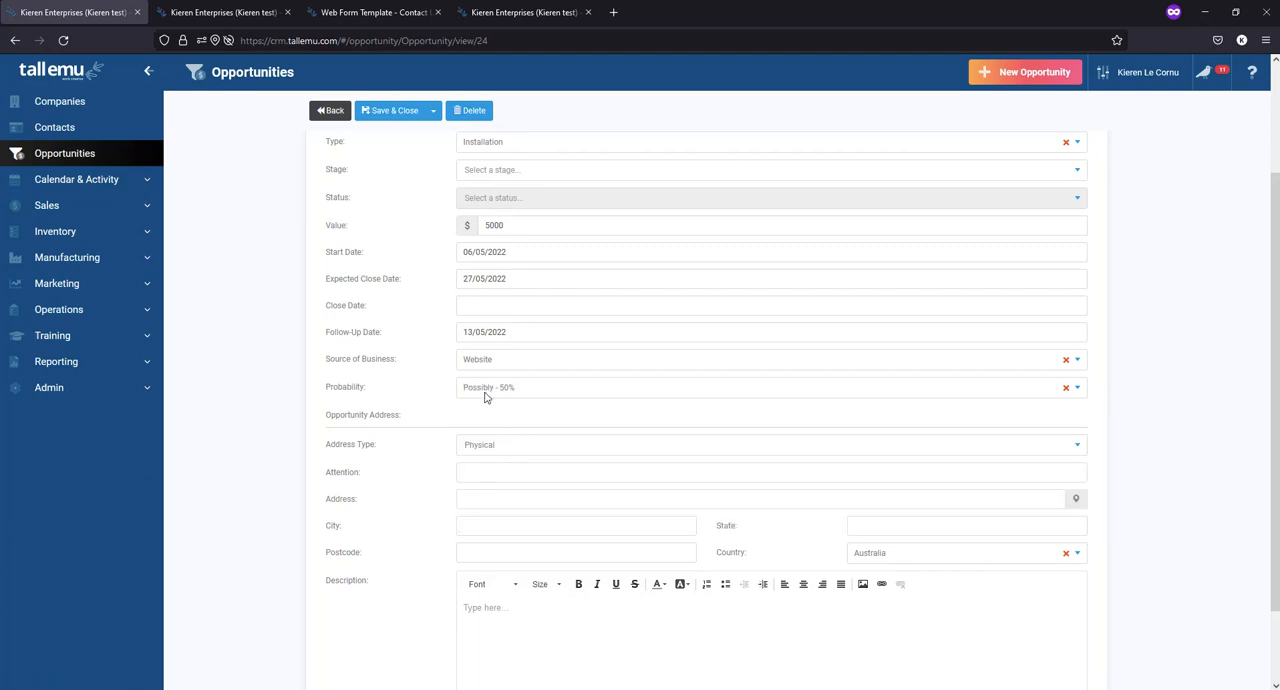
{"action": "scroll", "coordinate": [400, 409], "scroll_direction": "down", "scroll_amount": 1}
{"action": "left_click", "coordinate": [543, 539]}
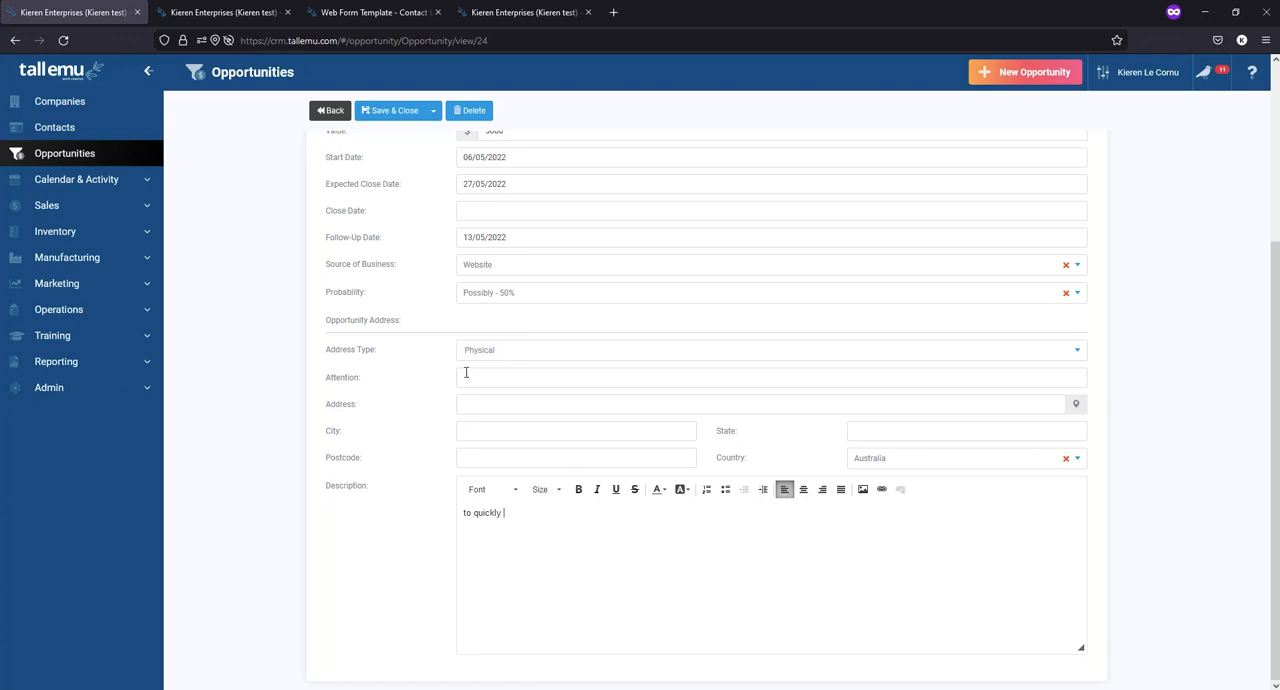
{"action": "left_click", "coordinate": [387, 111]}
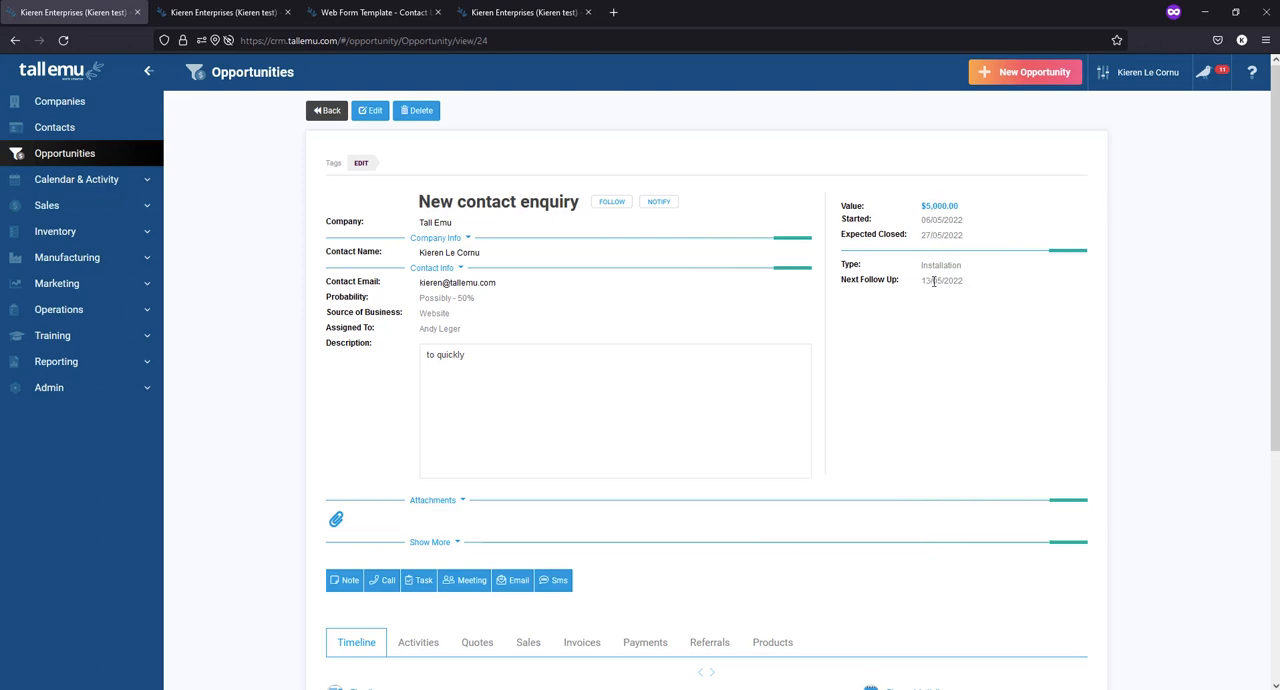
- Add a note reading "notes" to the New contact enquiry opportunity and save it
{"action": "scroll", "coordinate": [296, 383], "scroll_direction": "down", "scroll_amount": 3}
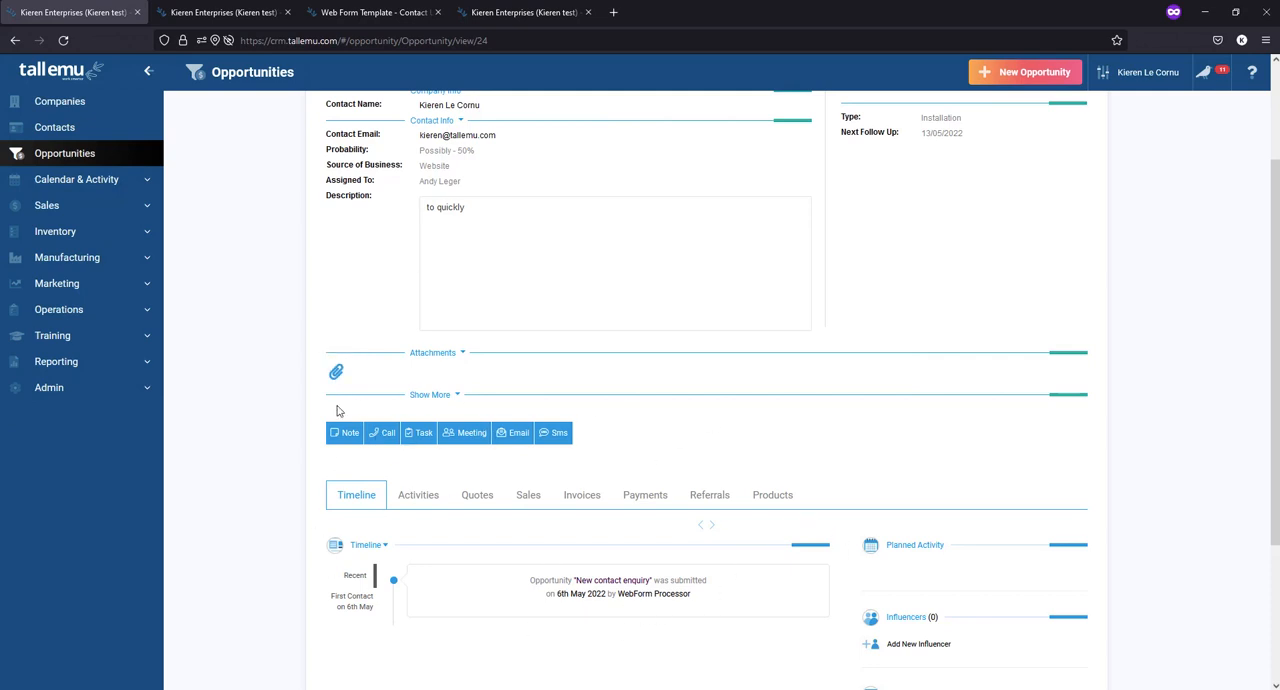
{"action": "scroll", "coordinate": [471, 218], "scroll_direction": "down", "scroll_amount": 3}
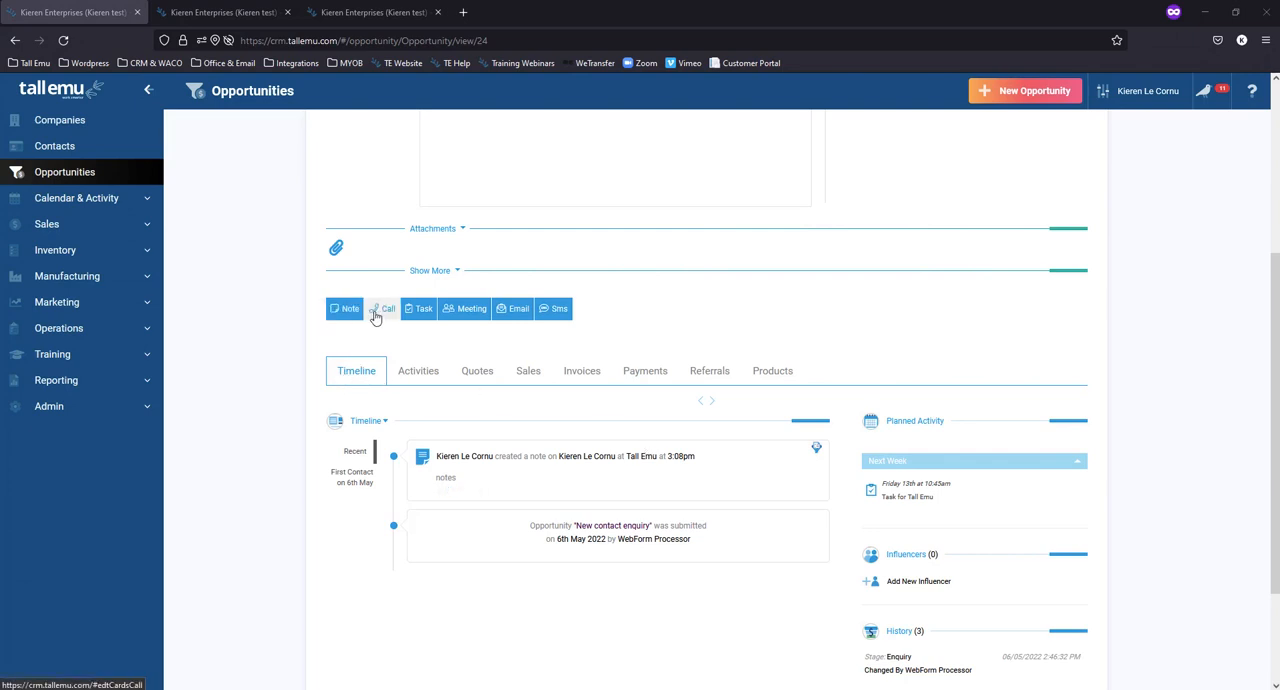
{"action": "left_click", "coordinate": [551, 313]}
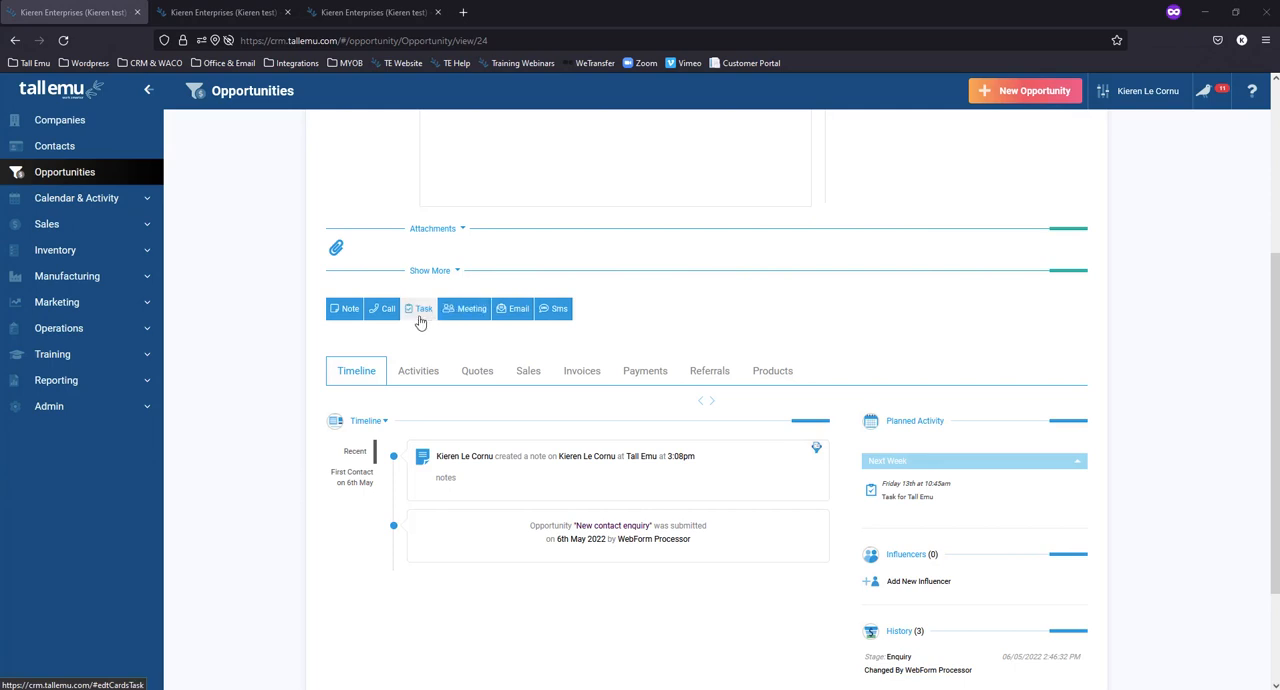
{"action": "left_click", "coordinate": [348, 313]}
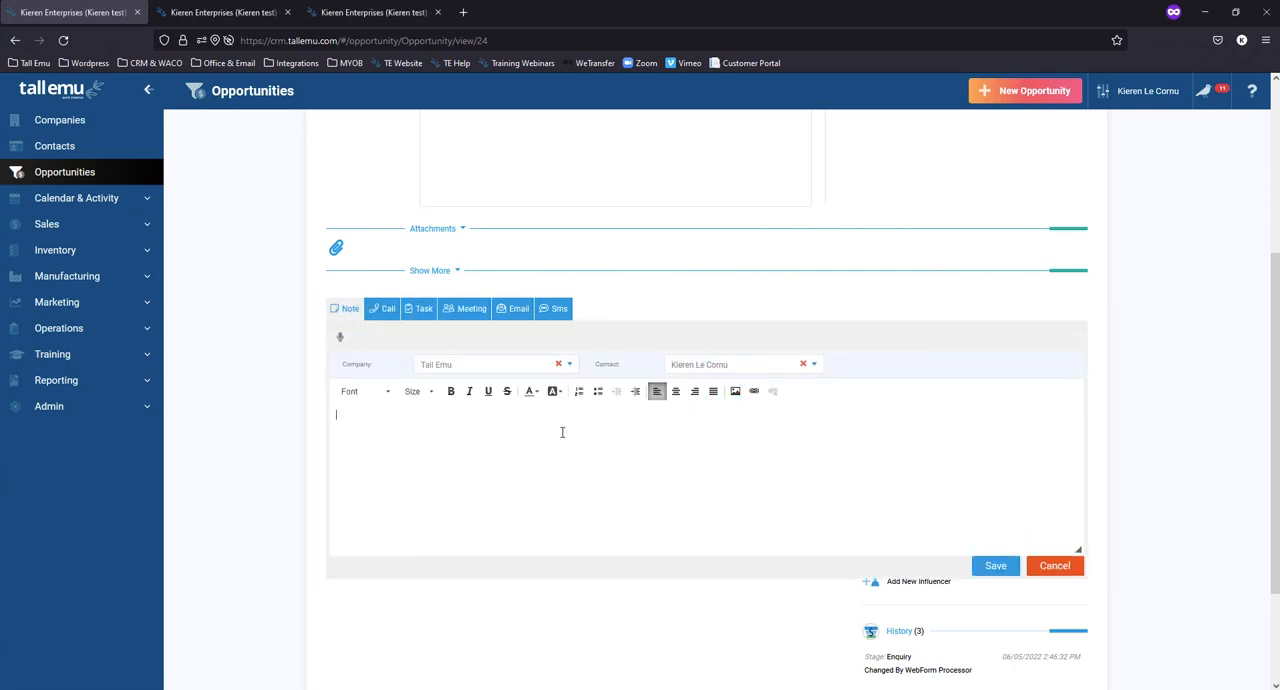
{"action": "left_click", "coordinate": [975, 568]}
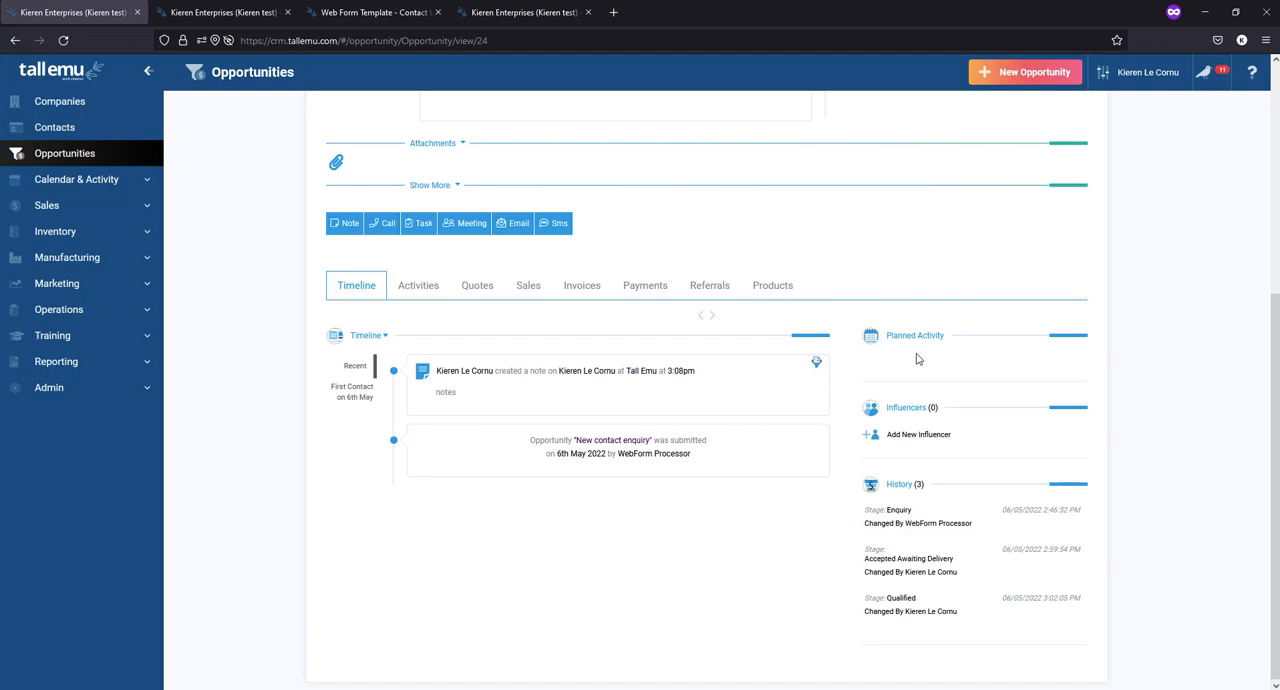
- Create a task for Tall Emu on the opportunity, starting 13/05/2022 at 10:45, and save it
{"action": "scroll", "coordinate": [917, 358], "scroll_direction": "up", "scroll_amount": 5}
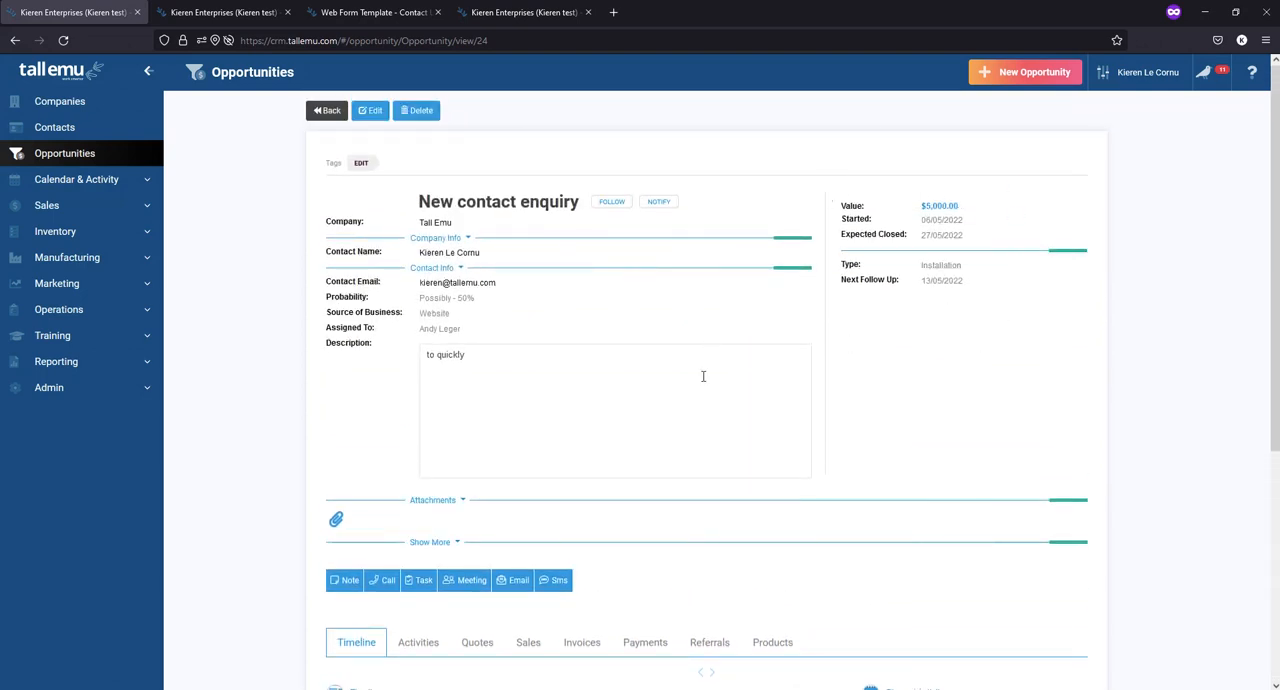
{"action": "scroll", "coordinate": [703, 376], "scroll_direction": "down", "scroll_amount": 5}
{"action": "left_click", "coordinate": [418, 286]}
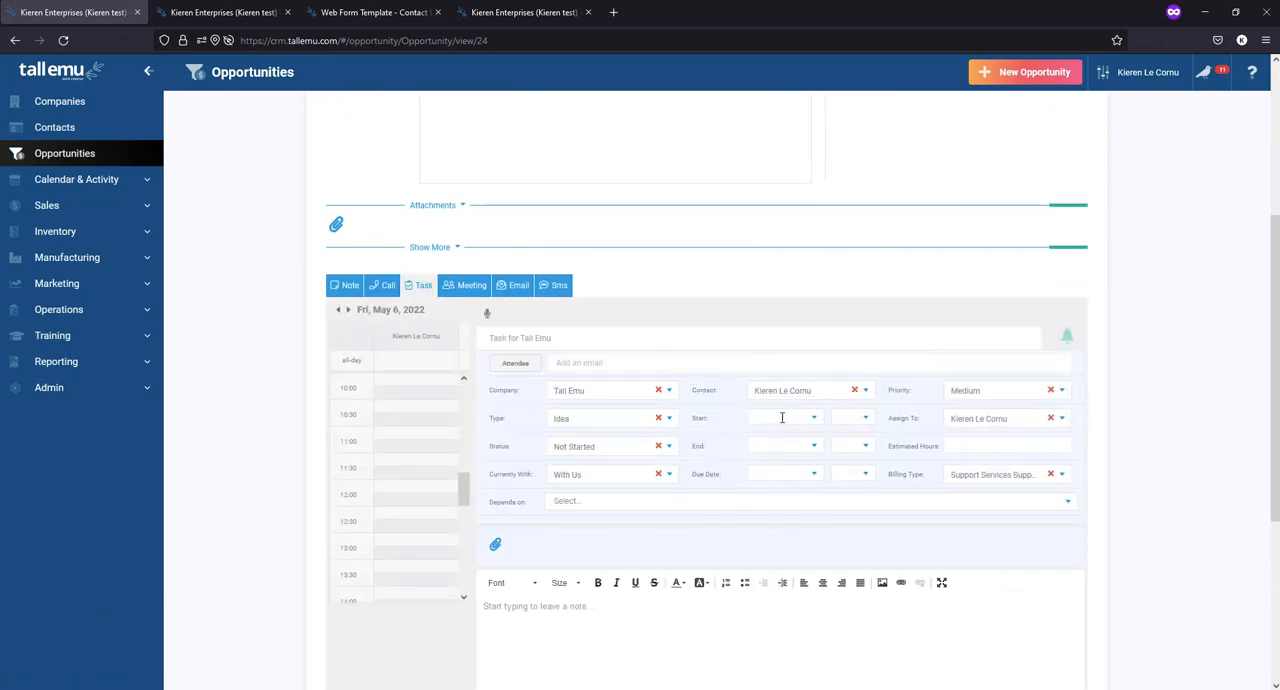
{"action": "left_click", "coordinate": [782, 418]}
{"action": "left_click", "coordinate": [855, 507]}
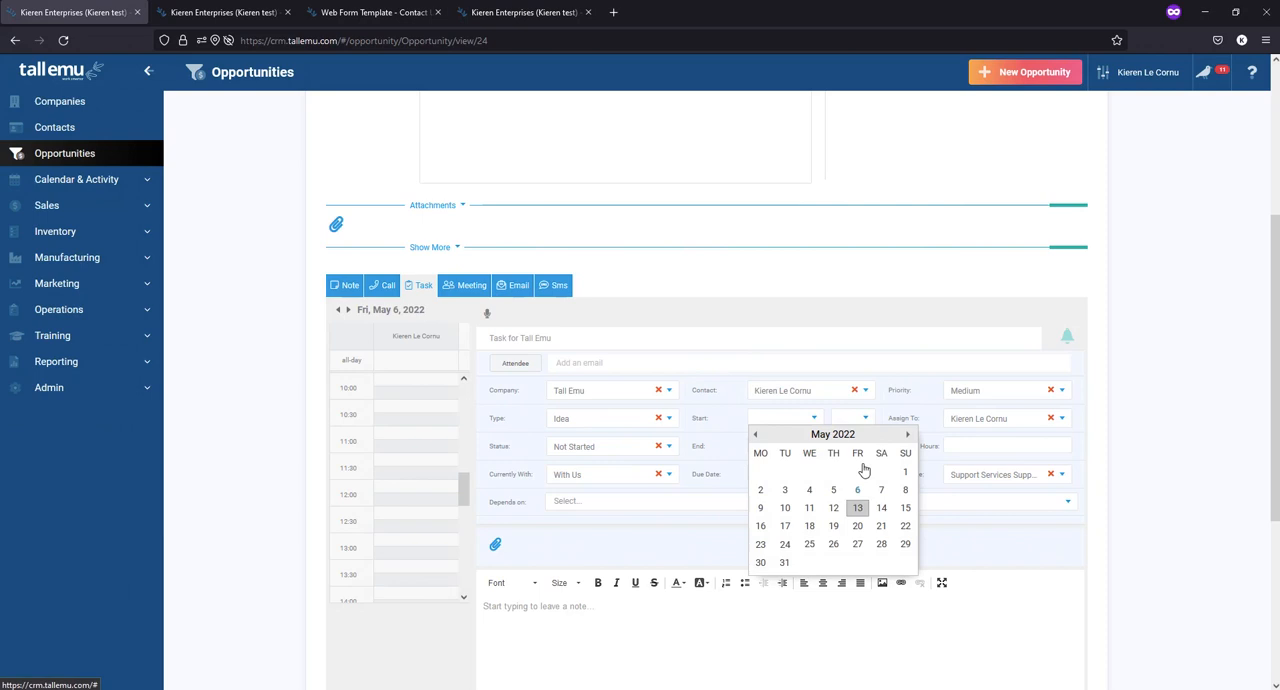
{"action": "left_click", "coordinate": [862, 418]}
{"action": "scroll", "coordinate": [856, 460], "scroll_direction": "down", "scroll_amount": 7}
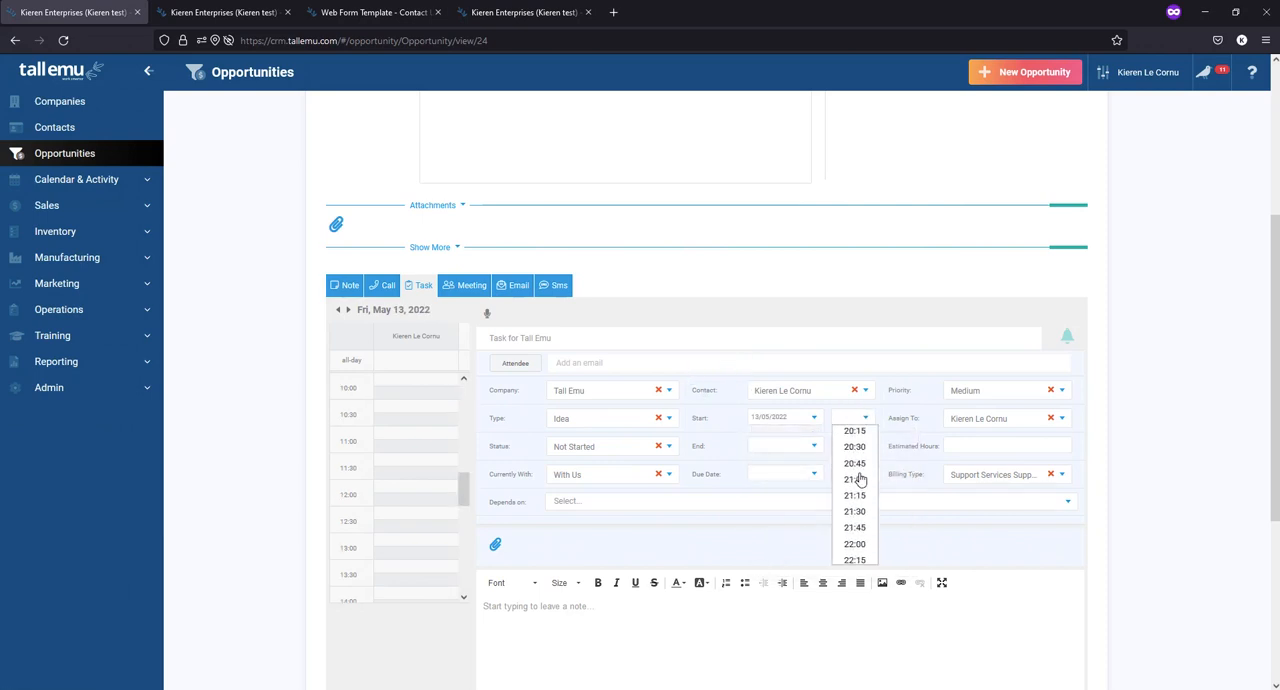
{"action": "scroll", "coordinate": [856, 470], "scroll_direction": "up", "scroll_amount": 7}
{"action": "left_click", "coordinate": [855, 460]}
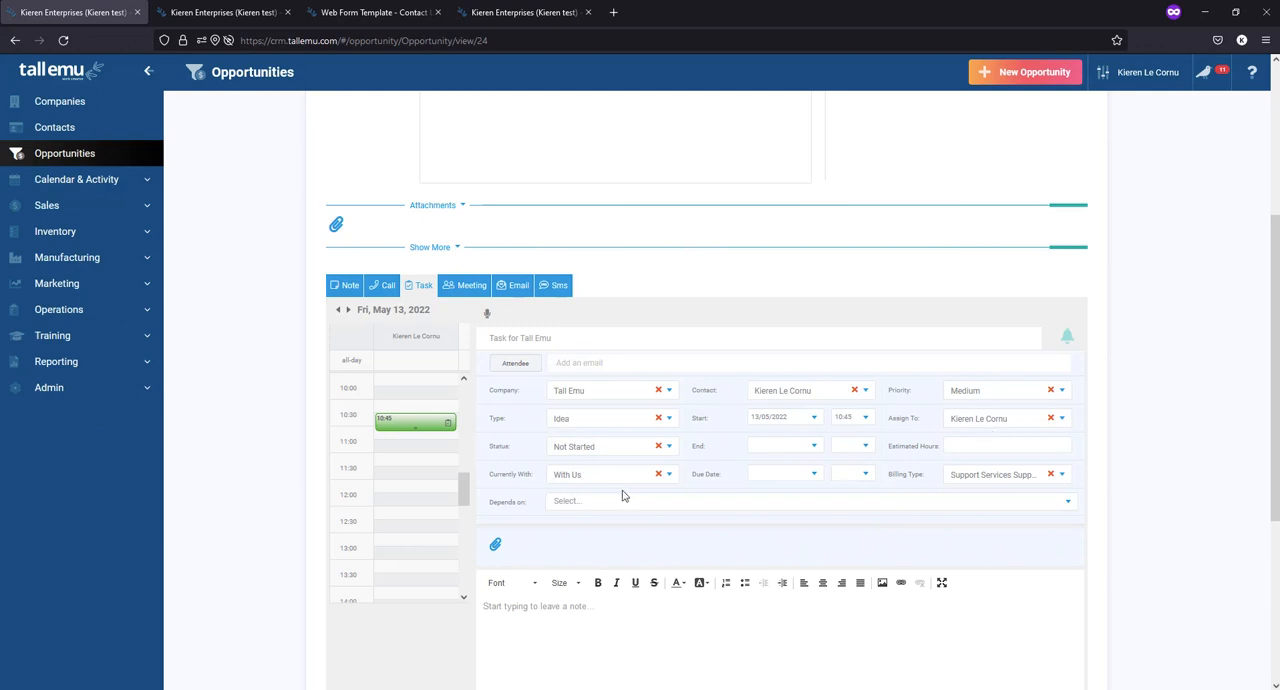
{"action": "scroll", "coordinate": [622, 496], "scroll_direction": "down", "scroll_amount": 2}
{"action": "left_click", "coordinate": [990, 592]}
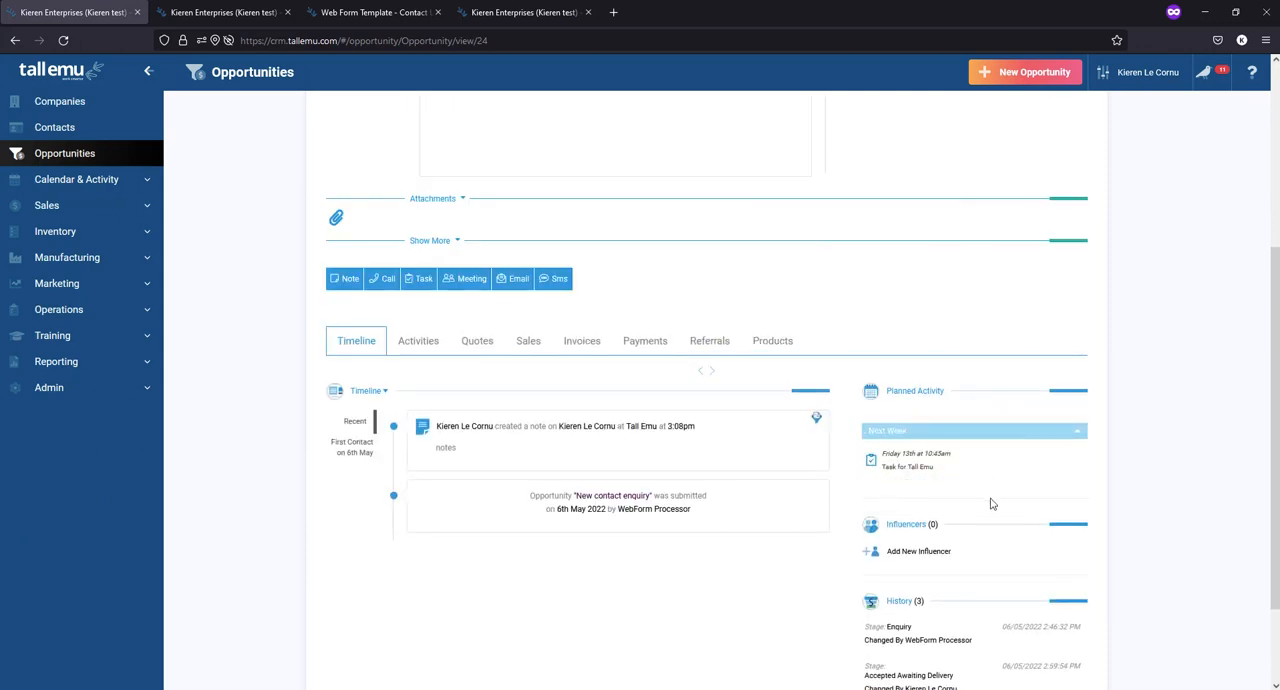
- Examine how the new task is listed under the opportunity's Next Step and Planned Activity
{"action": "mouse_move", "coordinate": [906, 470]}
{"action": "scroll", "coordinate": [851, 482], "scroll_direction": "up", "scroll_amount": 3}
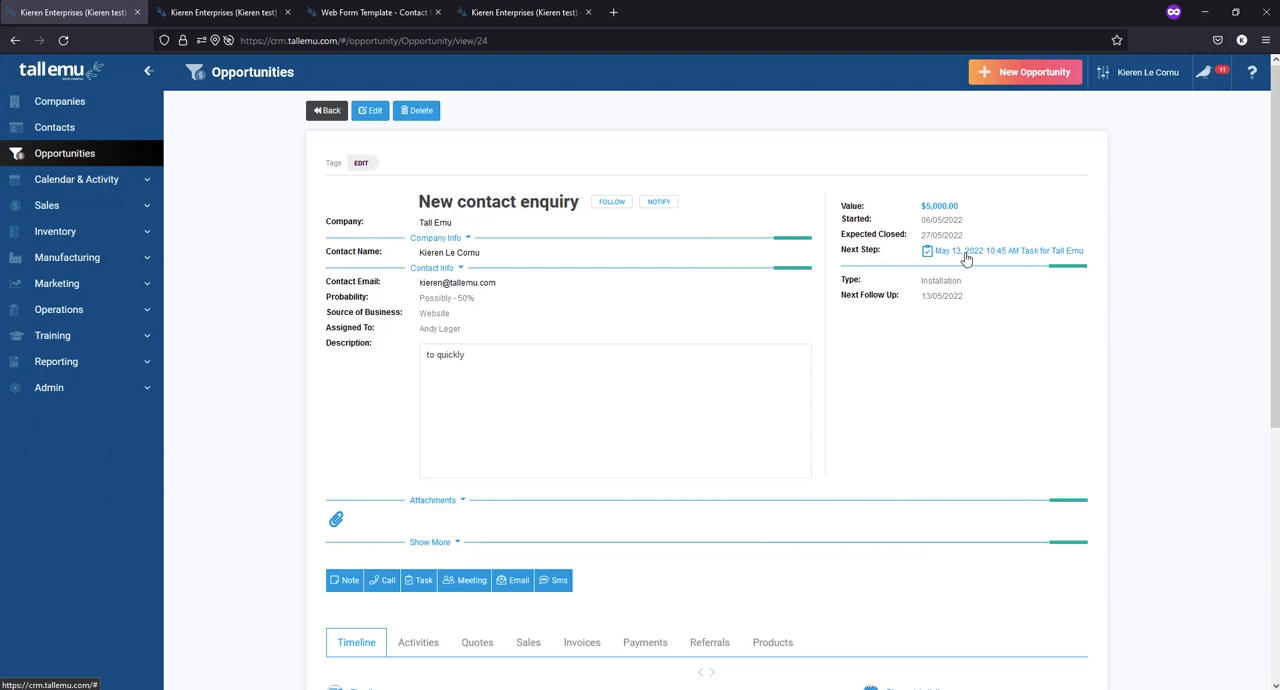
{"action": "scroll", "coordinate": [945, 310], "scroll_direction": "down", "scroll_amount": 3}
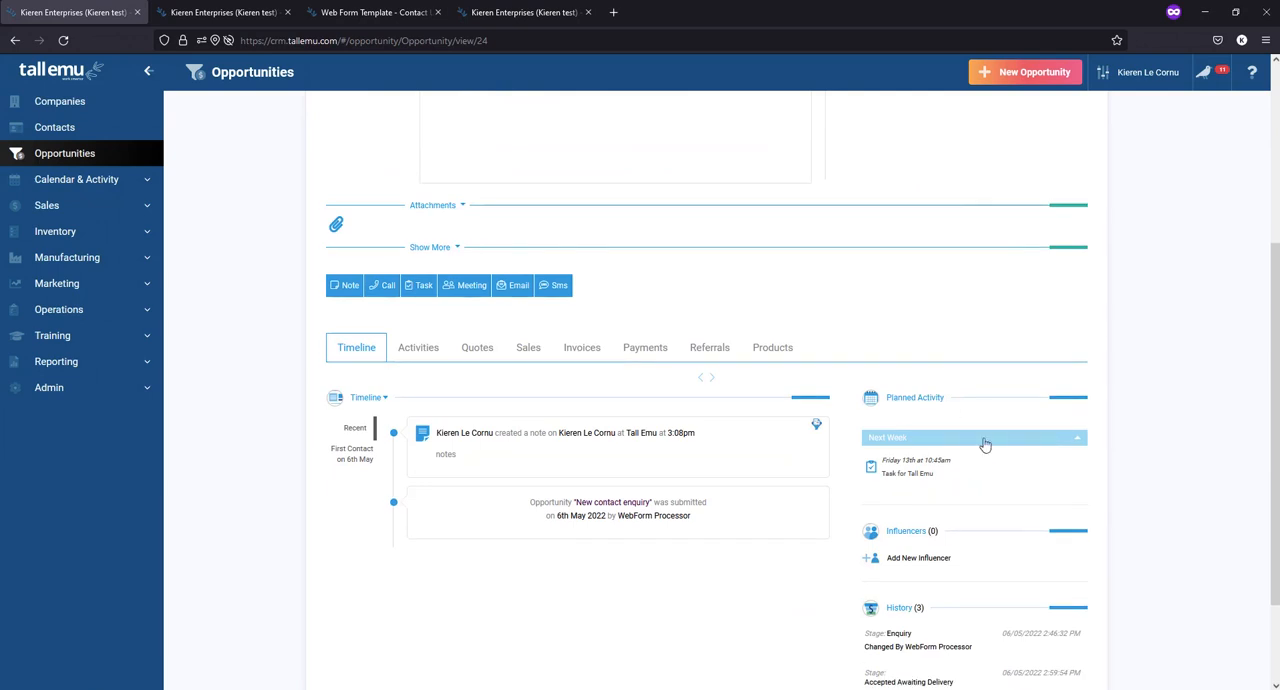
{"action": "mouse_move", "coordinate": [955, 466]}
{"action": "scroll", "coordinate": [955, 466], "scroll_direction": "up", "scroll_amount": 3}
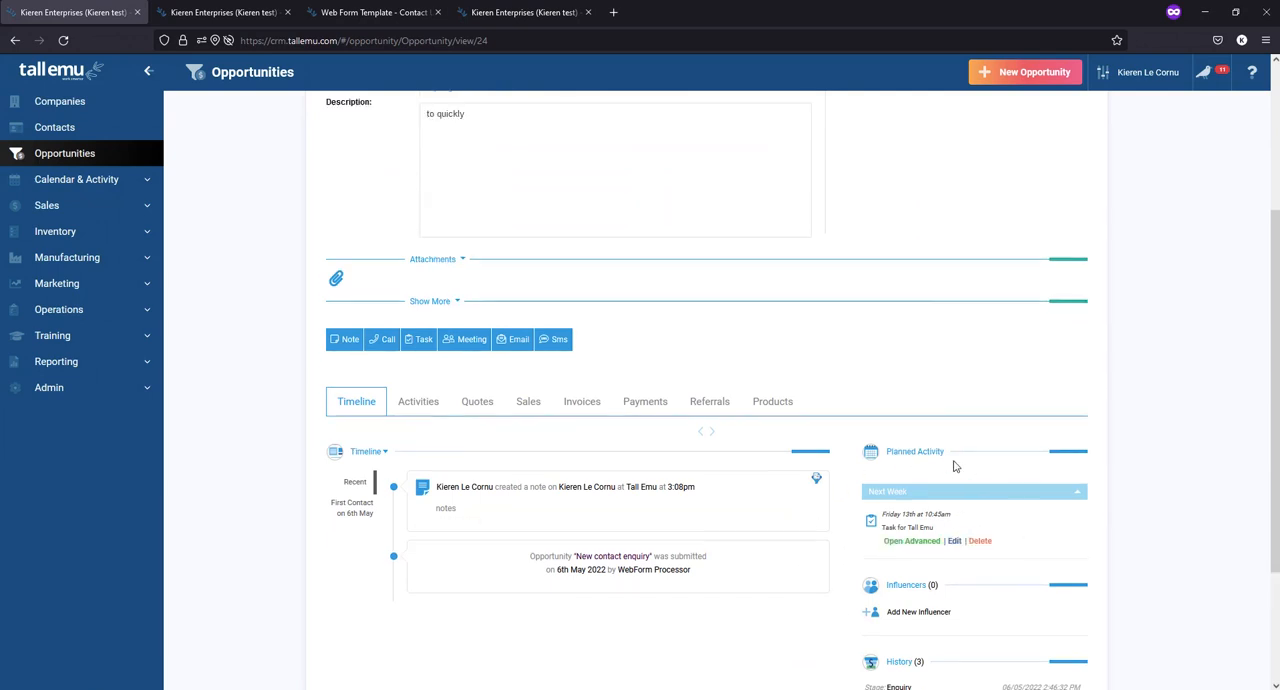
- Examine the opportunity's planned activity, influencers and stage history, including the new influencer form, and close the form without saving
{"action": "scroll", "coordinate": [955, 466], "scroll_direction": "down", "scroll_amount": 3}
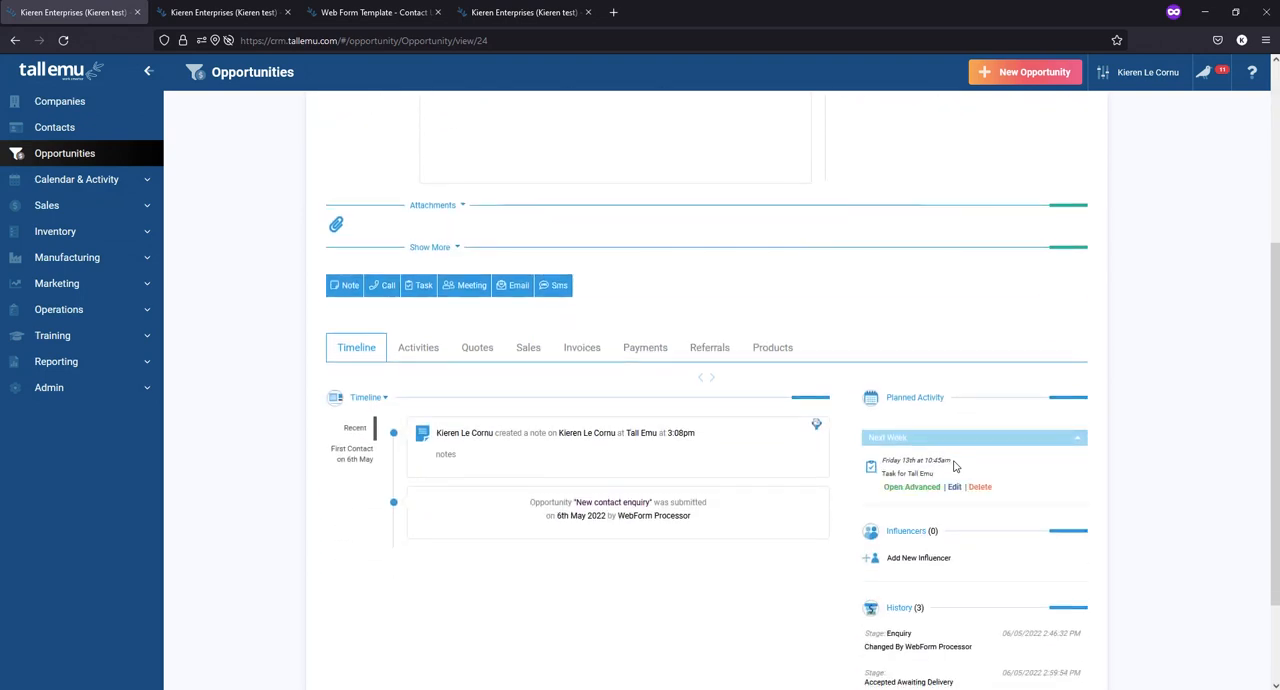
{"action": "scroll", "coordinate": [955, 466], "scroll_direction": "down", "scroll_amount": 1}
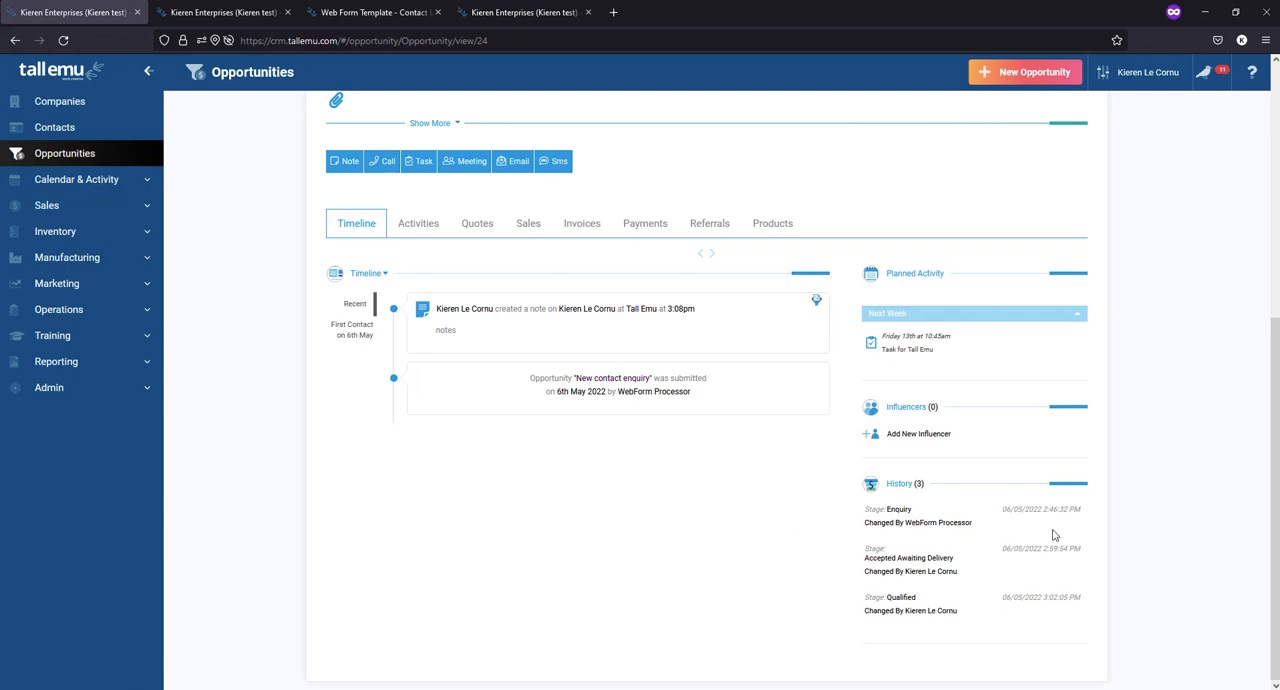
{"action": "left_click", "coordinate": [917, 446]}
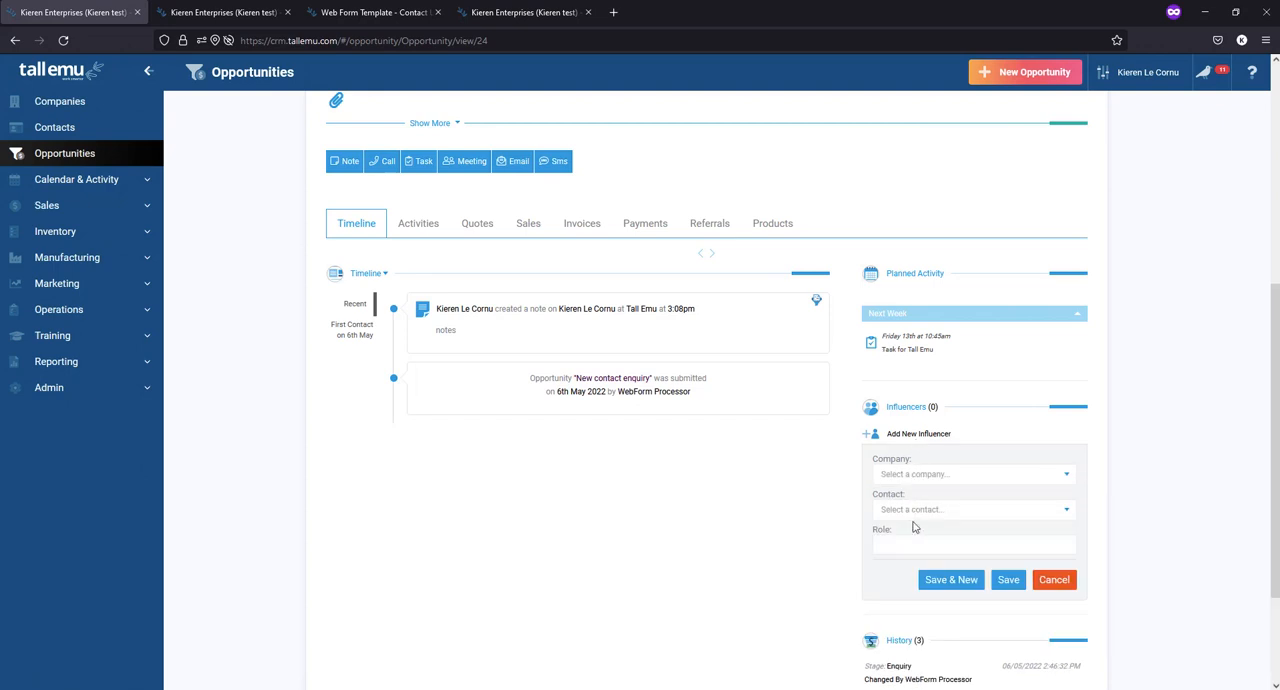
{"action": "left_click", "coordinate": [892, 549]}
{"action": "left_click", "coordinate": [1050, 585]}
{"action": "scroll", "coordinate": [563, 535], "scroll_direction": "up", "scroll_amount": 3}
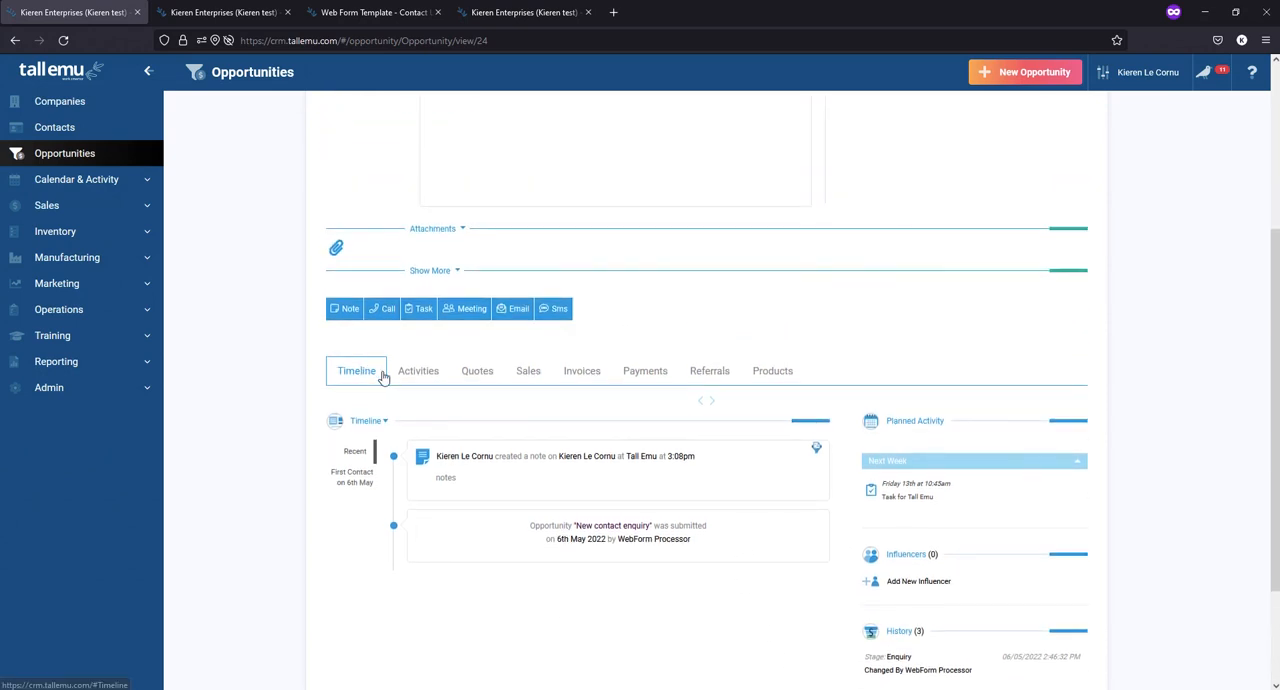
- Move the Contact column ahead of Company in the opportunity's activities list and view the Start Date filter options
{"action": "left_click", "coordinate": [415, 373]}
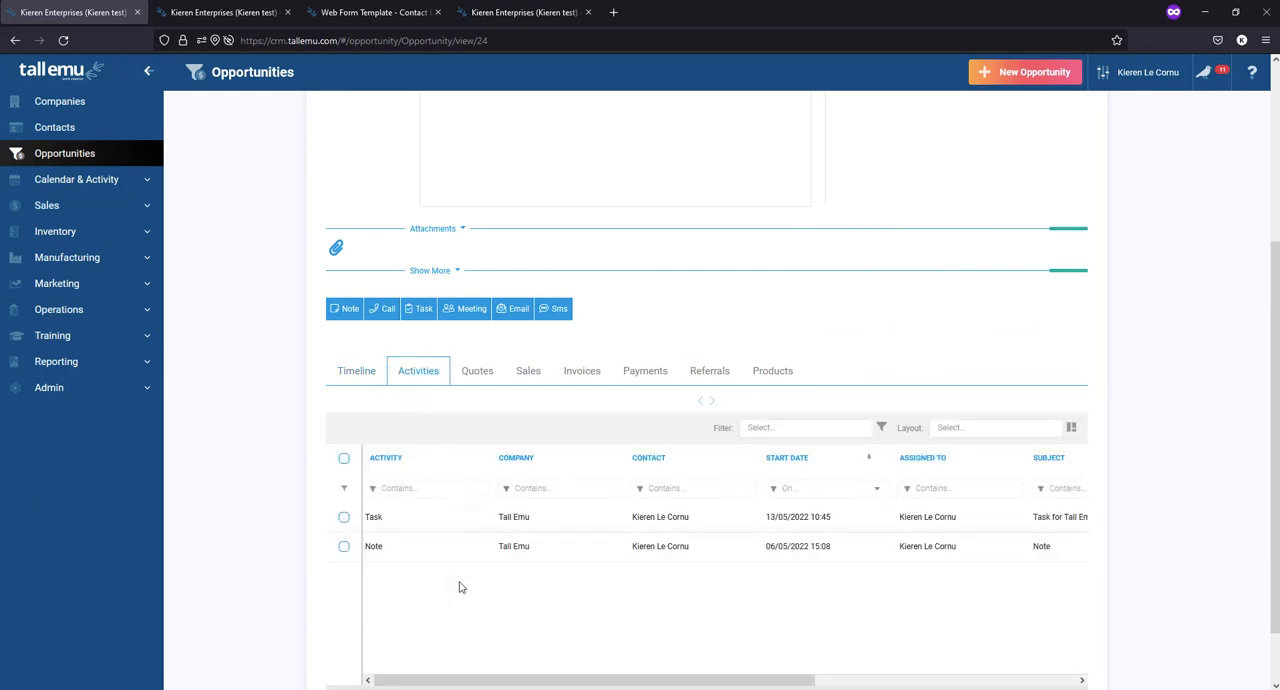
{"action": "scroll", "coordinate": [474, 550], "scroll_direction": "down", "scroll_amount": 2}
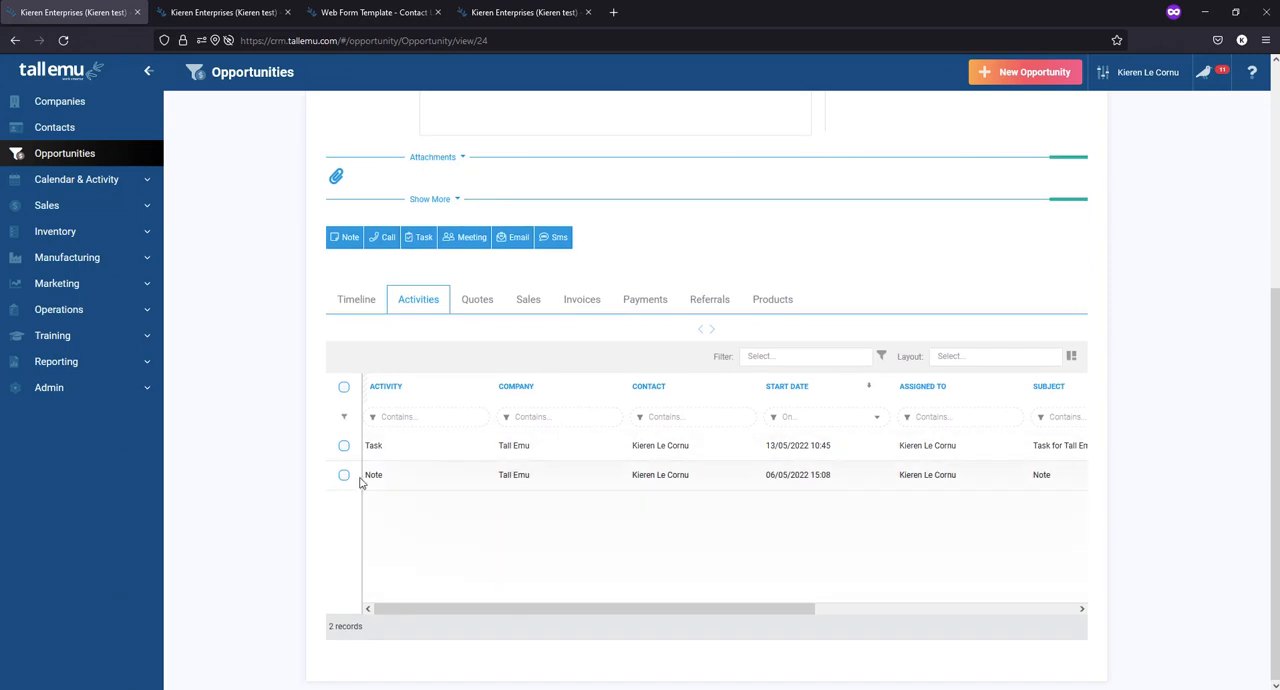
{"action": "left_click", "coordinate": [788, 357]}
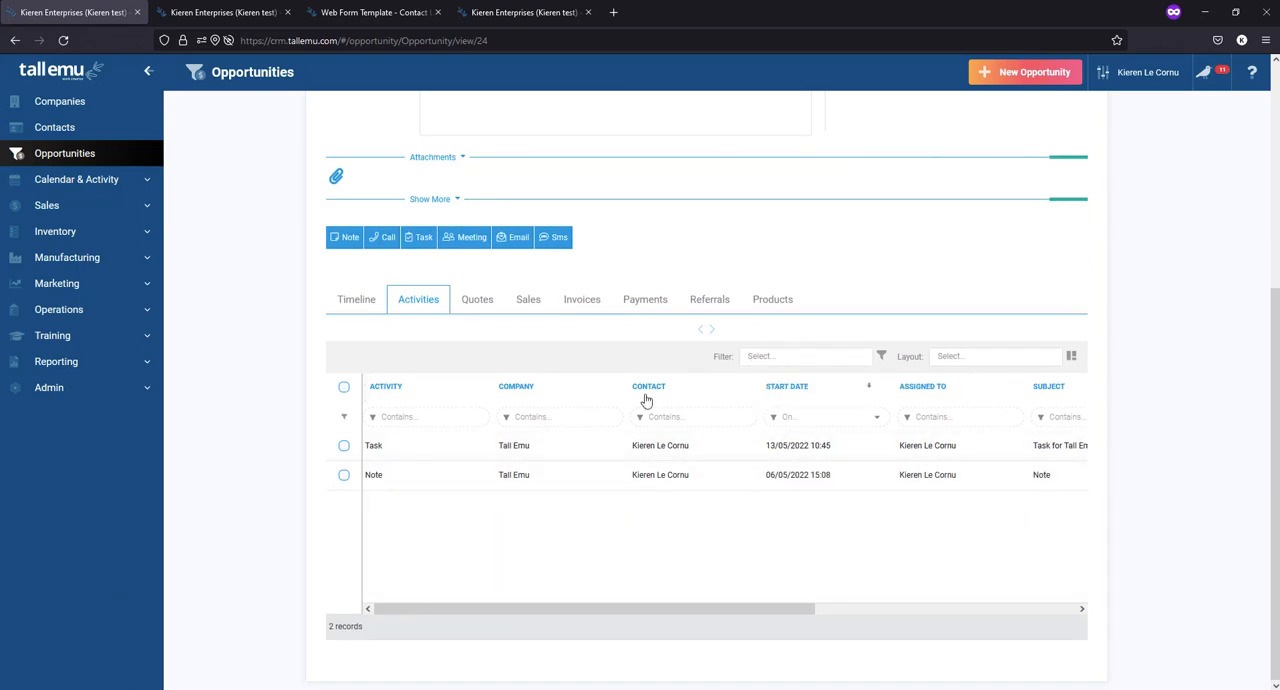
{"action": "mouse_move", "coordinate": [647, 400]}
{"action": "left_mouse_down"}
{"action": "mouse_move", "coordinate": [857, 390]}
{"action": "mouse_move", "coordinate": [549, 400]}
{"action": "mouse_move", "coordinate": [626, 400]}
{"action": "left_mouse_up"}
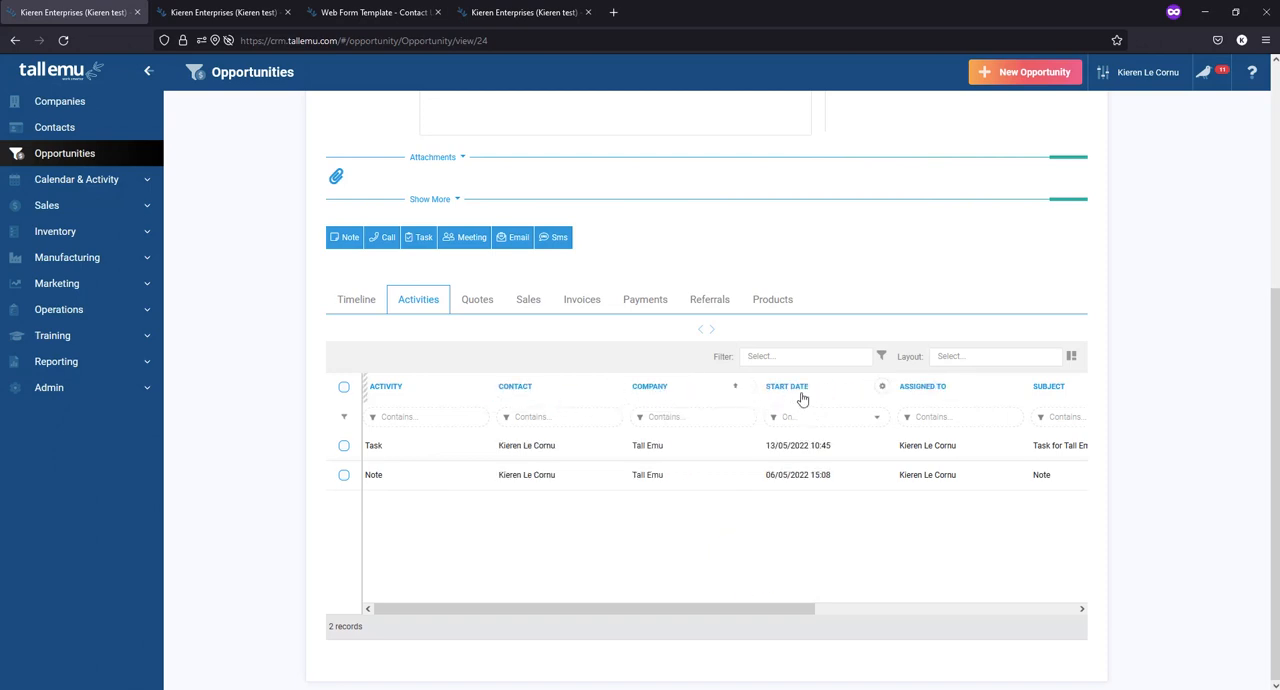
{"action": "left_click", "coordinate": [771, 420]}
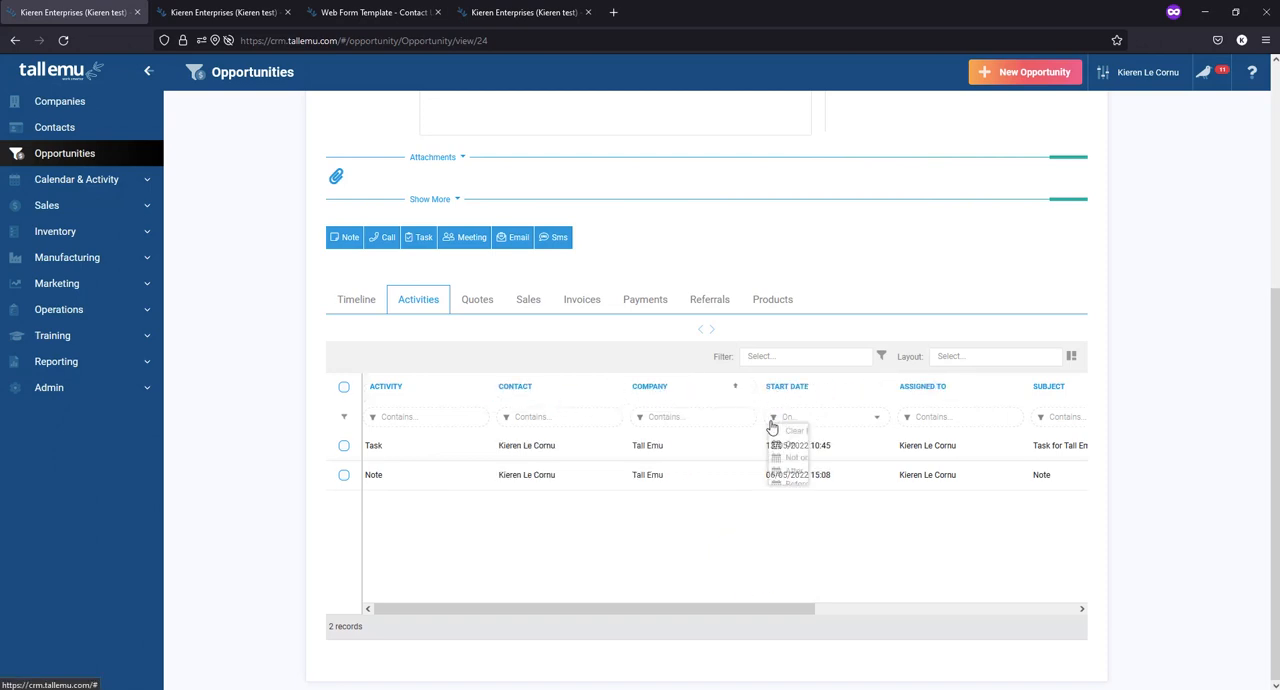
{"action": "left_click", "coordinate": [939, 566]}
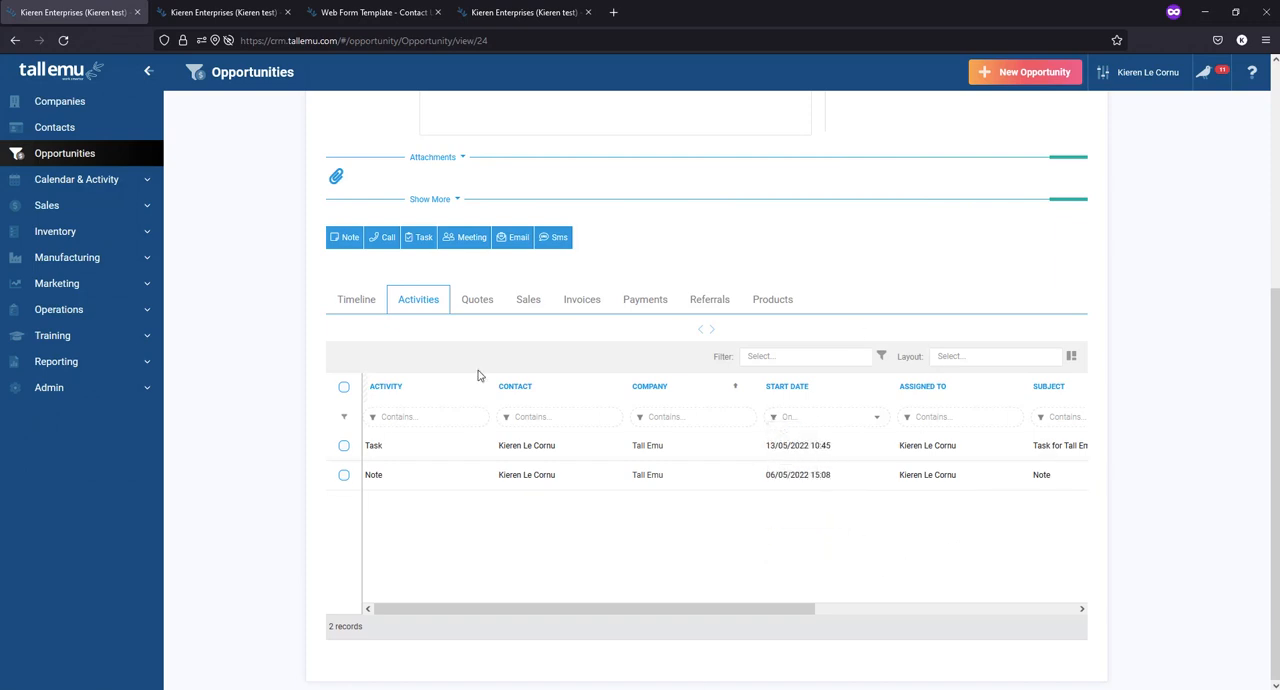
- Review the opportunity's related quotes, sales, invoices, payments and referrals one after another
{"action": "left_click", "coordinate": [490, 306]}
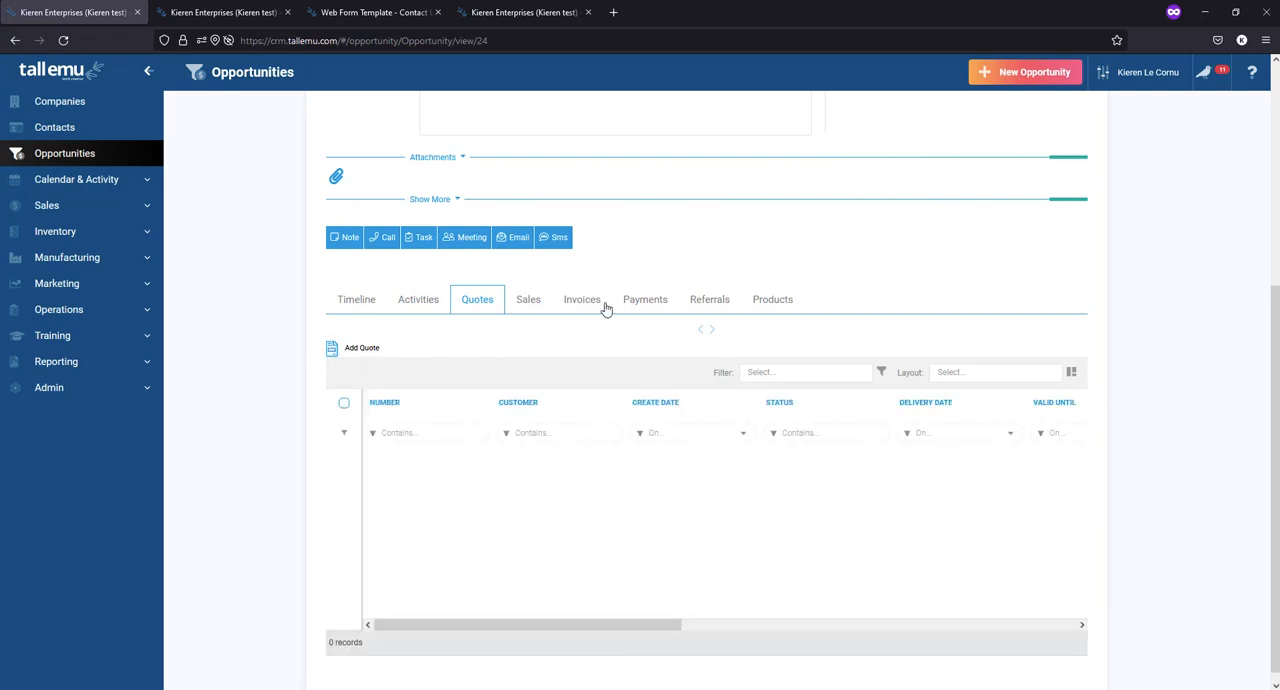
{"action": "left_click", "coordinate": [529, 303]}
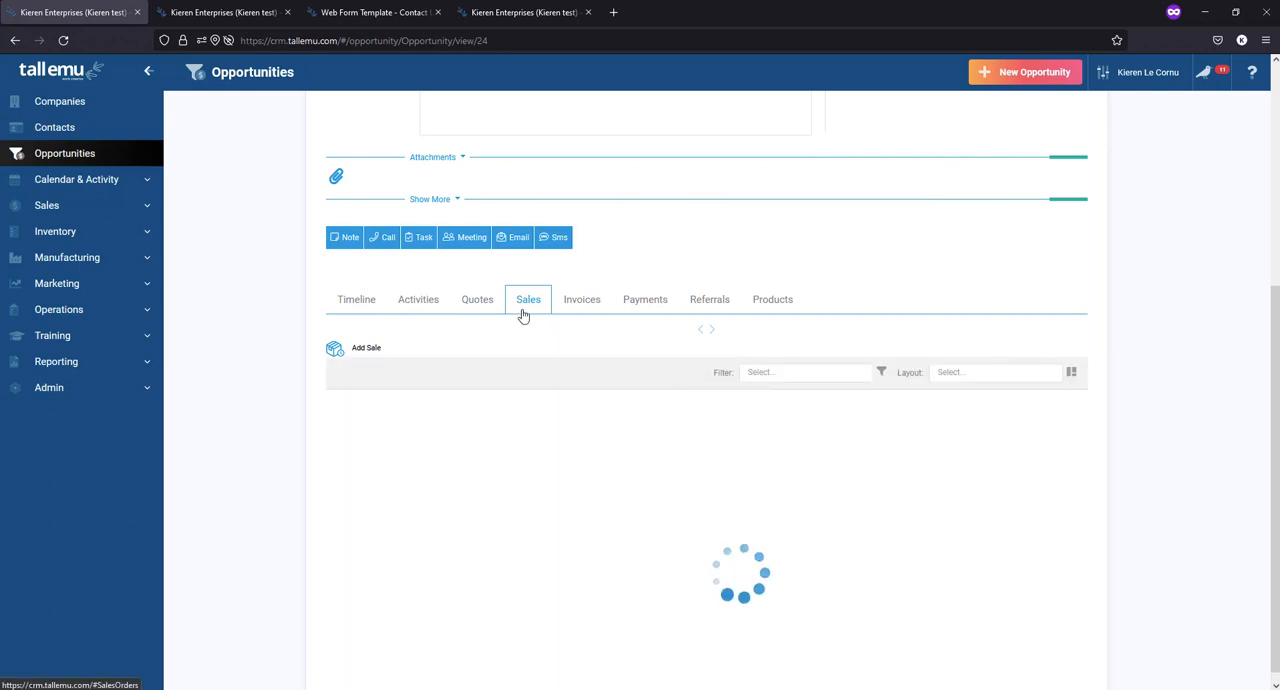
{"action": "left_click", "coordinate": [585, 305]}
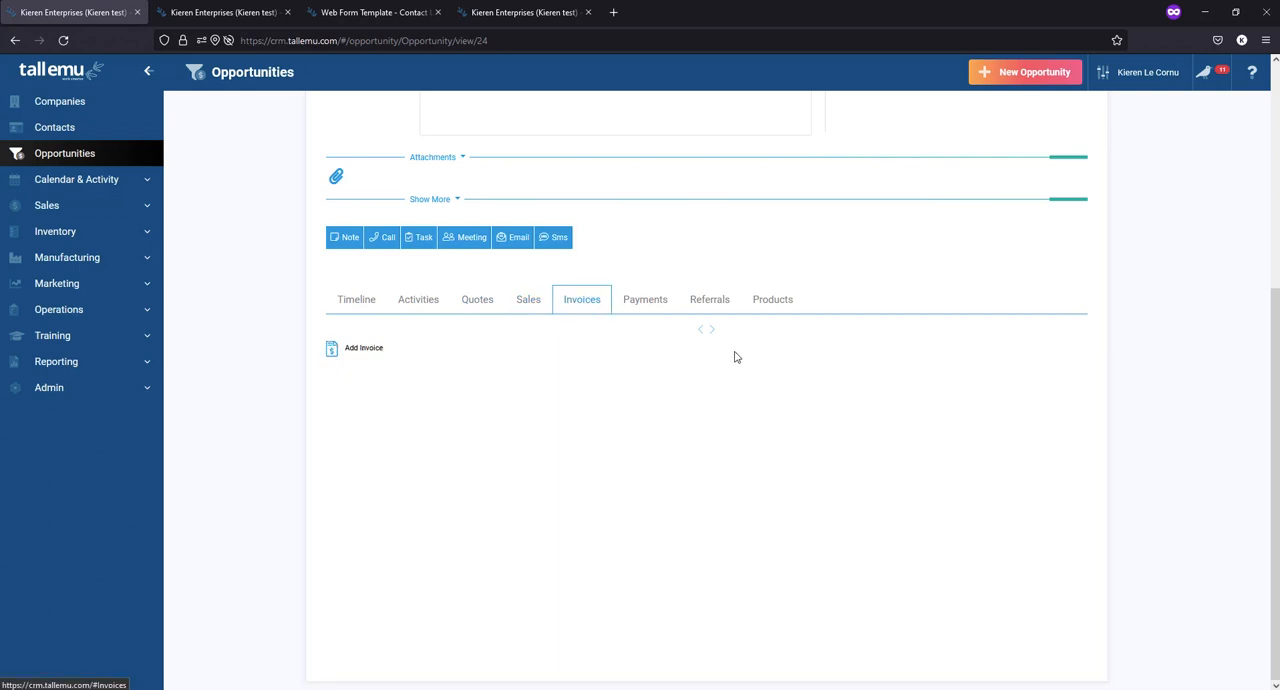
{"action": "left_click", "coordinate": [645, 303]}
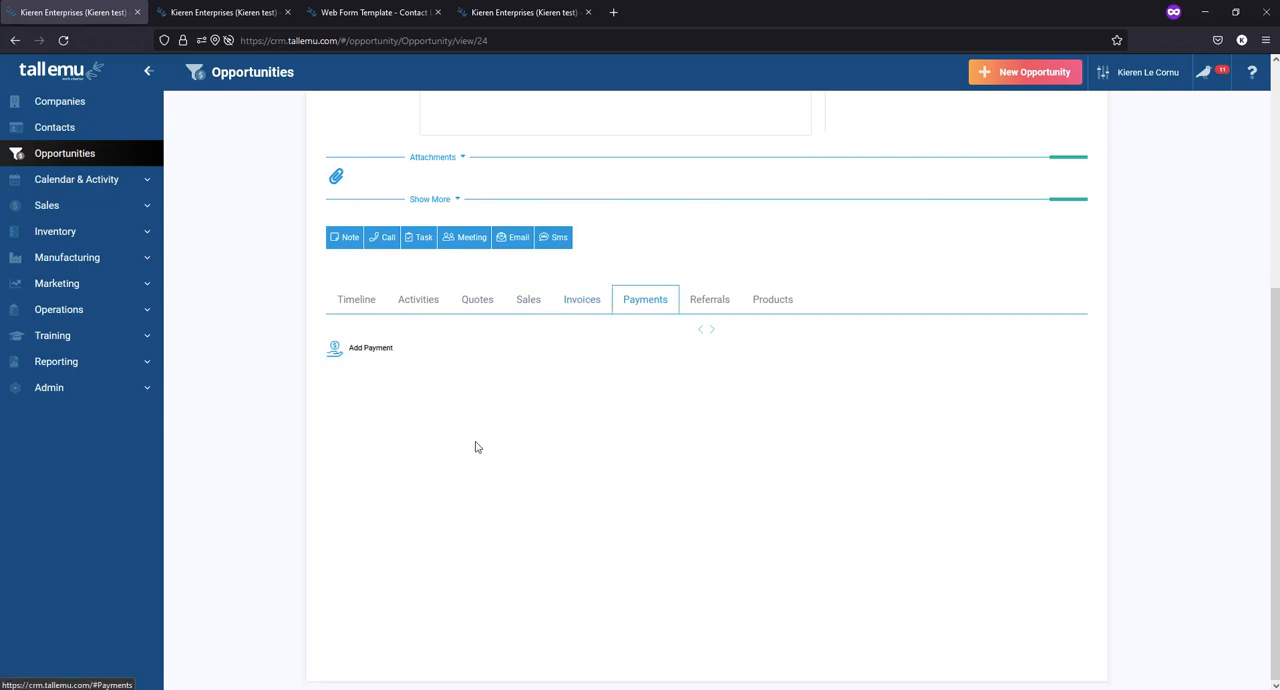
{"action": "left_click", "coordinate": [703, 304]}
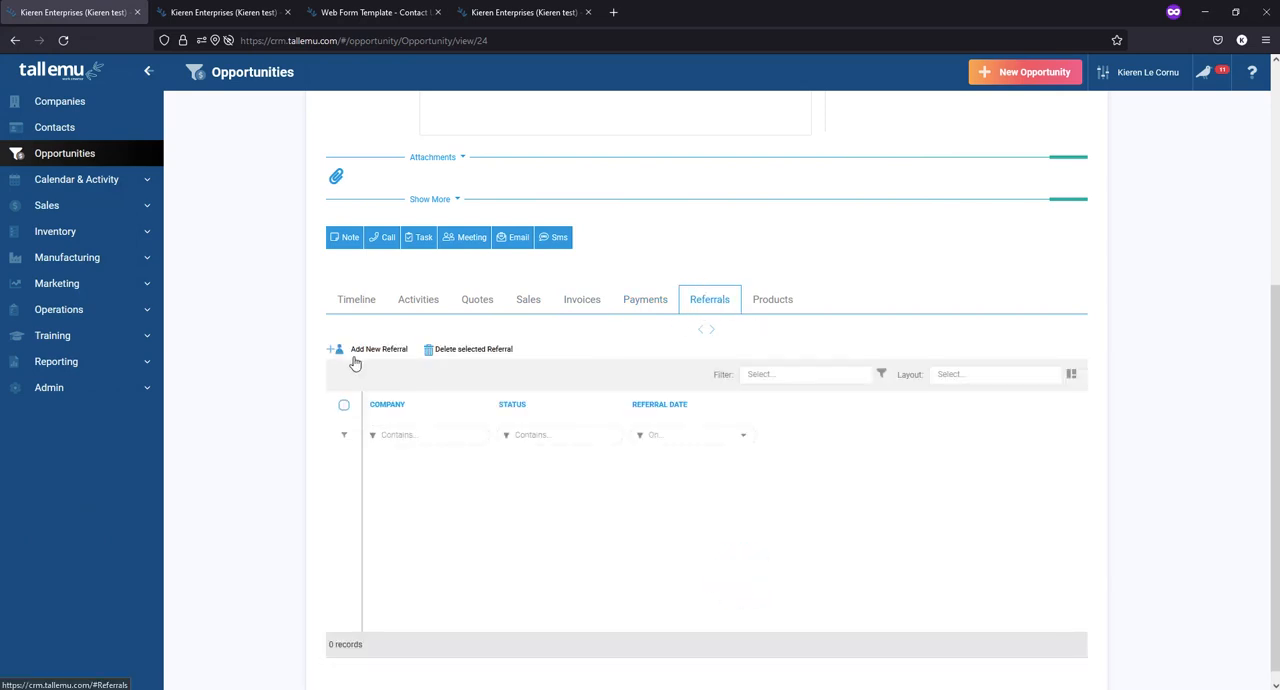
- Add the product BBROWNIE Bakehouse Fudge Brownie to the opportunity at $1.75, quantity 500, delivery date 30/05/2022, and save it
{"action": "left_click", "coordinate": [788, 310]}
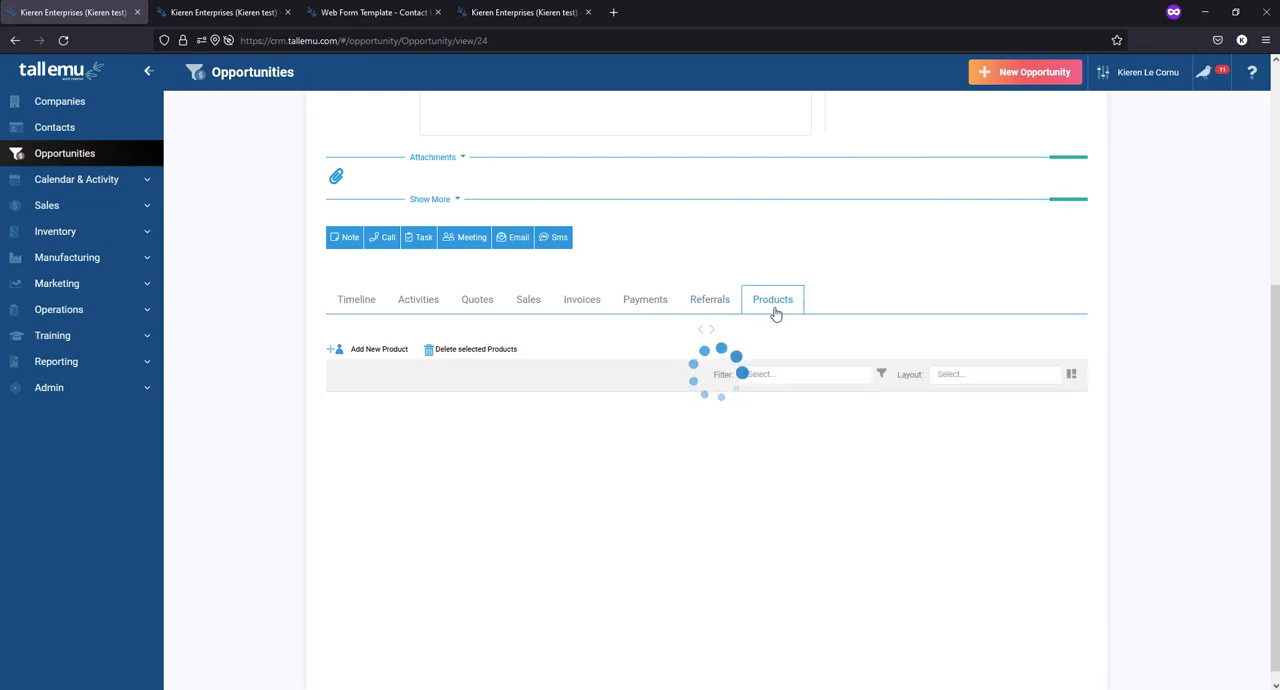
{"action": "left_click", "coordinate": [386, 351]}
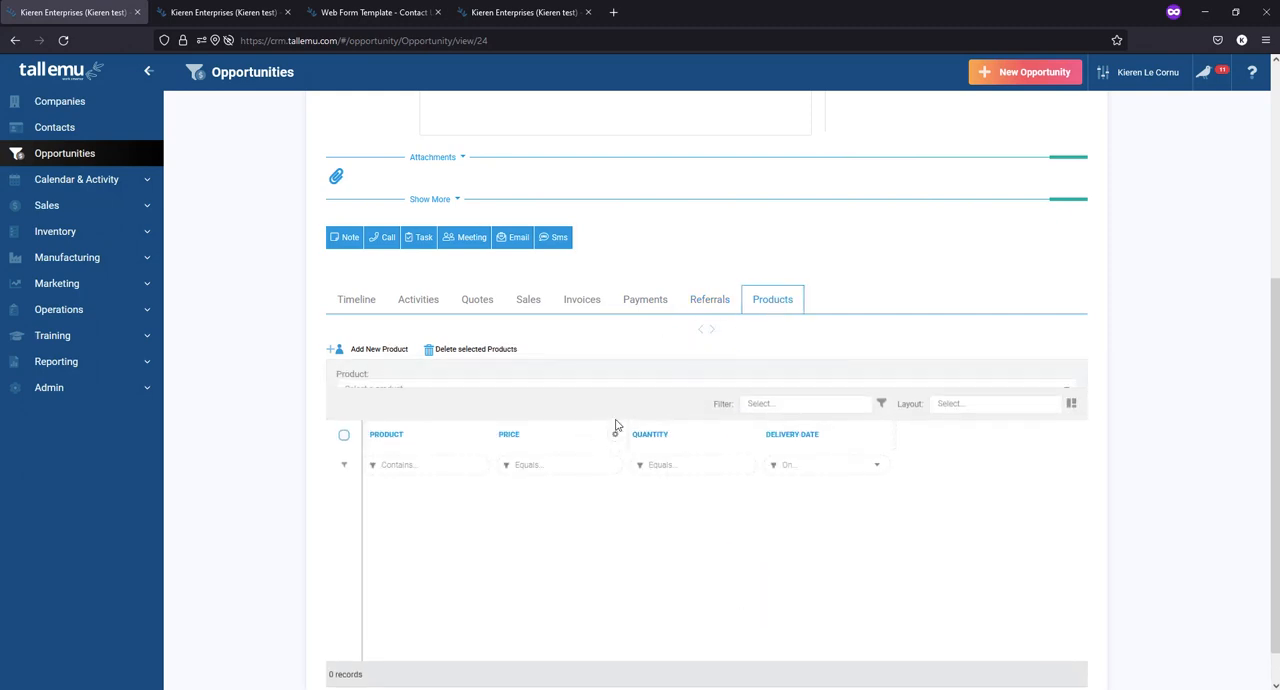
{"action": "left_click", "coordinate": [432, 389]}
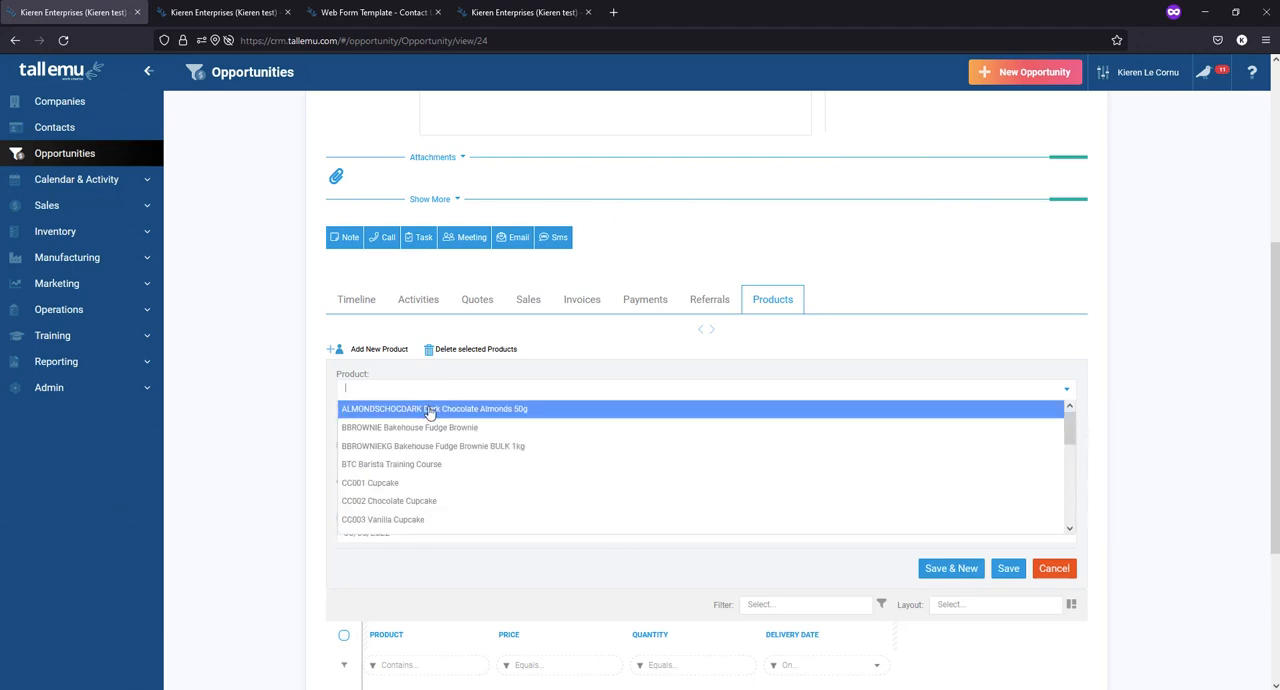
{"action": "left_click", "coordinate": [431, 426]}
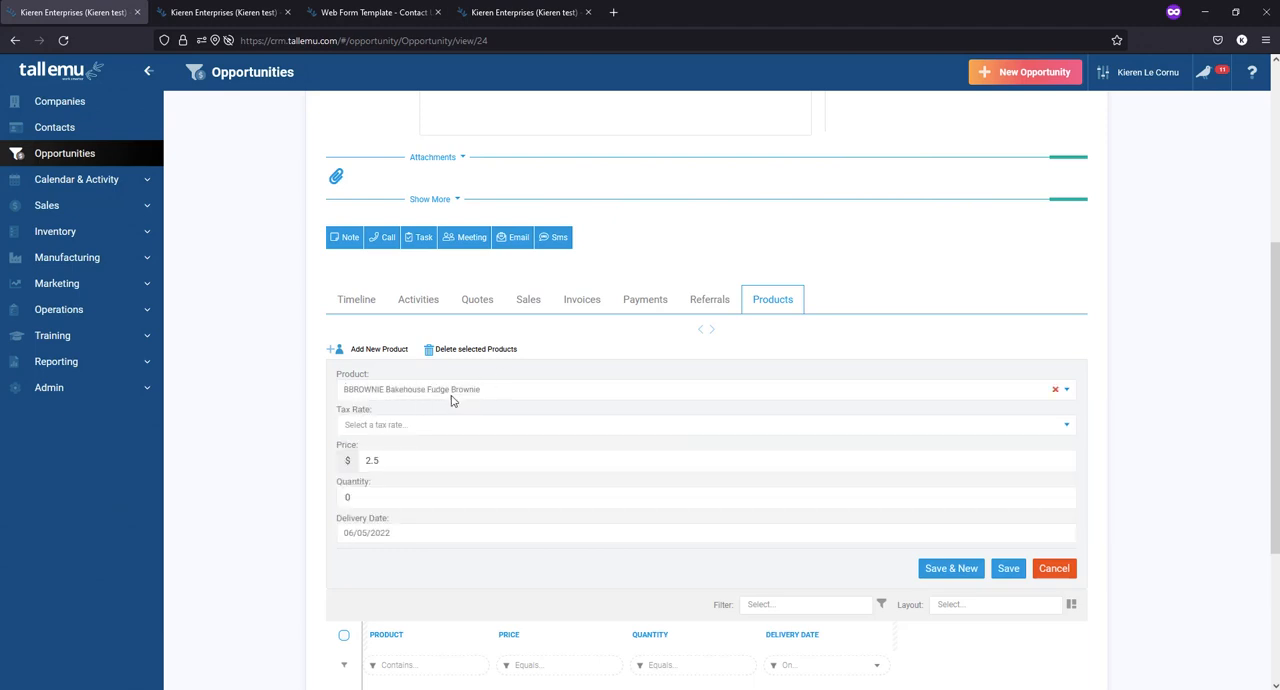
{"action": "left_click_drag", "start_coordinate": [388, 459], "coordinate": [343, 463]}
{"action": "left_click", "coordinate": [398, 526]}
{"action": "left_click", "coordinate": [347, 508]}
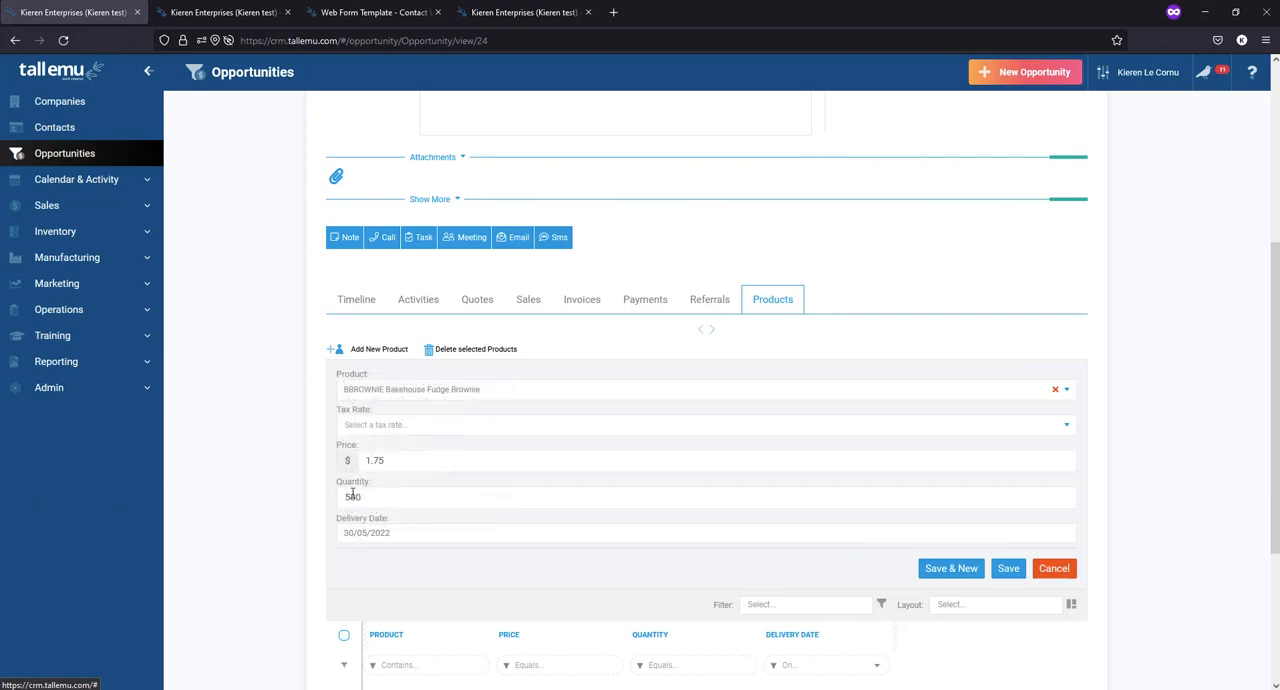
{"action": "left_click", "coordinate": [1008, 568]}
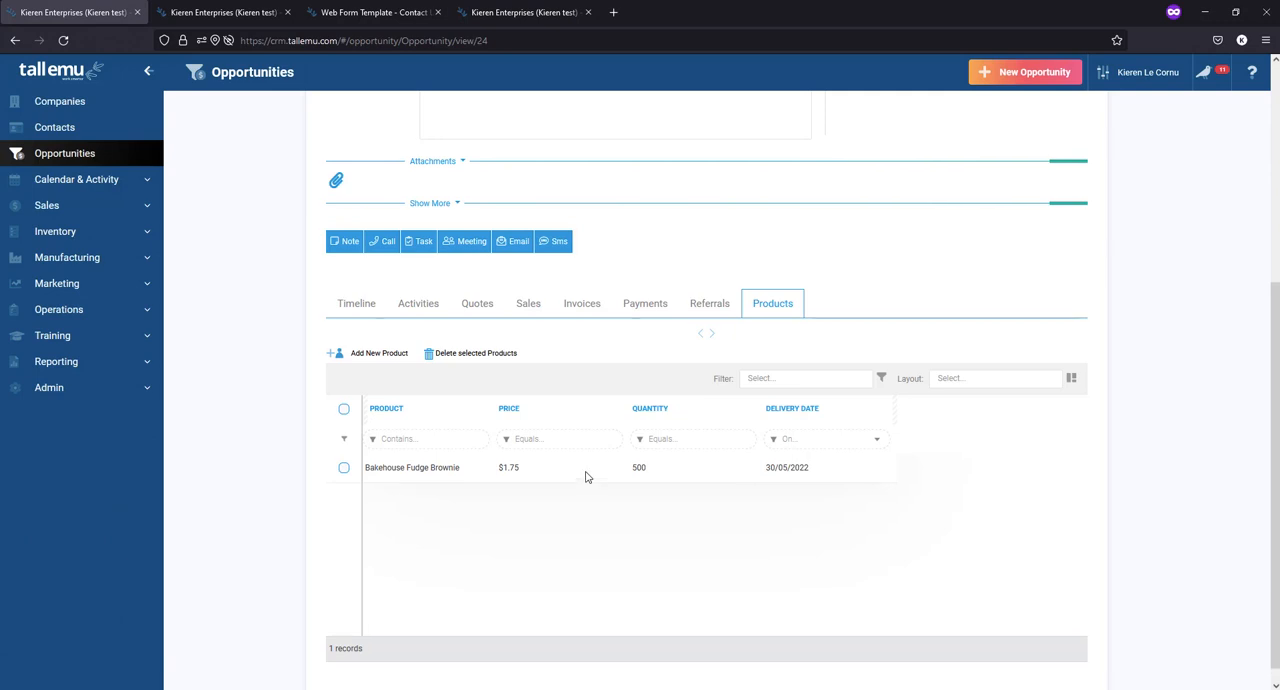
- Open the opportunity's company Tall Emu in a separate browser page, disable "I sell to this company" and save the record
{"action": "scroll", "coordinate": [587, 477], "scroll_direction": "up", "scroll_amount": 4}
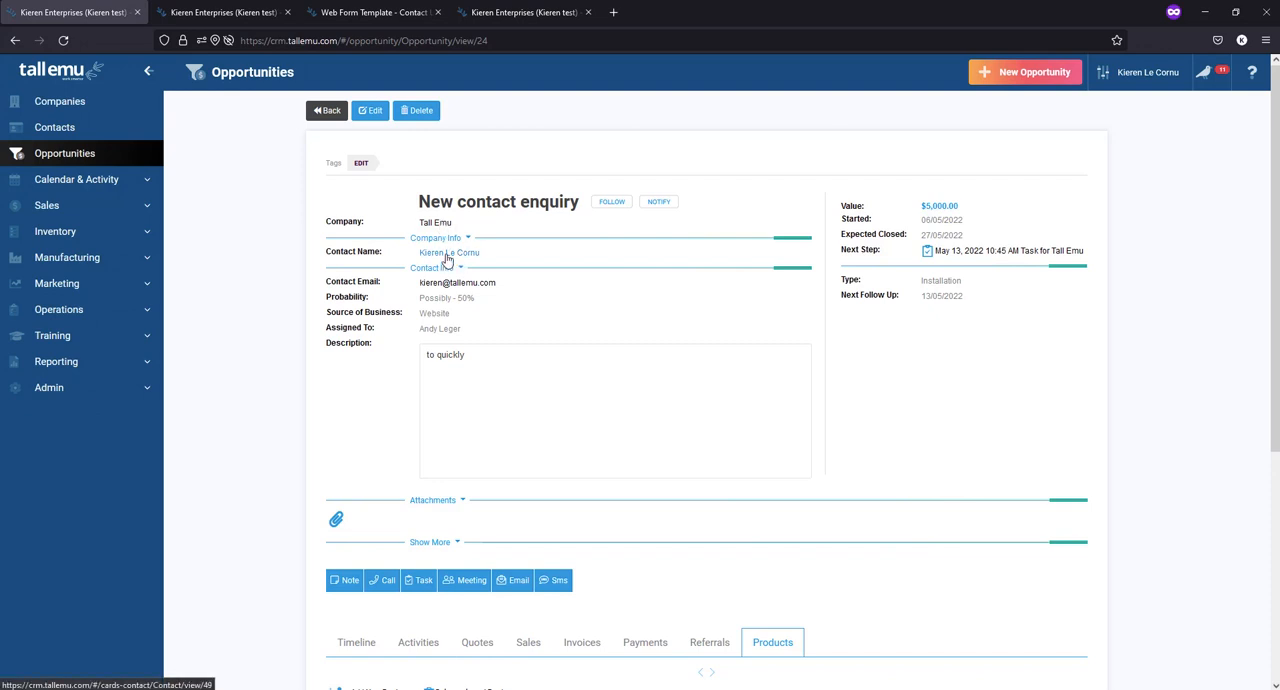
{"action": "right_click", "coordinate": [423, 222]}
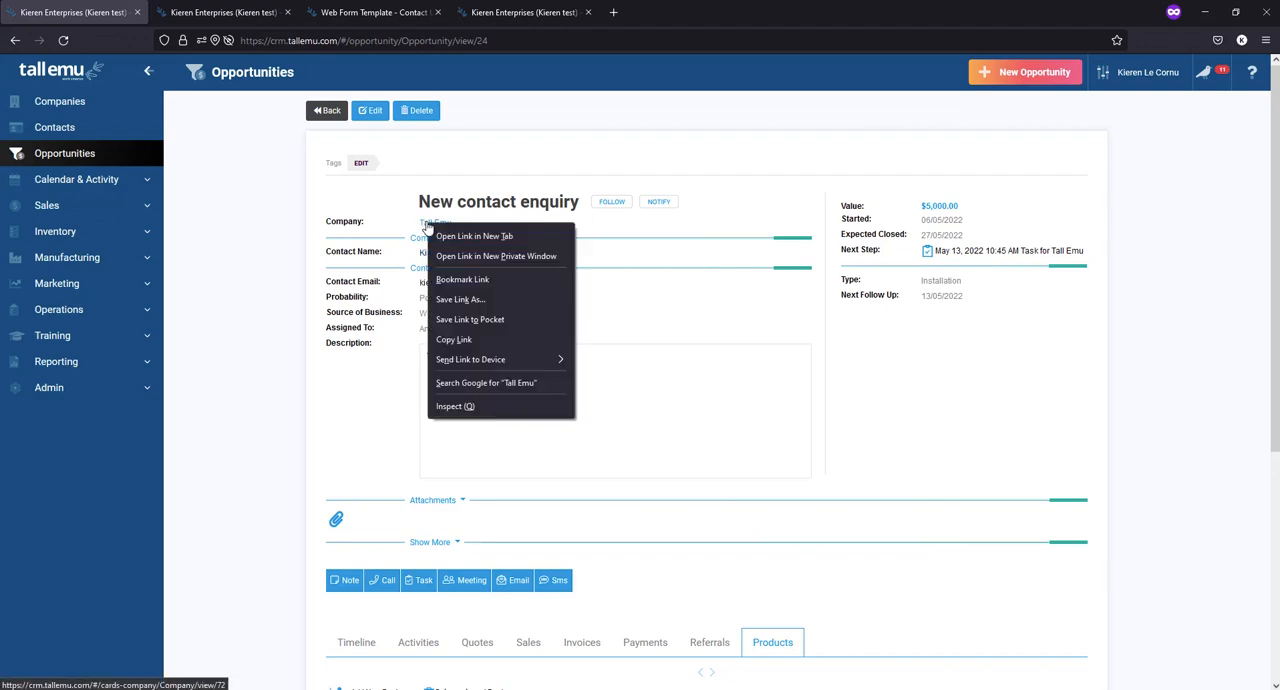
{"action": "left_click", "coordinate": [445, 232]}
{"action": "left_click", "coordinate": [217, 13]}
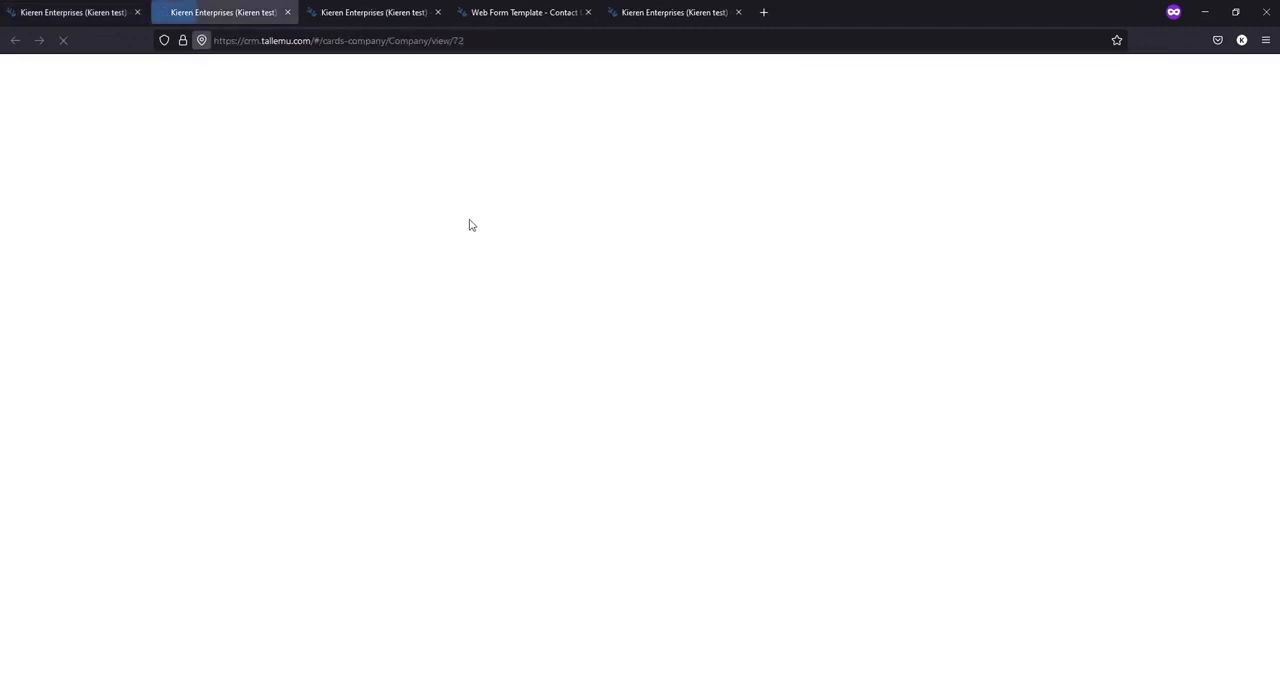
{"action": "left_click", "coordinate": [370, 106]}
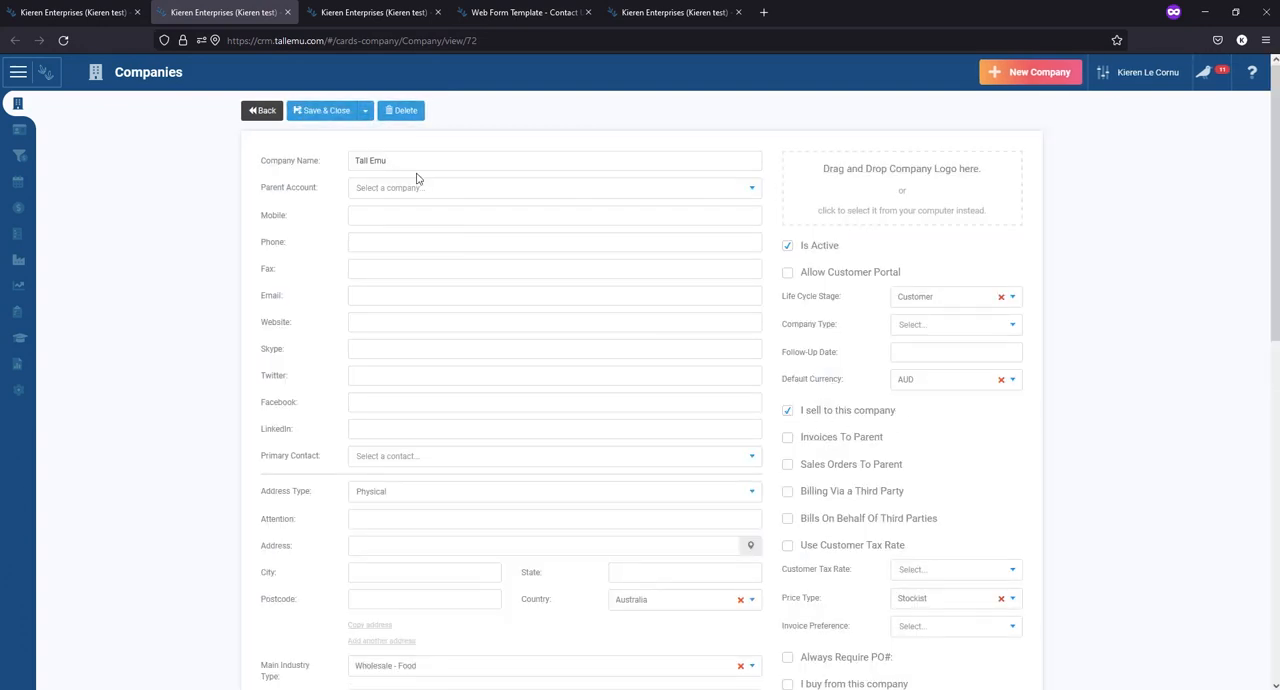
{"action": "left_click", "coordinate": [830, 411]}
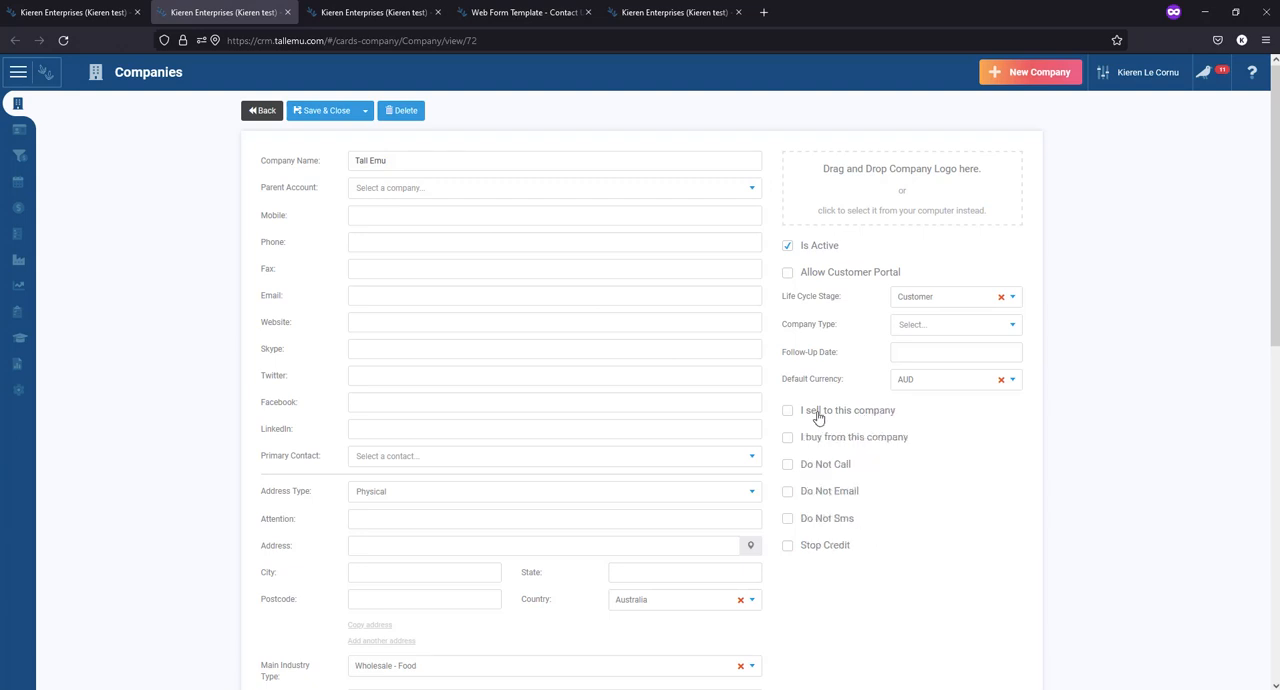
{"action": "left_click", "coordinate": [312, 115]}
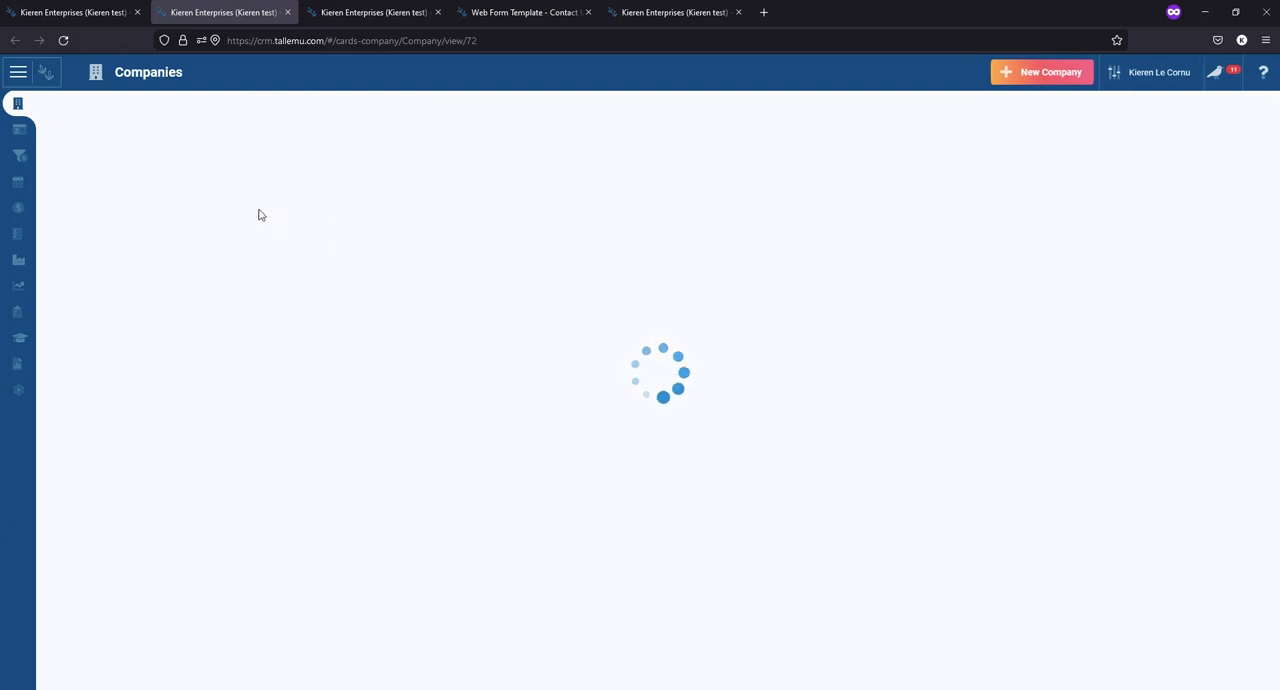
- Reload the New contact enquiry opportunity, allowing location access, and check which related sections it offers
{"action": "left_click", "coordinate": [74, 12]}
{"action": "left_click", "coordinate": [63, 40]}
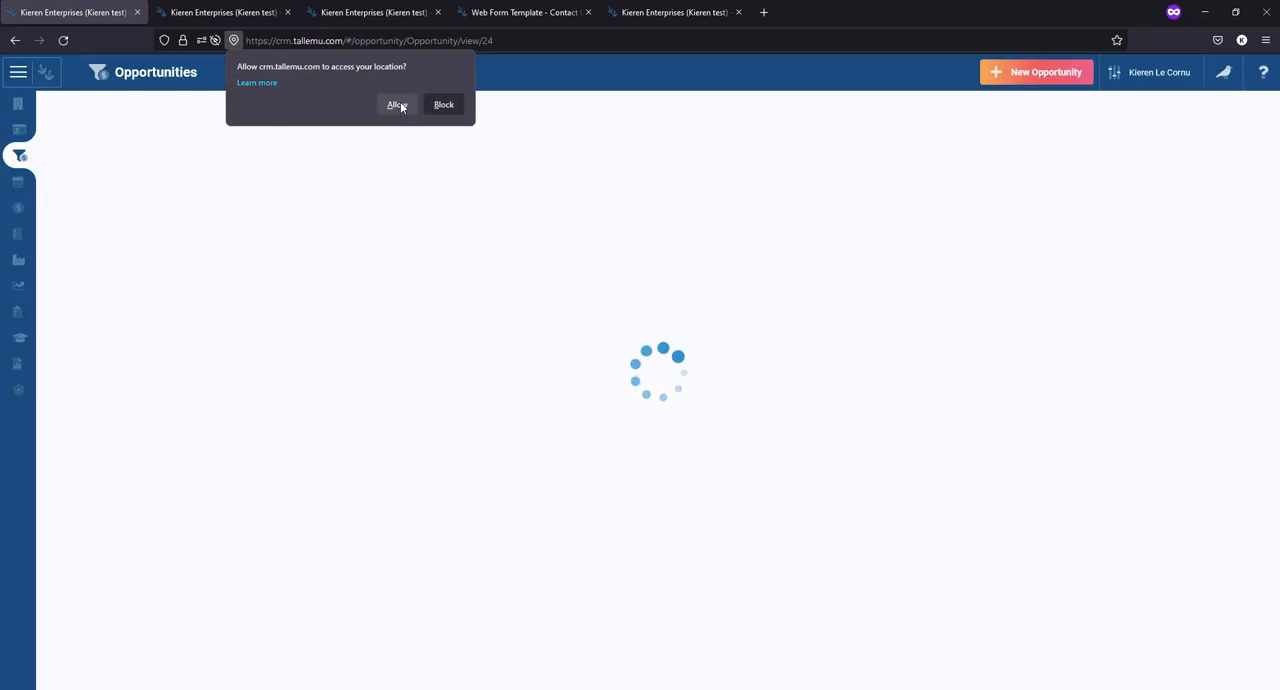
{"action": "left_click", "coordinate": [400, 106]}
{"action": "scroll", "coordinate": [667, 417], "scroll_direction": "down", "scroll_amount": 2}
{"action": "scroll", "coordinate": [667, 417], "scroll_direction": "down", "scroll_amount": 4}
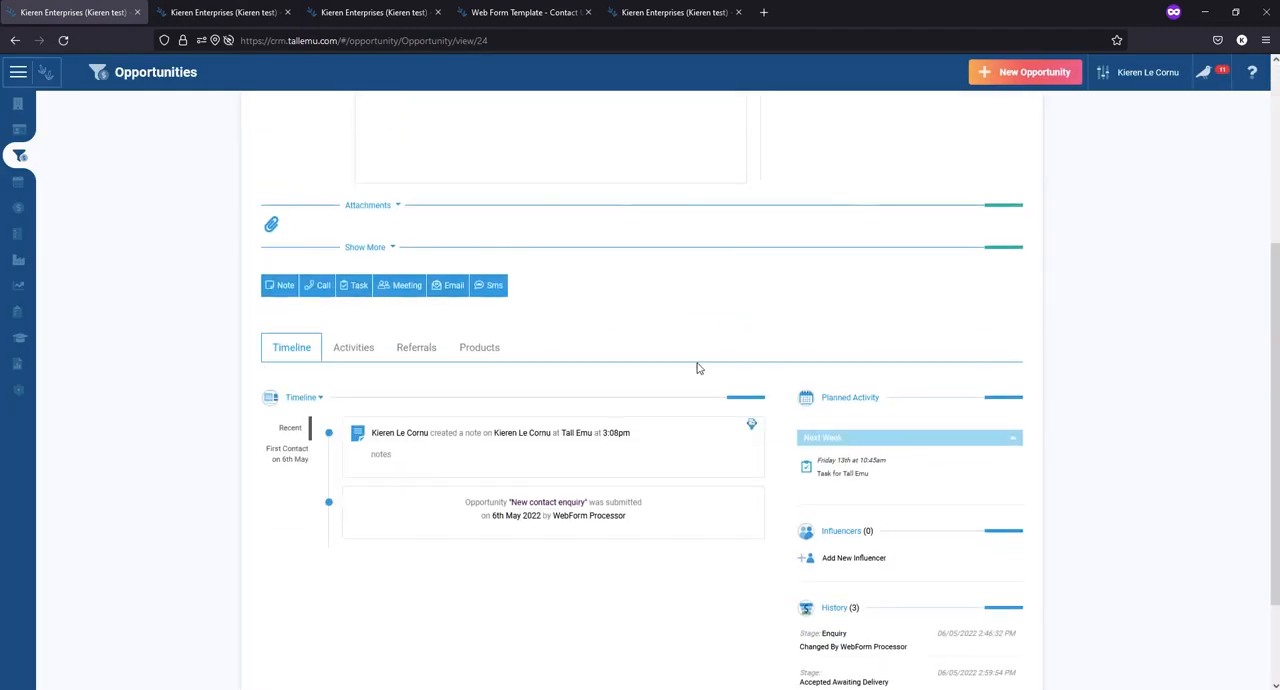
{"action": "scroll", "coordinate": [444, 389], "scroll_direction": "up", "scroll_amount": 6}
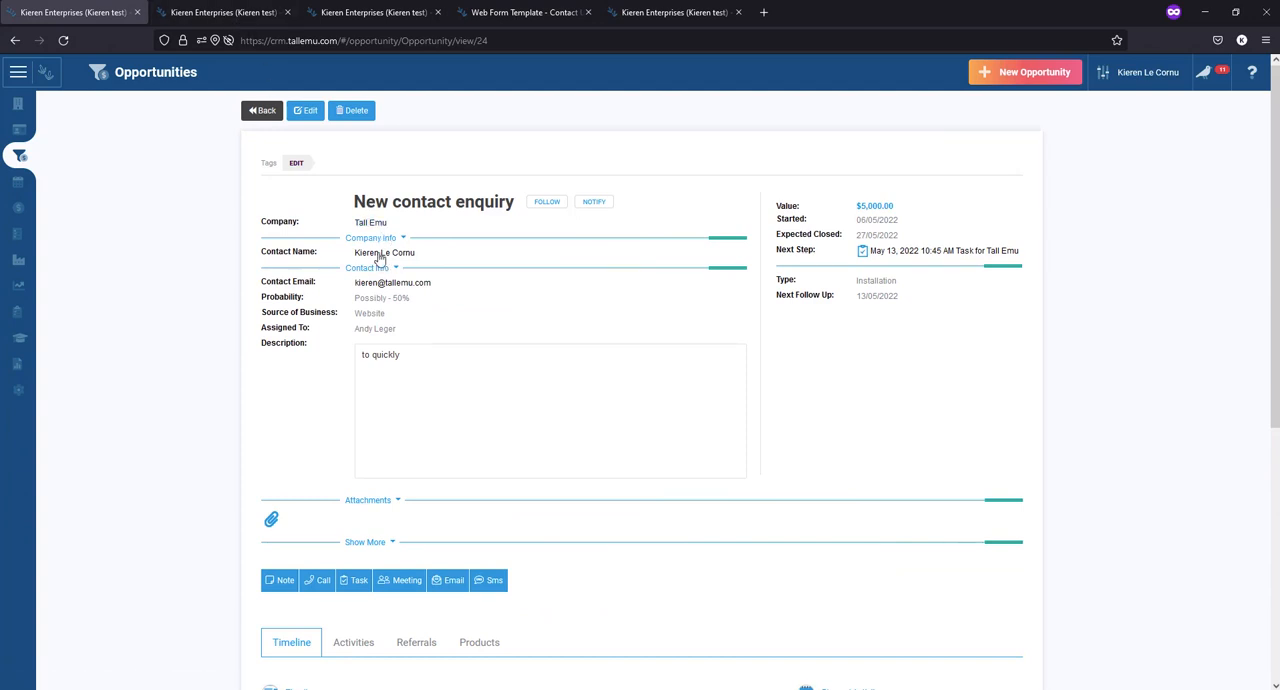
- Return to the Tall Emu company record, enable "I sell to this company" and save it
{"action": "key", "text": "ctrl+Tab"}
{"action": "left_click", "coordinate": [305, 110]}
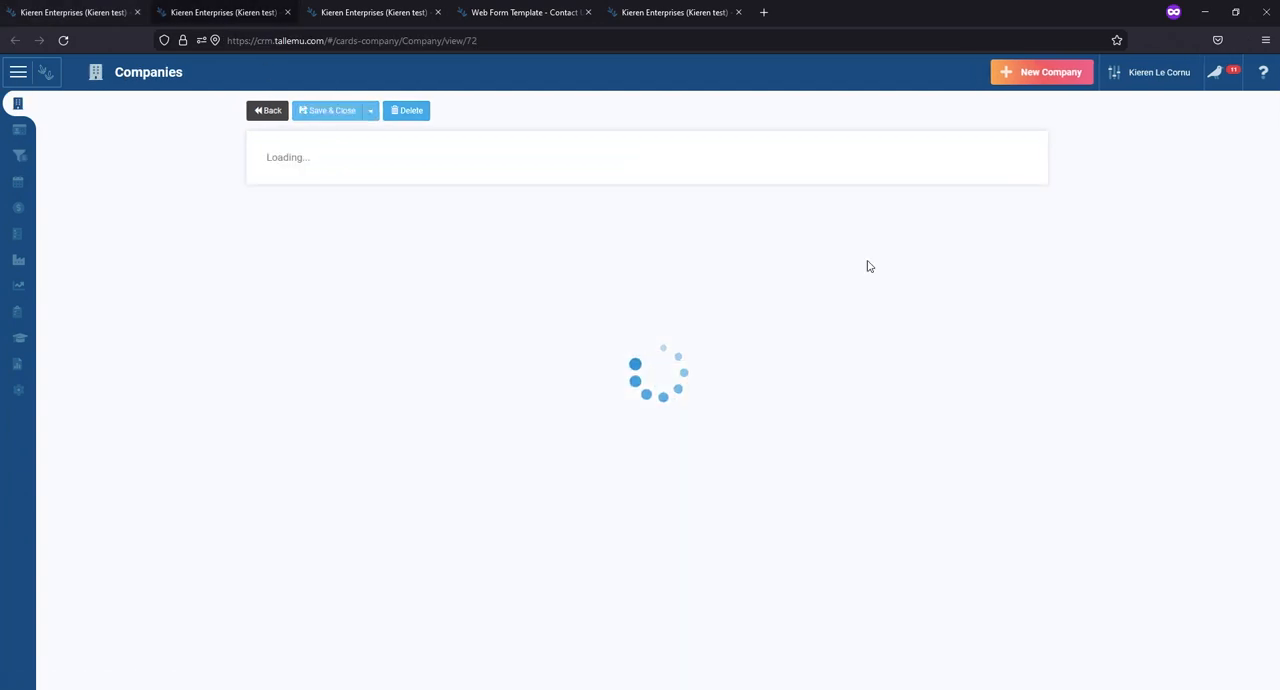
{"action": "left_click", "coordinate": [838, 411]}
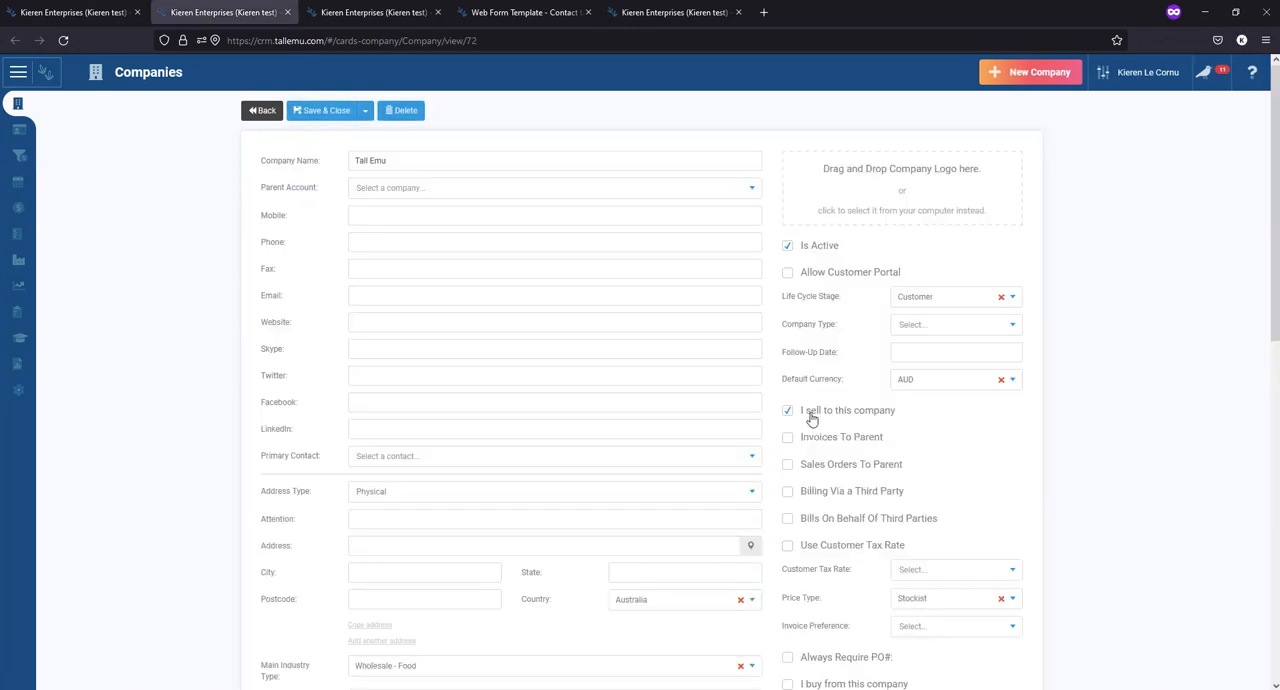
{"action": "left_click", "coordinate": [335, 111]}
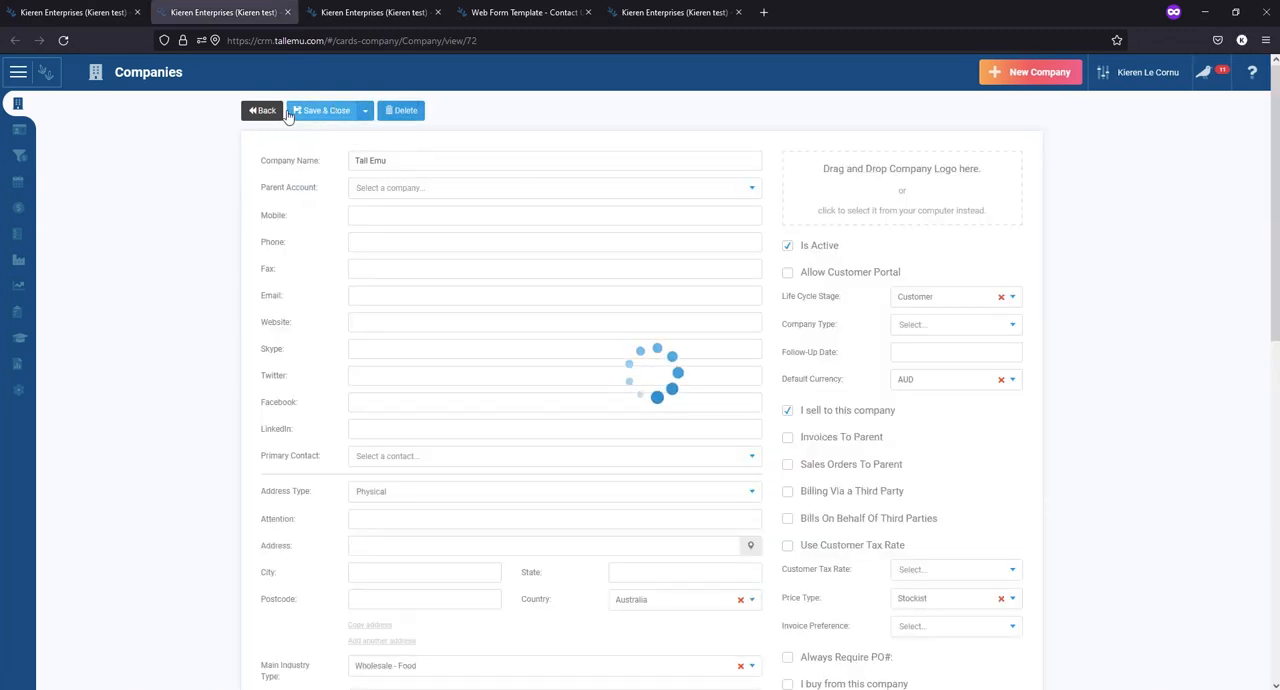
- Reload the opportunity with location access allowed, check its related sections again and return to the opportunities list
{"action": "left_click", "coordinate": [46, 14]}
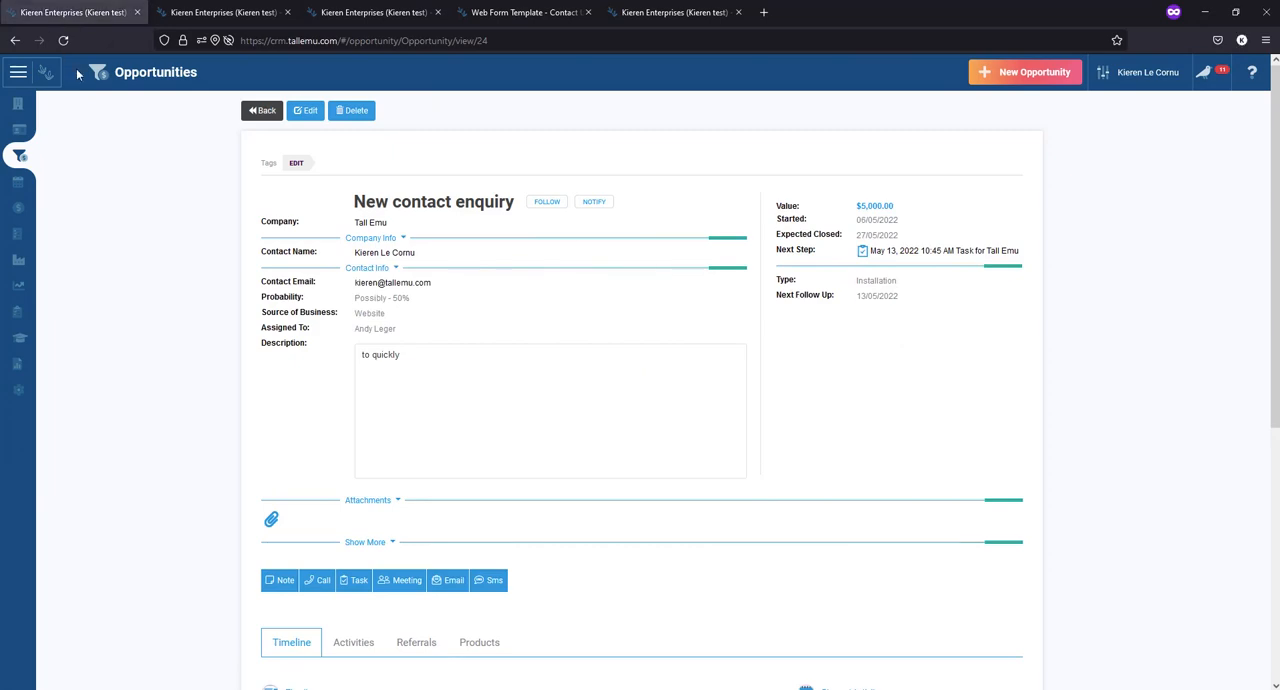
{"action": "left_click", "coordinate": [63, 40]}
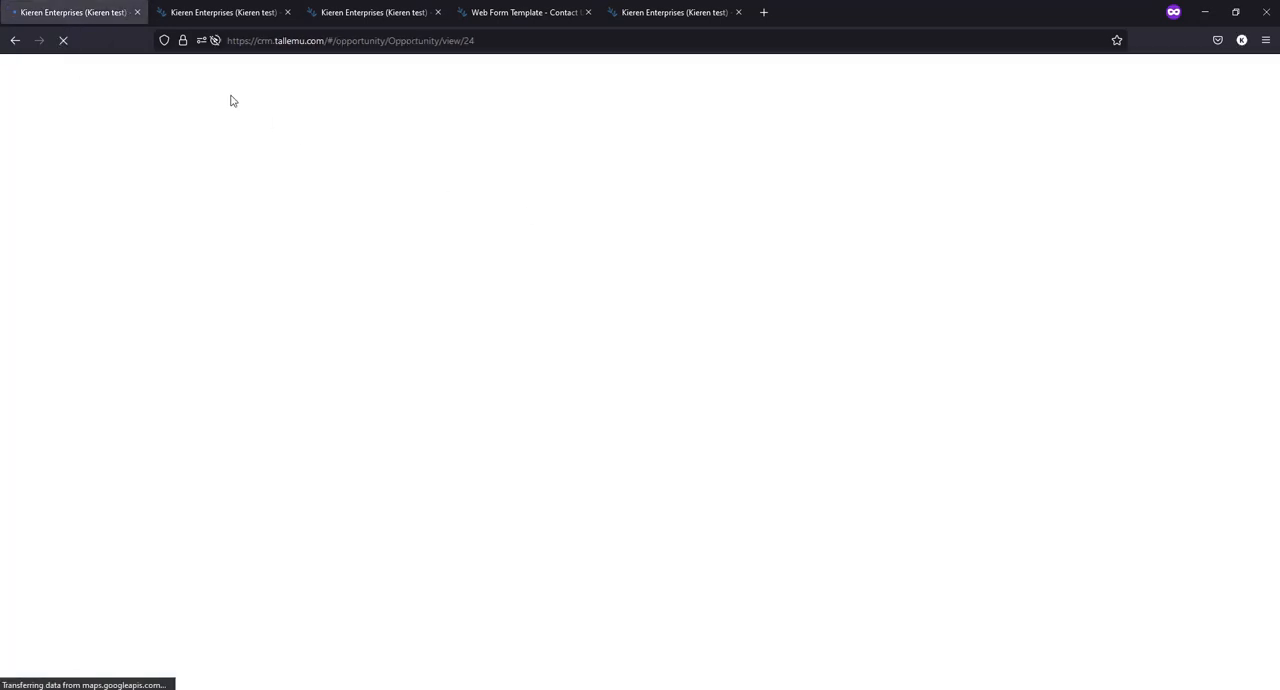
{"action": "left_click", "coordinate": [397, 105]}
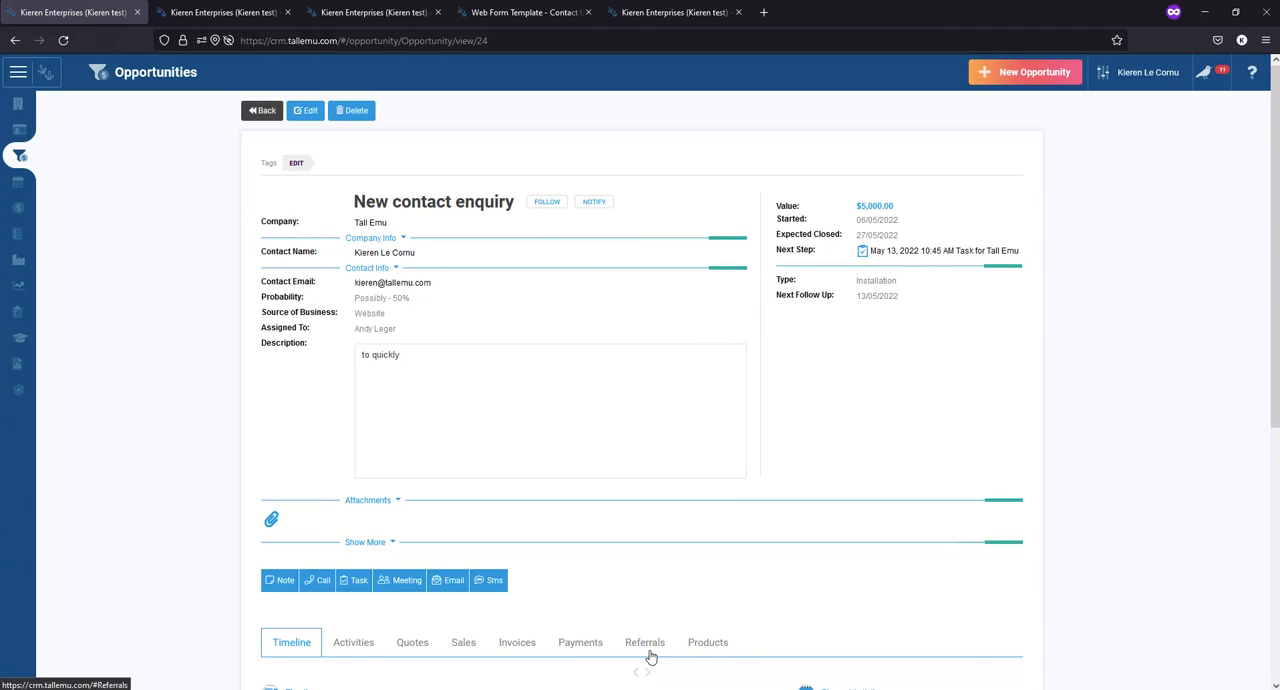
{"action": "left_click", "coordinate": [262, 111]}
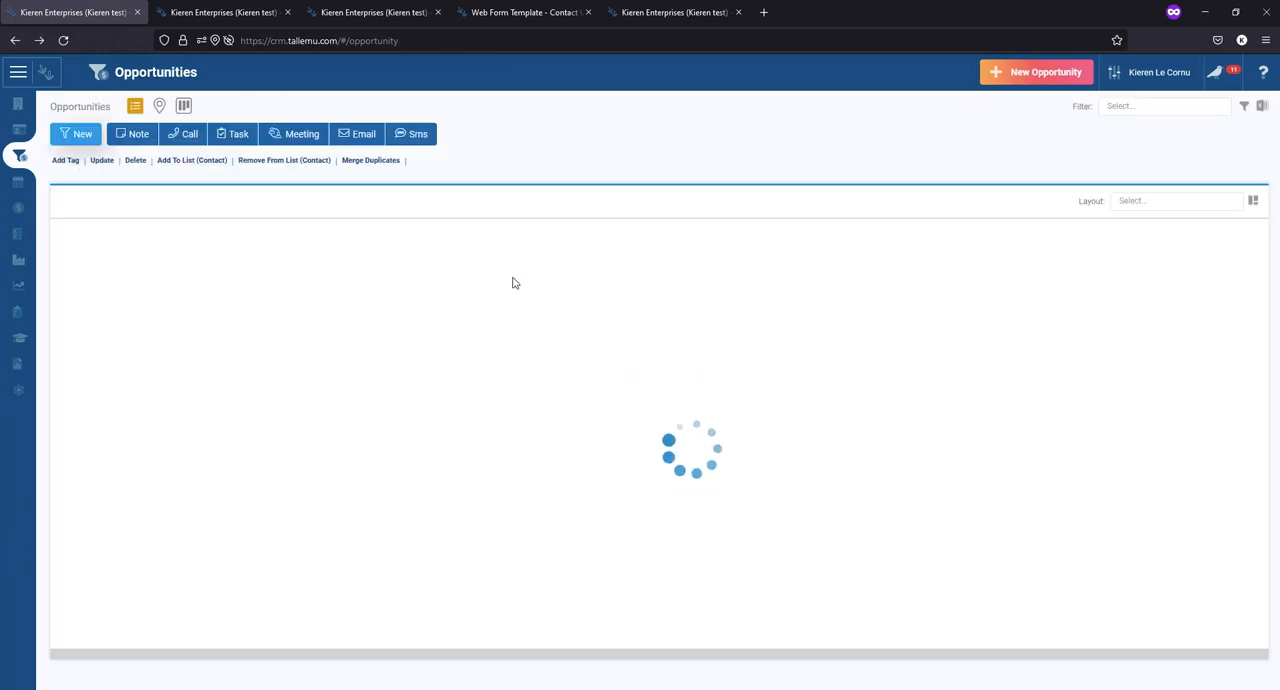